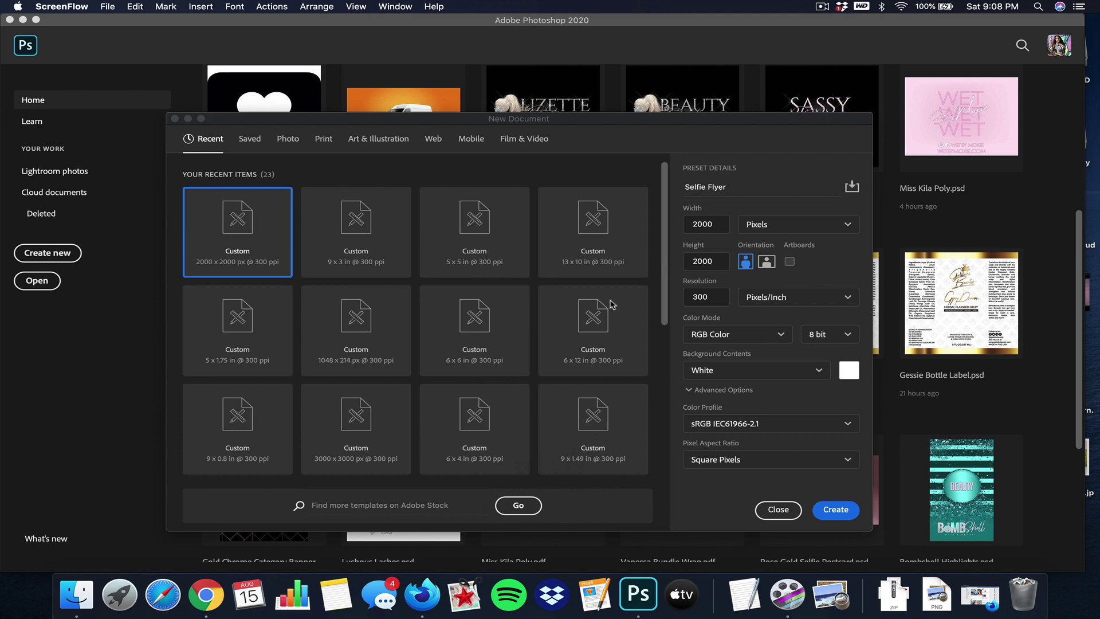
Create the 2000 × 2000 px, 300 ppi Selfie Flyer document and place the glamour-appeal logo PNG from the Finder Trash in its upper-right area.
click(835, 514)
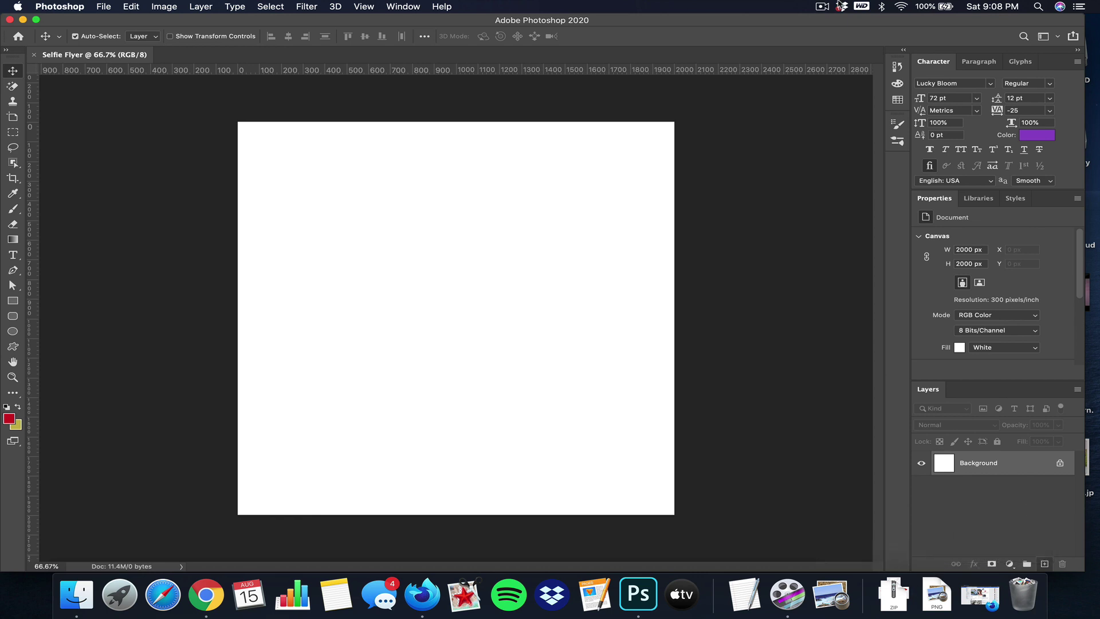
click(89, 591)
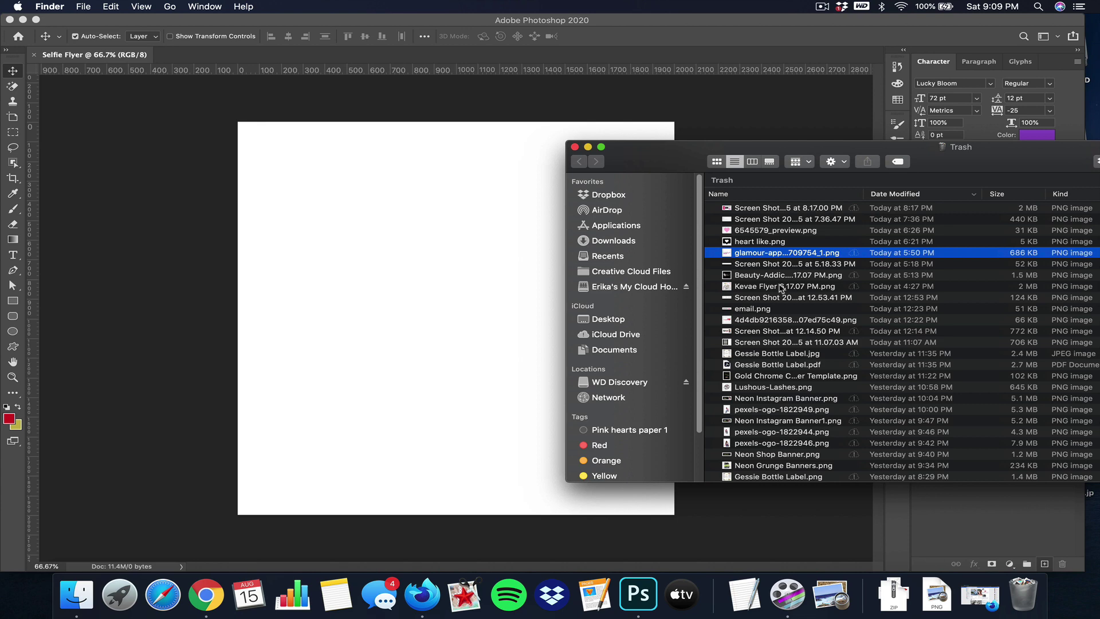
drag(756, 252, 545, 250)
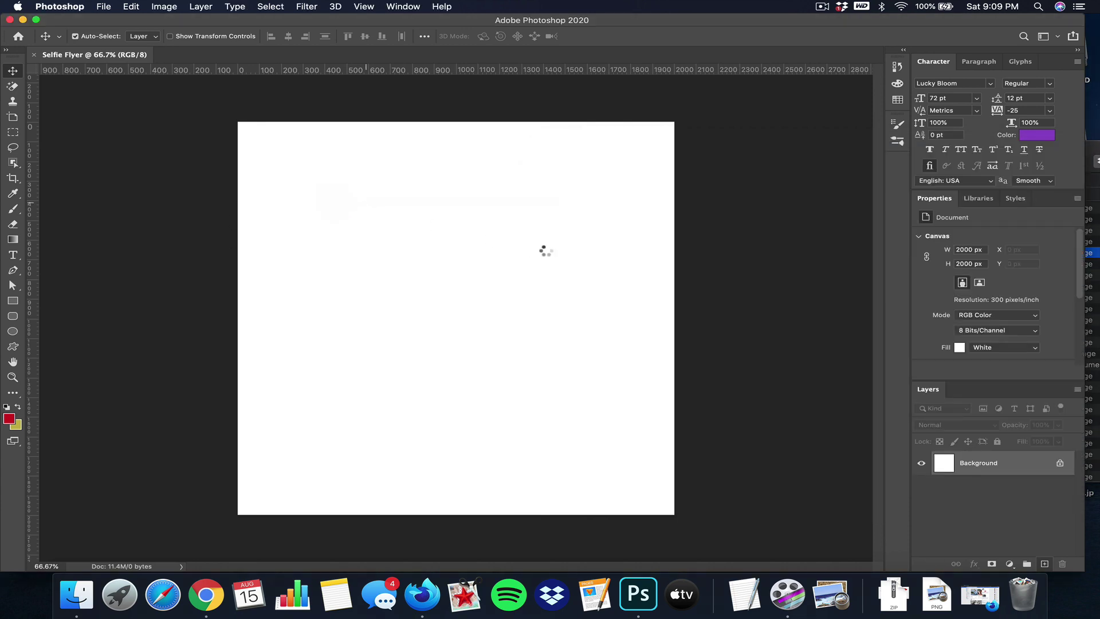
drag(450, 118, 492, 297)
drag(492, 363, 537, 127)
click(616, 36)
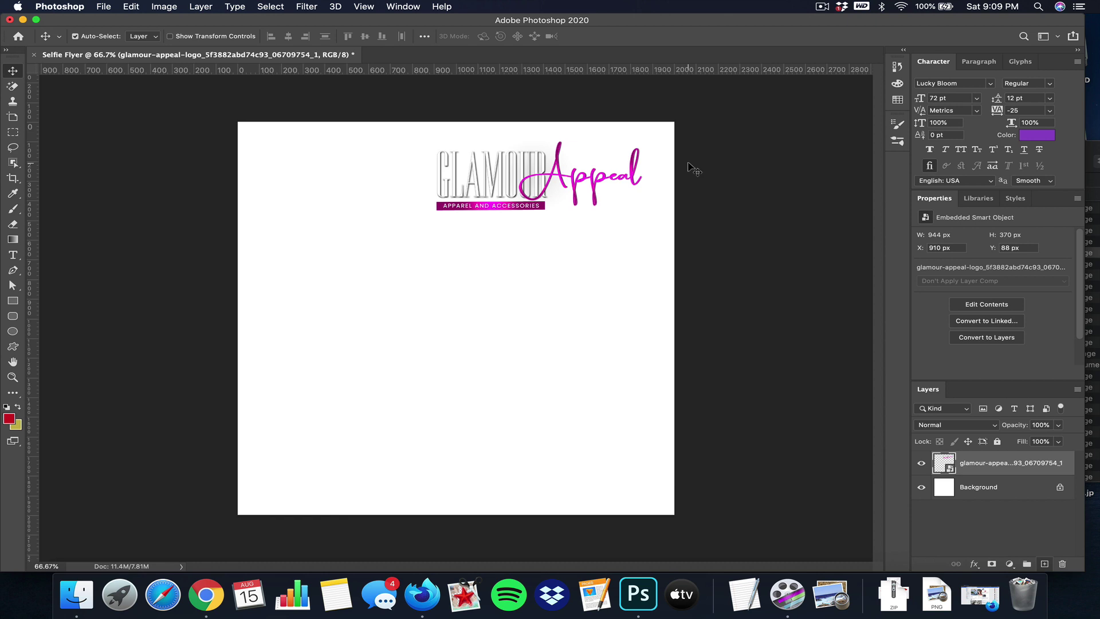
Draw a rectangle of about 2013 × 2015 px covering the whole canvas and move its layer beneath the logo layer.
click(12, 301)
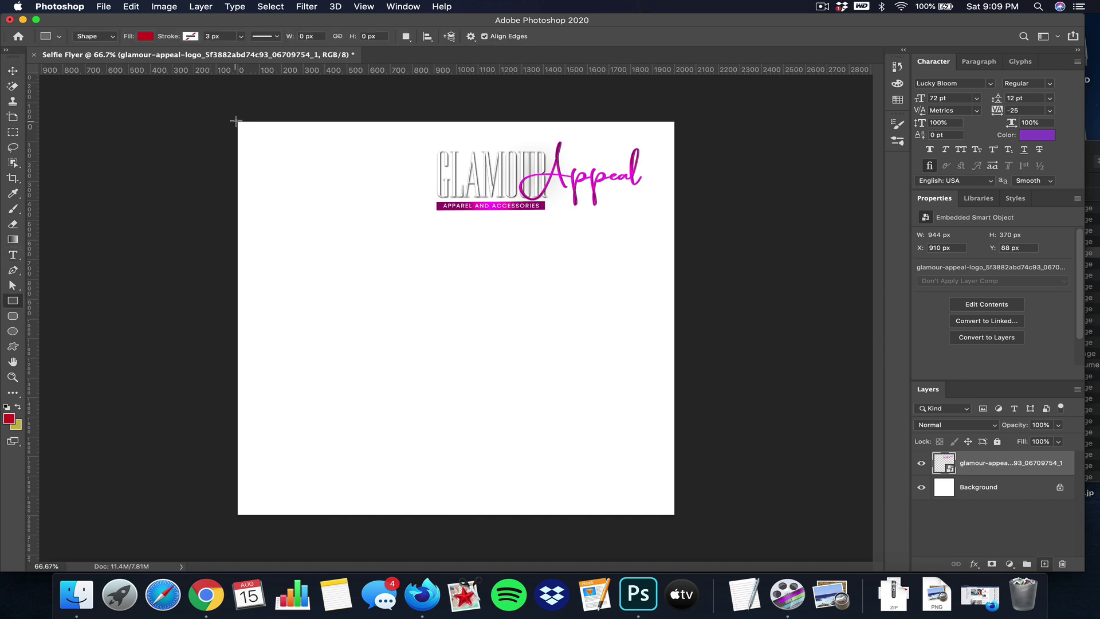
drag(235, 121, 676, 516)
drag(945, 463, 944, 498)
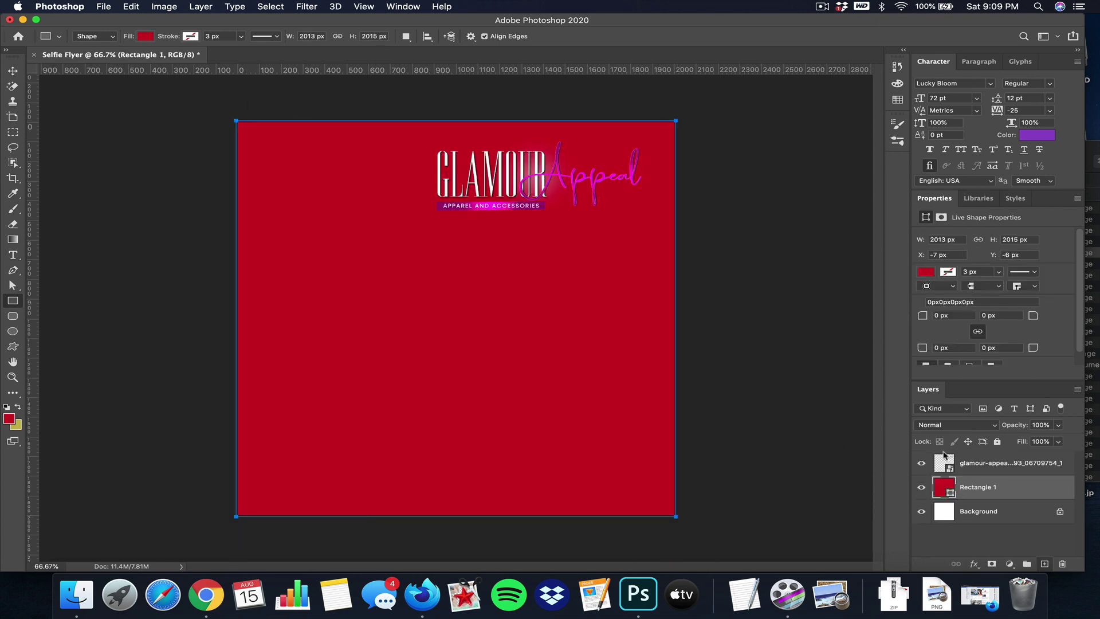
Recolour the canvas-covering rectangle to light pink ffcbfe, starting from the magenta sampled from the logo.
double_click(944, 486)
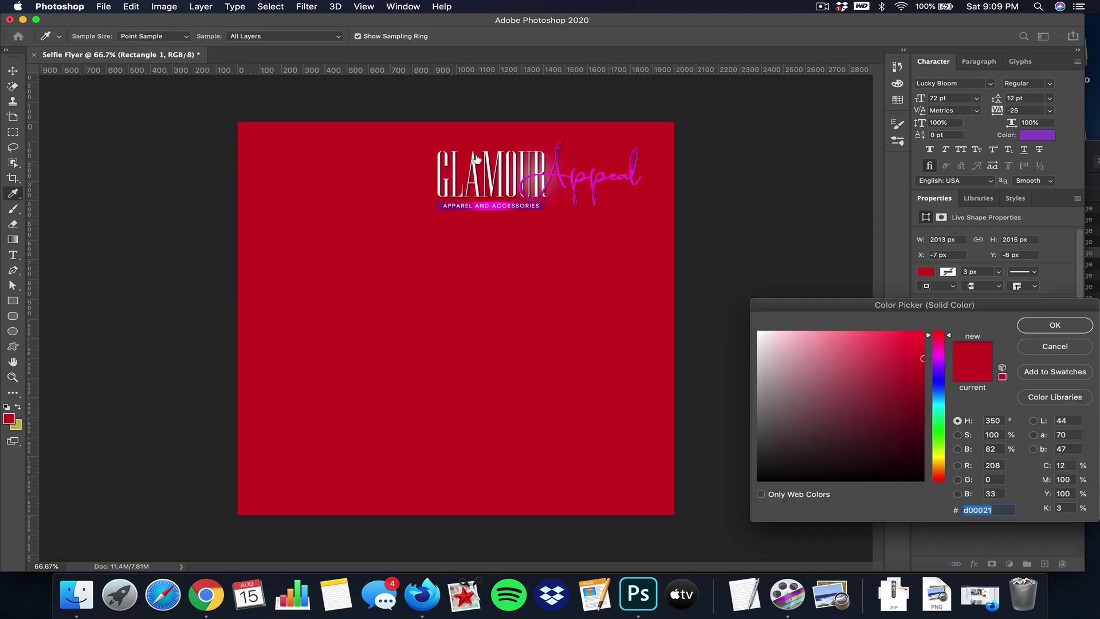
click(496, 200)
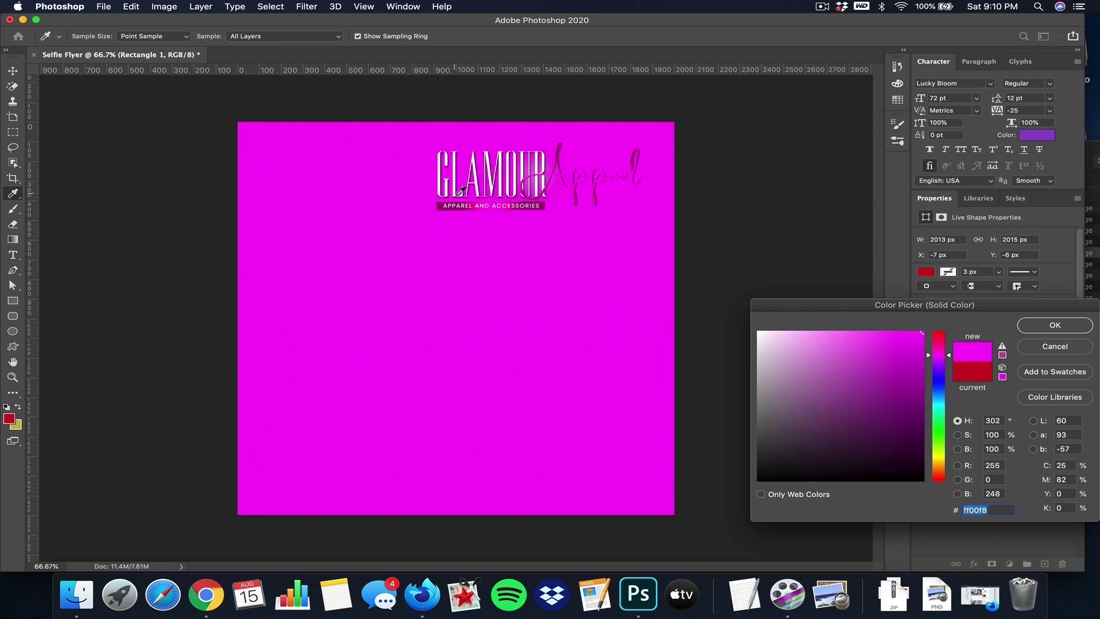
click(805, 331)
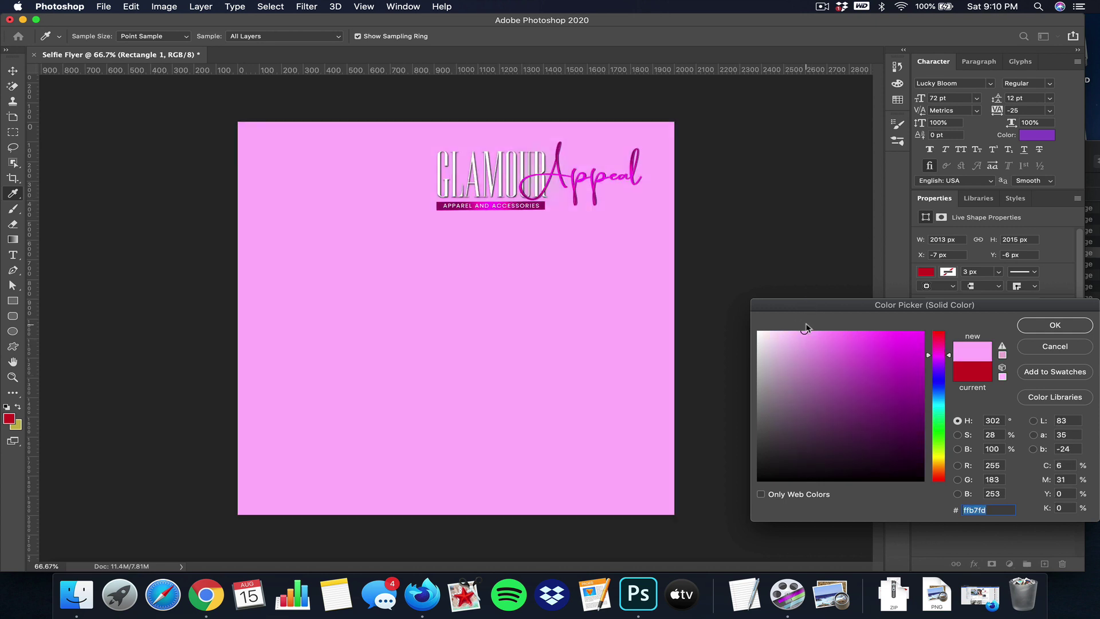
click(791, 331)
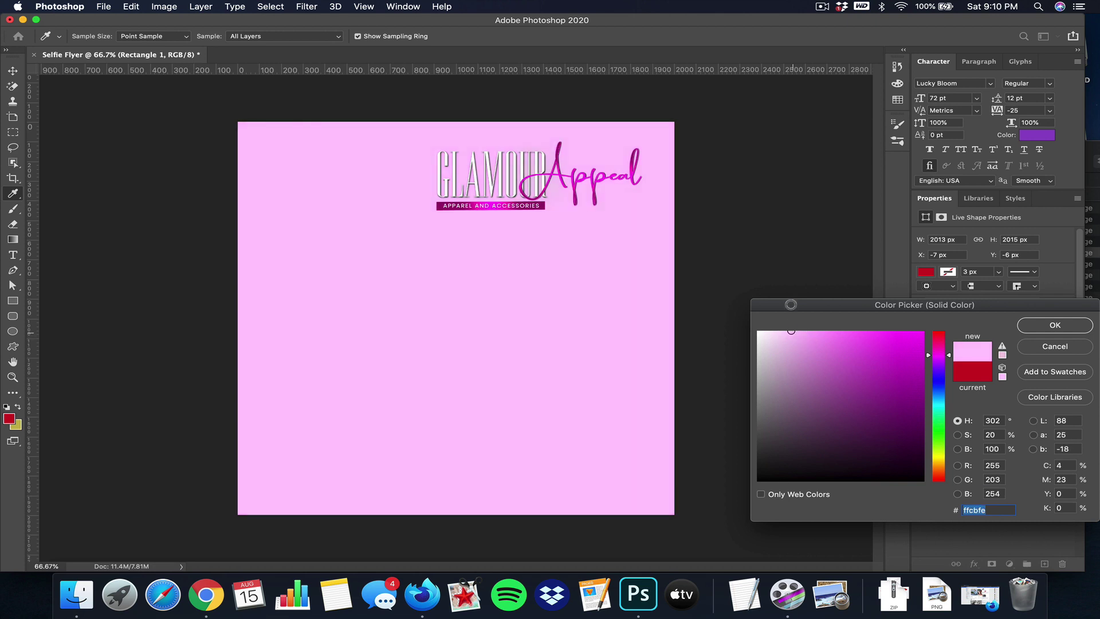
click(1039, 327)
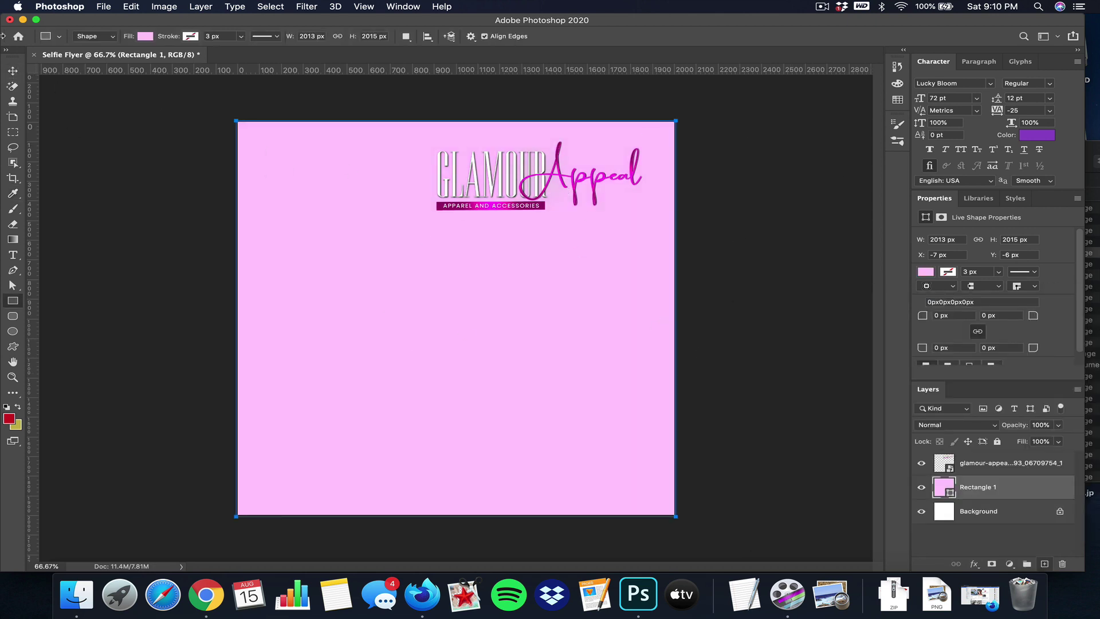
Add the text "tag us" in Futura Condensed Medium on a new layer above the logo layer, placed just below the logo.
click(12, 70)
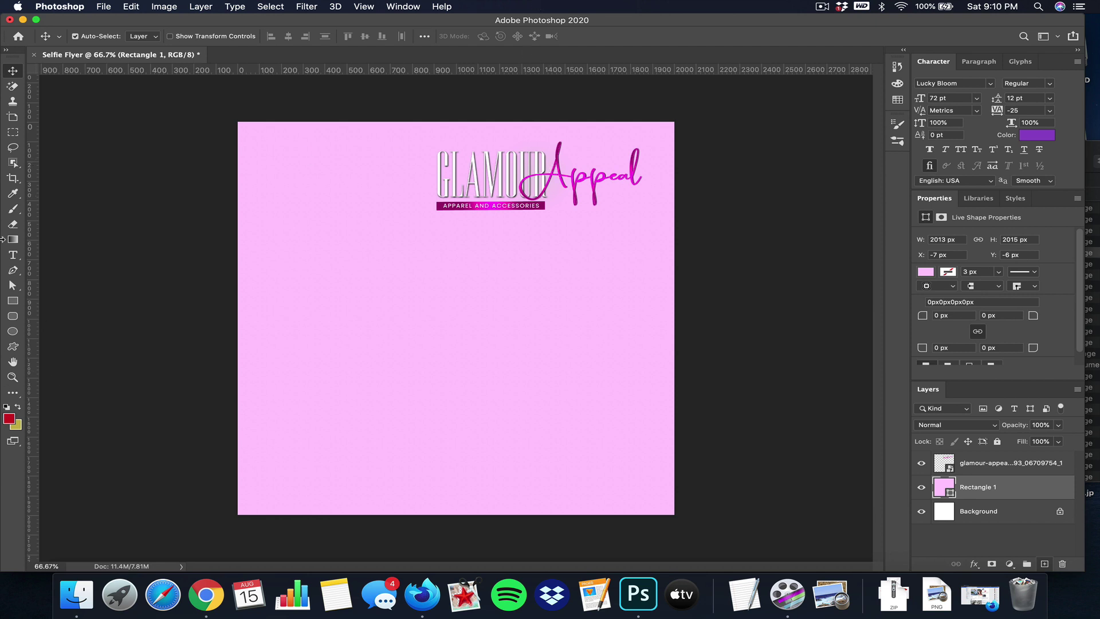
click(13, 255)
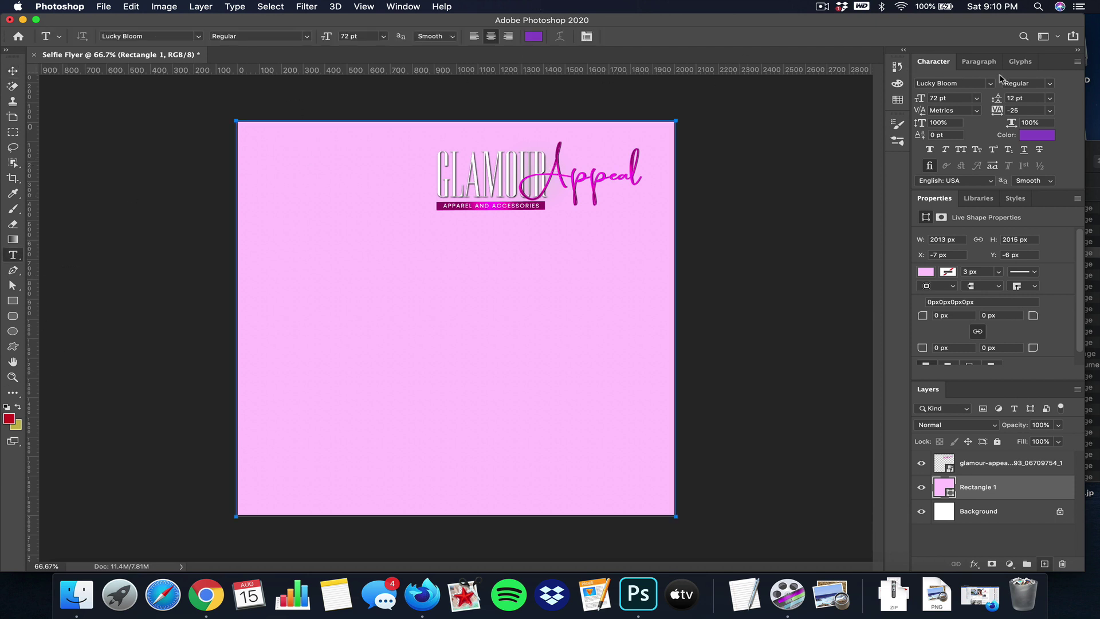
click(966, 83)
text(futur)
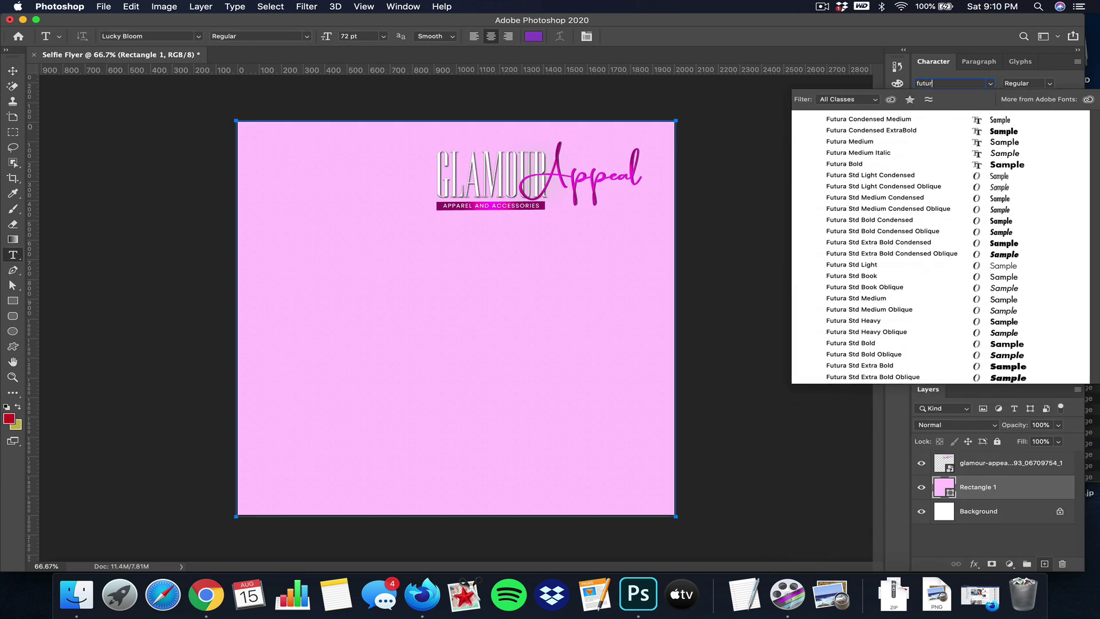
click(1002, 120)
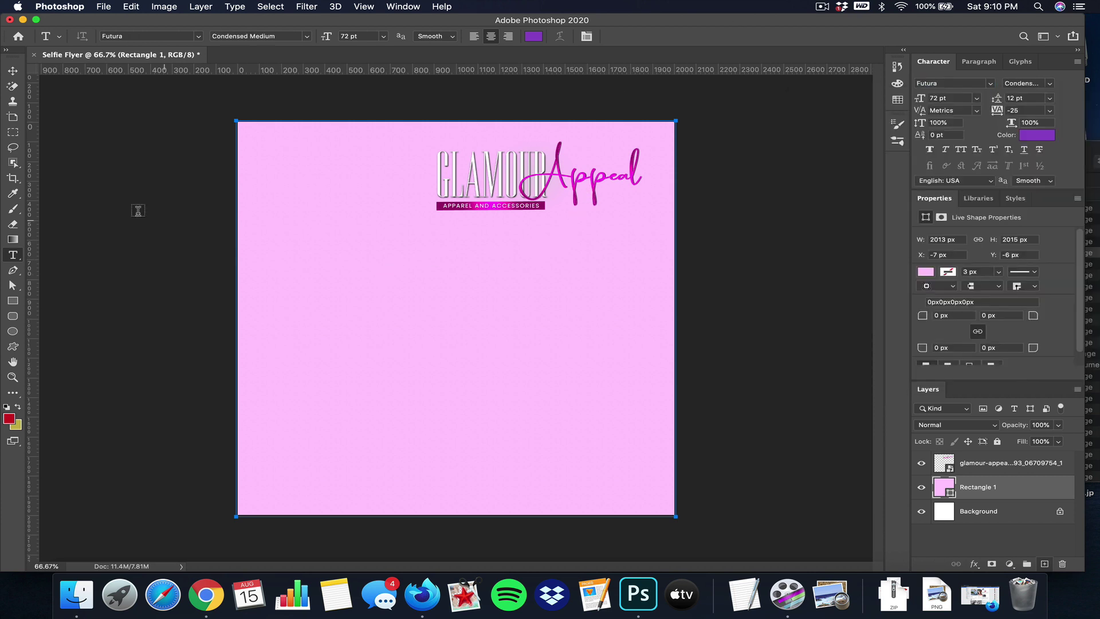
click(981, 467)
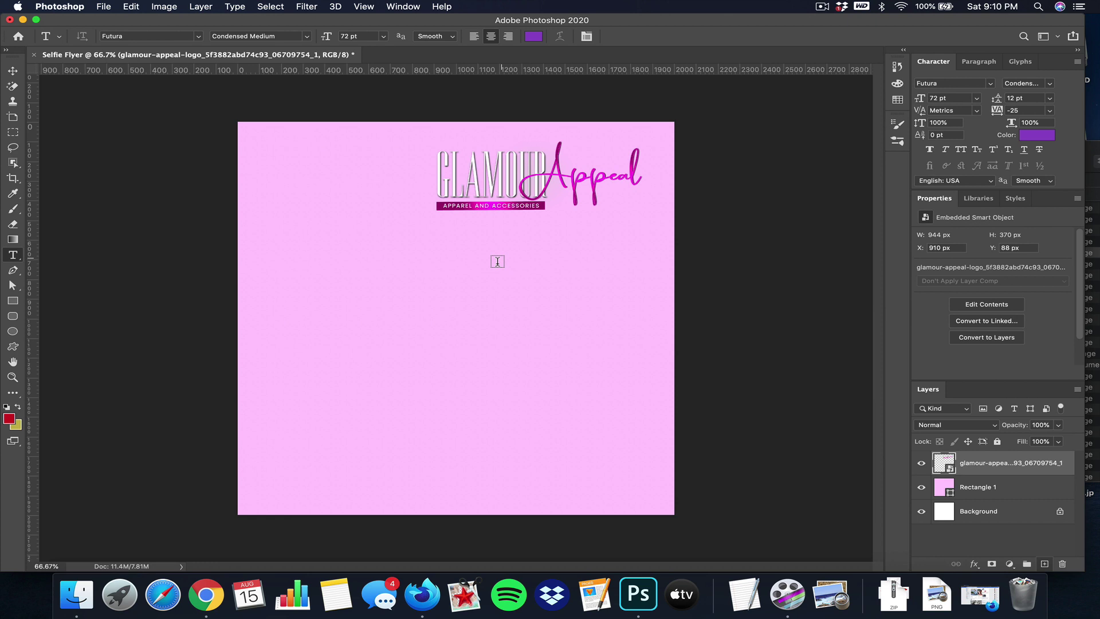
click(436, 256)
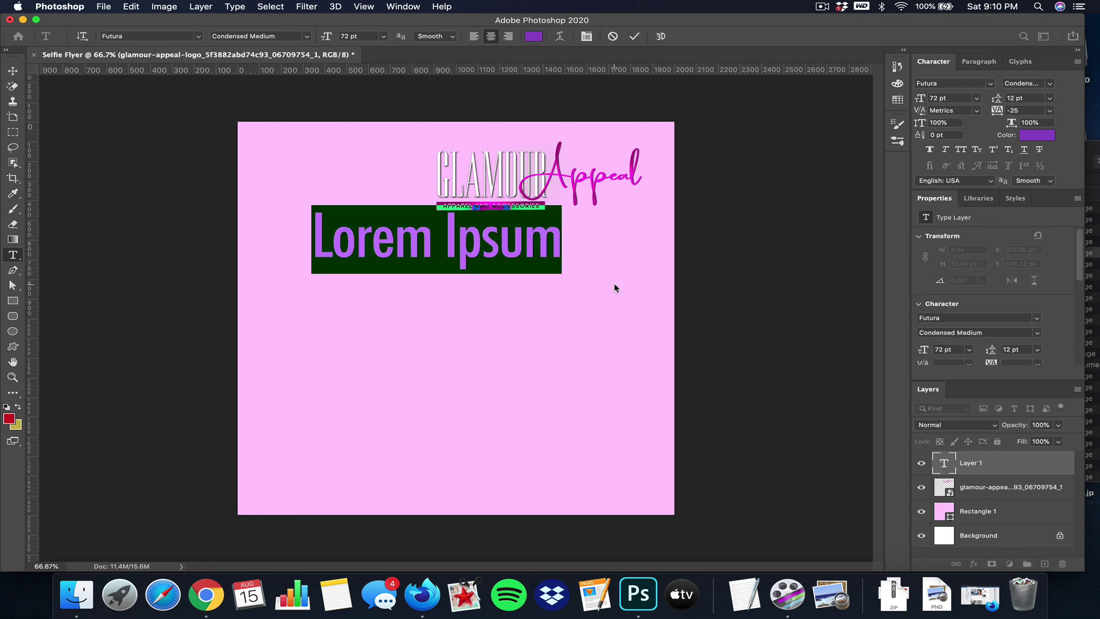
text(tag us)
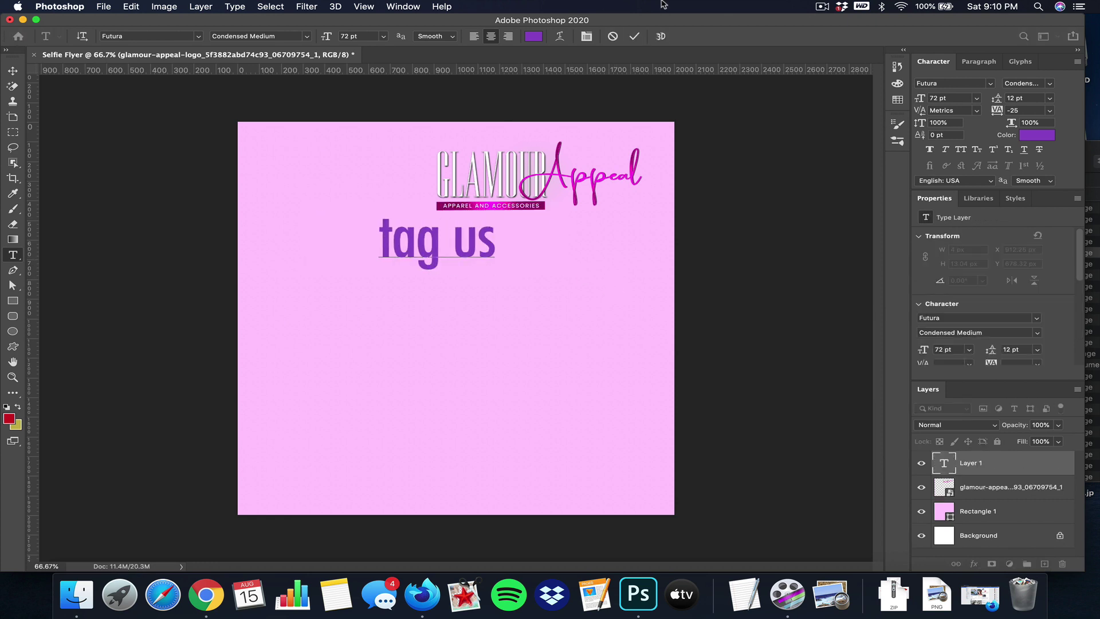
click(635, 36)
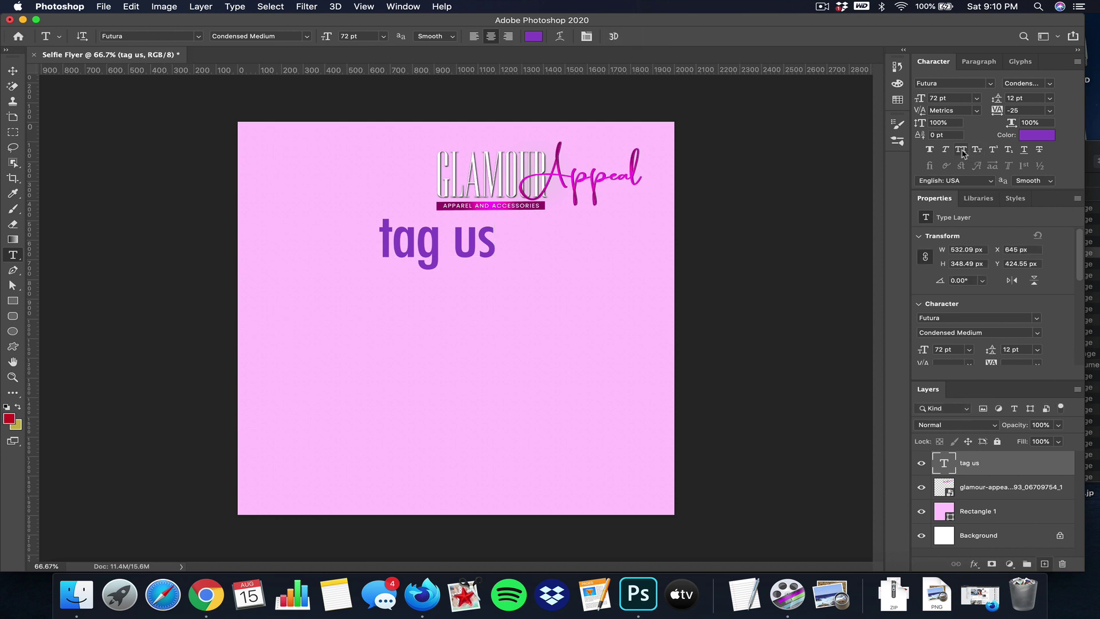
Format the "tag us" text as all-caps Futura Bold and move it beneath the logo in the canvas's right half.
click(961, 149)
click(12, 70)
drag(475, 248, 562, 270)
click(1027, 84)
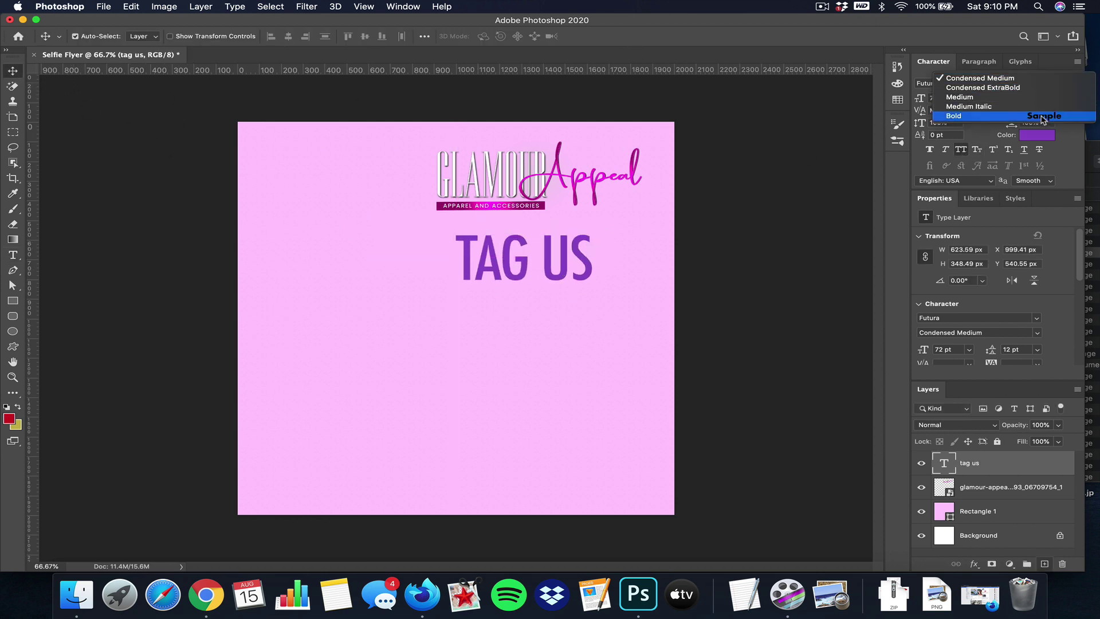
click(1081, 153)
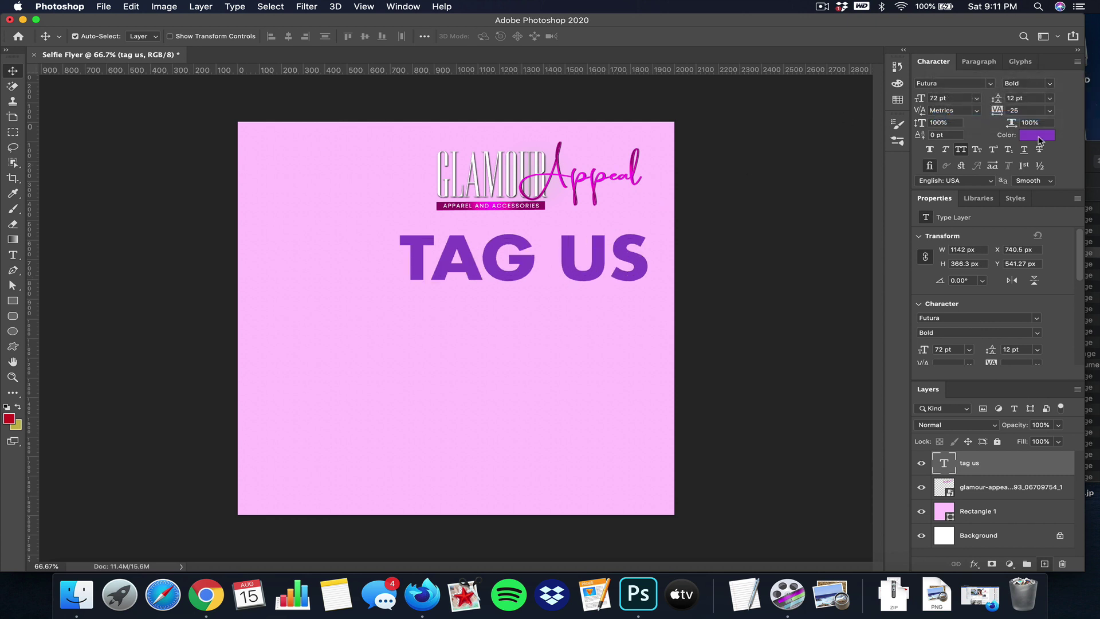
Set the TAG US text's tracking to -100 and shift the text slightly right to line up under the logo.
click(1050, 110)
click(1030, 119)
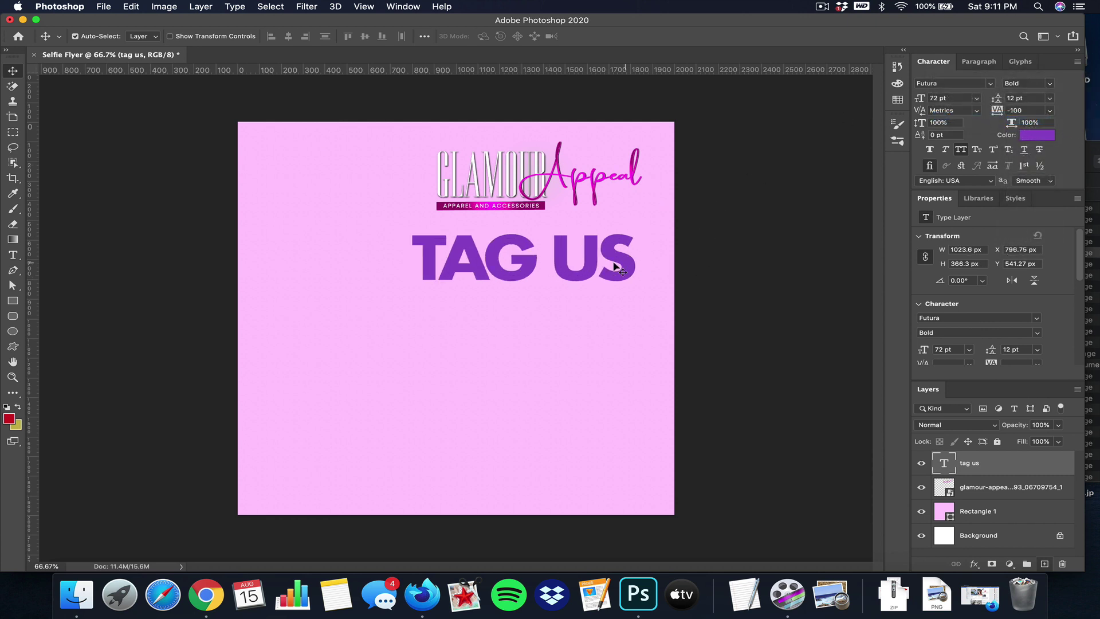
drag(596, 258, 612, 260)
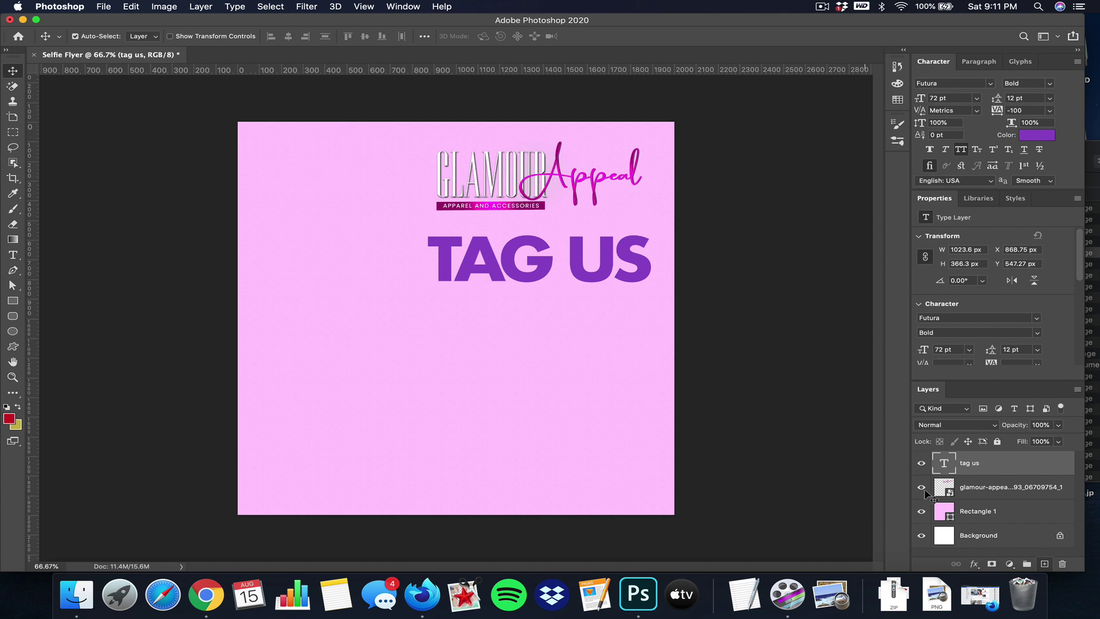
Colour the TAG US text bright magenta ff00f1, sampled from the word "Appeal" in the logo.
click(1037, 135)
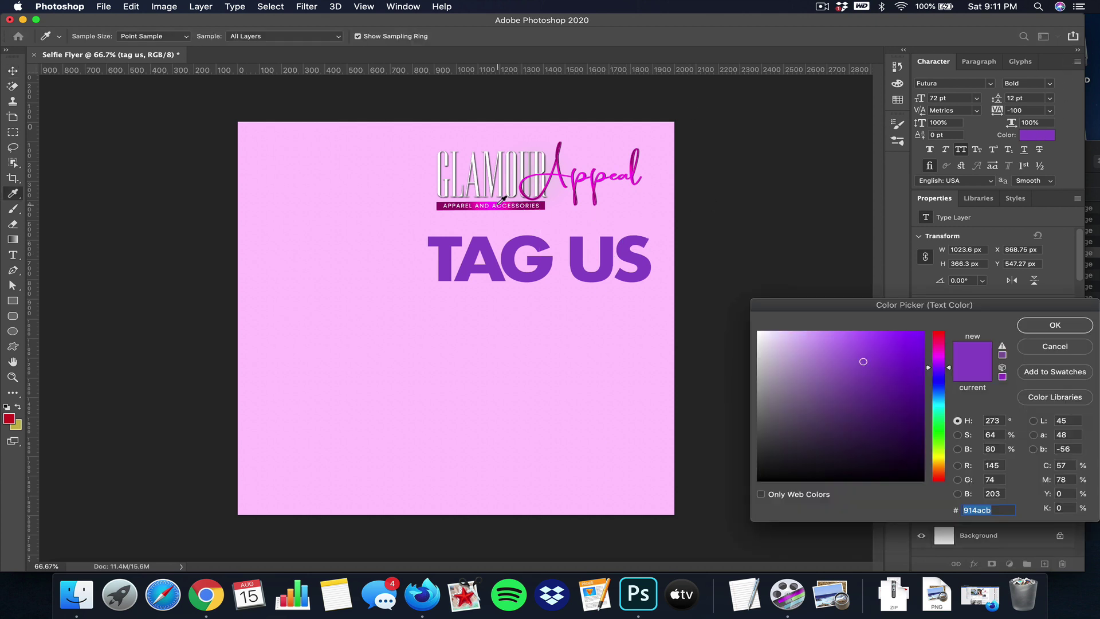
click(547, 201)
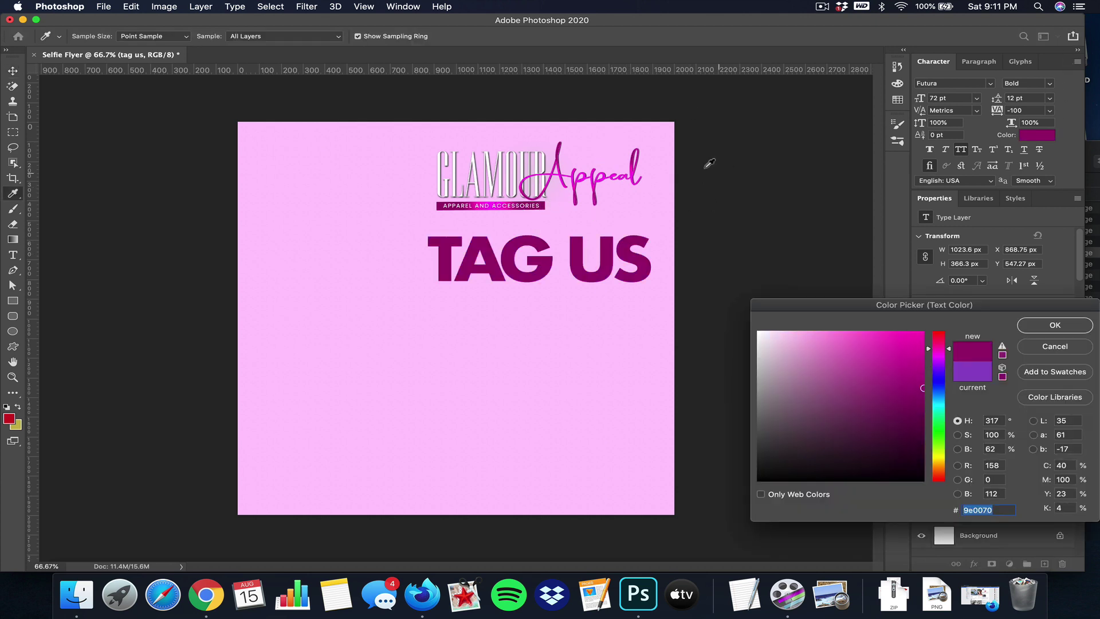
click(589, 172)
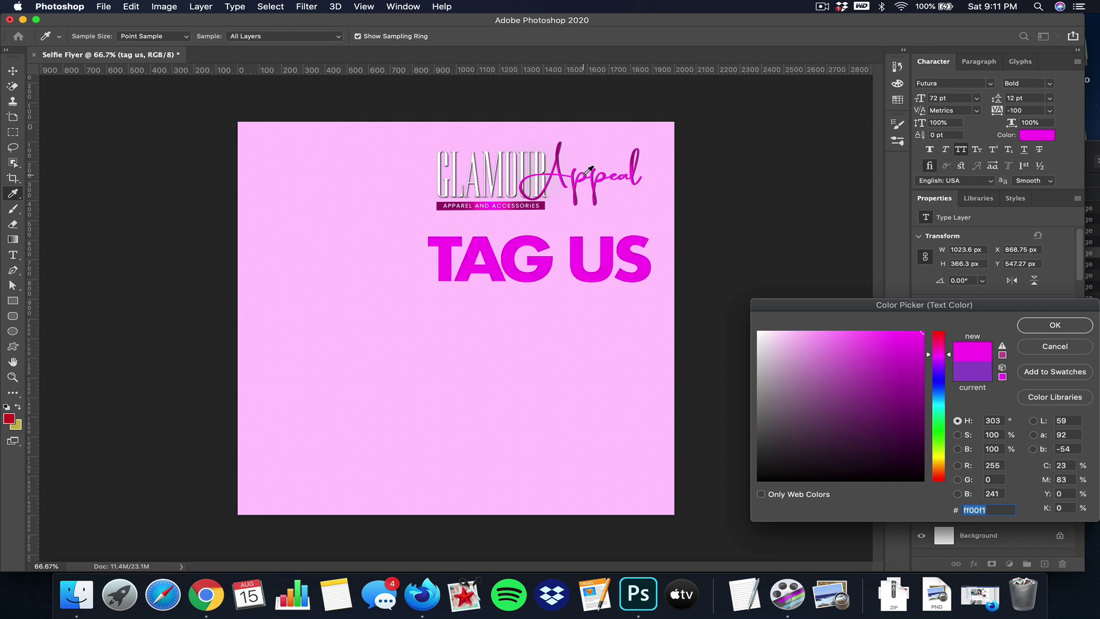
click(1063, 325)
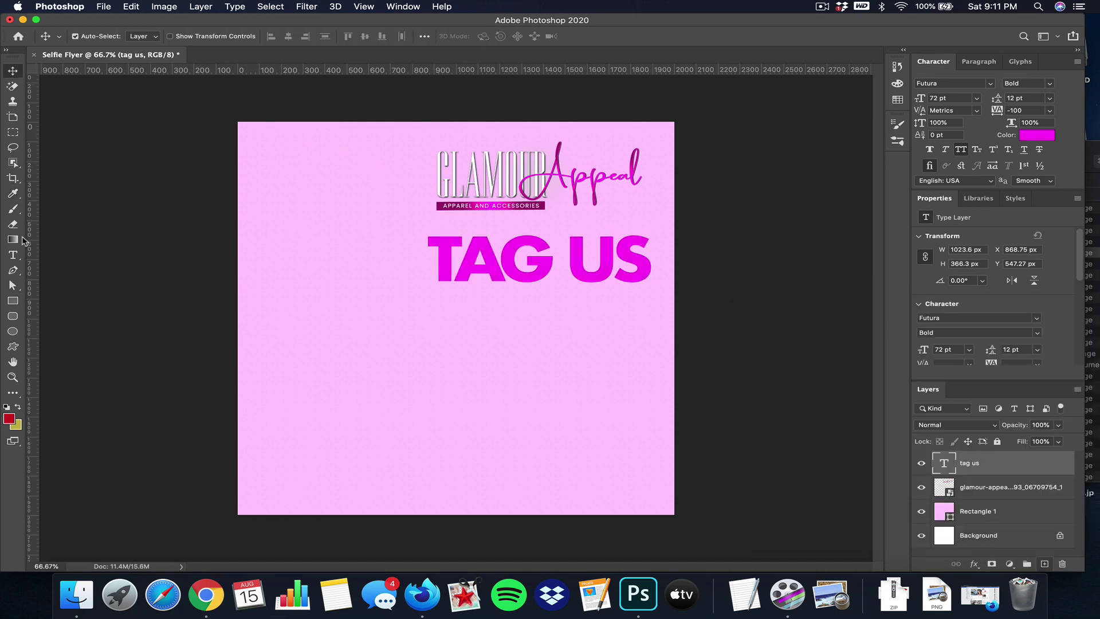
Add a separate text layer reading IN YOUR in the same magenta Futura Bold style.
click(12, 255)
click(421, 313)
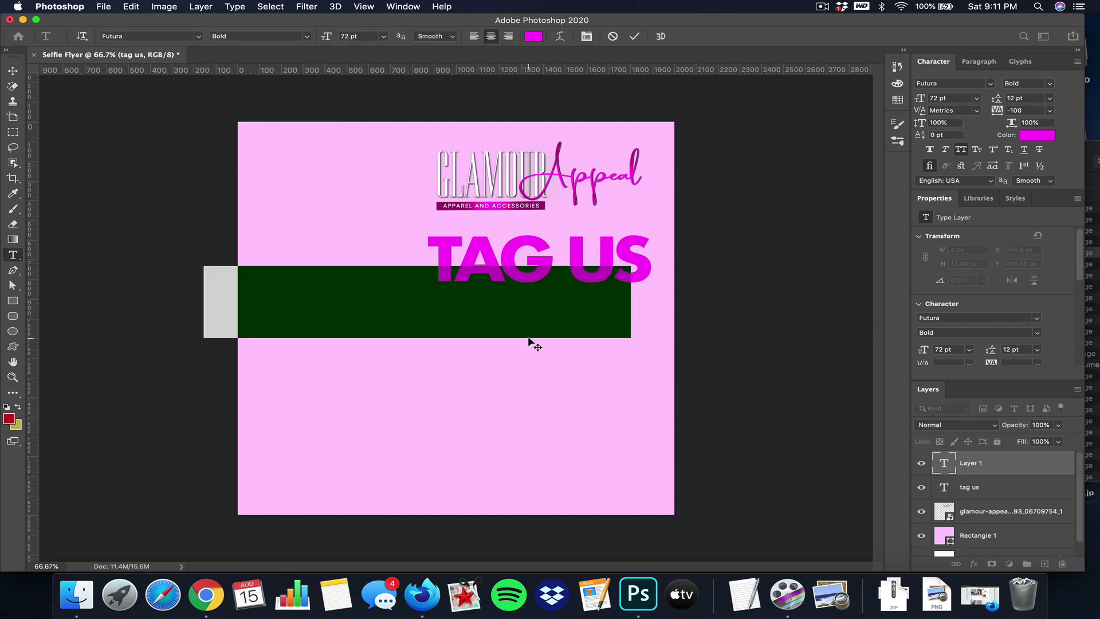
key(BackSpace)
text(IN YOU)
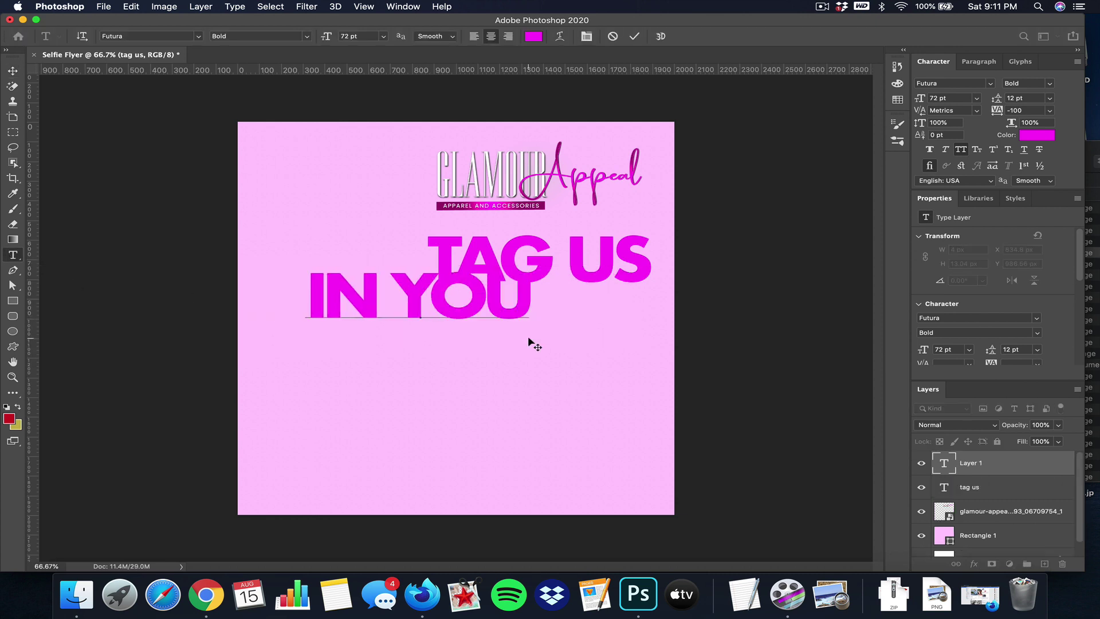
text(R)
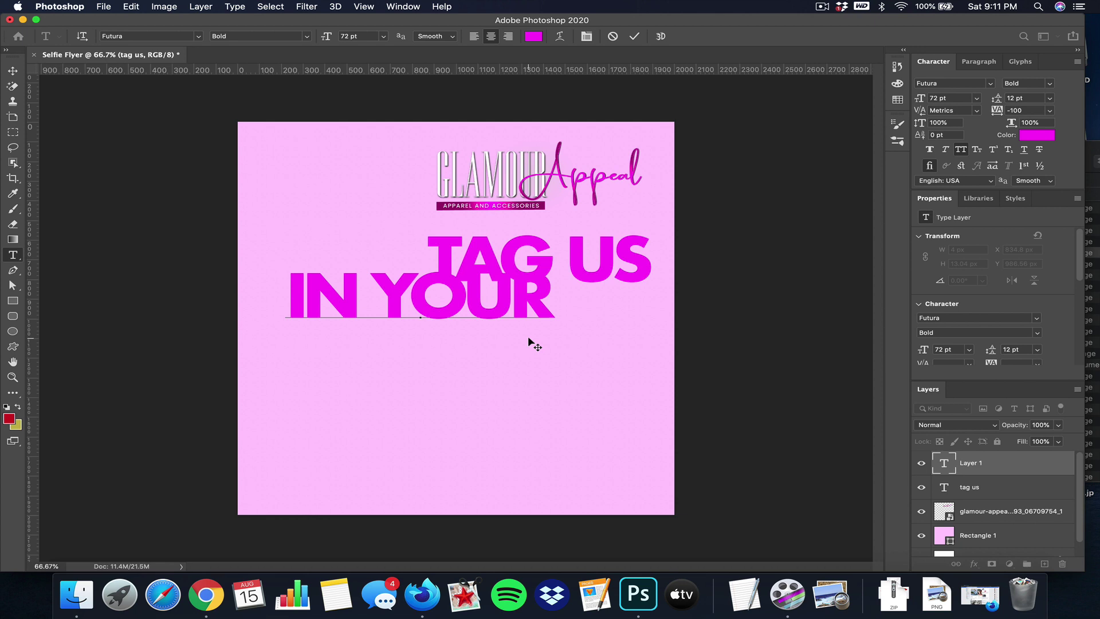
click(634, 36)
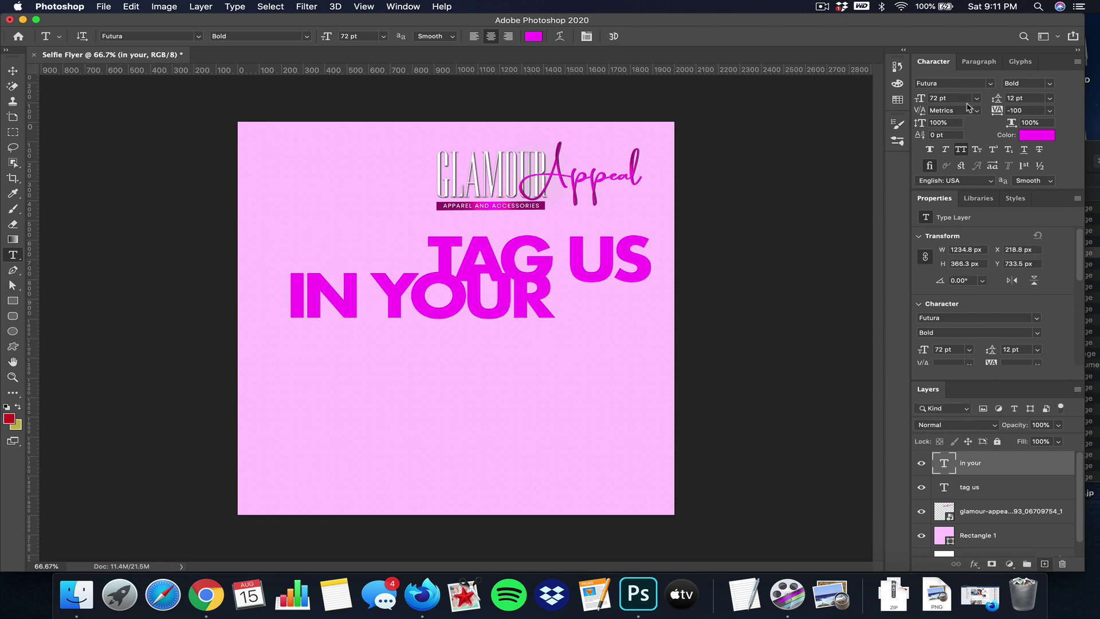
Set the IN YOUR text size to 48 pt and position it directly beneath TAG US.
click(976, 98)
click(949, 229)
key(v)
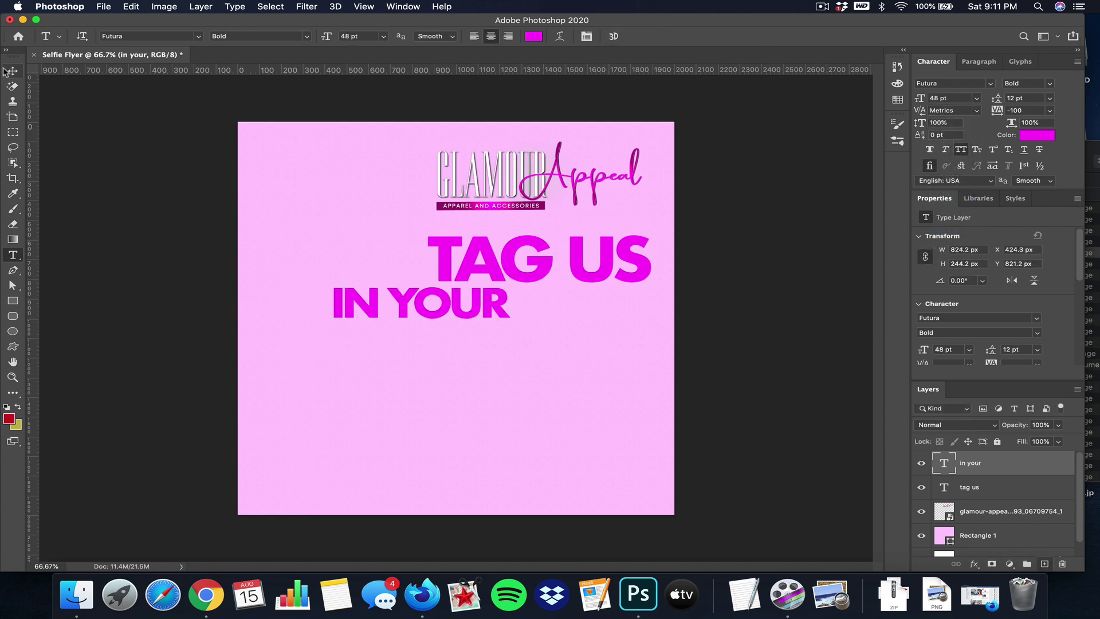
drag(465, 302, 583, 303)
Add another text layer reading SELFIES below the IN YOUR line.
key(t)
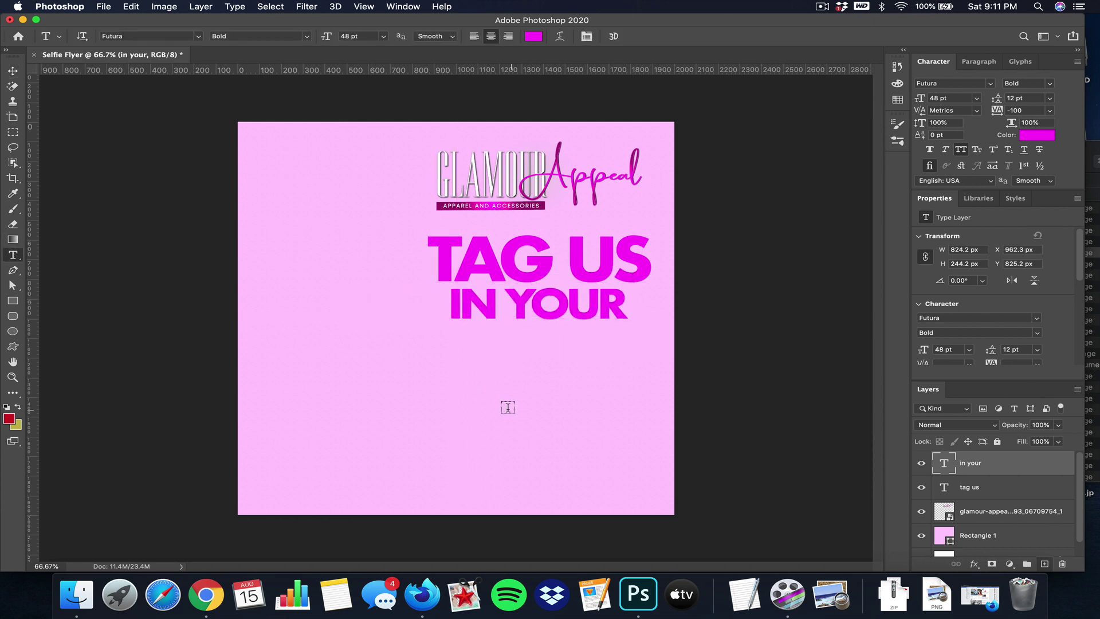
click(434, 384)
text(SELFIES)
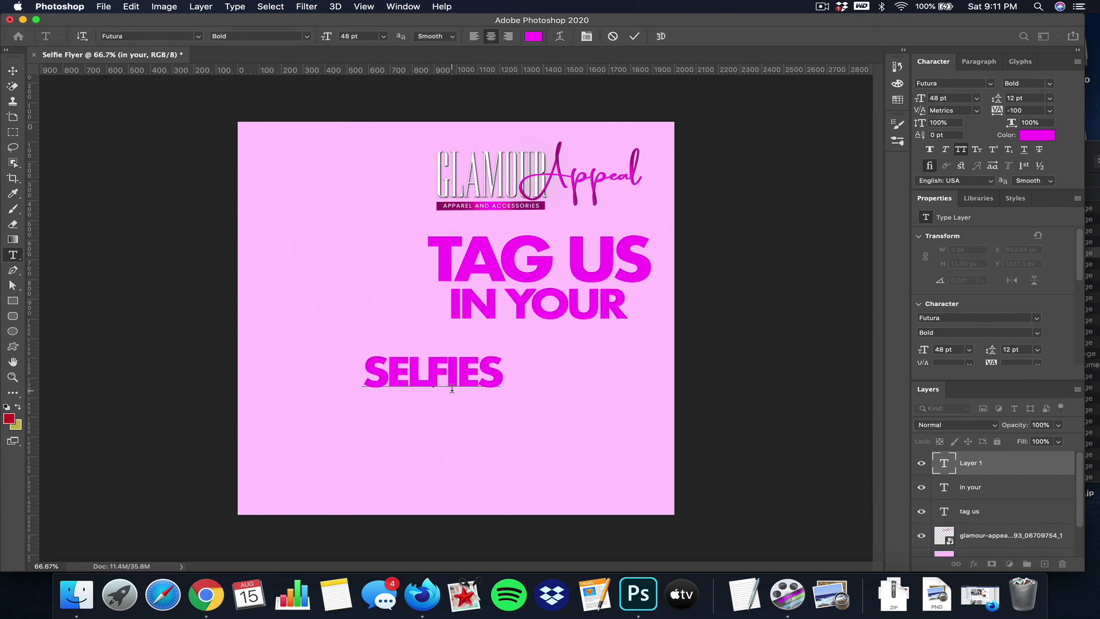
click(634, 36)
Set the SELFIES text size to 72 pt and position it directly beneath the IN YOUR line.
click(978, 98)
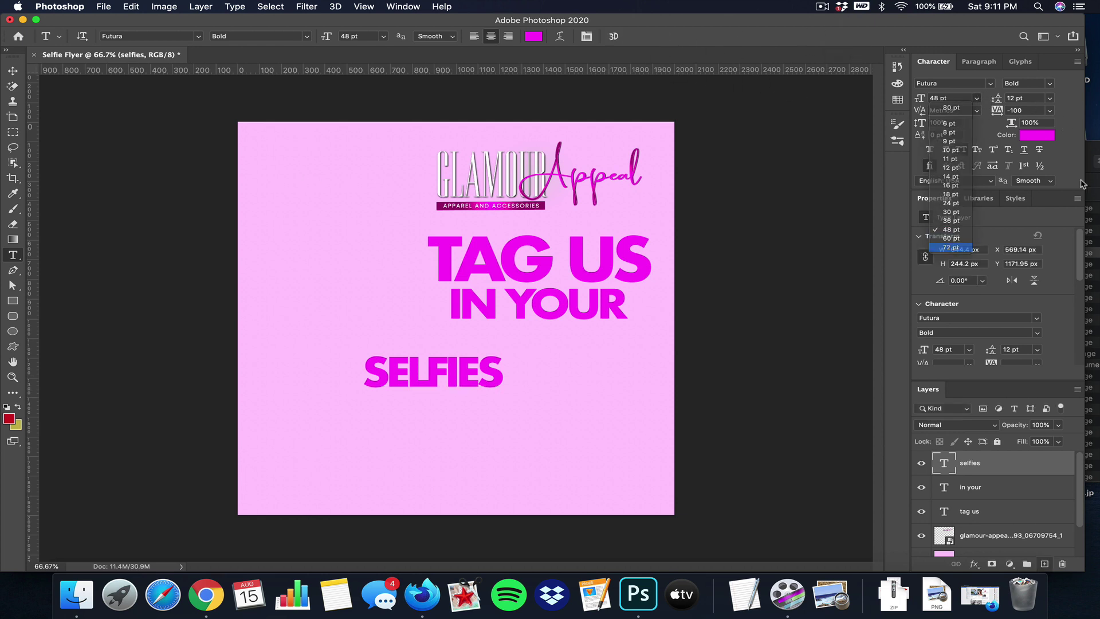
click(952, 252)
click(12, 71)
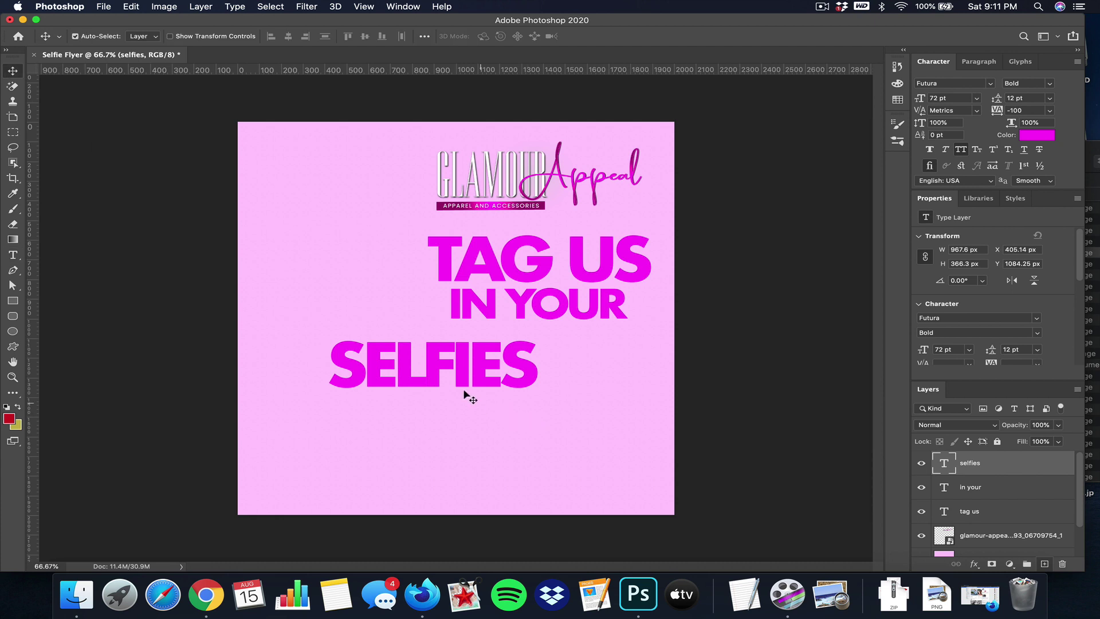
drag(440, 370, 544, 345)
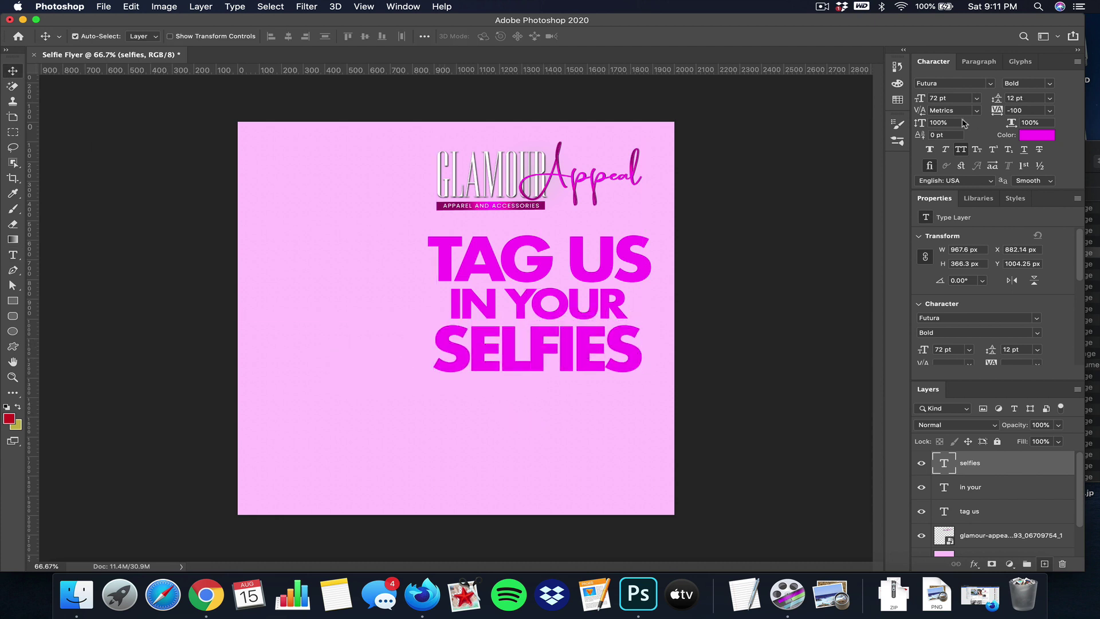
Enlarge the SELFIES text to 90 pt and lower it clear of the IN YOUR line.
click(960, 98)
text(90)
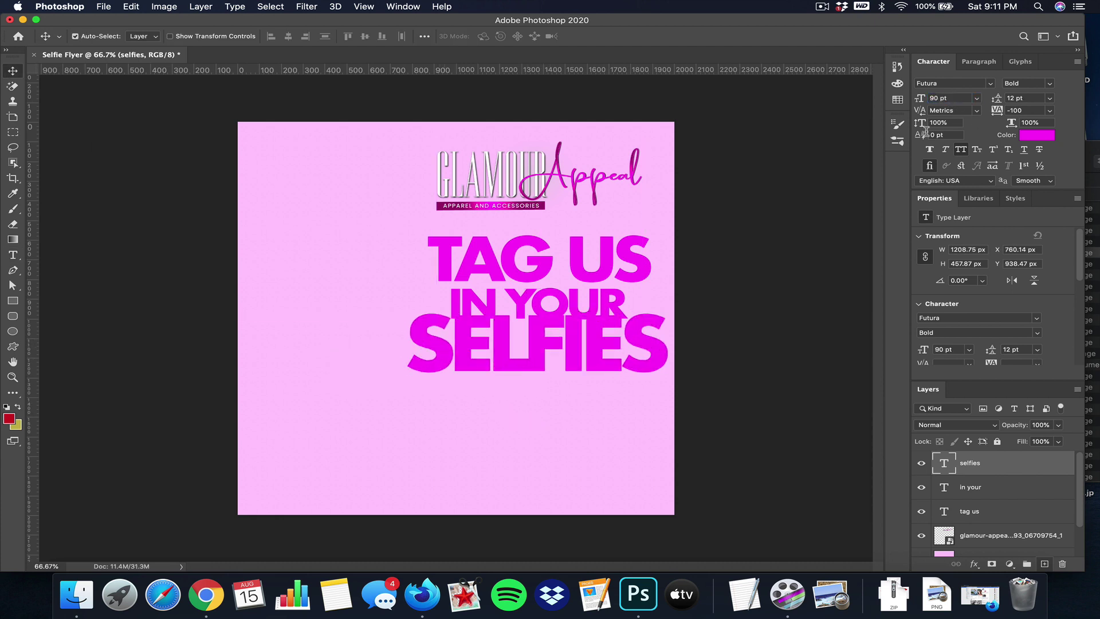
key(Return)
drag(592, 336, 586, 357)
Nudge the TAG US text slightly left and down, closer to the IN YOUR line.
click(566, 304)
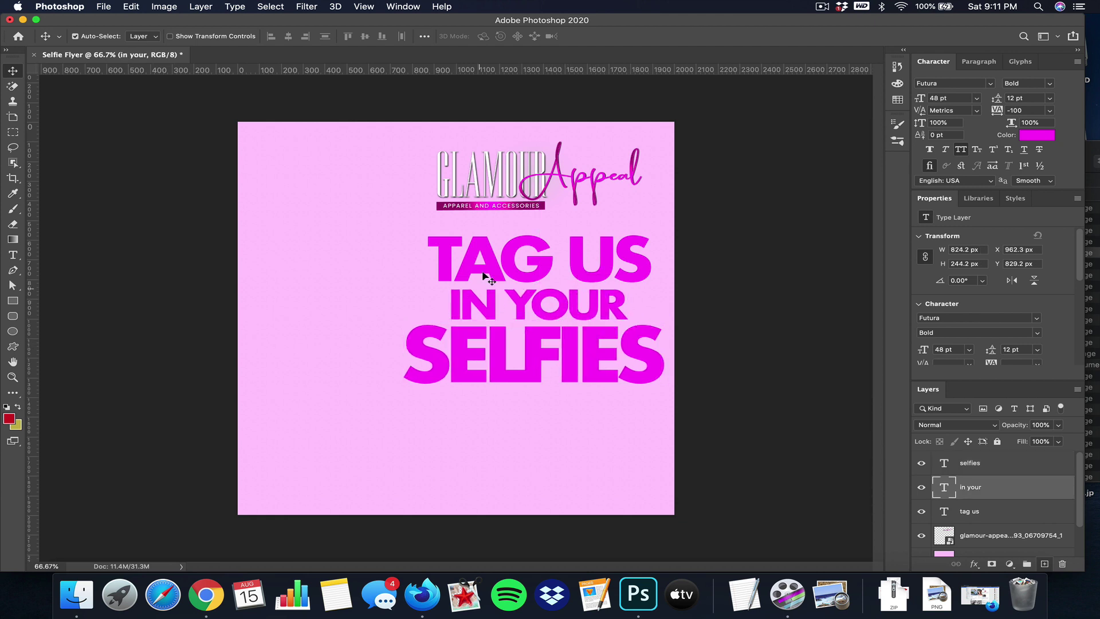
click(584, 250)
drag(584, 250, 580, 252)
Reduce the SELFIES text to 85 pt and reposition it under the IN YOUR line.
click(613, 361)
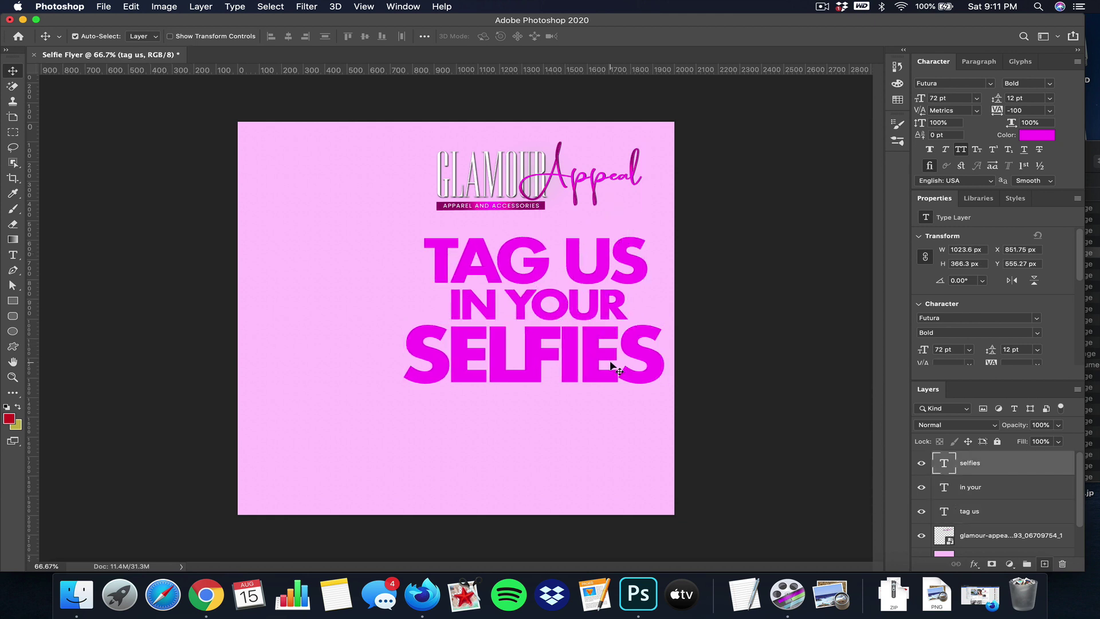
click(934, 98)
text(85)
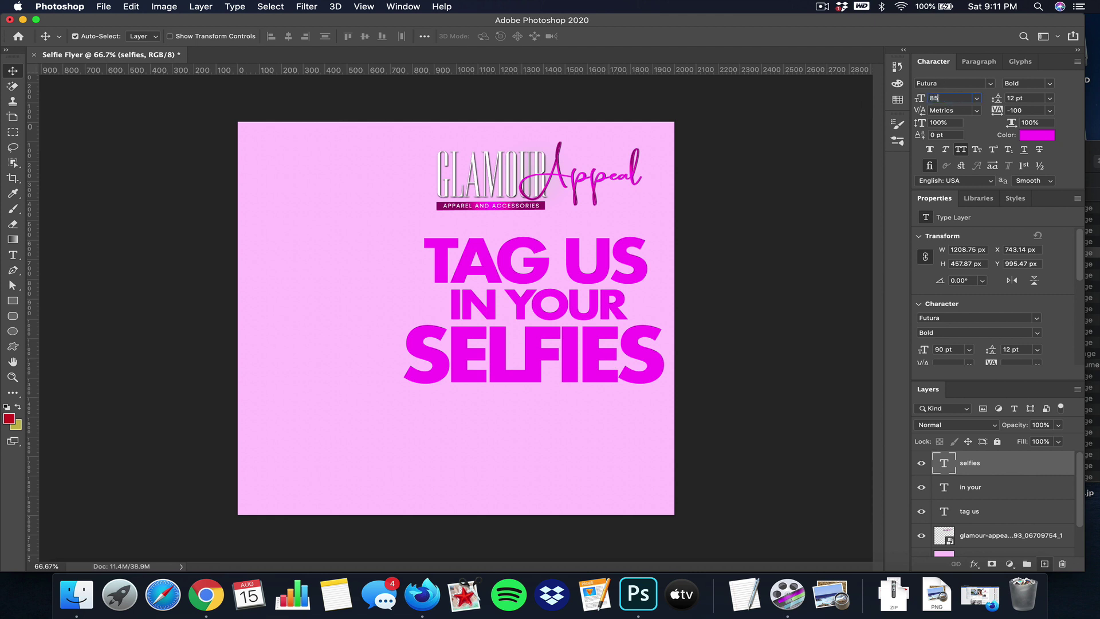
key(Return)
drag(596, 339, 594, 350)
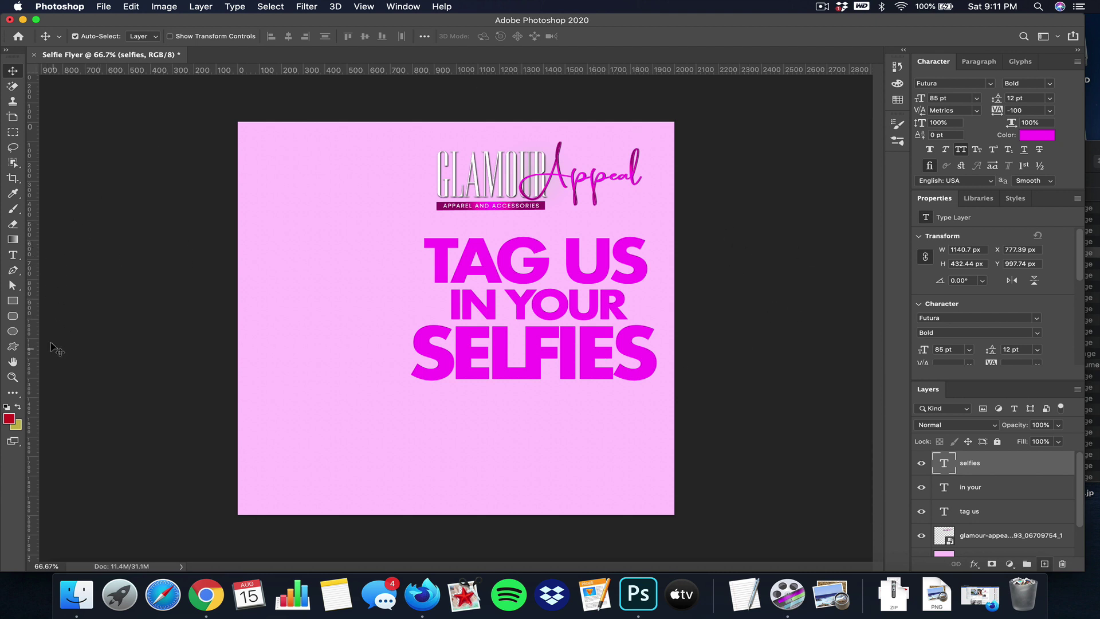
Add a text layer below SELFIES reading FOR A CHANCE TO BE FEATURED in Futura Condensed Medium at 30 pt.
click(13, 254)
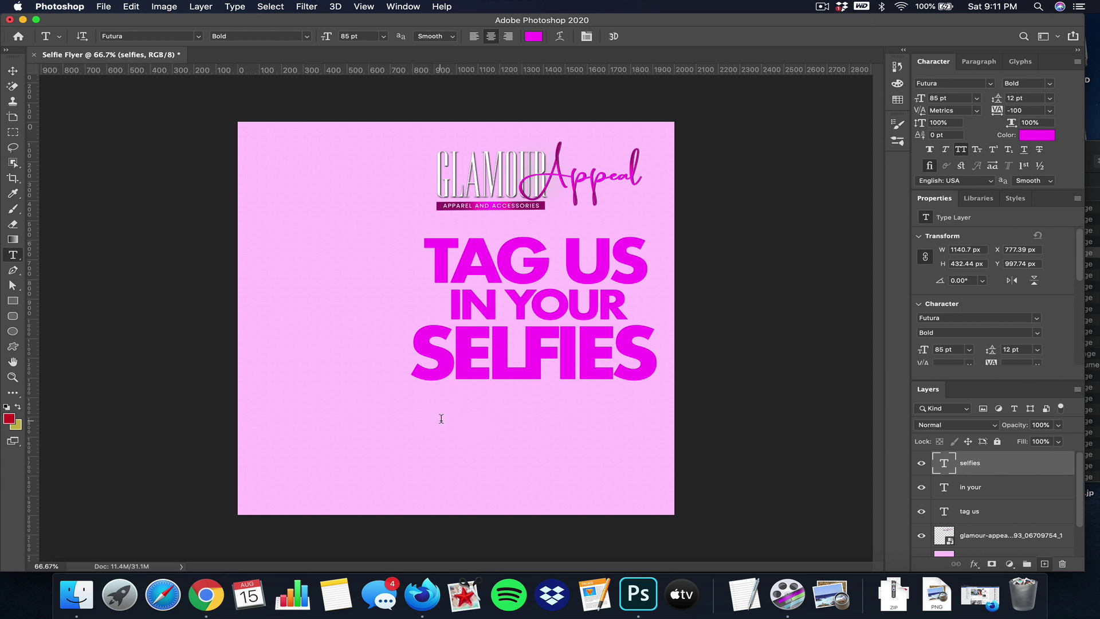
click(436, 418)
click(1040, 85)
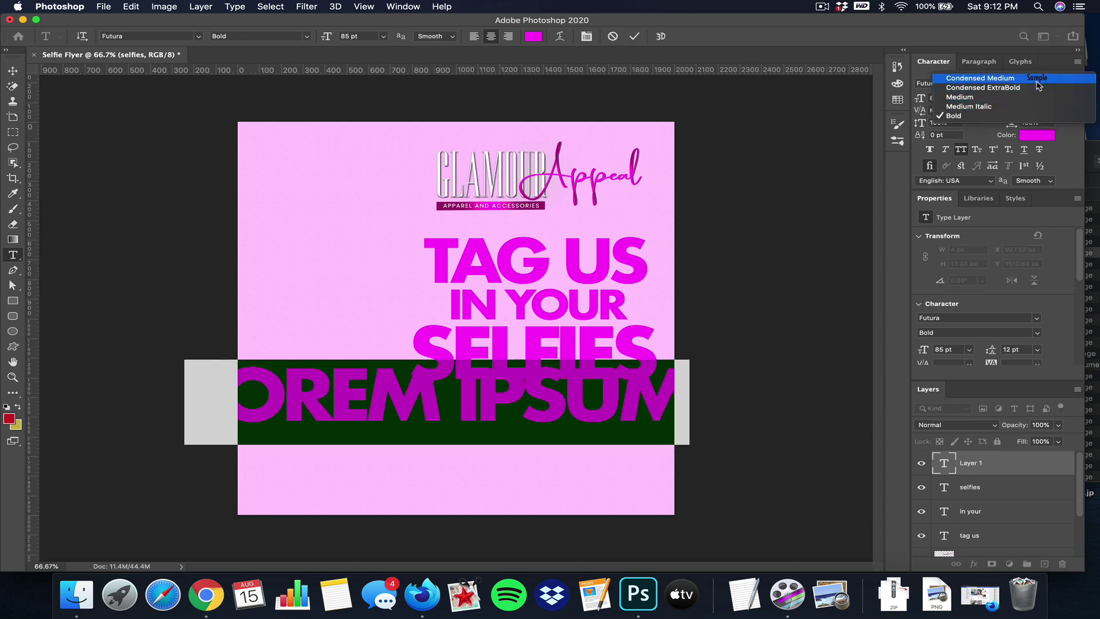
click(1038, 78)
click(976, 99)
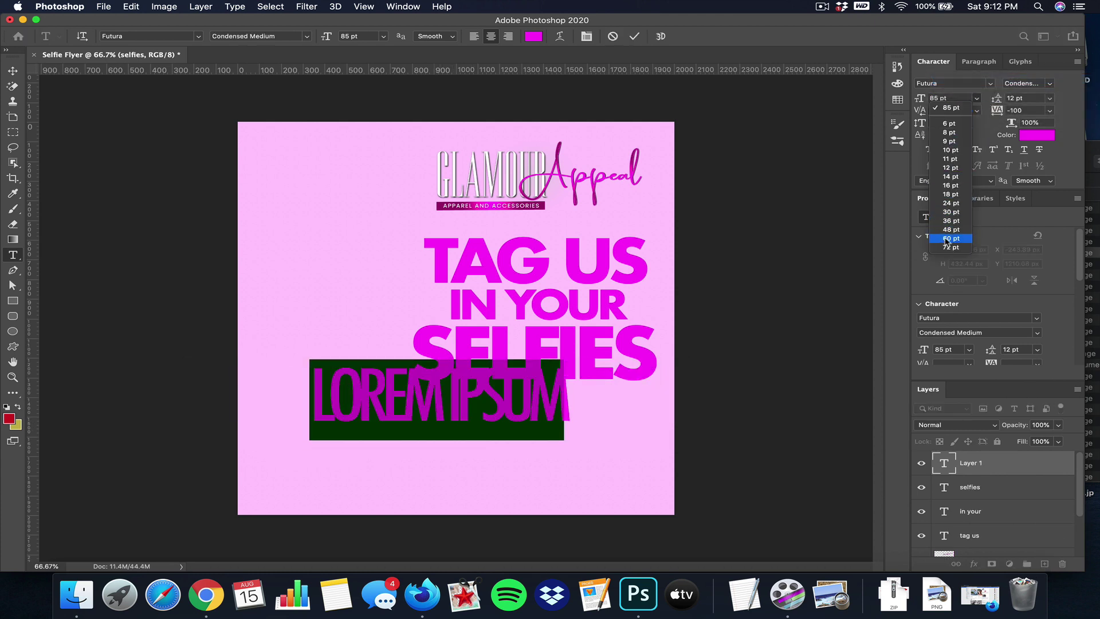
click(951, 238)
click(976, 98)
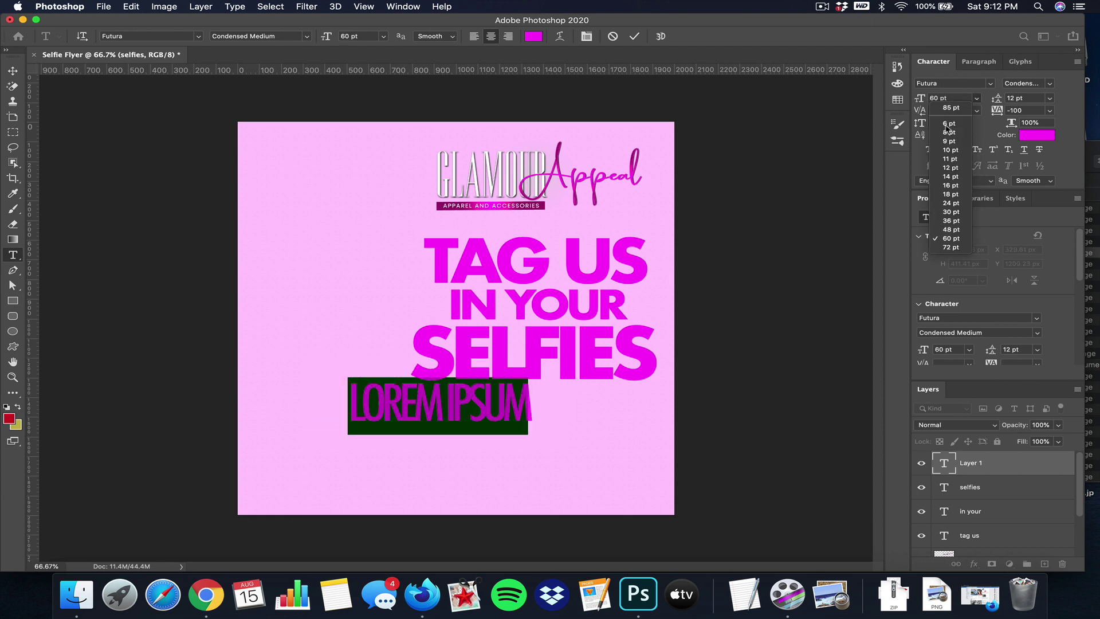
click(947, 216)
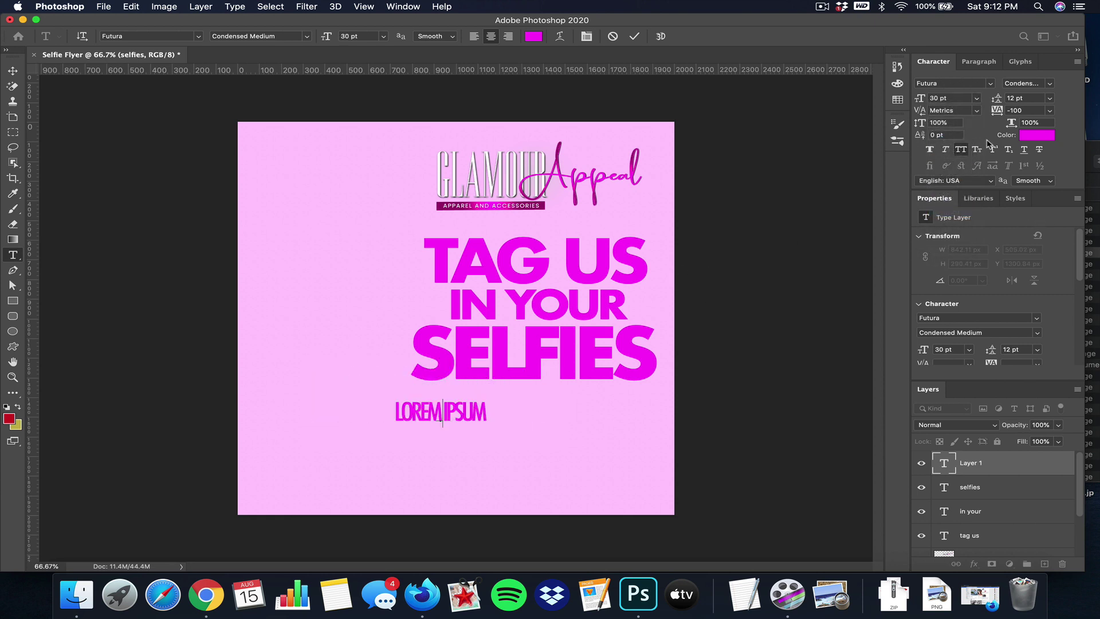
text(FOR A CHANCE TO BE)
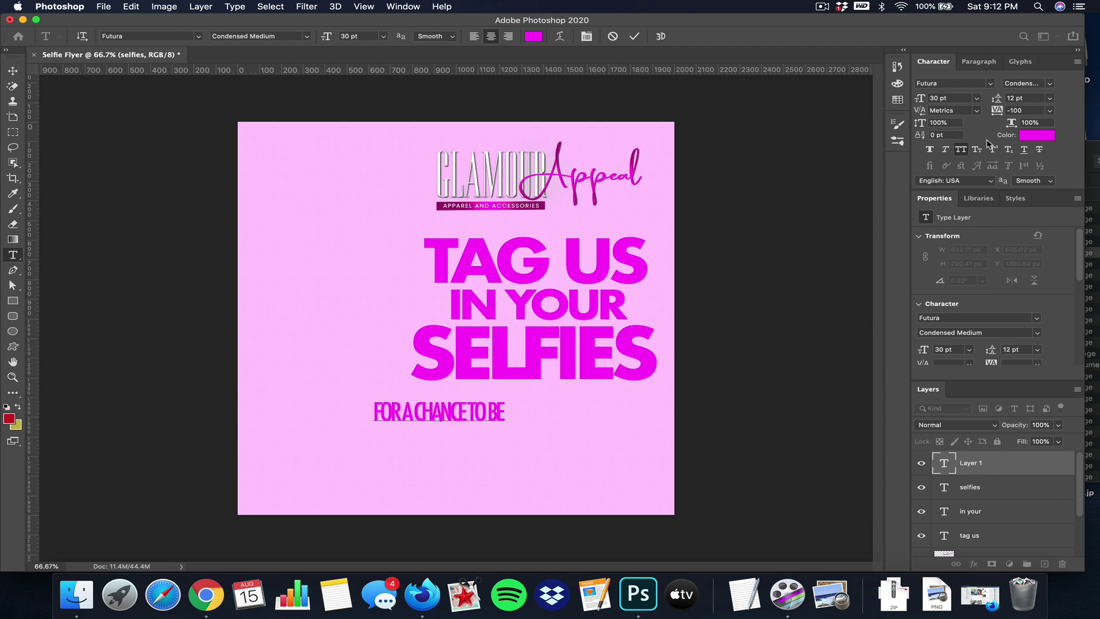
text( FEATURED)
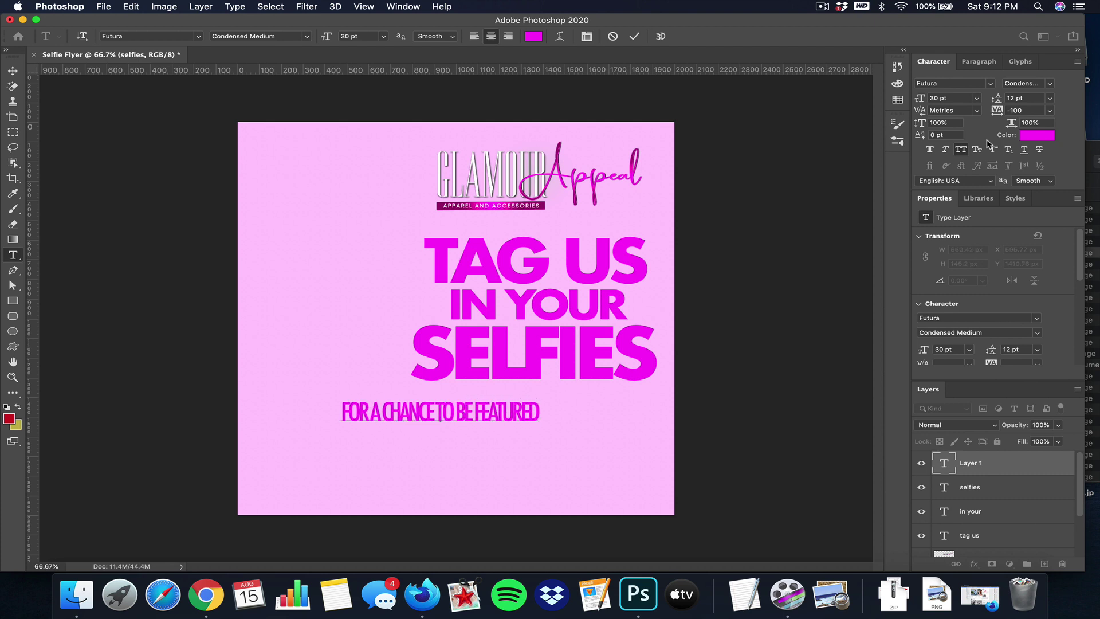
click(635, 37)
Position the FOR A CHANCE TO BE FEATURED line directly beneath SELFIES and set its tracking to -50.
click(13, 71)
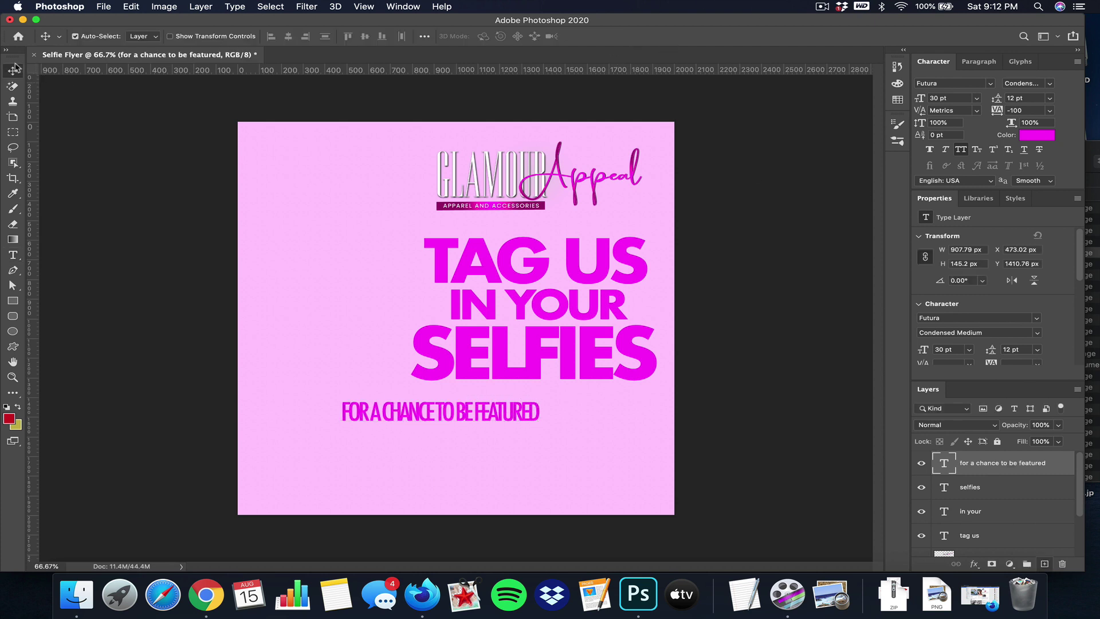
drag(437, 413, 530, 397)
click(1050, 110)
click(1036, 151)
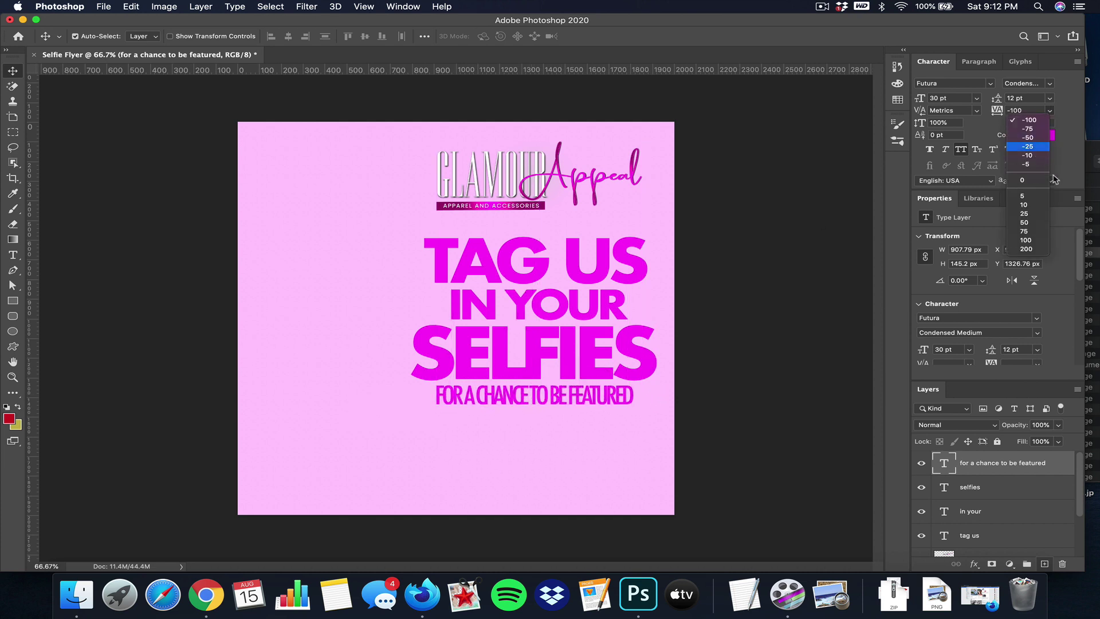
click(1050, 110)
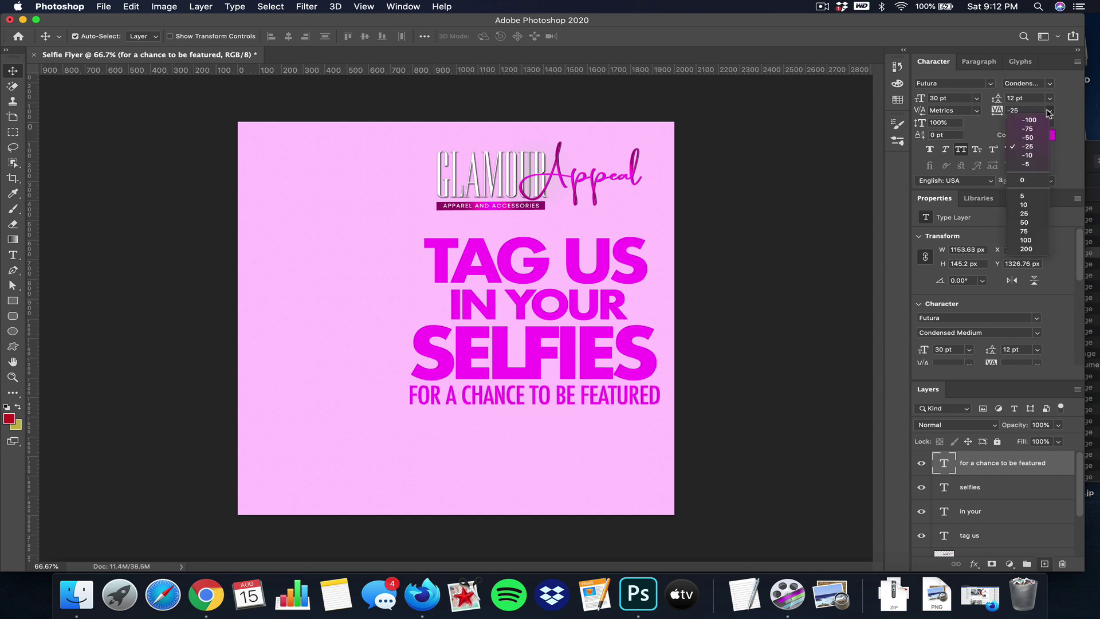
click(1036, 138)
drag(598, 399, 596, 399)
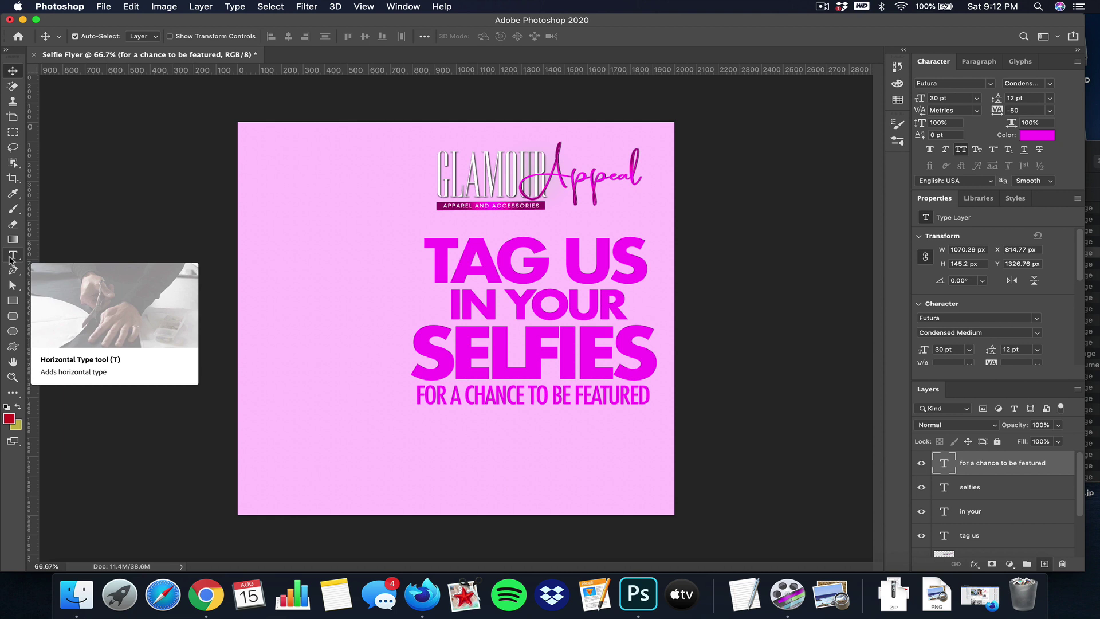
click(12, 257)
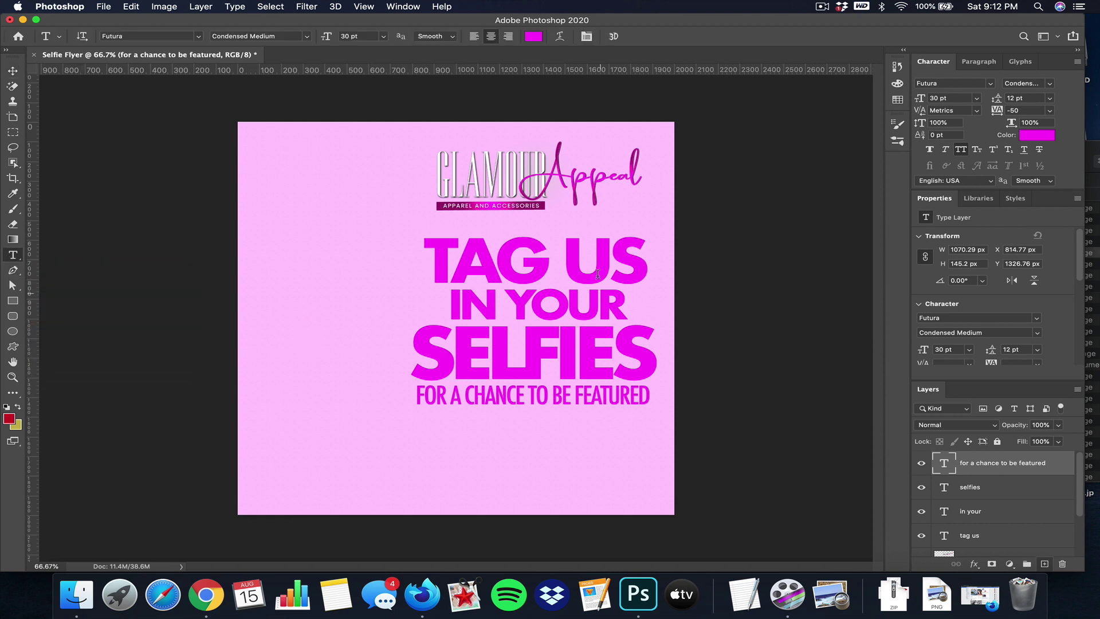
click(460, 446)
text(@)
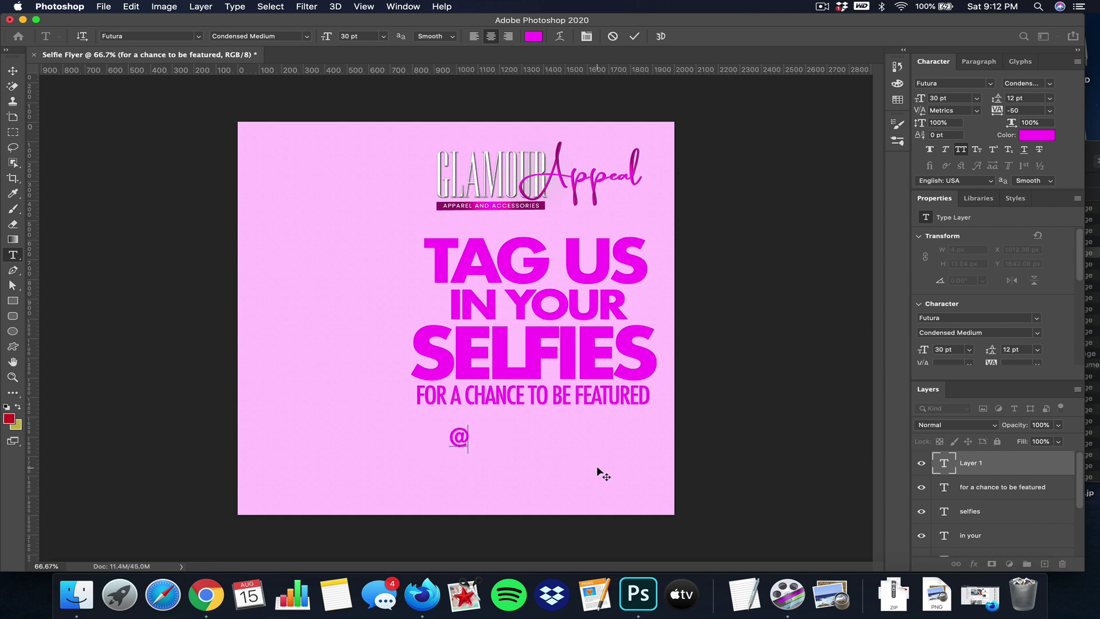
text(GLA)
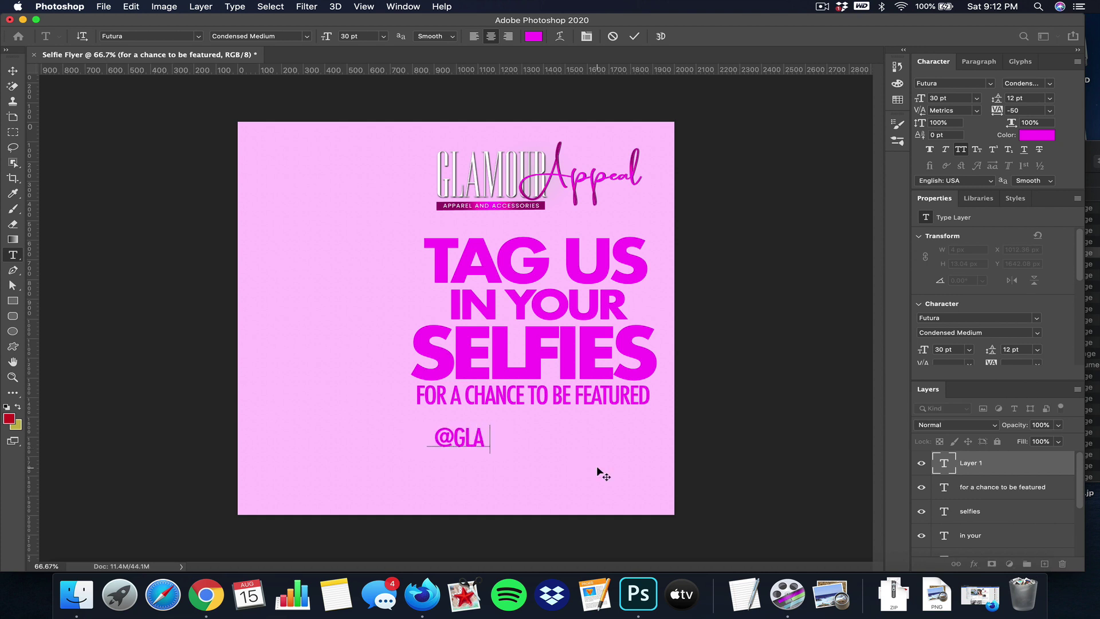
text(MOURAPPEAL)
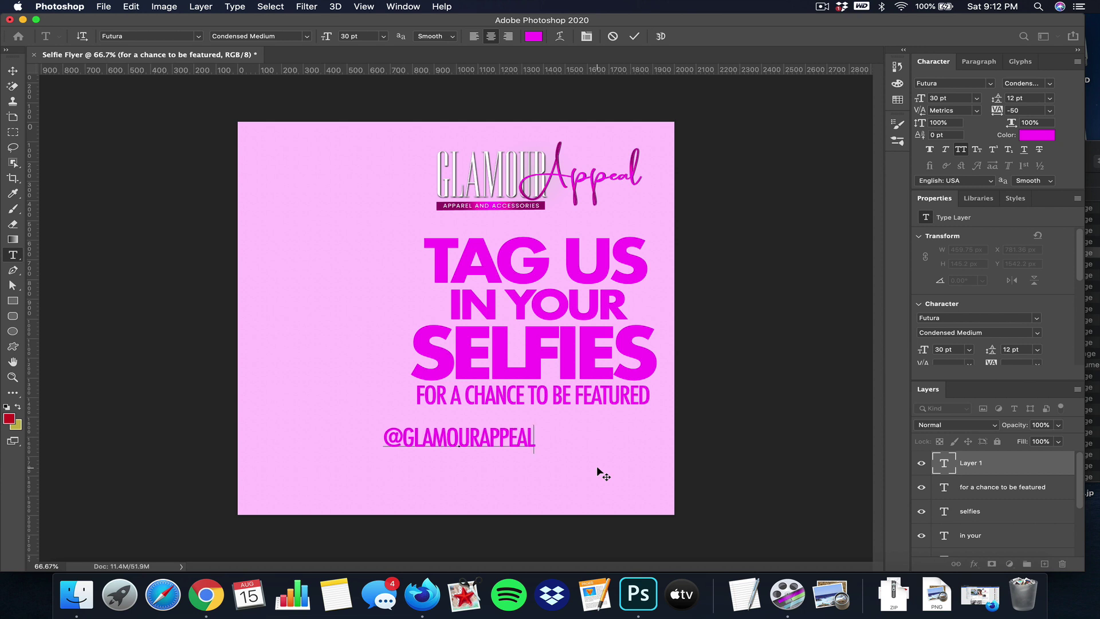
click(634, 36)
click(12, 70)
drag(483, 439, 572, 435)
key(t)
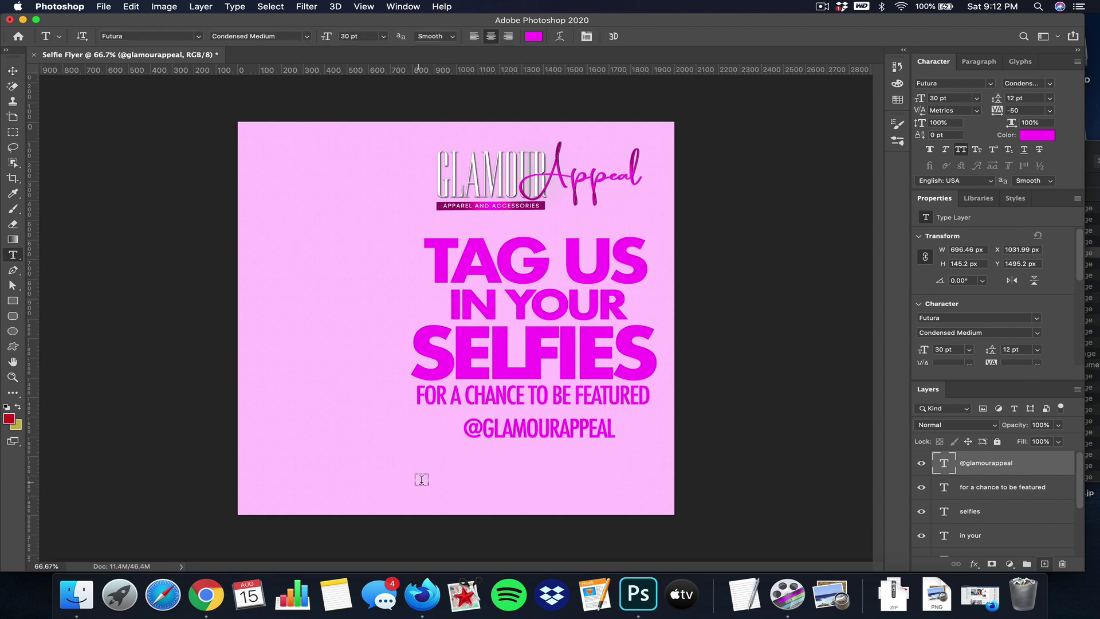
click(422, 482)
text(GLAMOUR)
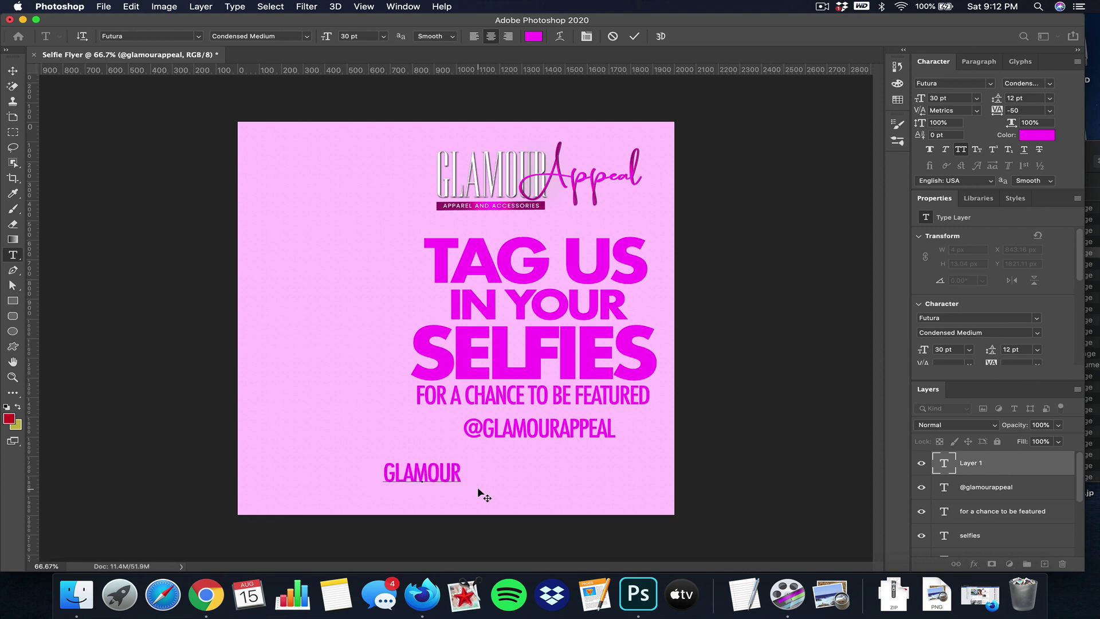
text(APPEAL)
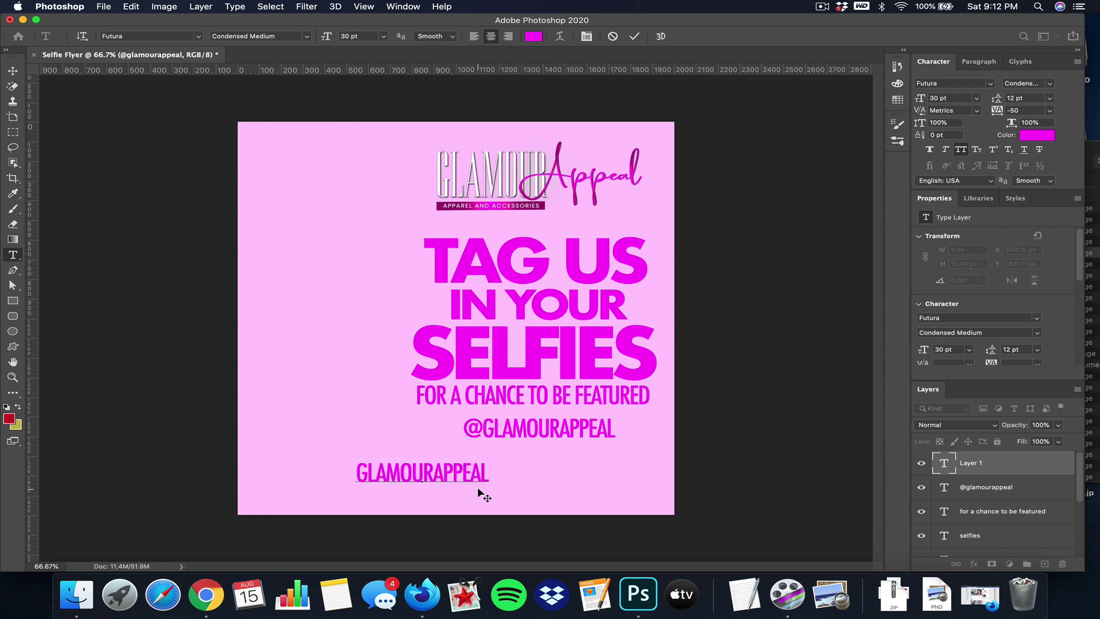
text(.COM)
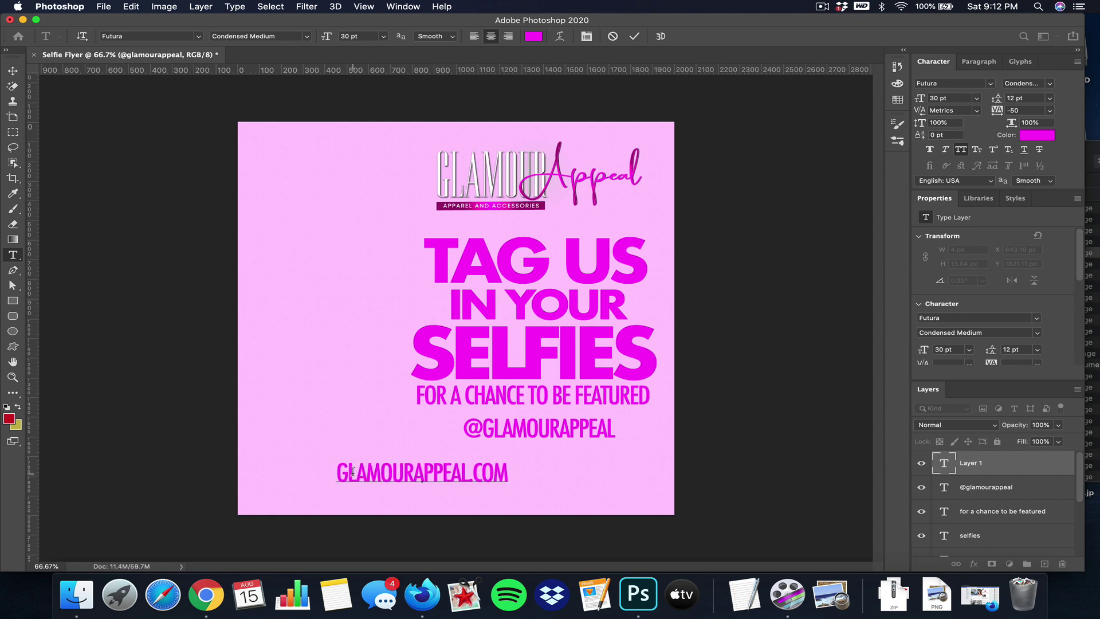
click(347, 473)
text(WWW.)
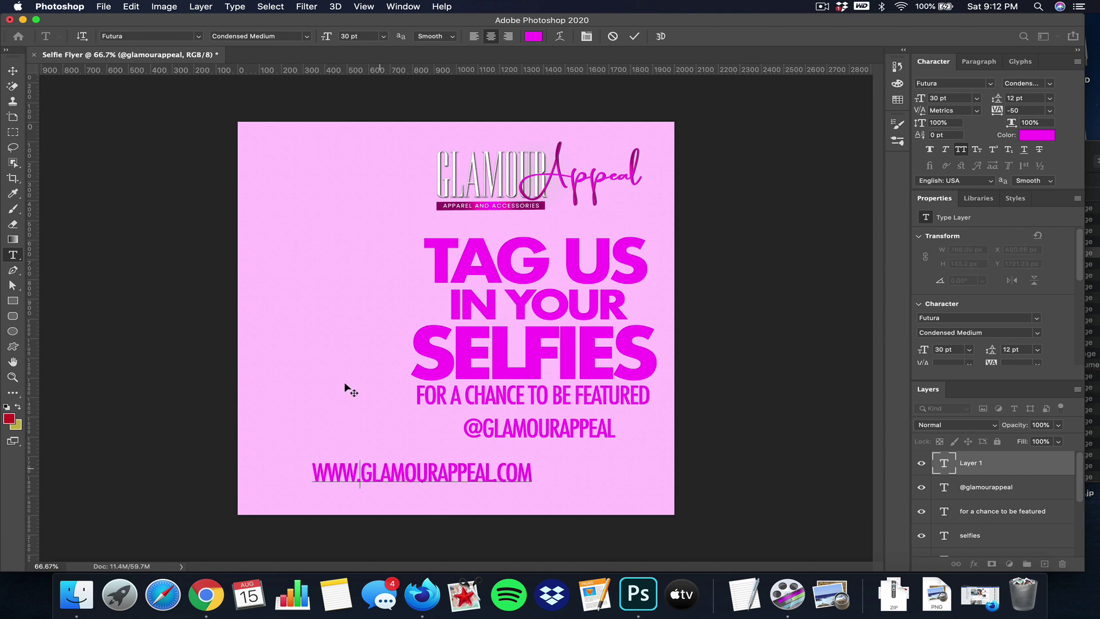
click(632, 38)
key(v)
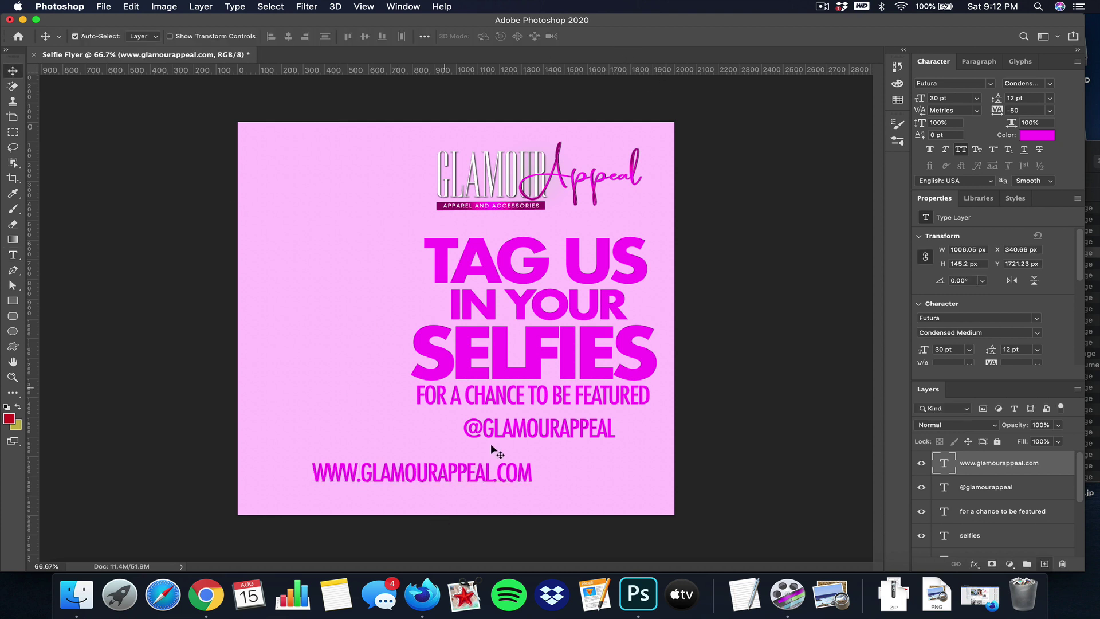
drag(491, 480, 603, 473)
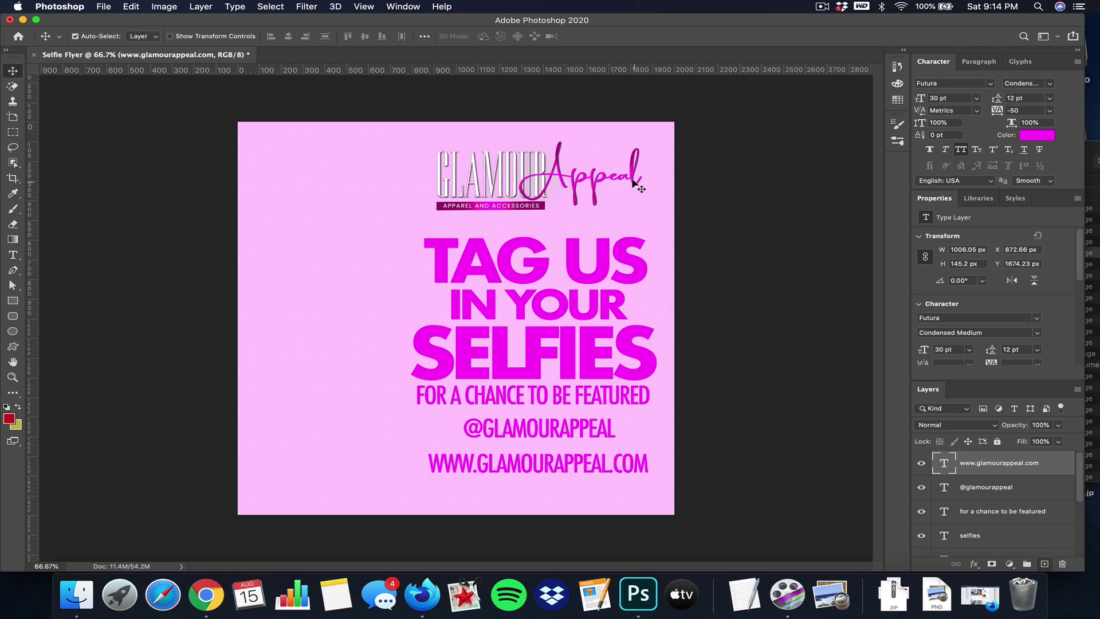
Draw a rectangle about 806 px wide in the empty upper-left area of the canvas and set its height to 806 px.
click(13, 302)
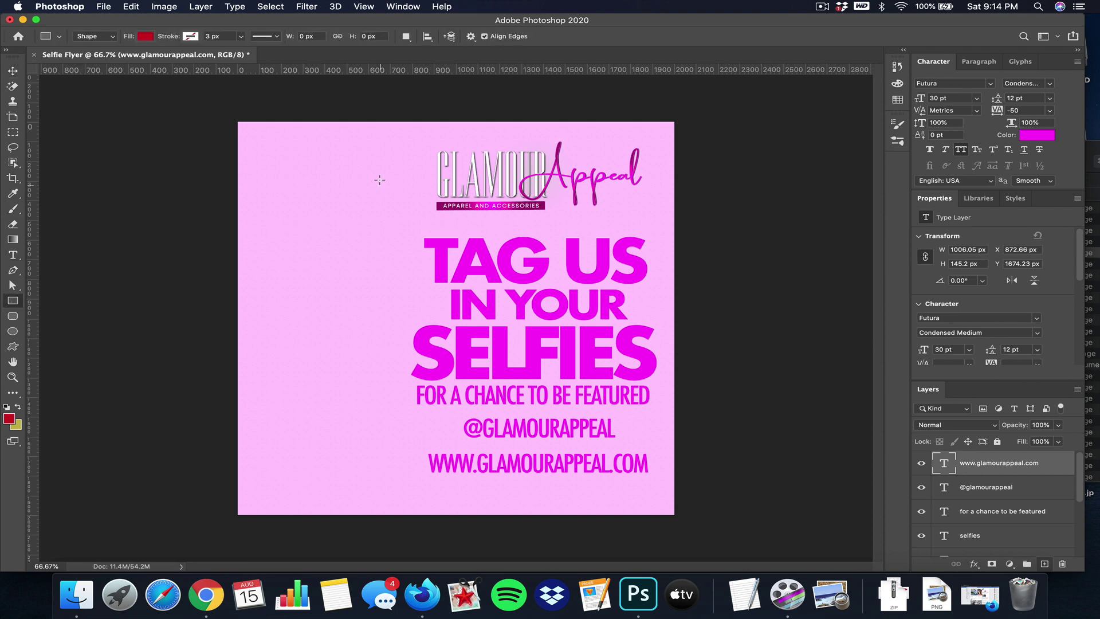
drag(239, 136, 415, 292)
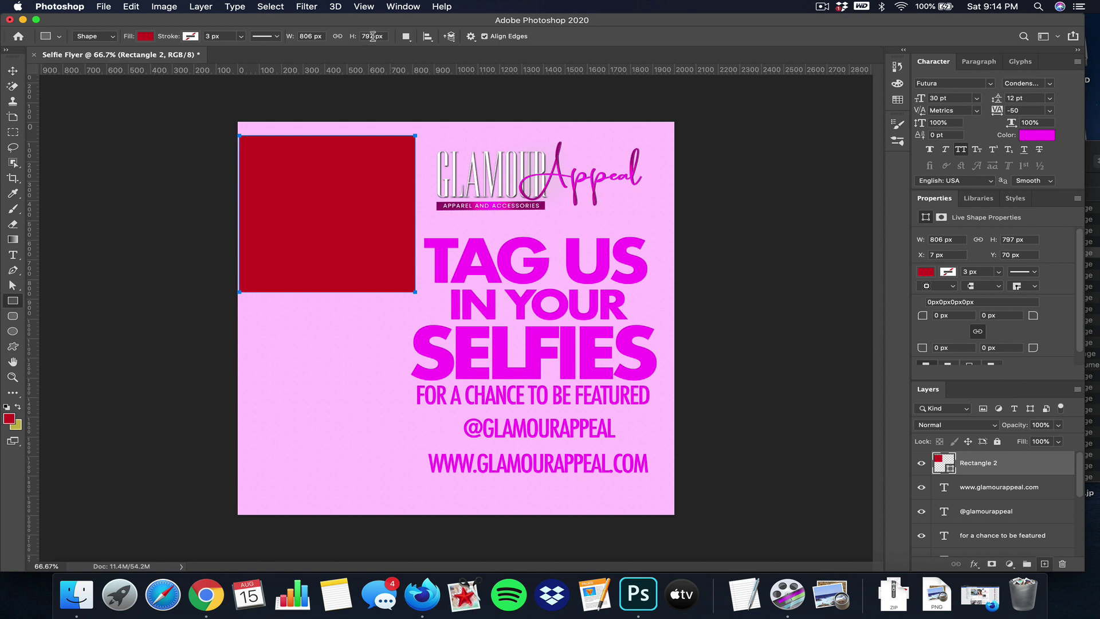
double_click(373, 36)
text(806)
key(Return)
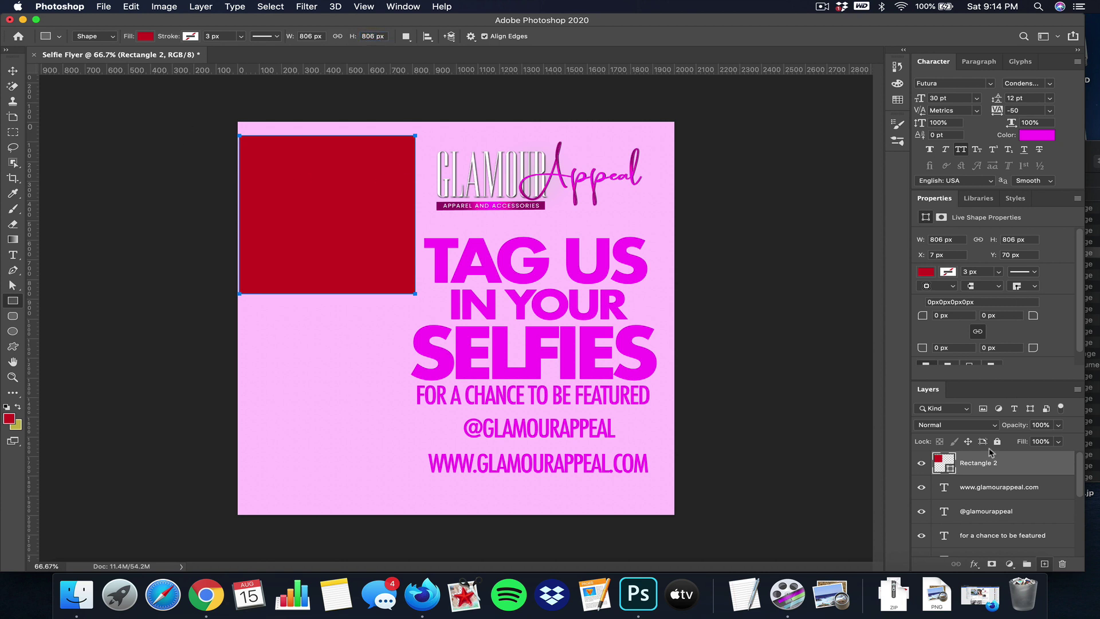
Change the square's fill colour to white (ffffff).
double_click(944, 462)
click(758, 332)
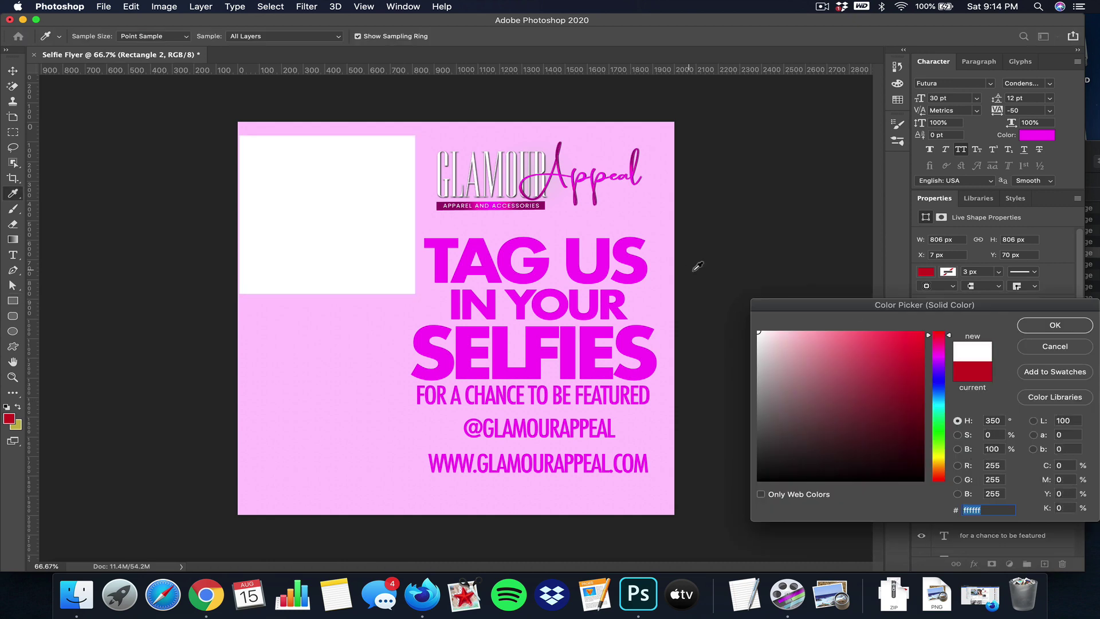
click(1065, 326)
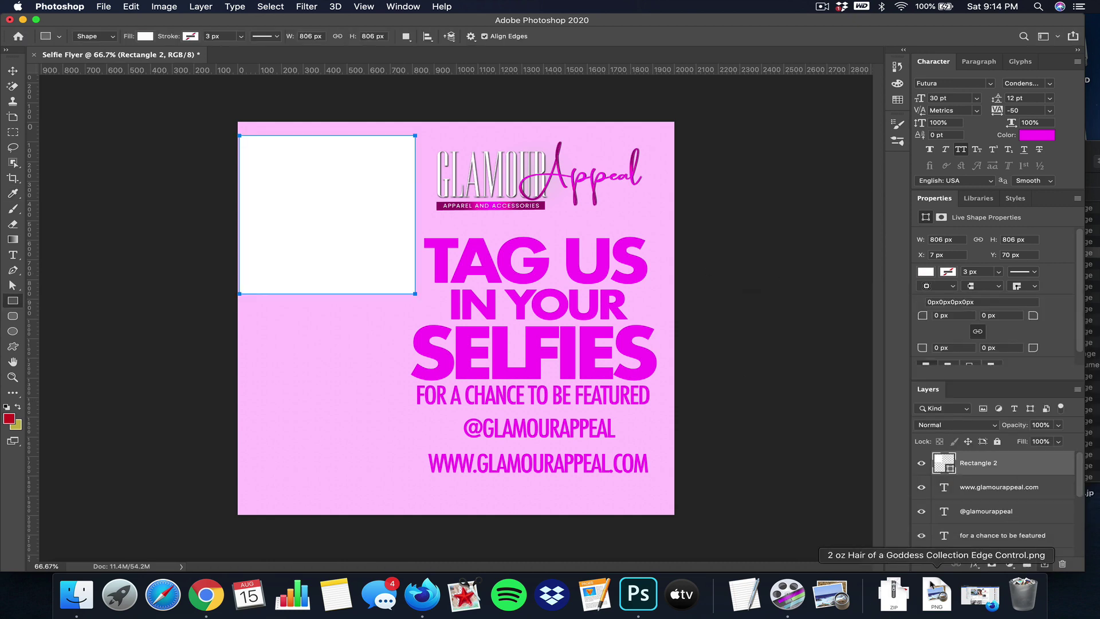
Add a drop shadow to the white square with 15% opacity, 133° angle, 17 px distance and 49 px size.
click(974, 563)
click(1021, 544)
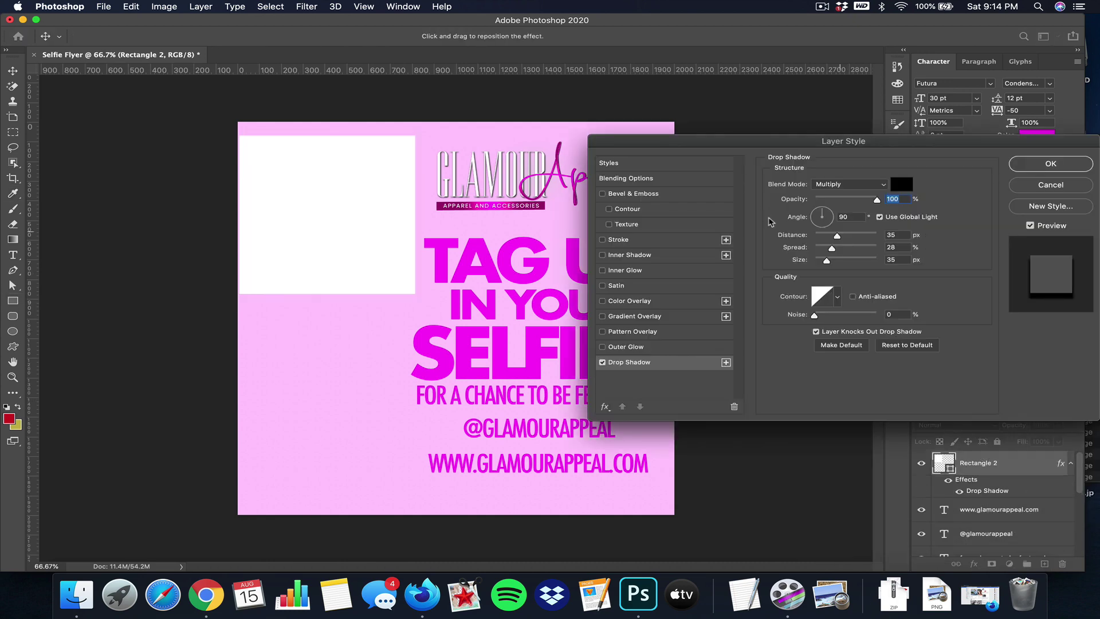
drag(877, 200, 828, 195)
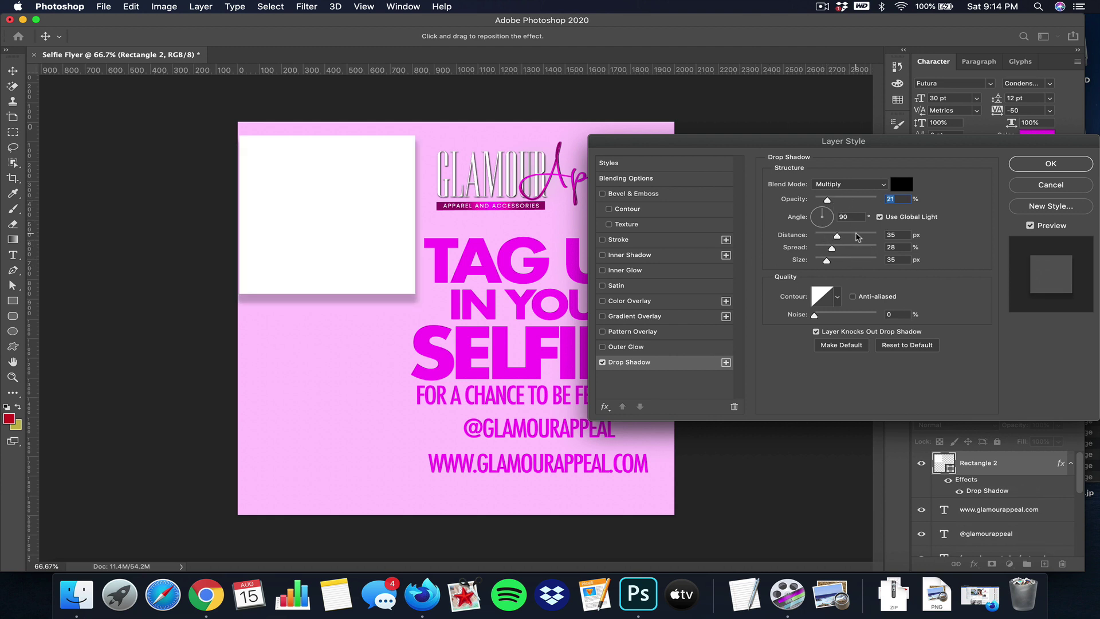
drag(824, 261, 830, 261)
click(825, 234)
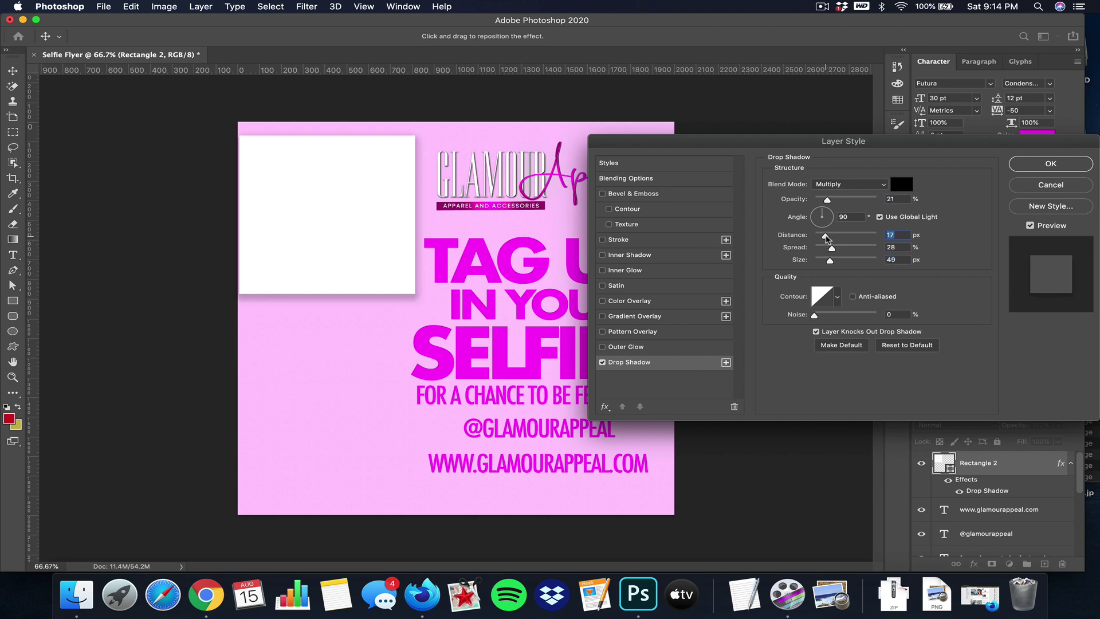
click(817, 213)
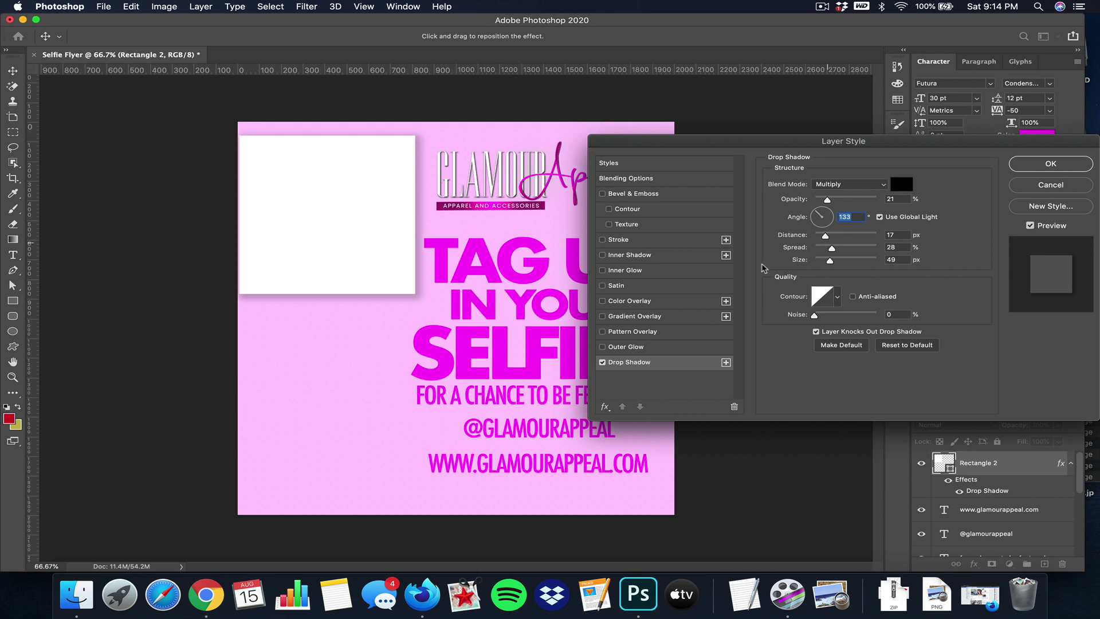
click(824, 200)
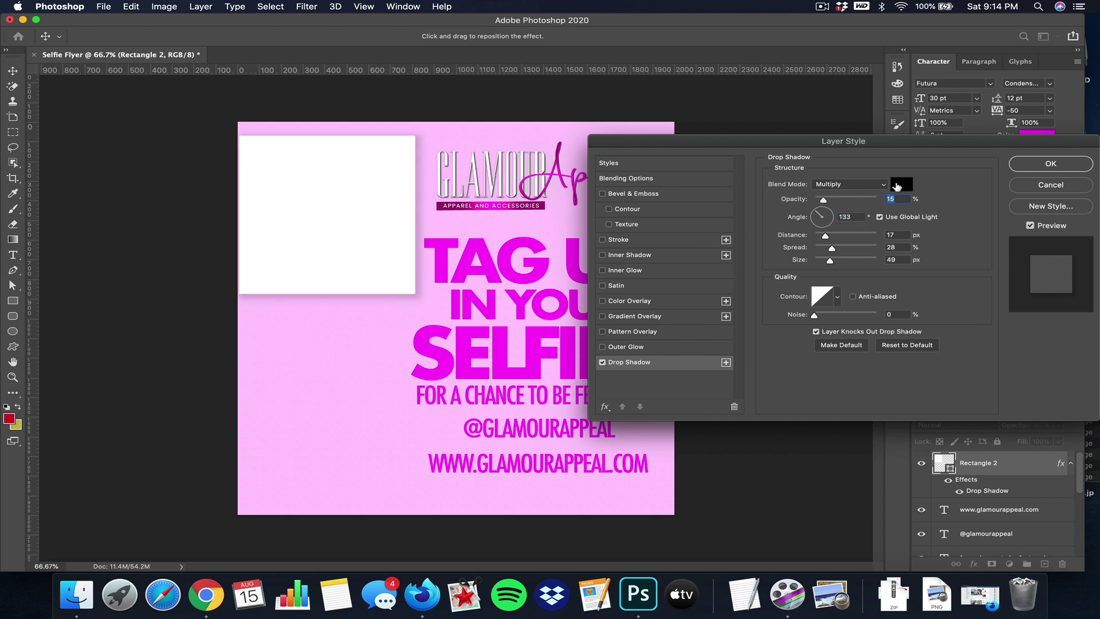
Change the drop shadow's colour to dark purple (592958).
click(902, 184)
click(339, 362)
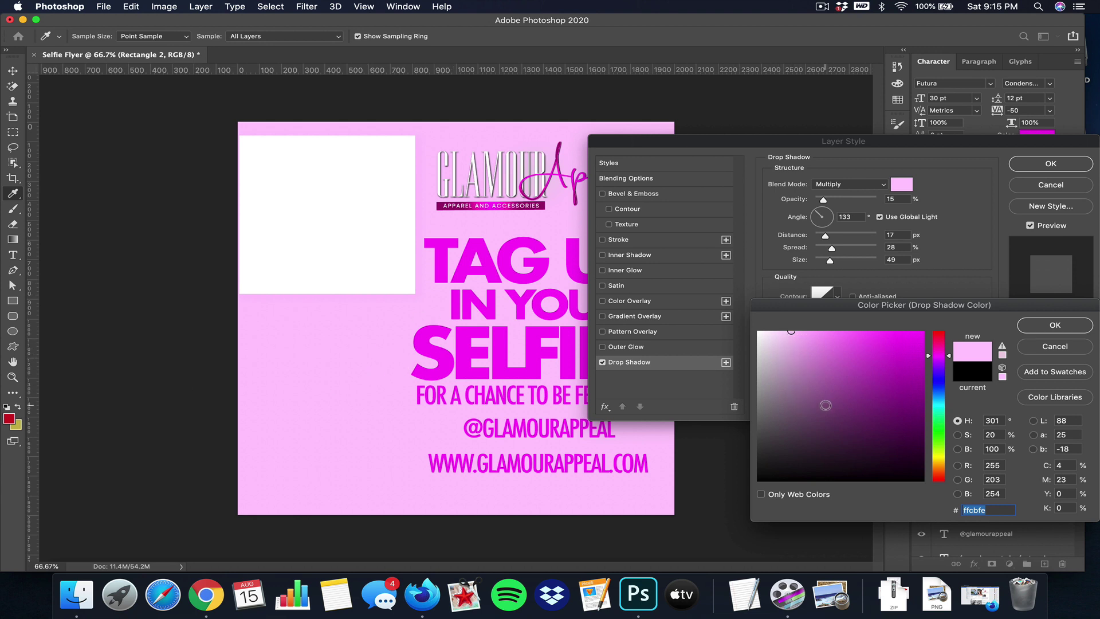
click(825, 405)
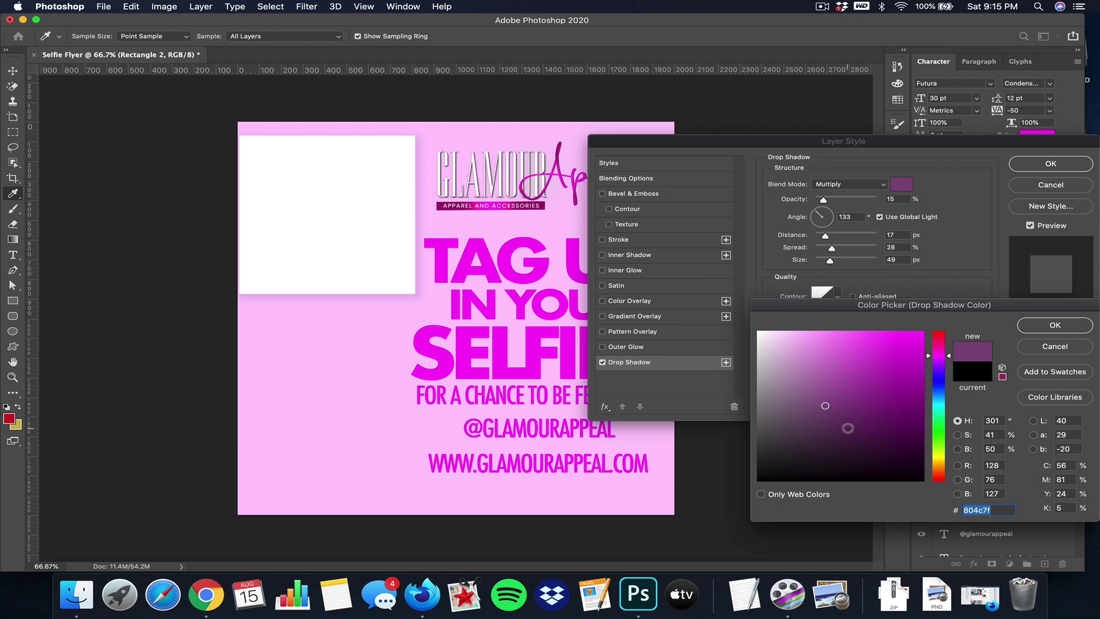
click(847, 429)
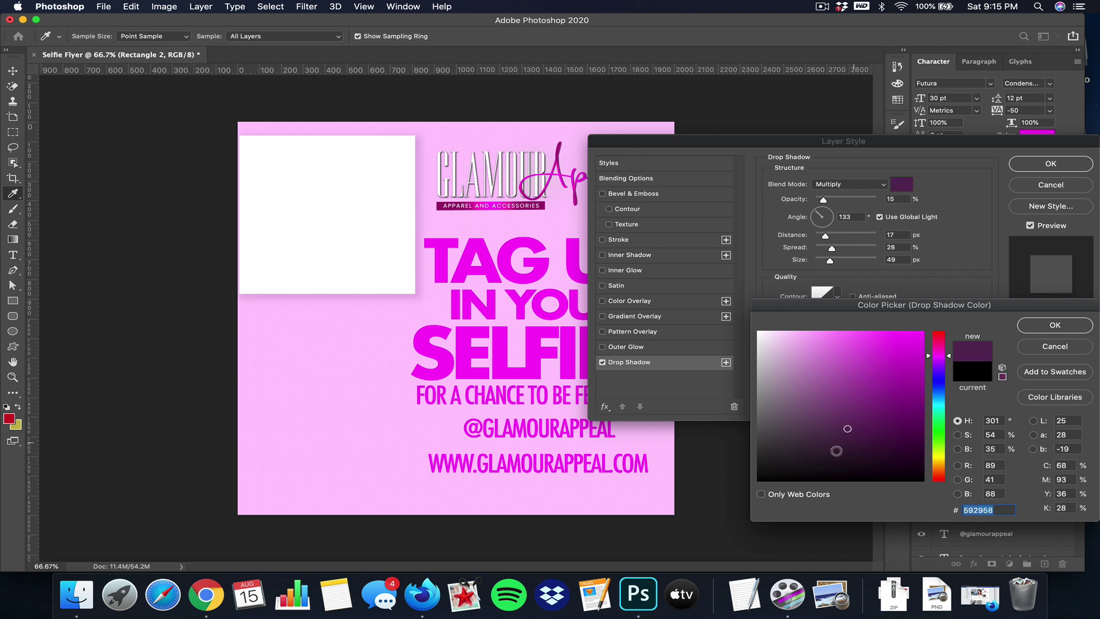
click(1021, 327)
Refine the square's drop shadow to 8% opacity, 41 px distance, 25% spread and 40 px size, and apply it.
drag(830, 260, 824, 261)
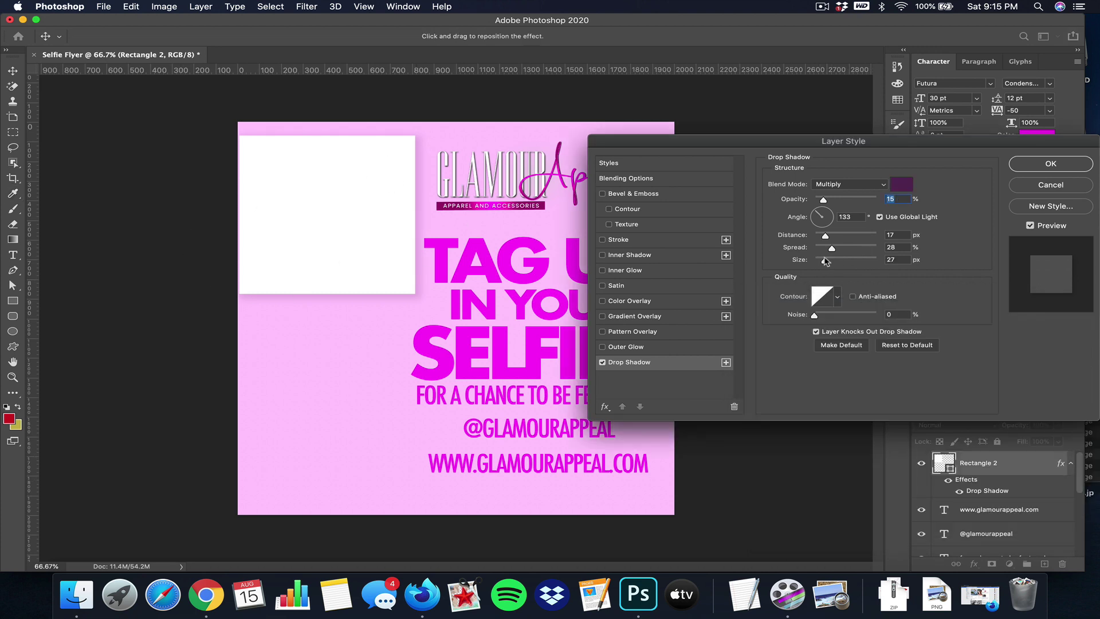
click(838, 235)
drag(838, 234, 827, 235)
click(841, 235)
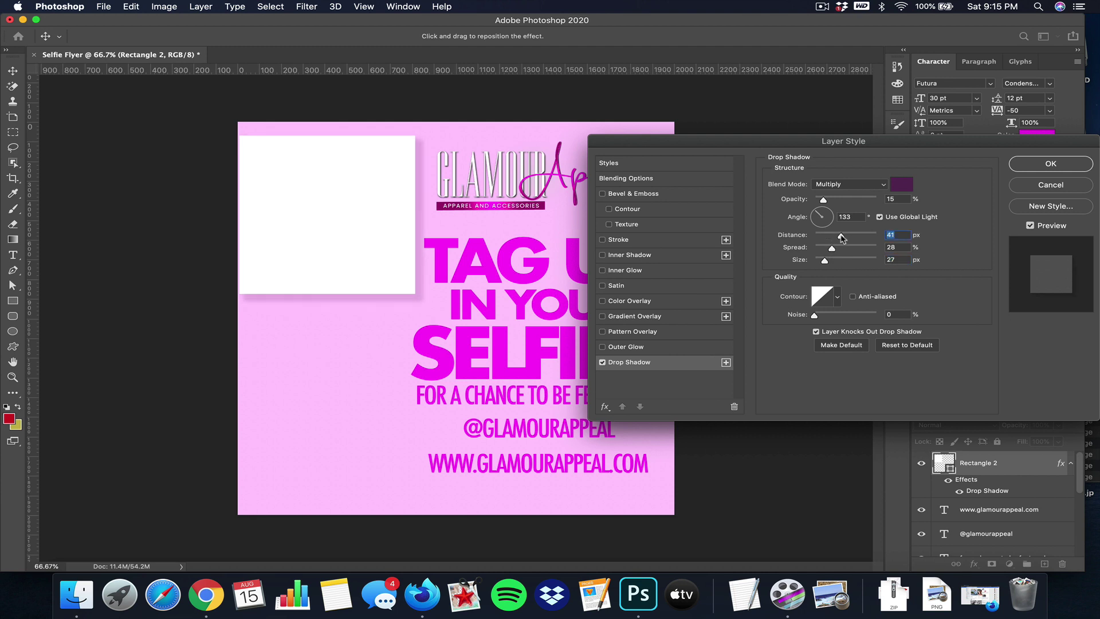
drag(823, 200, 820, 200)
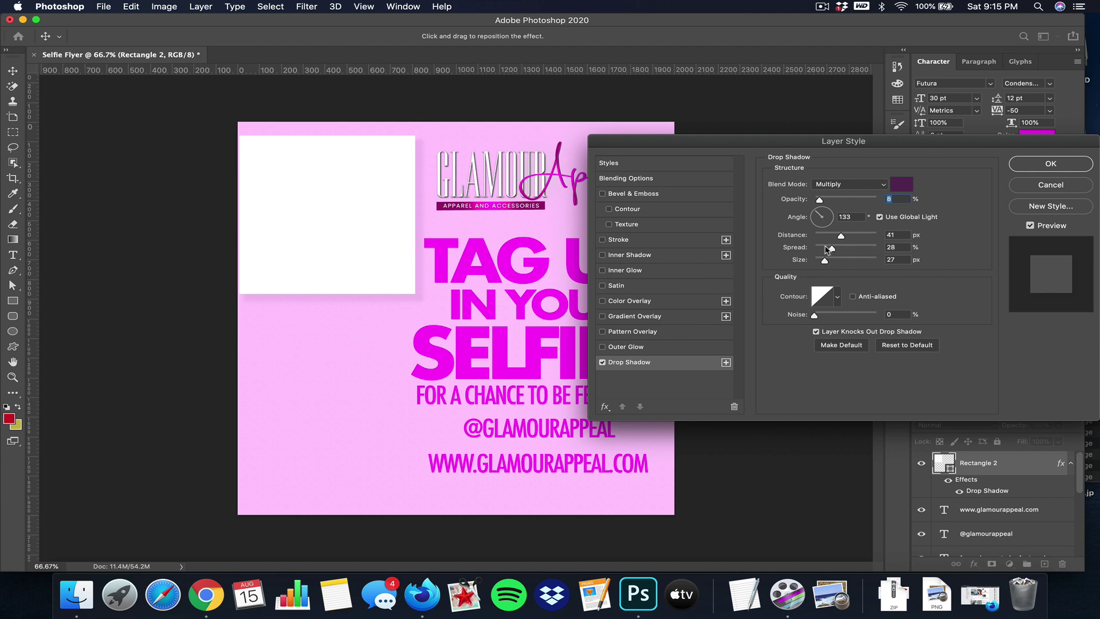
click(826, 250)
drag(825, 261, 826, 263)
drag(820, 247, 834, 249)
click(1071, 164)
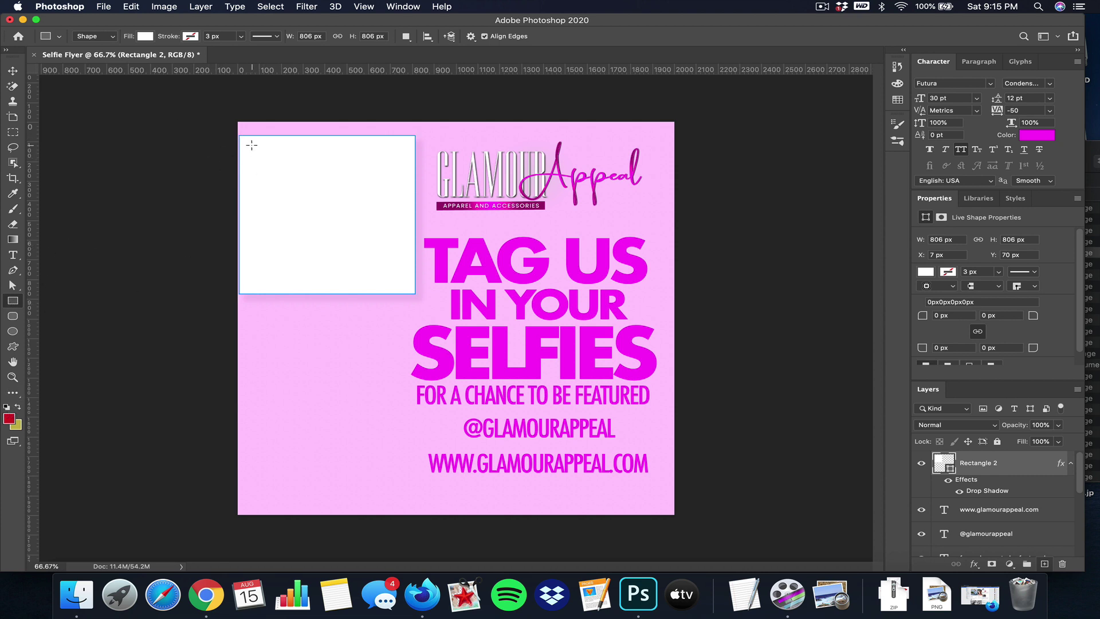
Draw a rectangle about 710 × 565 px inside the upper part of the white square and fill it with black.
drag(251, 145, 404, 255)
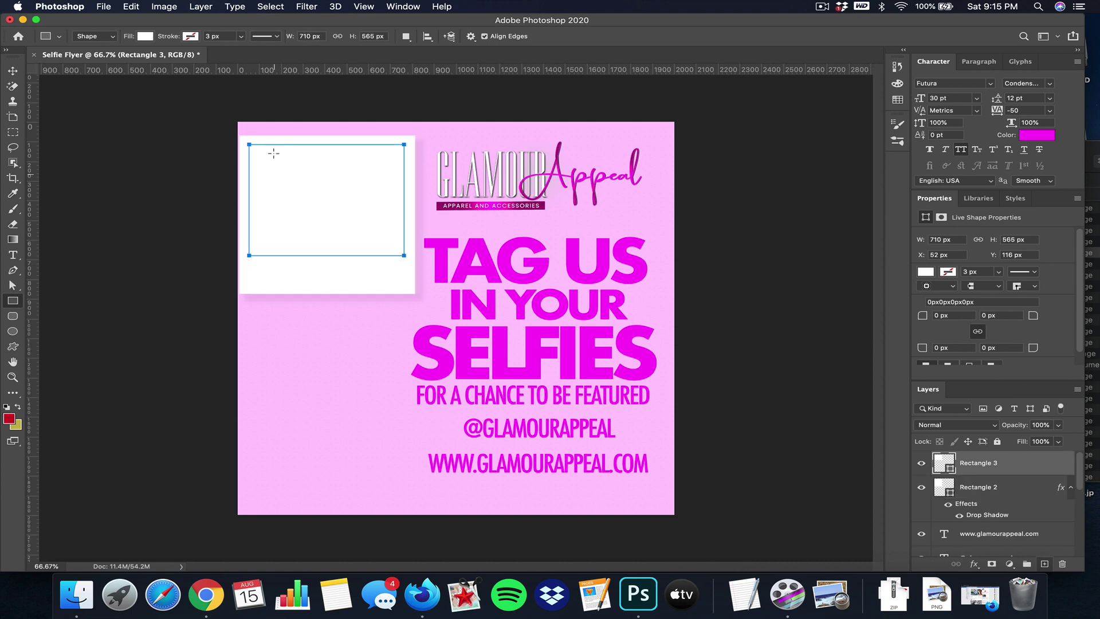
click(140, 37)
click(124, 96)
key(v)
click(367, 198)
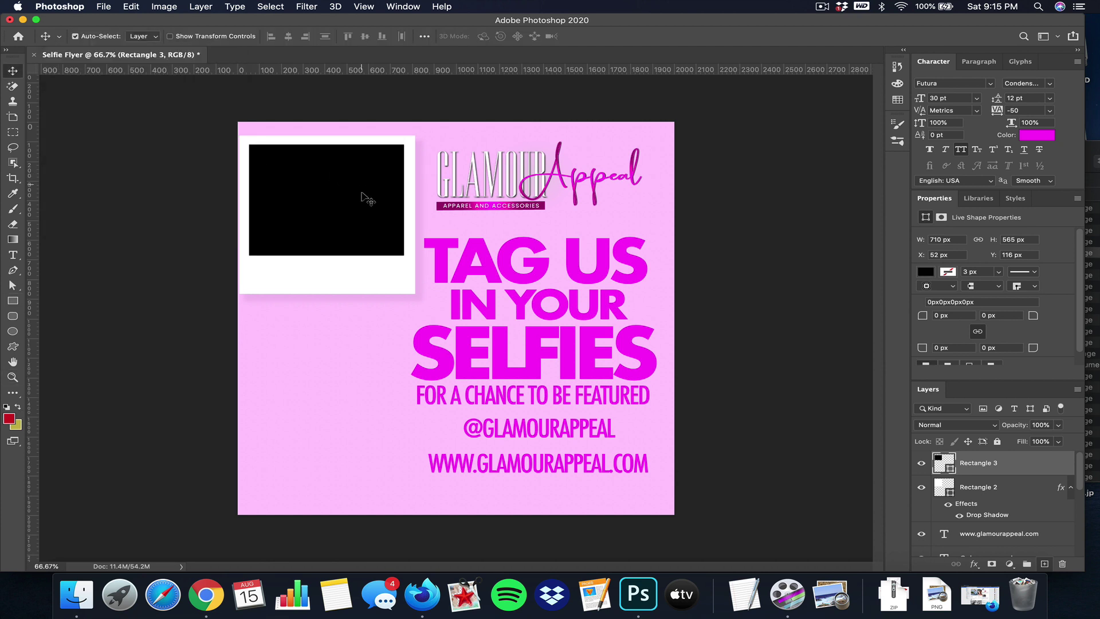
drag(351, 199, 352, 198)
Rotate the white square and black rectangle together slightly clockwise and position the tilted frame in the canvas's upper-left corner.
click(374, 282)
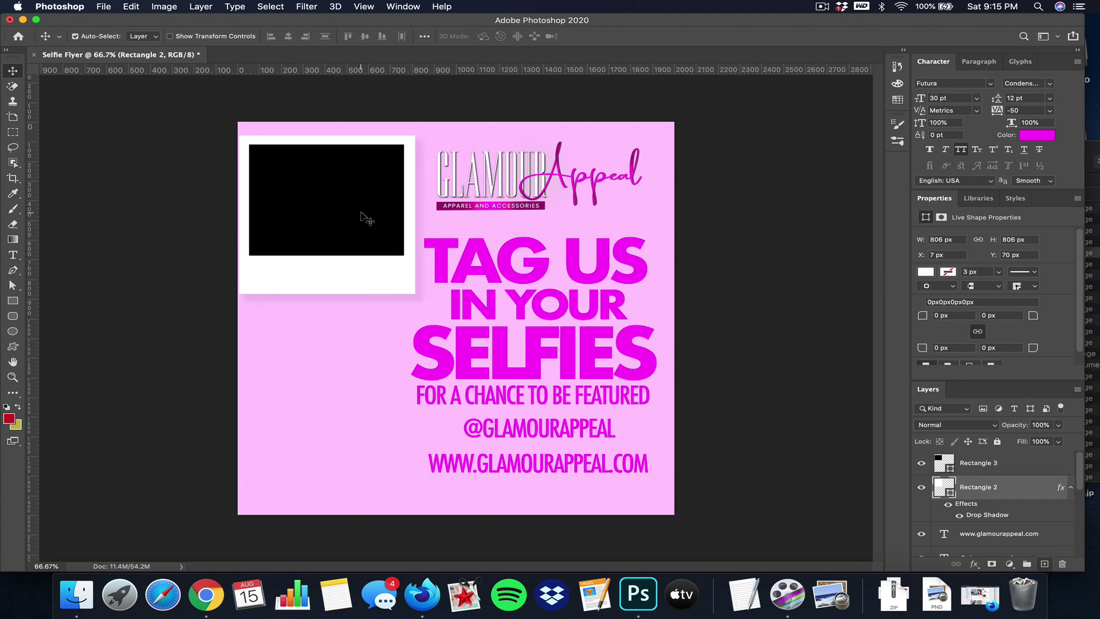
shift+click(364, 226)
key(super+t)
drag(422, 302, 398, 324)
mouse_move(305, 186)
mouse_down()
mouse_move(320, 208)
mouse_move(320, 195)
mouse_up()
click(659, 36)
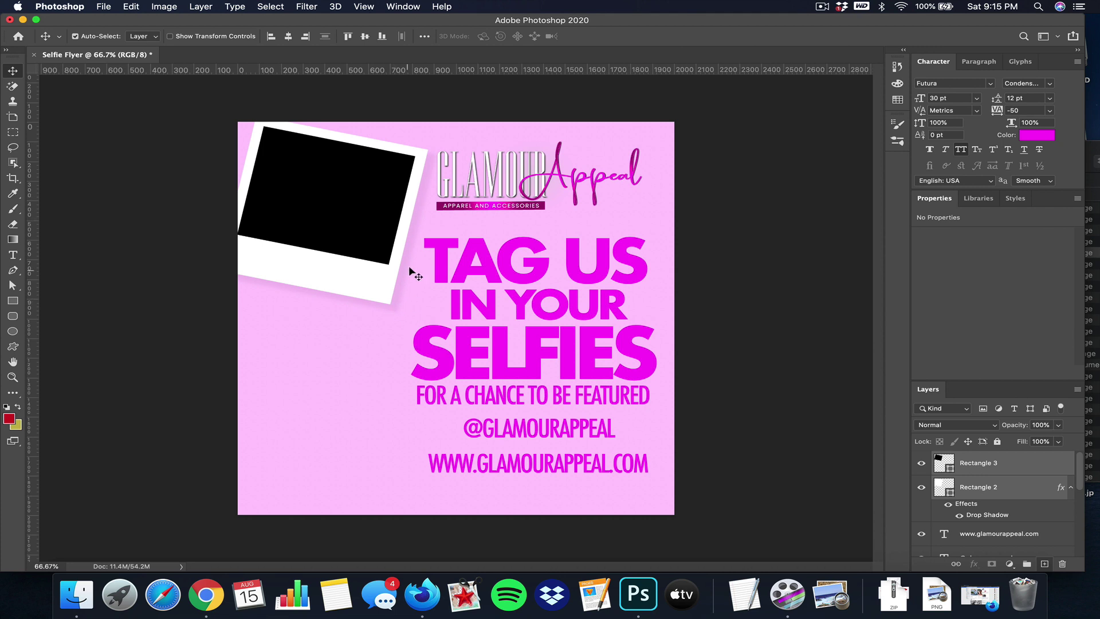
Raise the white frame's drop shadow opacity to 16% and reduce its spread.
click(386, 305)
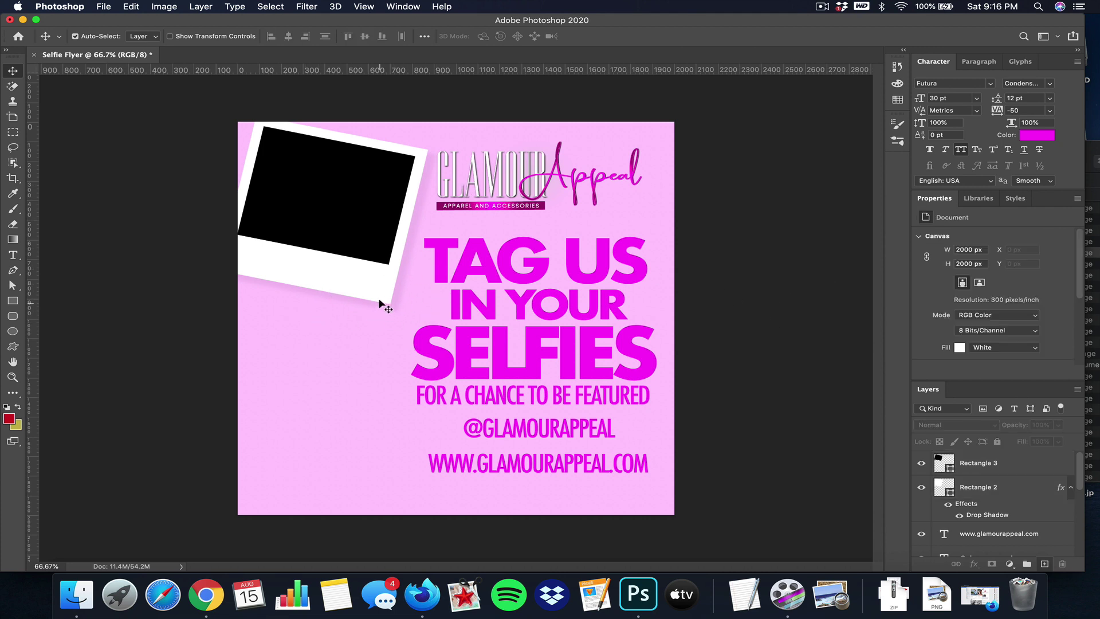
double_click(984, 515)
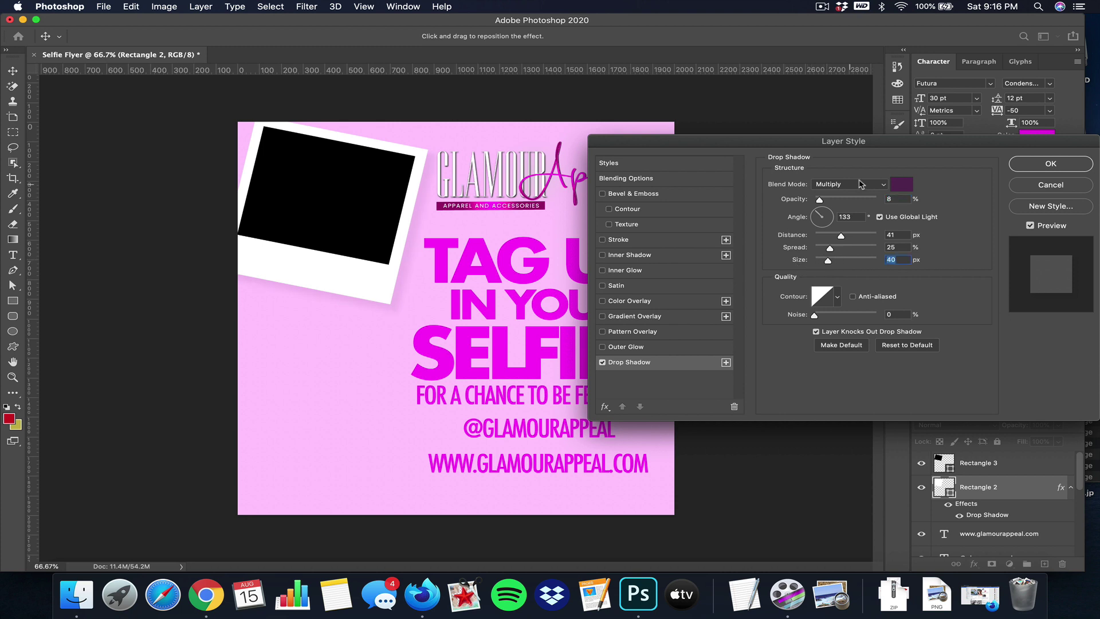
click(825, 201)
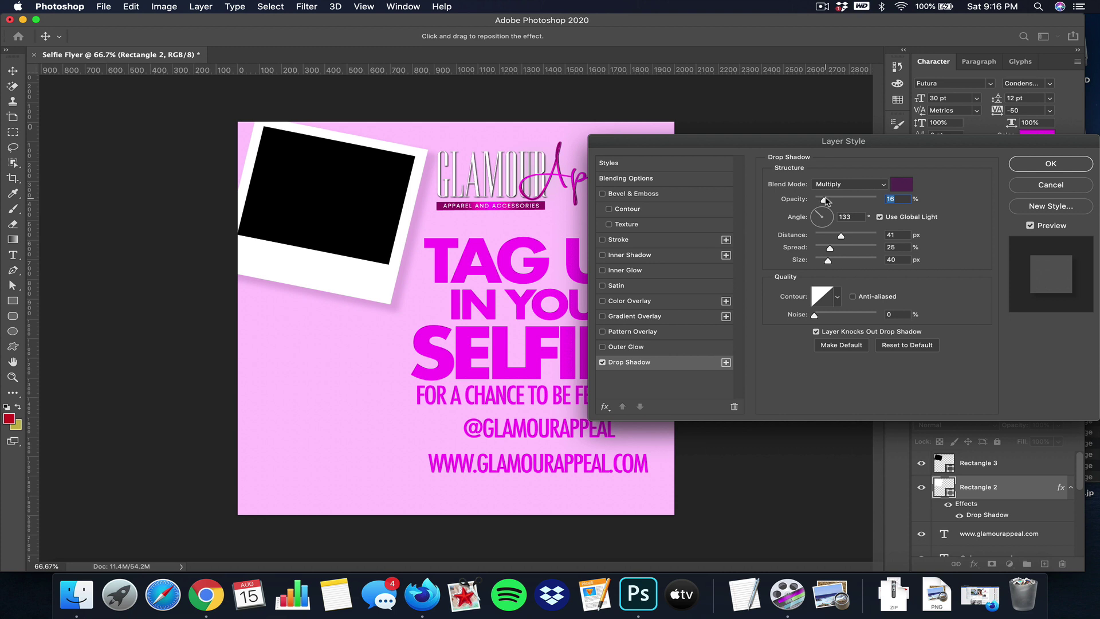
drag(829, 249, 821, 249)
click(1086, 165)
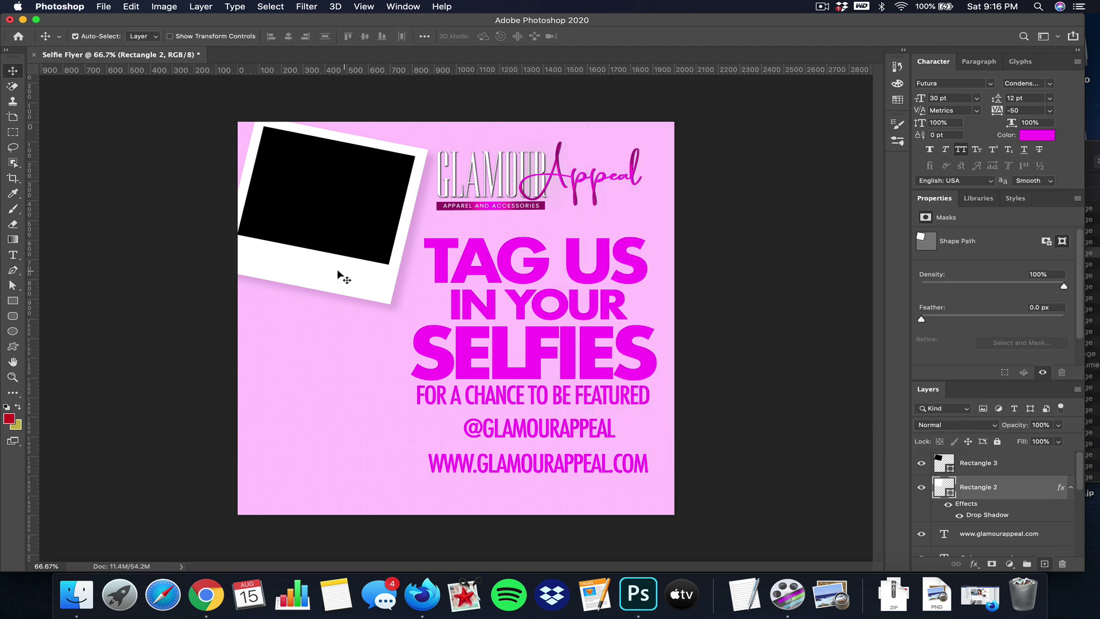
Duplicate the white frame and black rectangle layers together.
click(366, 301)
click(210, 5)
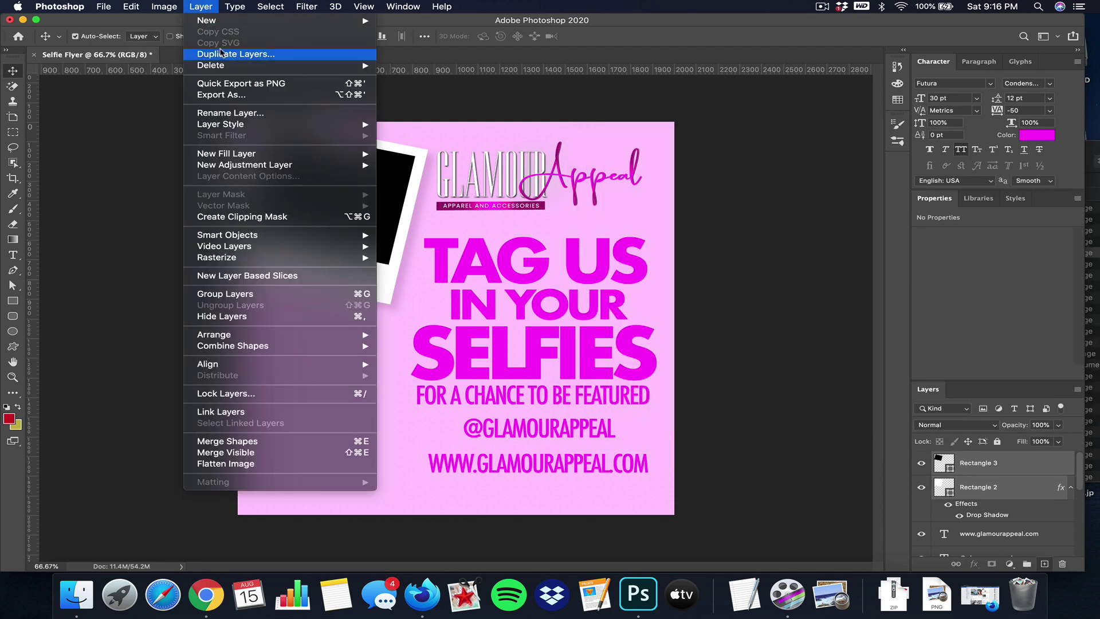
click(222, 54)
click(763, 167)
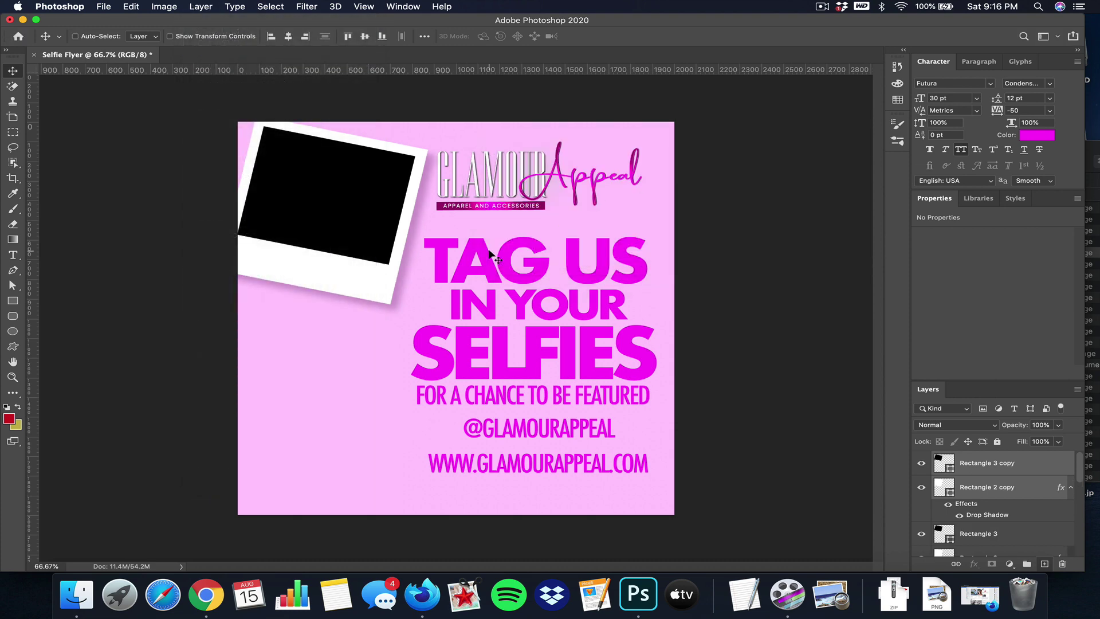
Move the duplicated frame below the first one and rotate it about 21° counterclockwise.
key(super+t)
drag(363, 213, 334, 357)
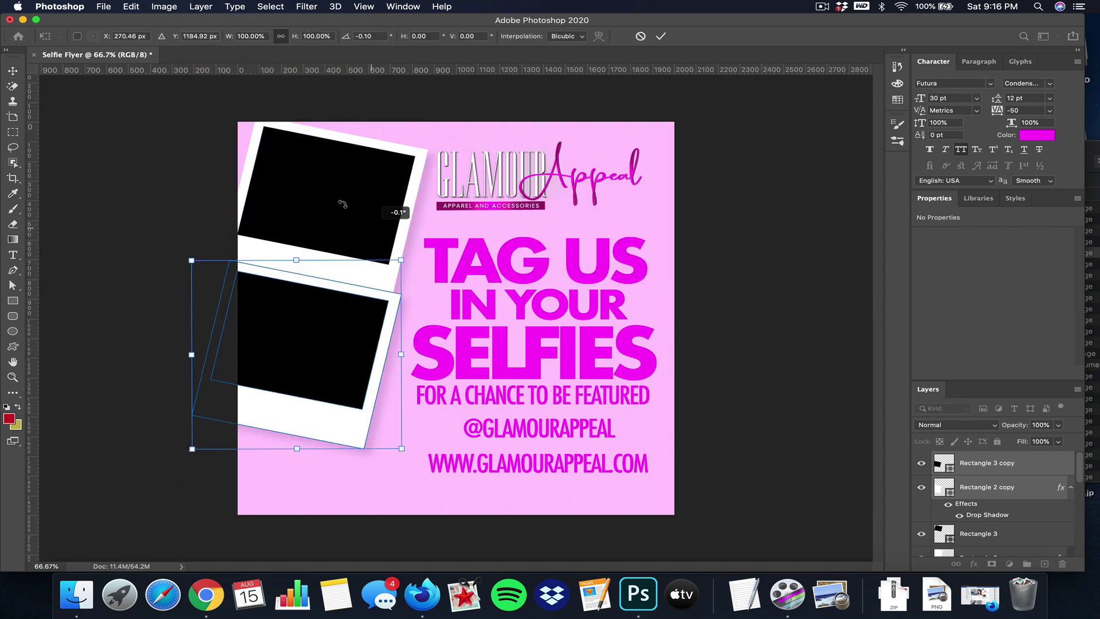
drag(351, 182, 251, 186)
drag(342, 336, 358, 311)
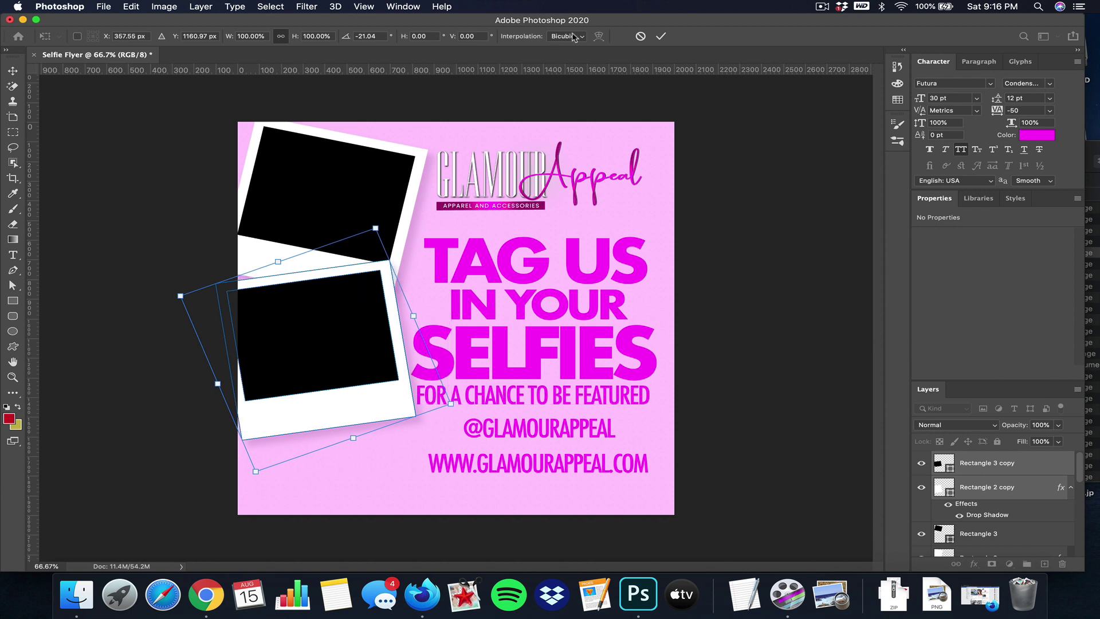
click(661, 36)
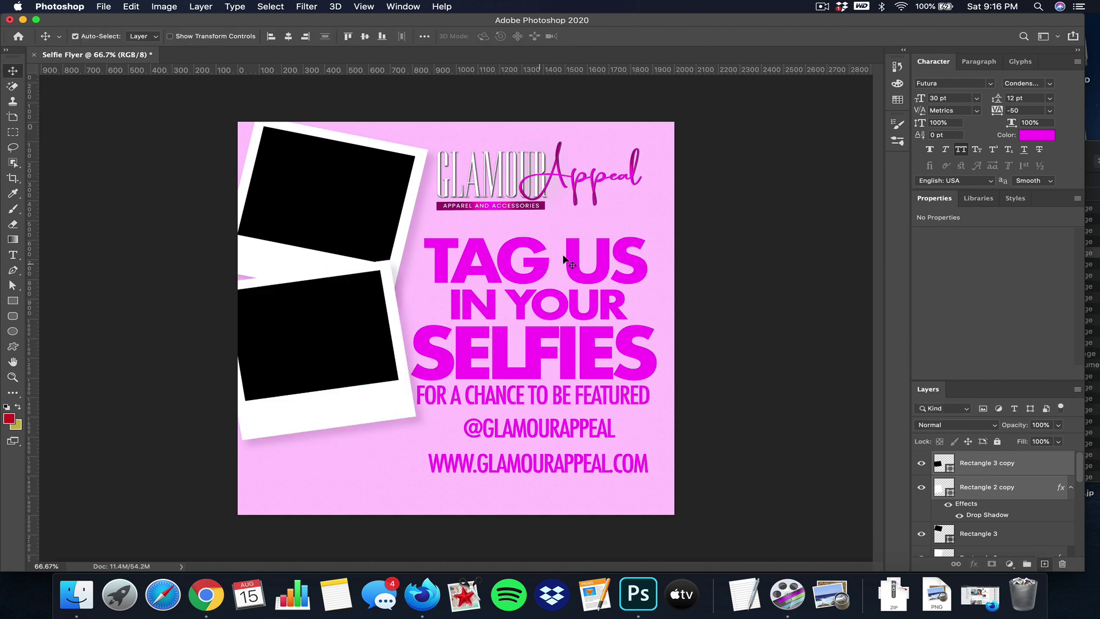
click(728, 318)
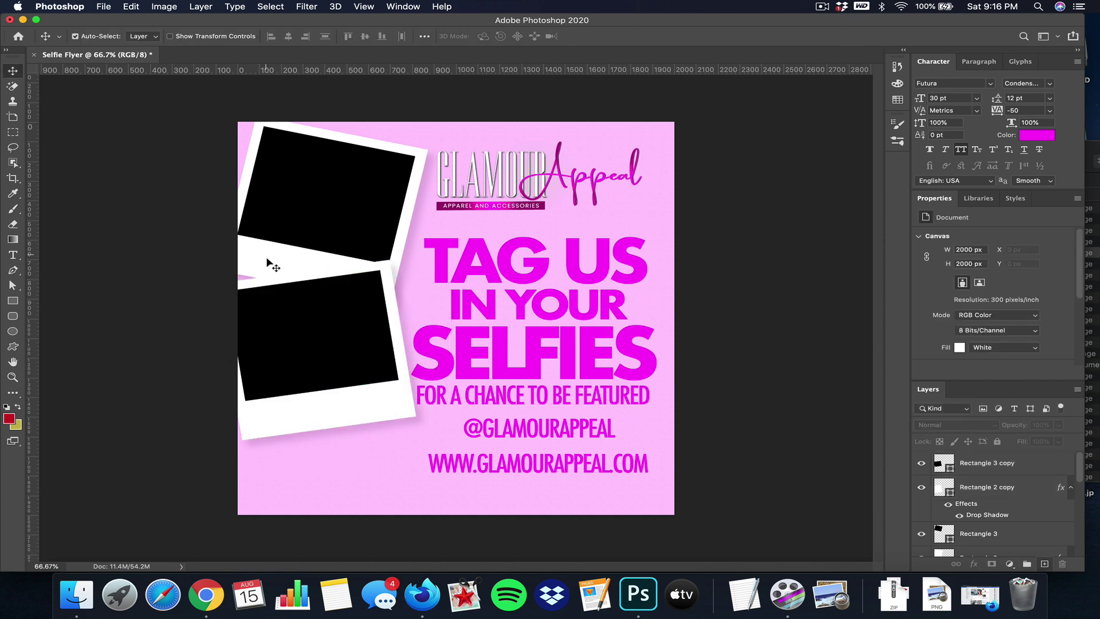
Duplicate the upper frame's two layers, place the copy at the canvas's lower-left, and bring it to the front of the layer stack.
click(304, 221)
shift+click(347, 228)
click(201, 6)
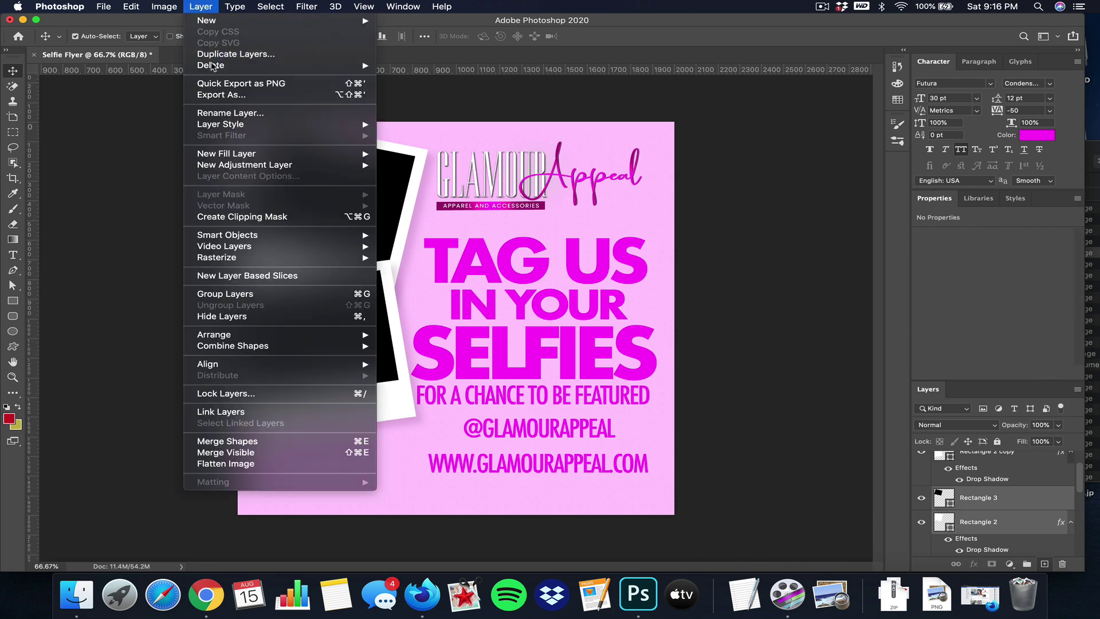
click(229, 54)
click(761, 168)
drag(328, 217, 304, 438)
drag(949, 507, 994, 466)
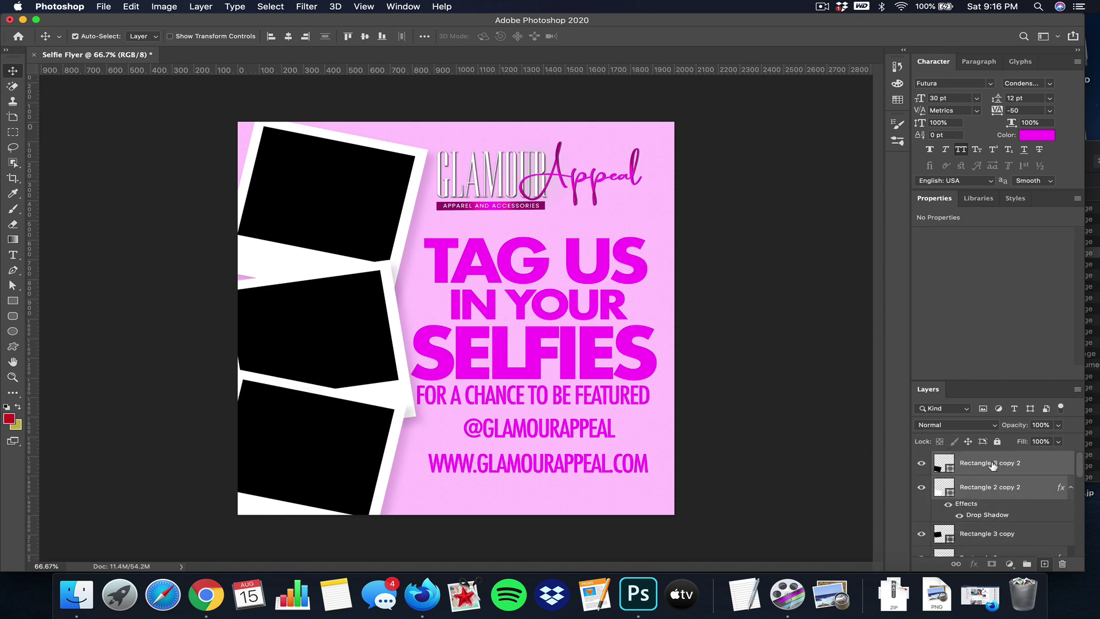
Nudge the upper frame up and slightly left, and raise the middle frame so it overlaps the upper one.
click(327, 203)
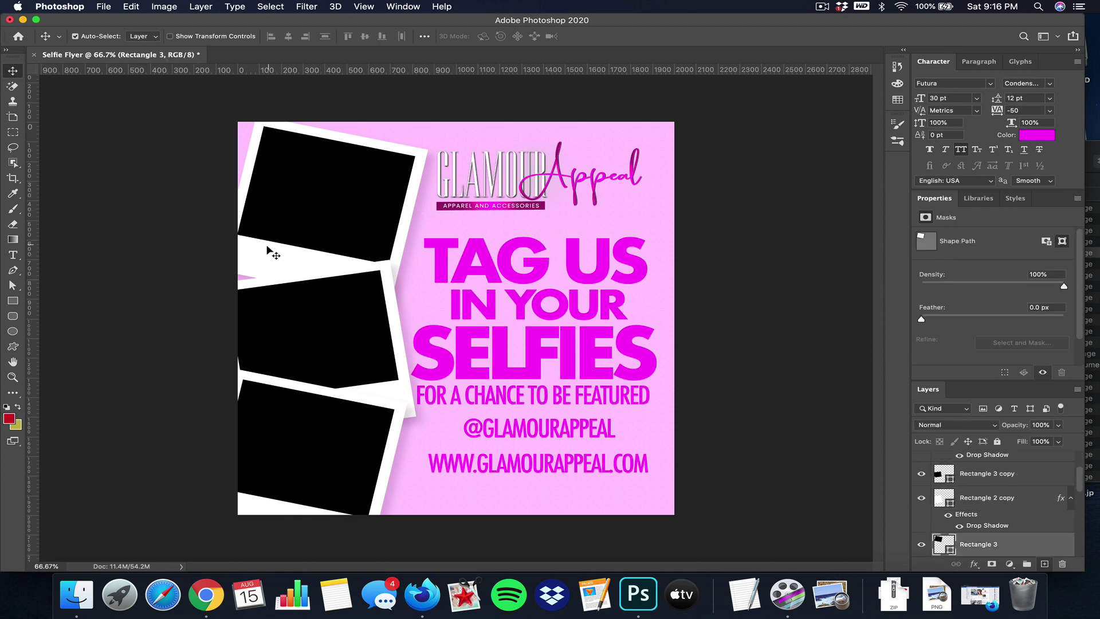
drag(265, 258, 262, 242)
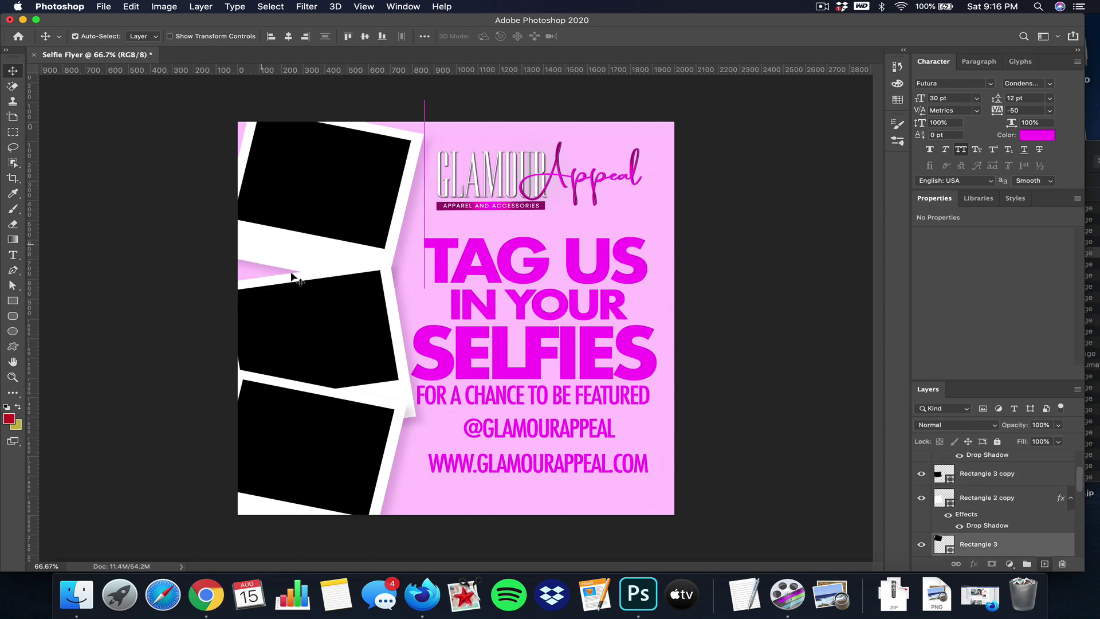
click(381, 294)
shift+click(389, 300)
drag(378, 339, 373, 304)
click(673, 265)
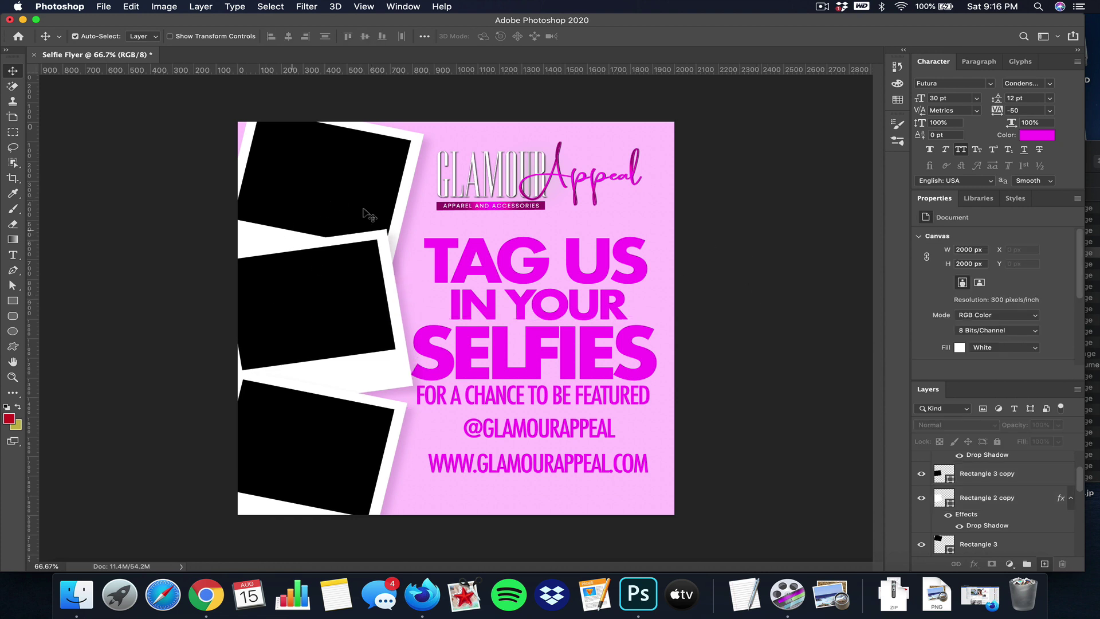
Add a 2 px outside stroke in light grey #d0d0d0 to the middle white photo frame.
click(323, 250)
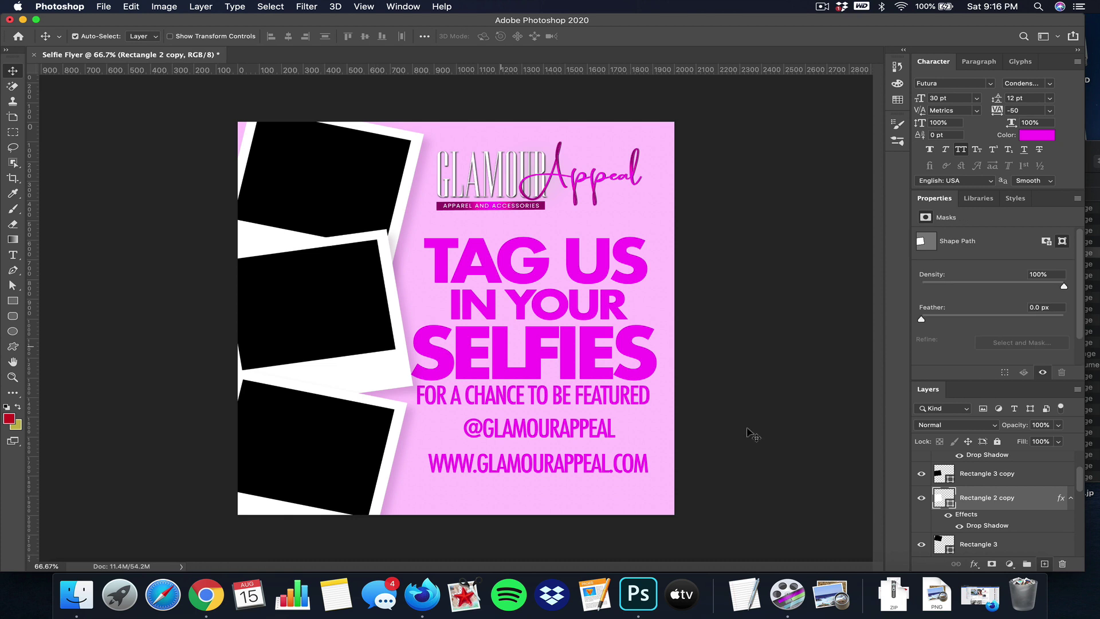
click(974, 564)
click(996, 461)
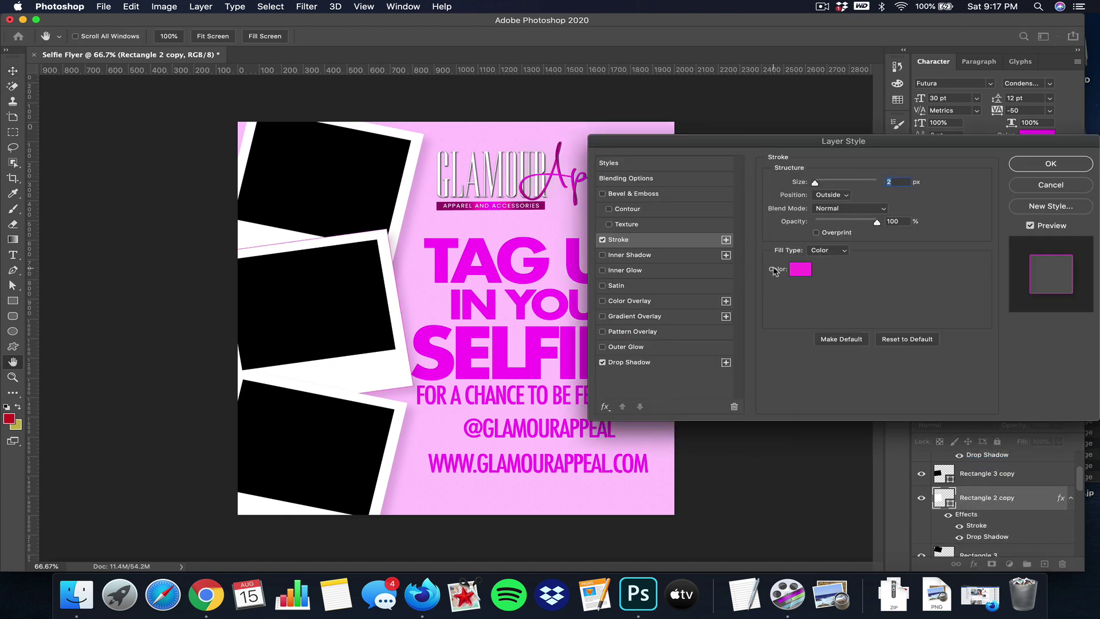
click(800, 269)
click(758, 385)
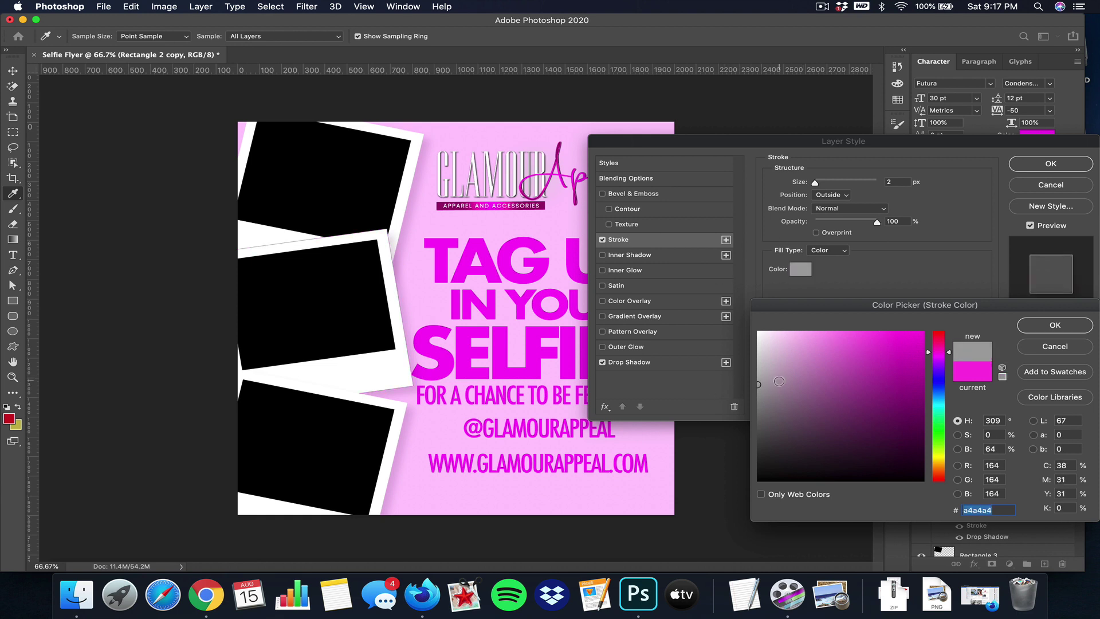
click(759, 359)
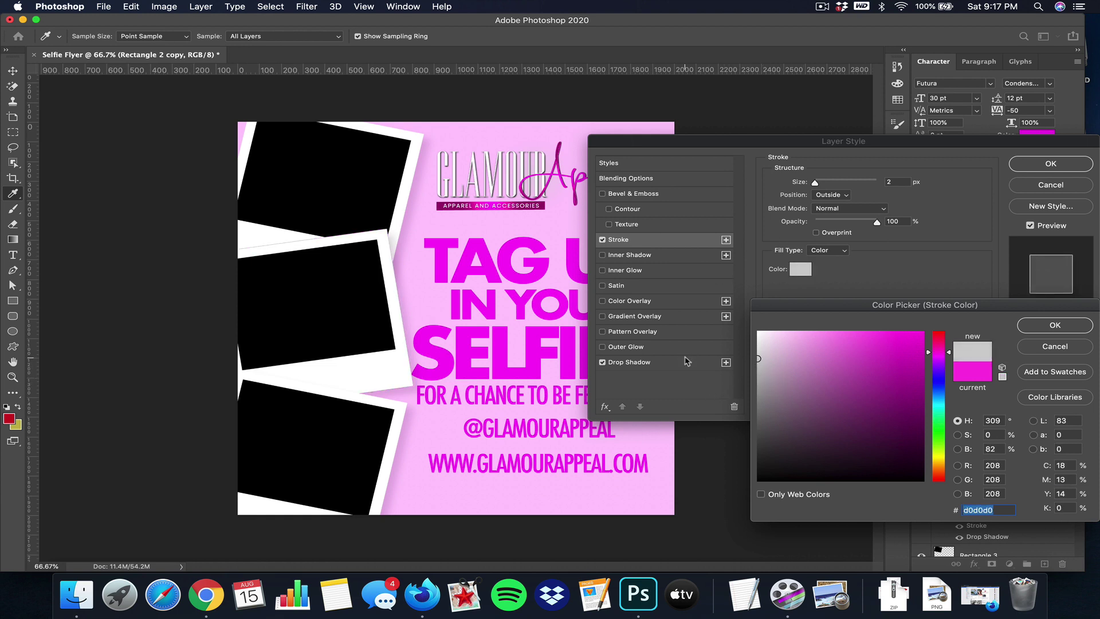
click(1045, 327)
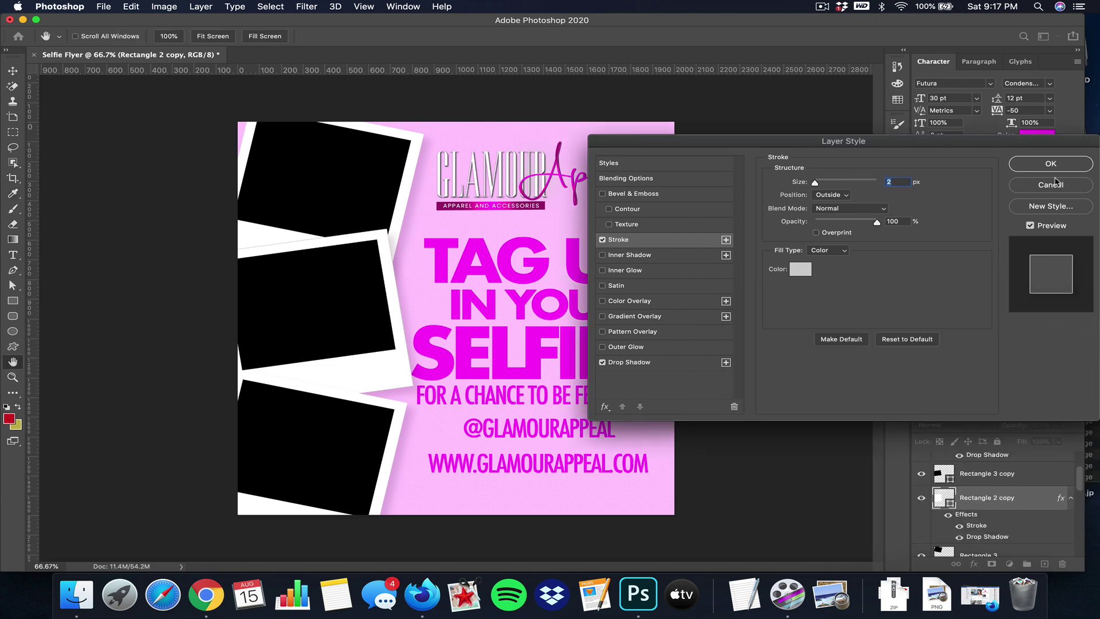
click(1052, 164)
Copy the middle frame's layer style and paste it onto the upper and lower white frames.
right_click(970, 516)
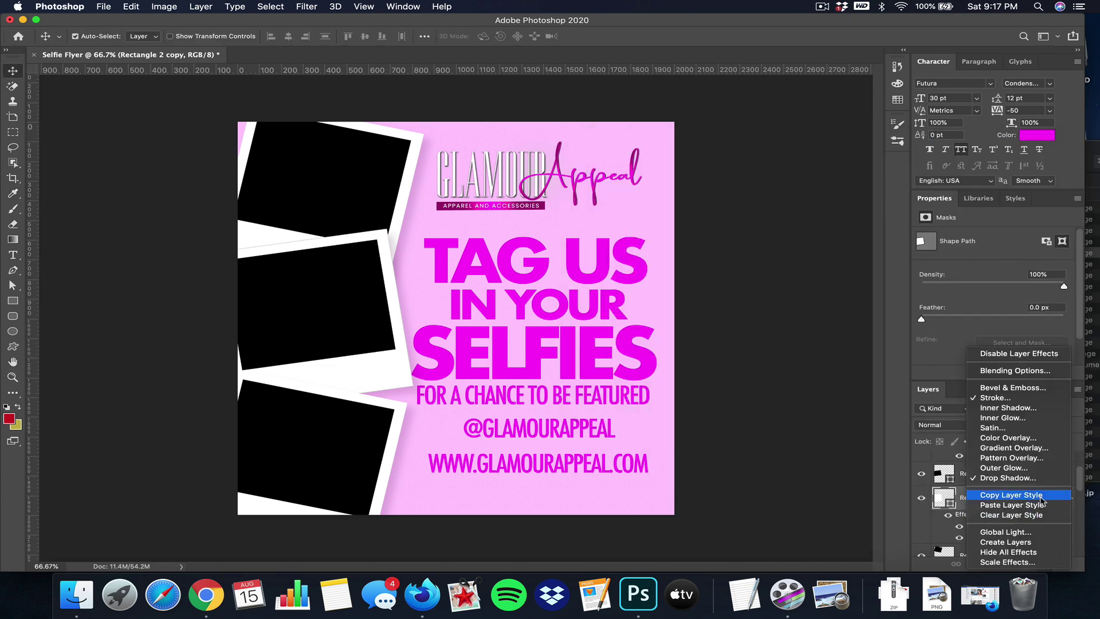
click(251, 227)
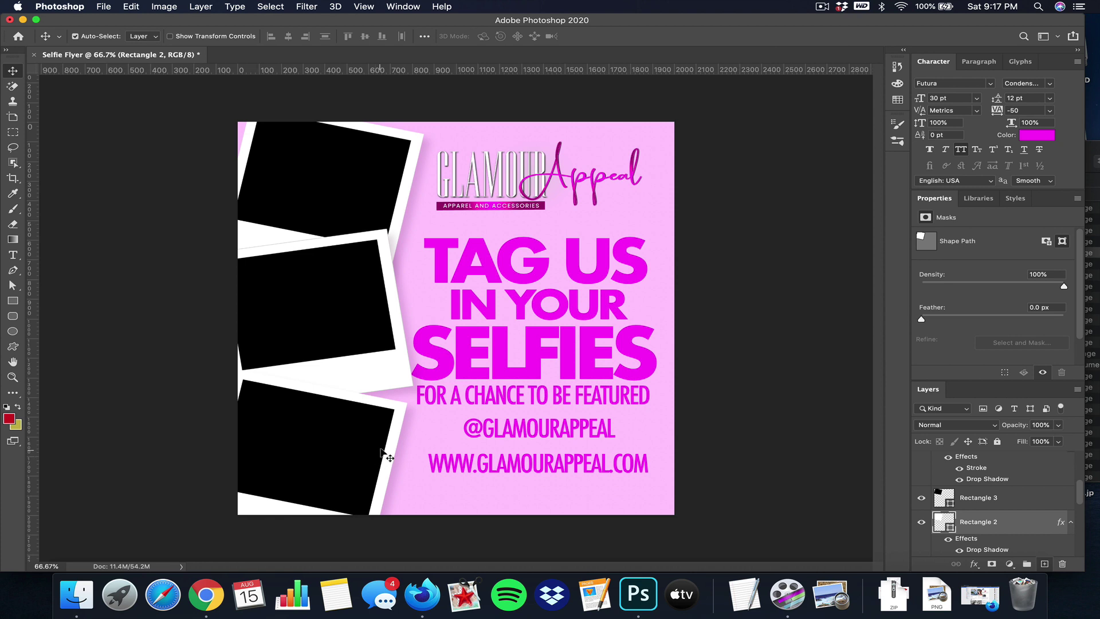
right_click(979, 537)
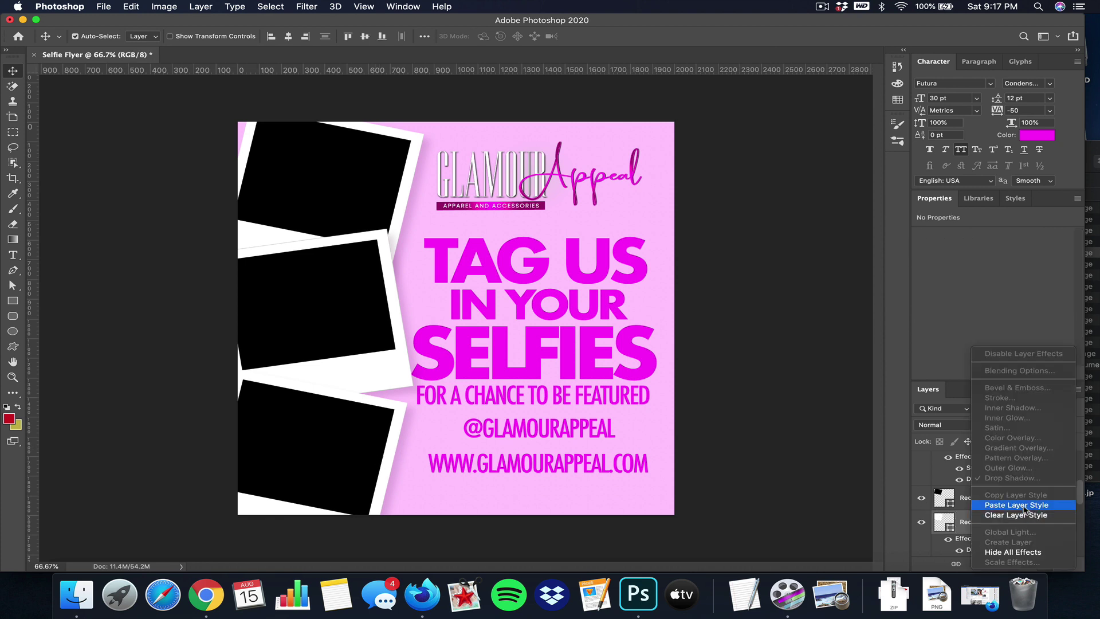
click(991, 503)
click(717, 423)
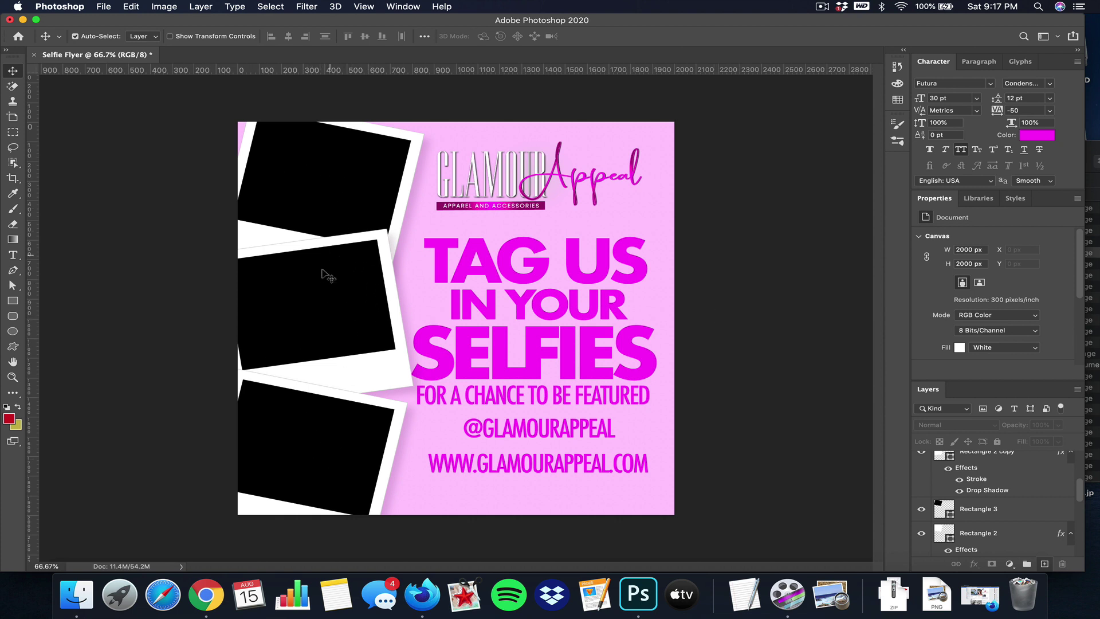
Move the lower frame and its black rectangle slightly up, closer to the middle frame.
key(super+j)
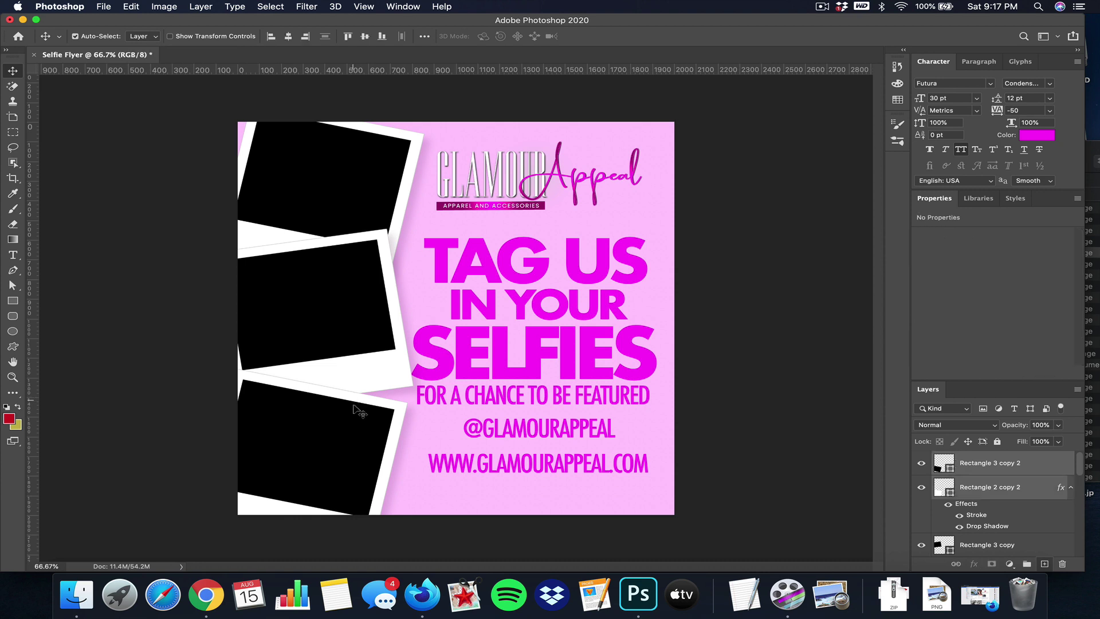
drag(332, 425, 331, 424)
click(776, 461)
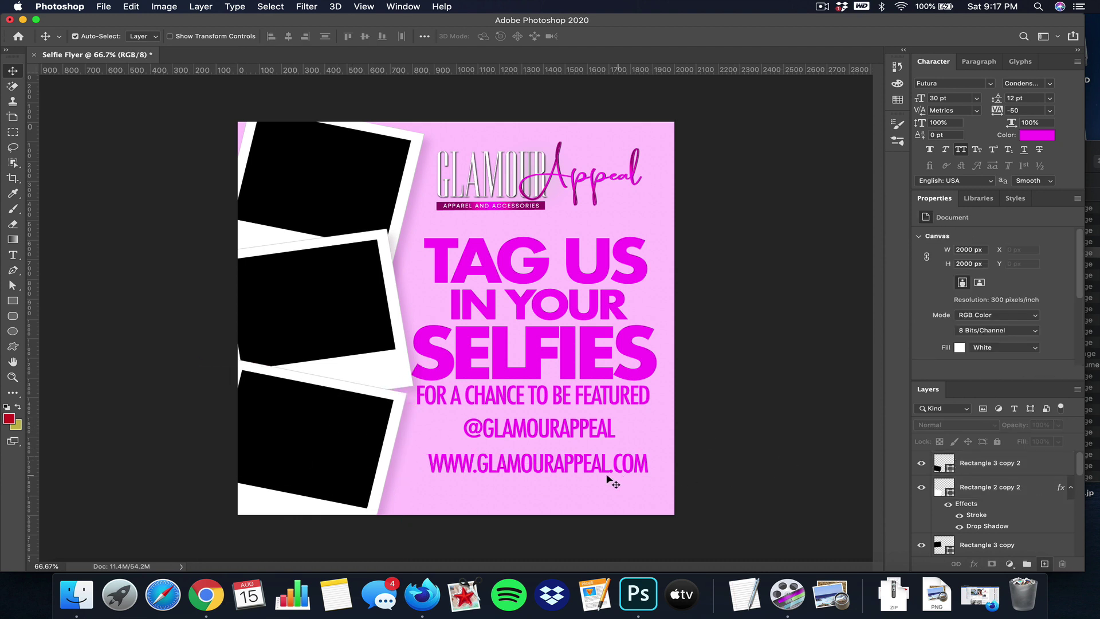
Select all the text lines from TAG US down to the website and shift them together about 27 px right.
click(552, 469)
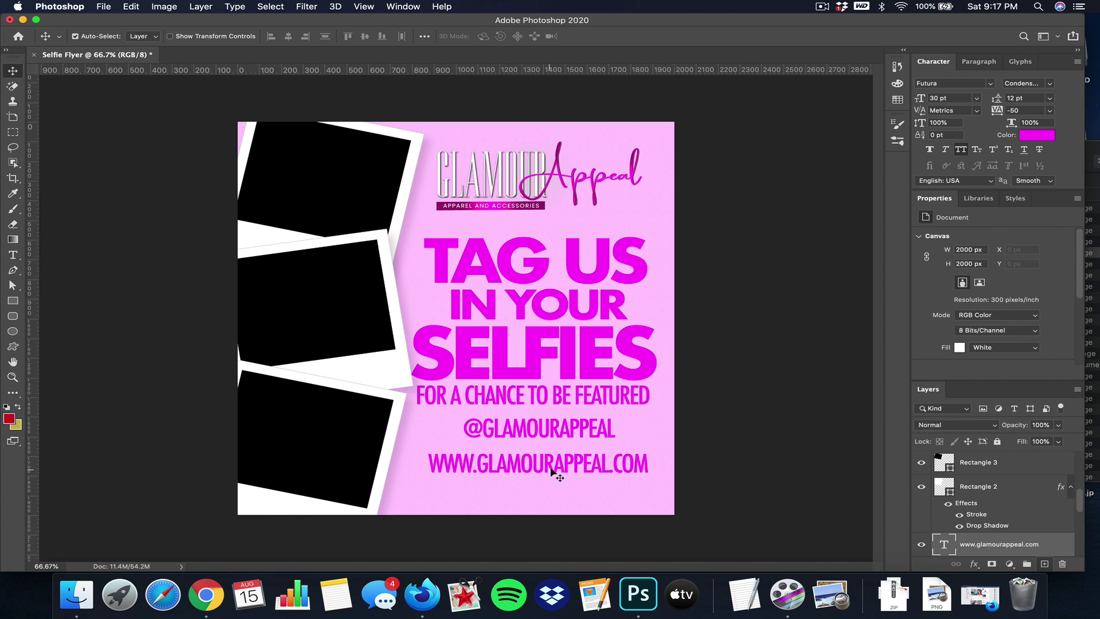
shift+click(599, 367)
shift+click(602, 310)
shift+click(603, 267)
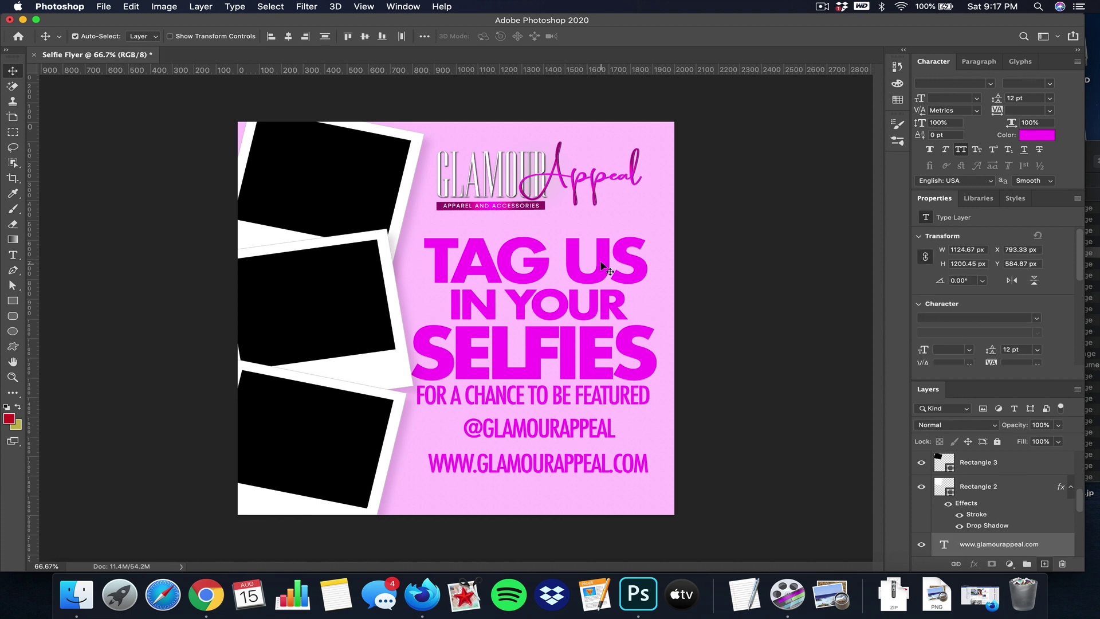
drag(603, 267, 611, 268)
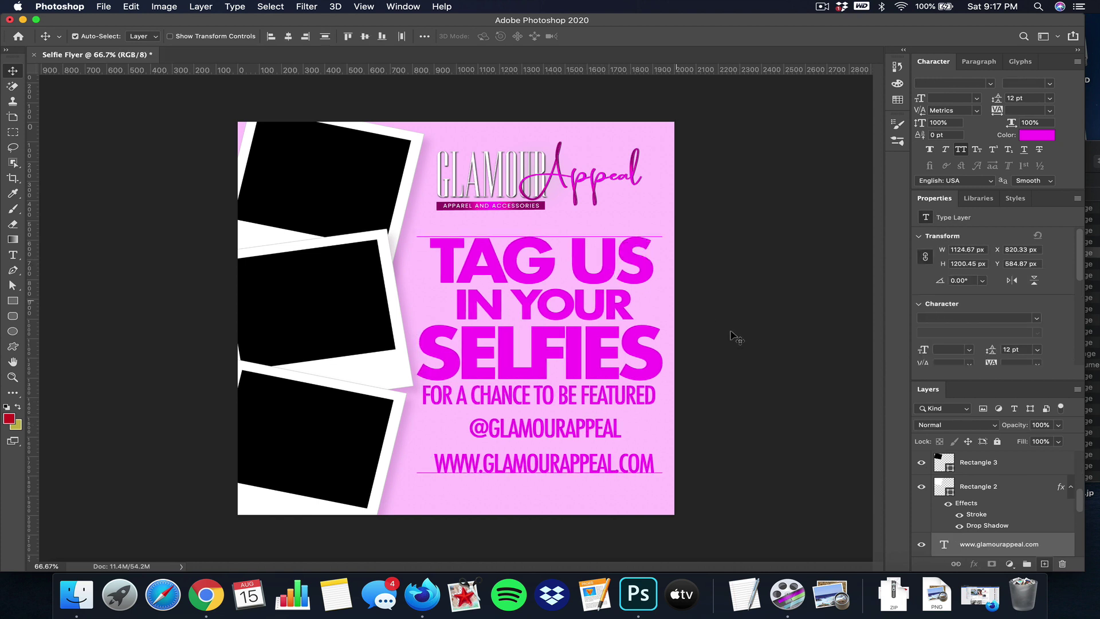
Scale the text block to about 97% and move the logo slightly down and right above it.
key(super+t)
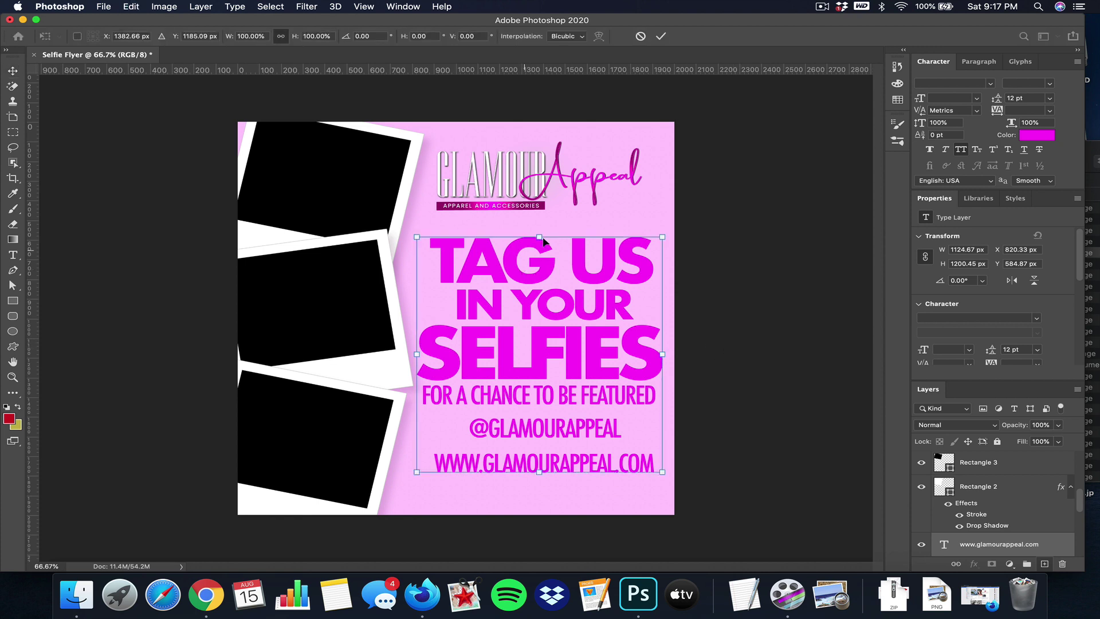
drag(413, 356, 422, 356)
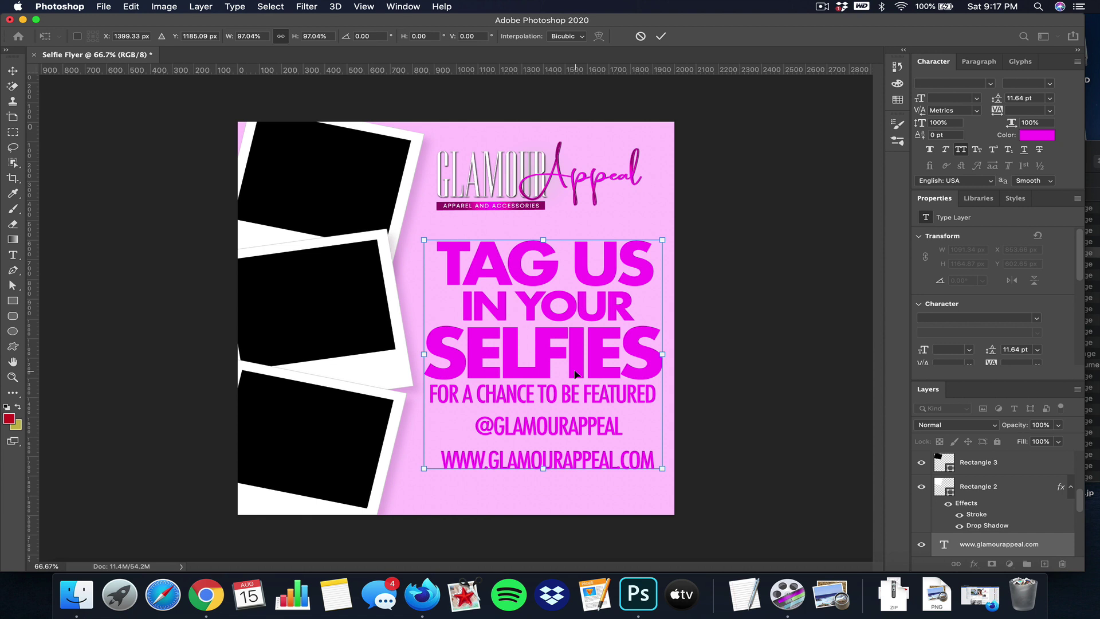
drag(575, 374, 573, 375)
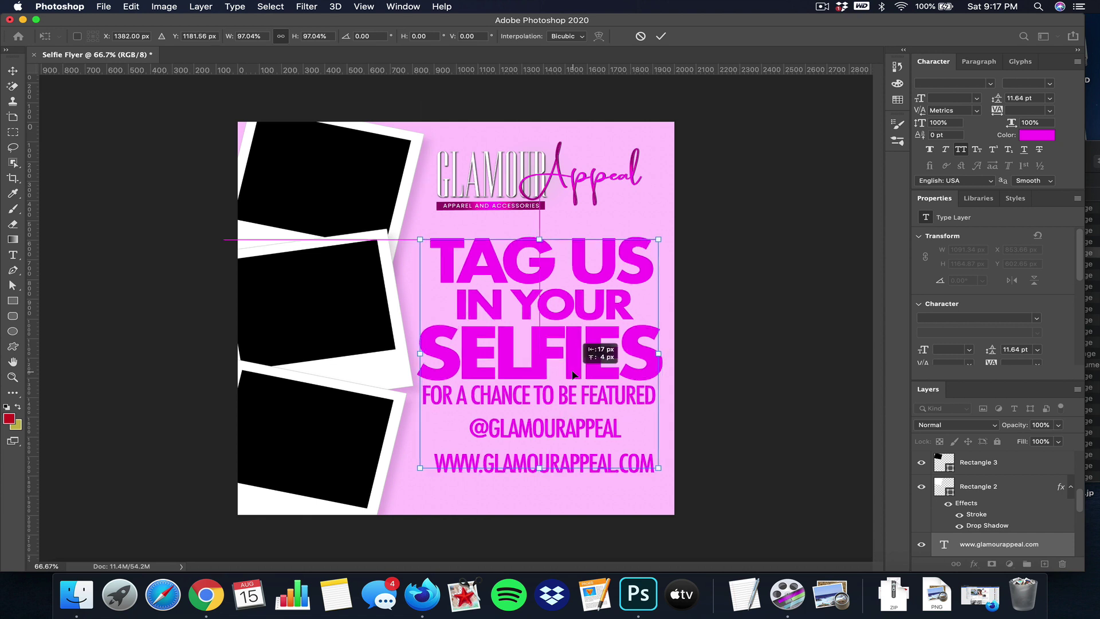
click(661, 36)
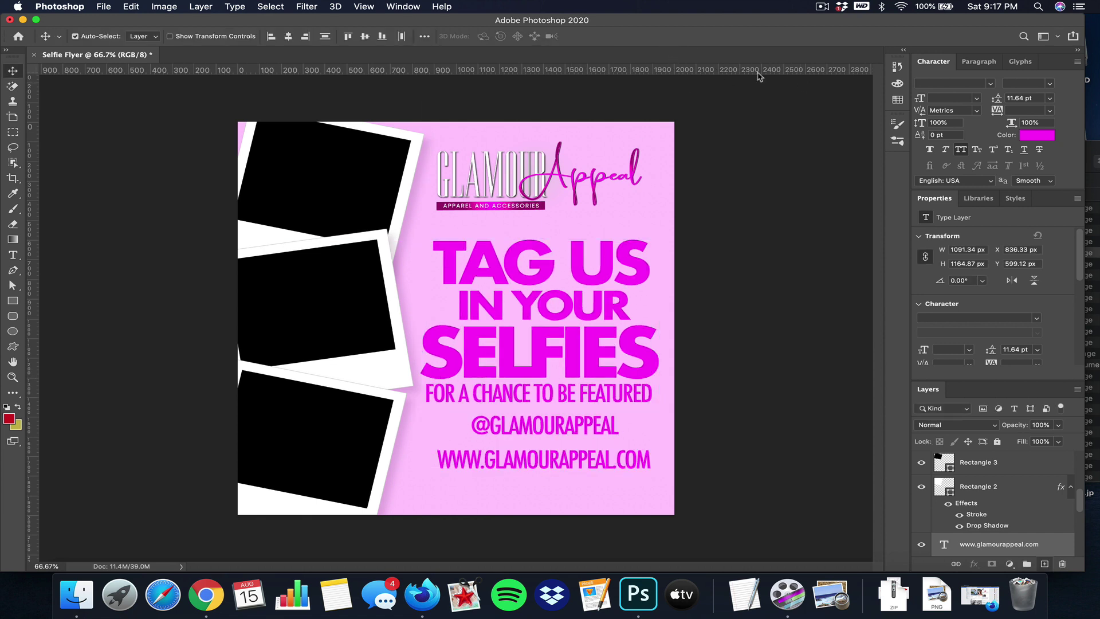
drag(514, 209, 543, 216)
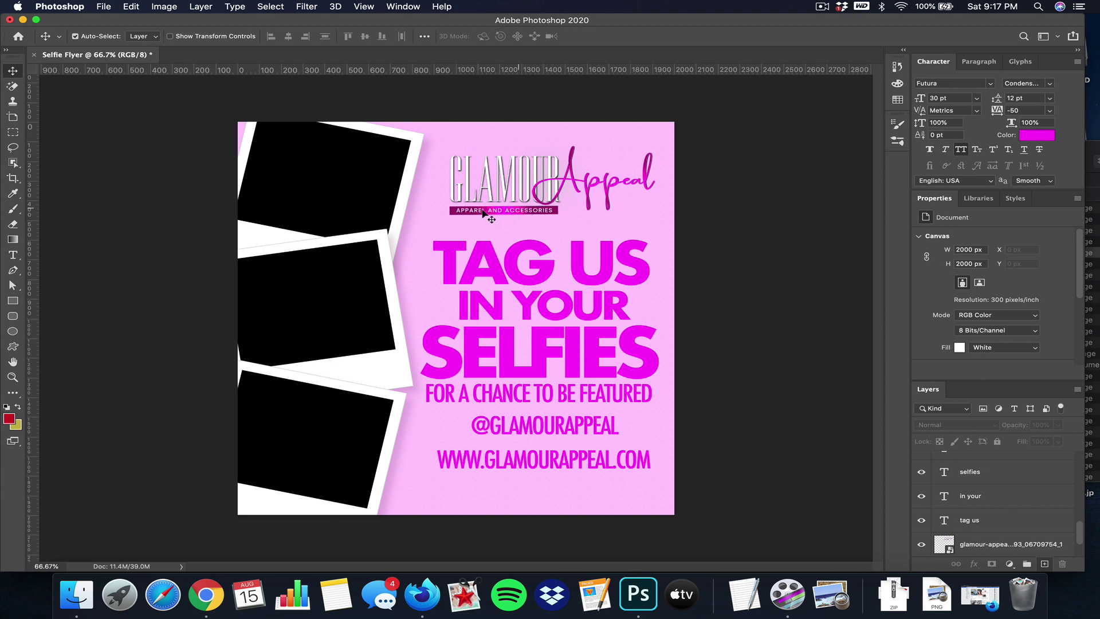
Add a linear gradient overlay to the TAG US text, running from dark magenta through bright magenta back to dark.
click(550, 284)
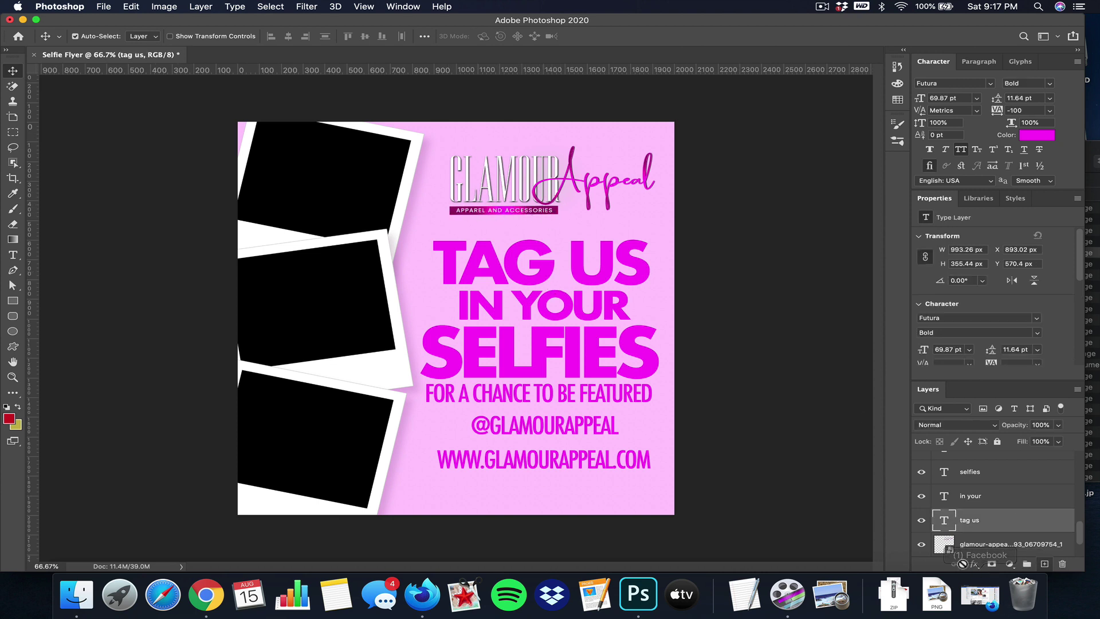
click(975, 564)
click(1035, 517)
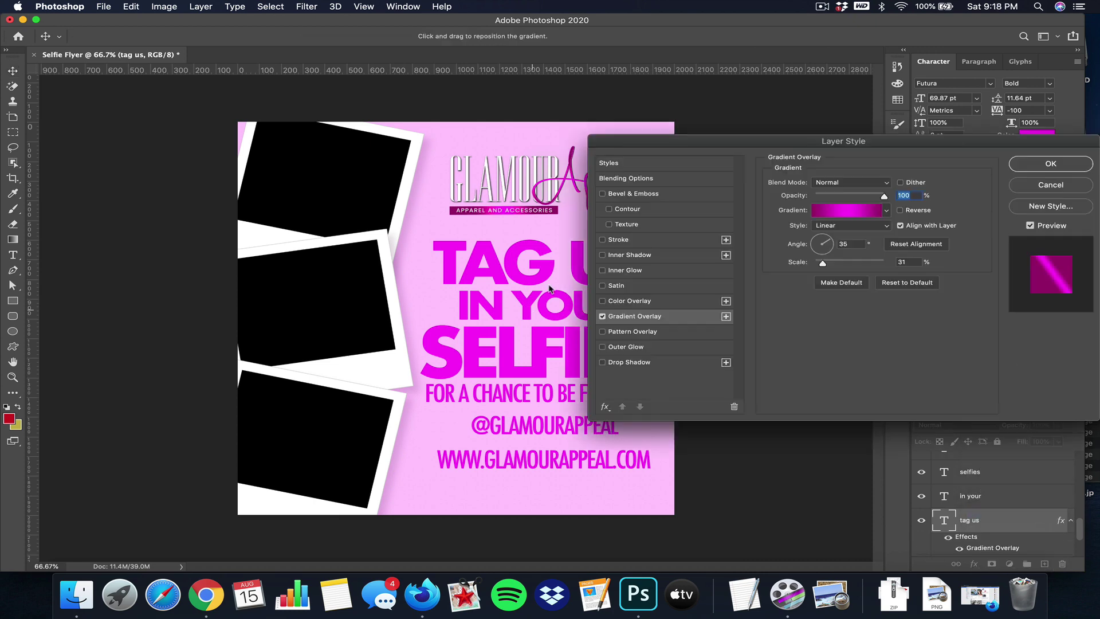
drag(854, 132, 967, 133)
click(999, 212)
click(1000, 214)
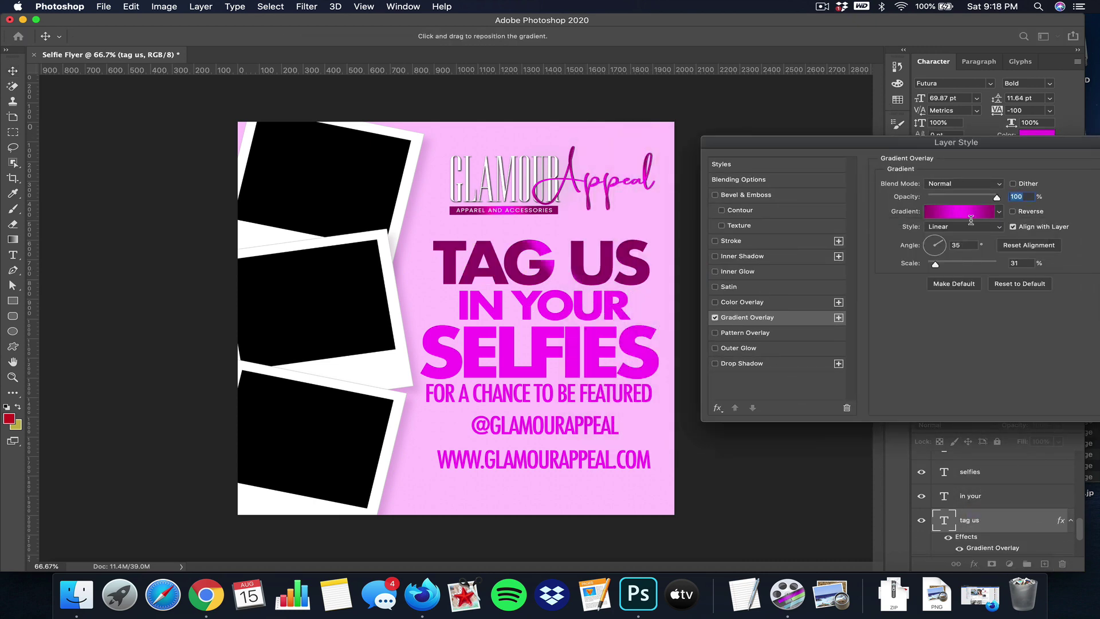
click(967, 212)
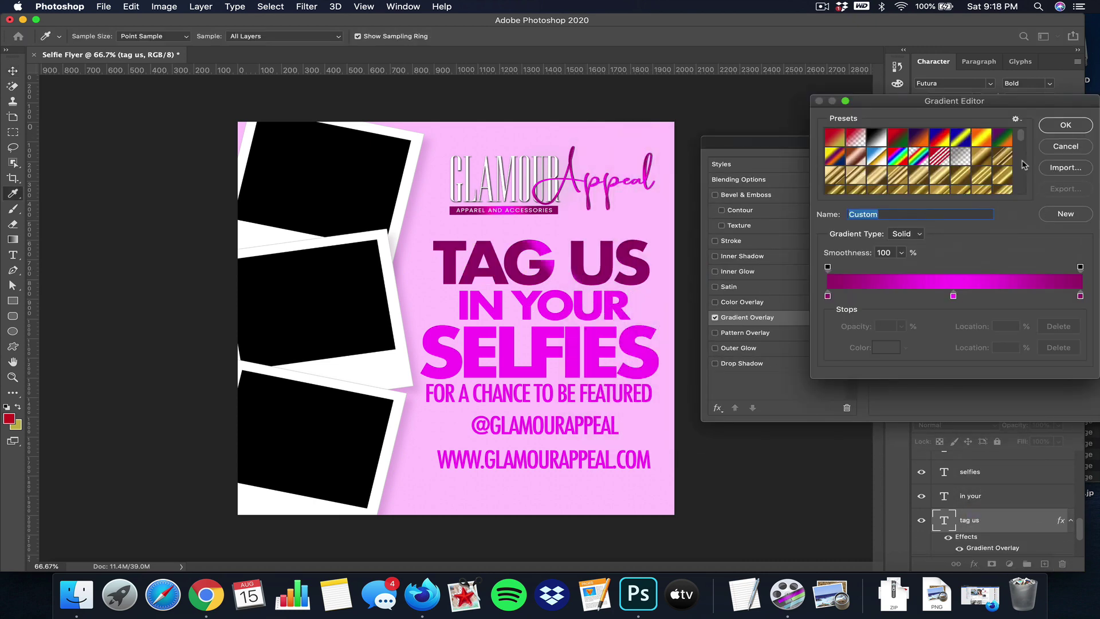
click(828, 295)
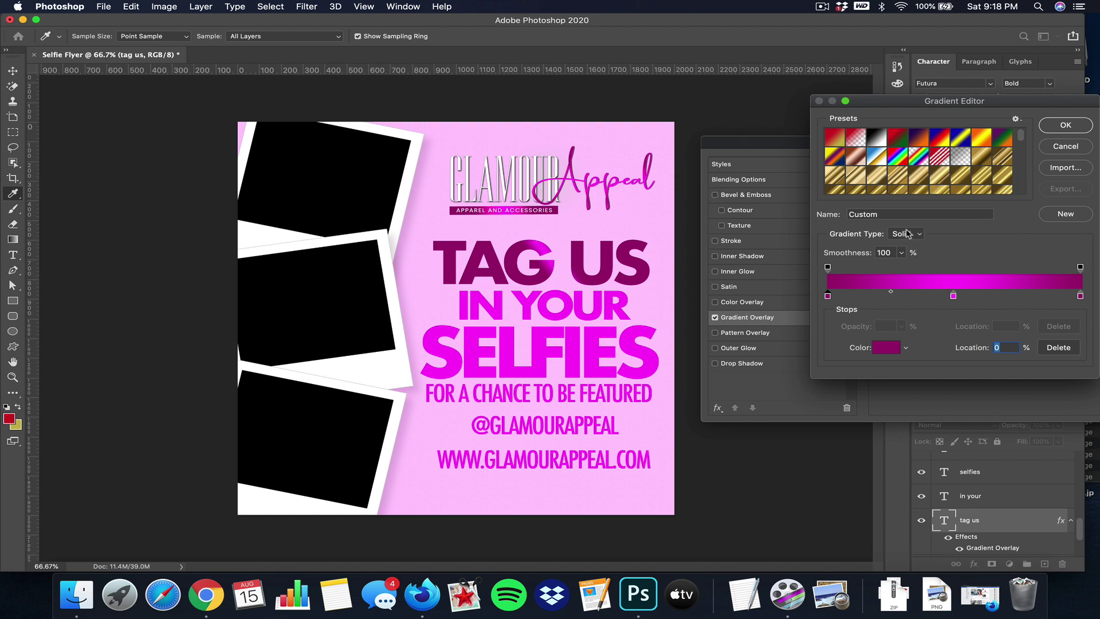
click(1066, 125)
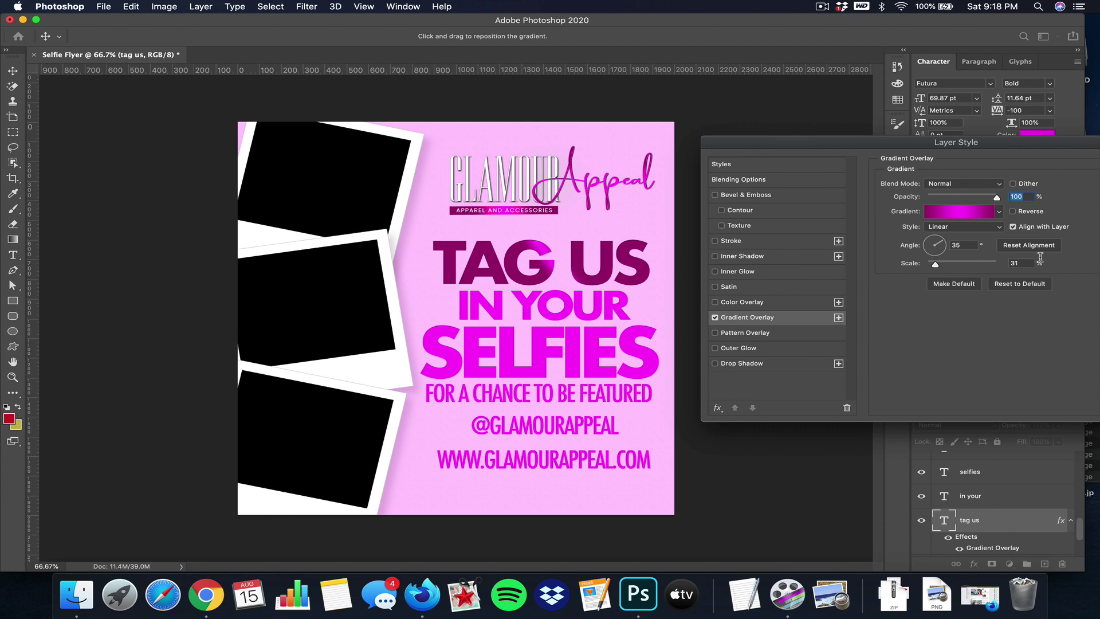
Set the TAG US gradient overlay's angle to 90° and its scale to 69%.
click(944, 246)
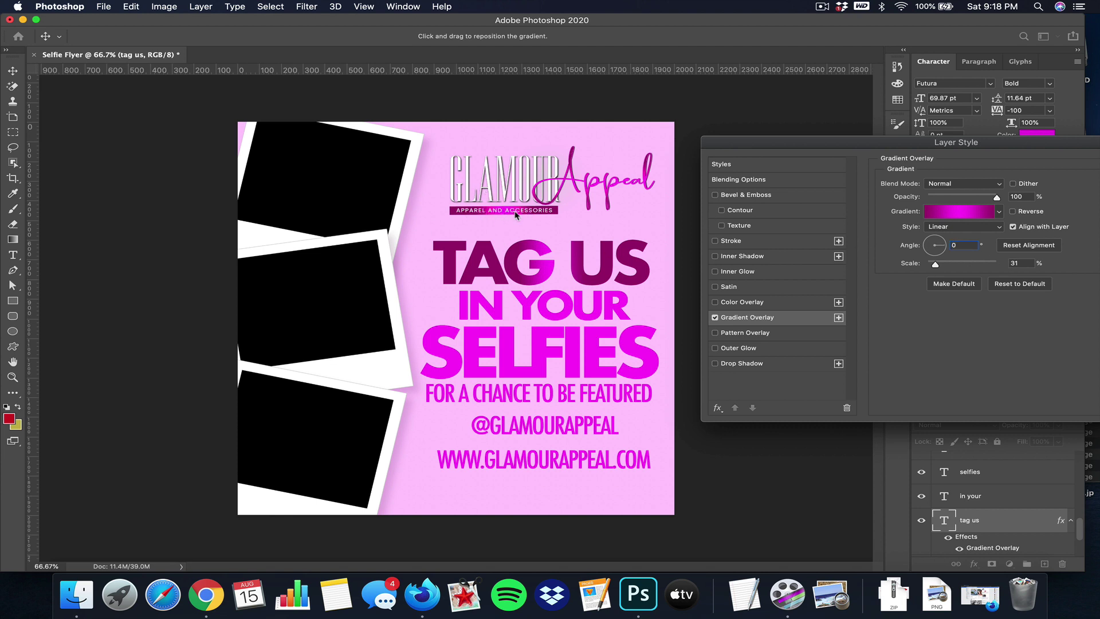
click(965, 245)
text(90)
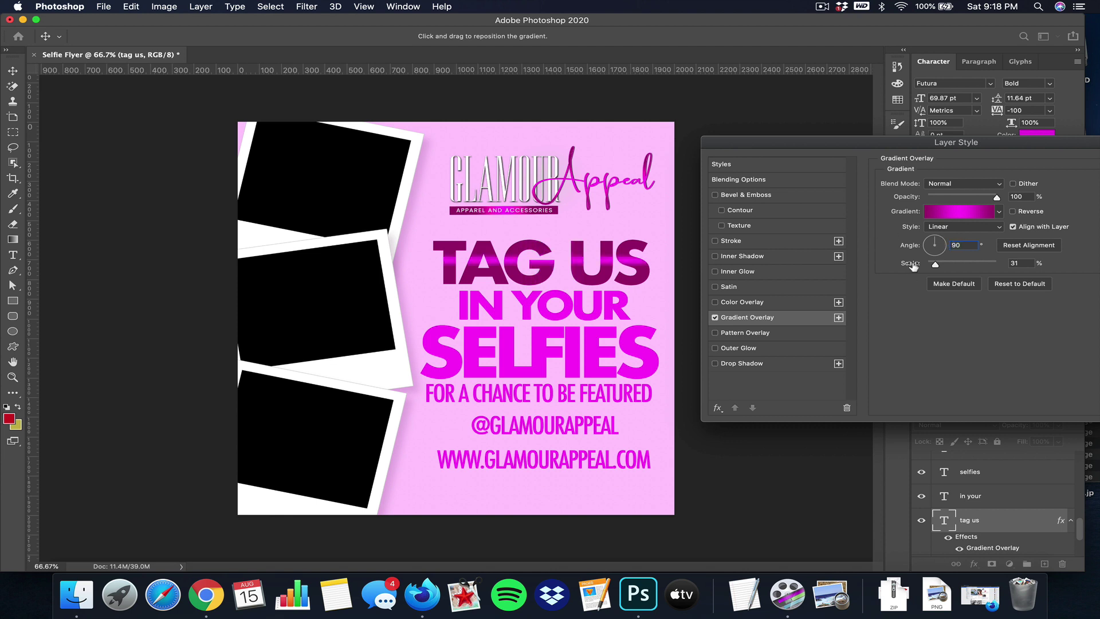
click(946, 265)
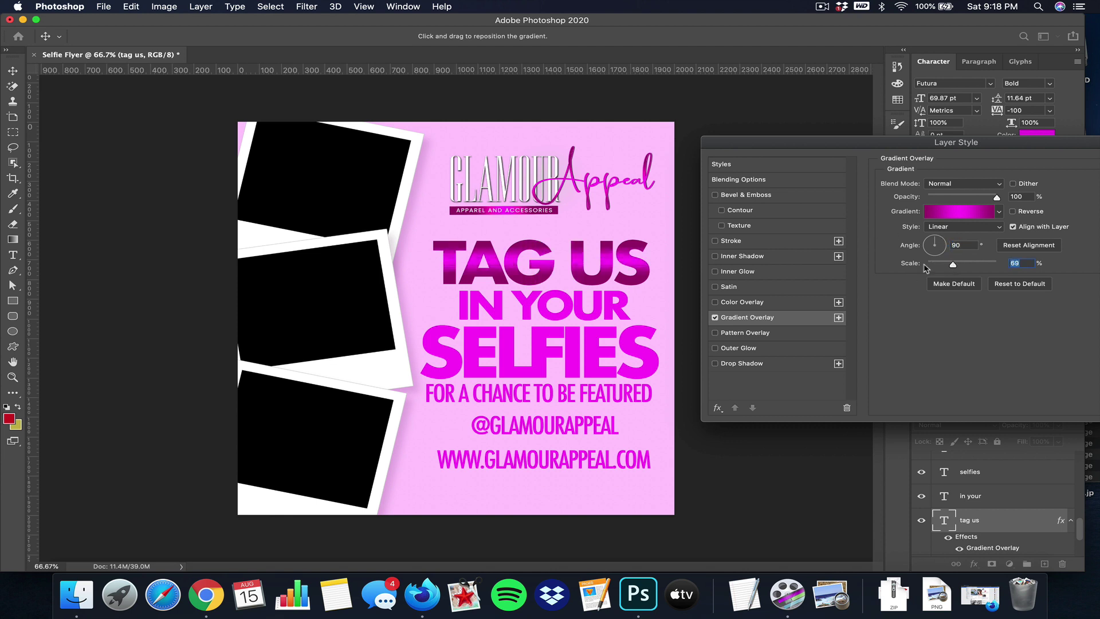
drag(1042, 153, 476, 255)
Copy the TAG US layer style and paste it onto the SELFIES text layer.
click(598, 331)
right_click(971, 541)
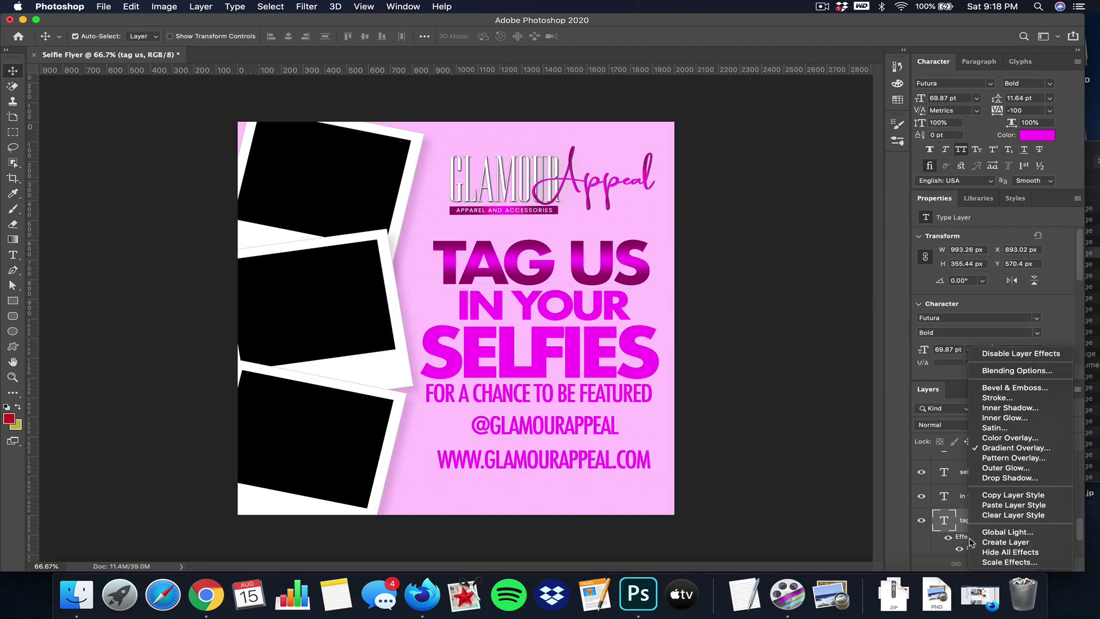
click(1013, 495)
click(969, 473)
right_click(969, 475)
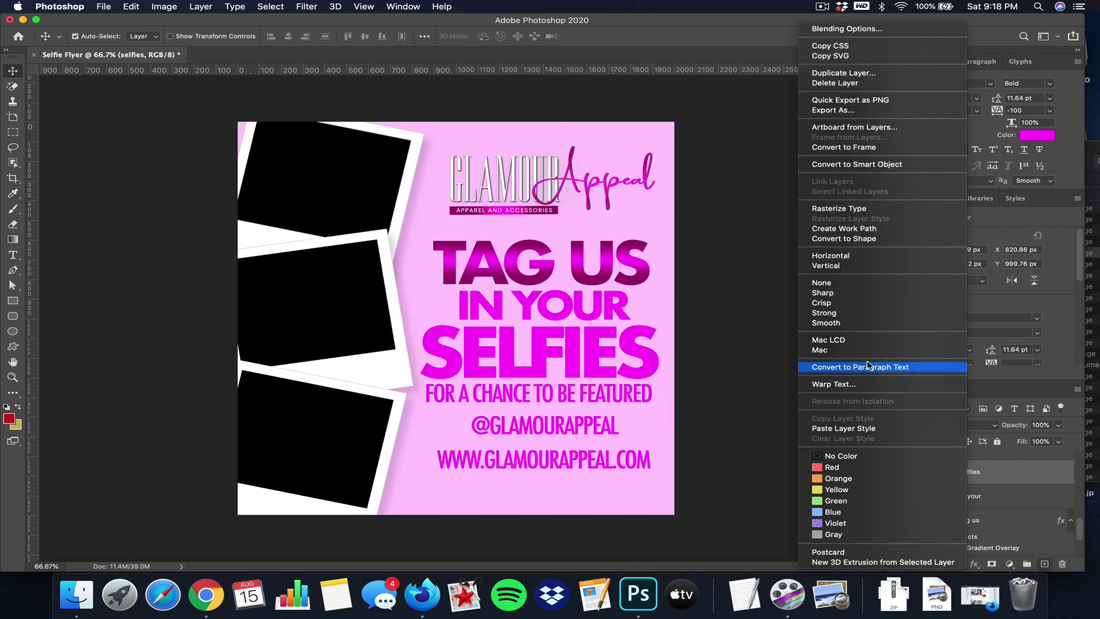
click(868, 423)
click(795, 451)
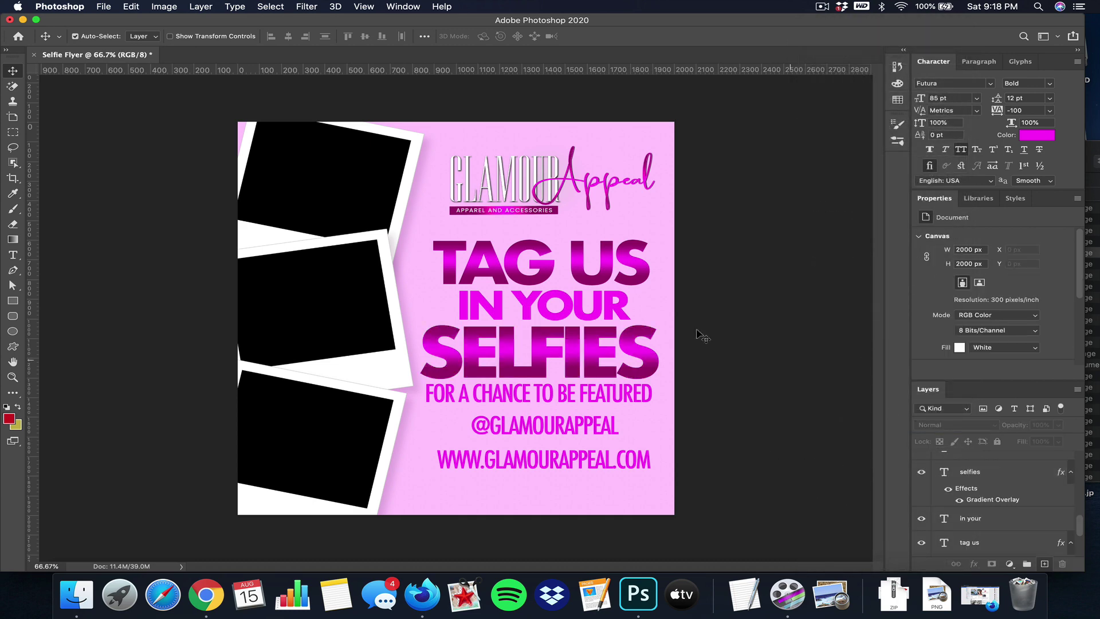
Change the IN YOUR text color to white (#ffffff).
click(589, 319)
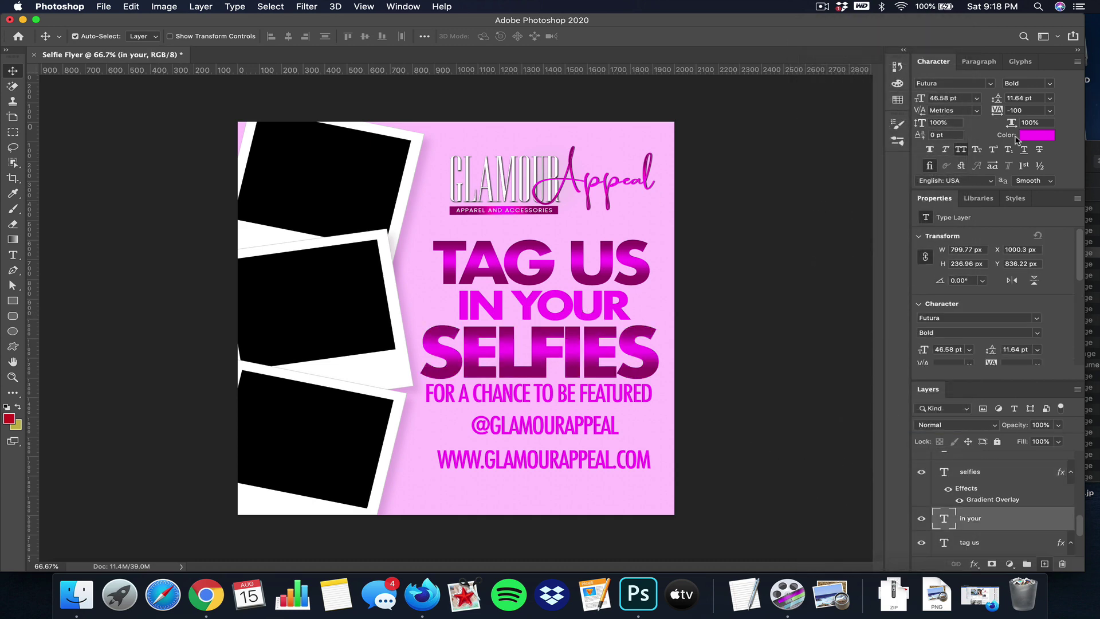
click(1025, 135)
click(878, 480)
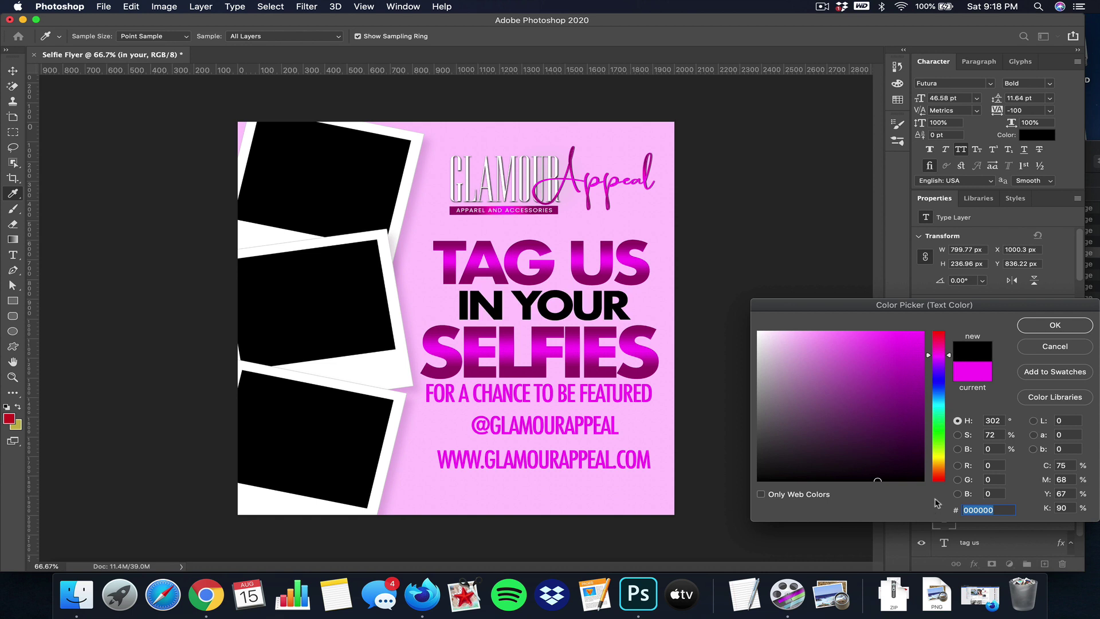
drag(787, 339, 757, 331)
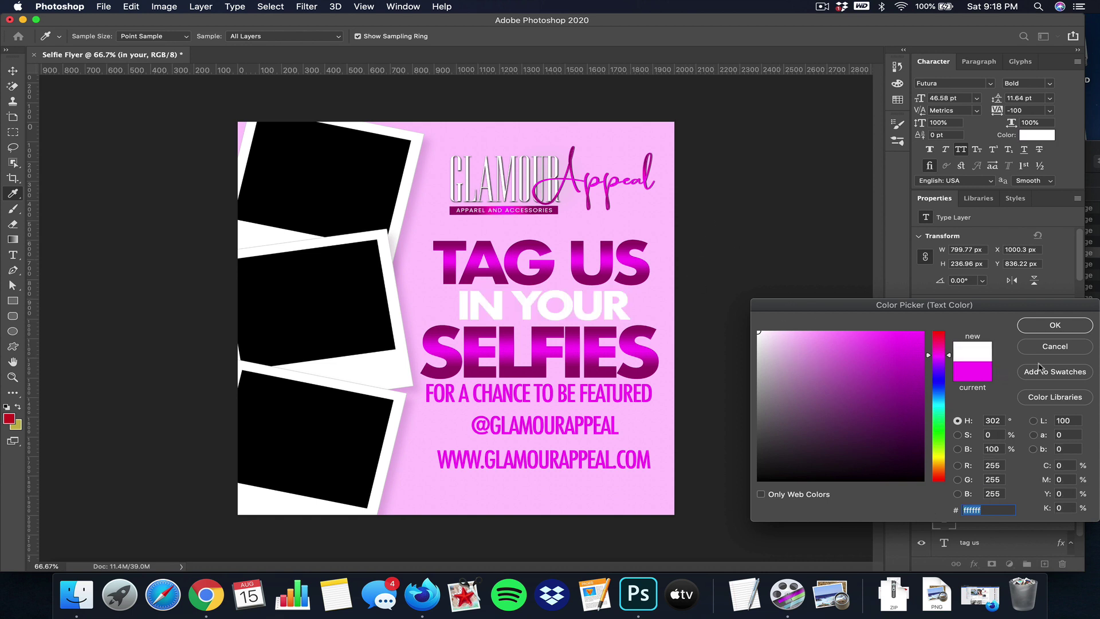
click(1055, 325)
Add a Multiply drop shadow to the IN YOUR text with 36% opacity, 26 px distance, 6% spread and 21 px size.
click(975, 564)
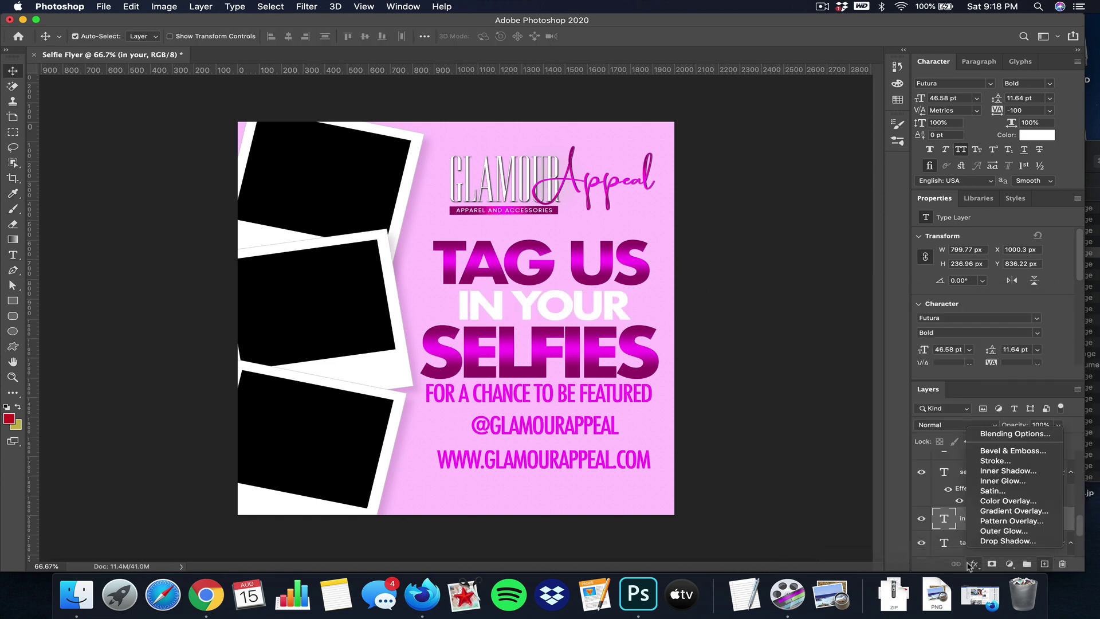
click(998, 541)
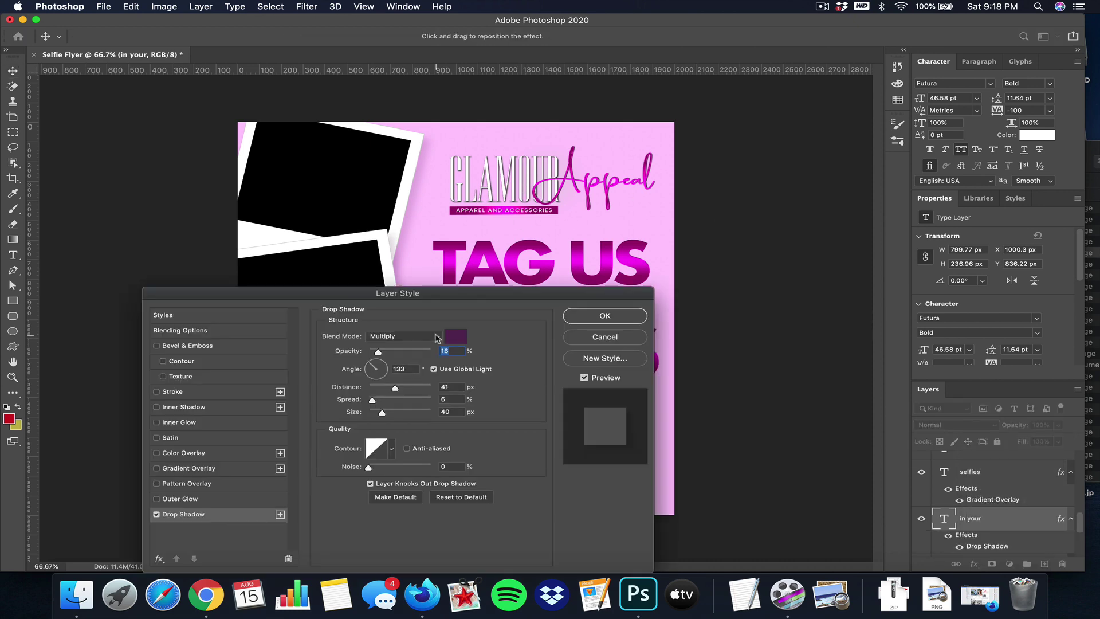
drag(415, 298, 993, 184)
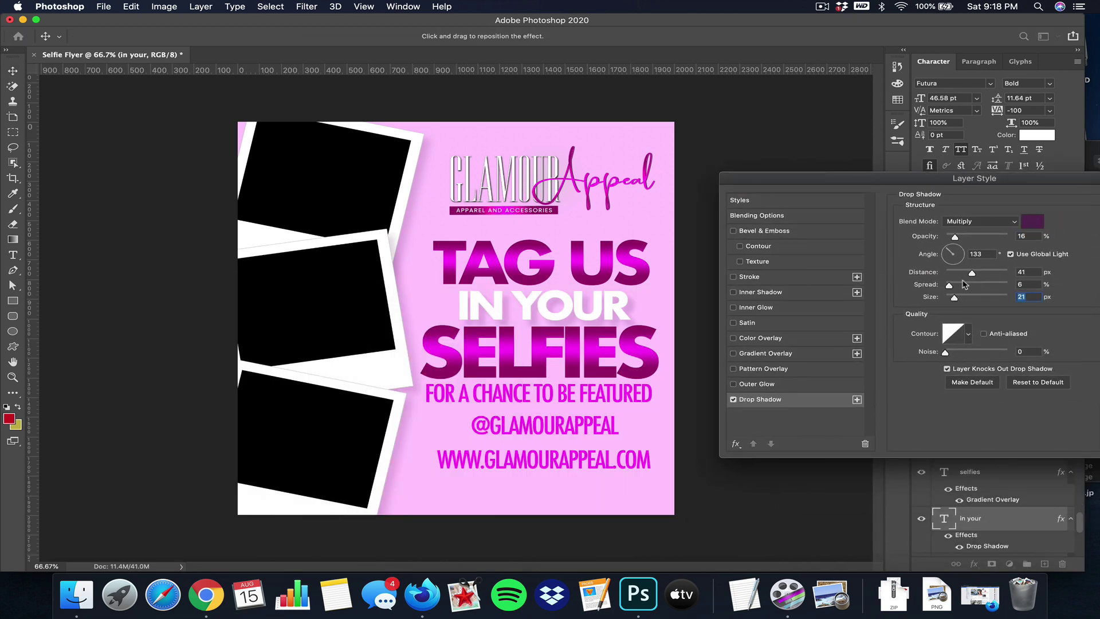
drag(959, 275, 965, 274)
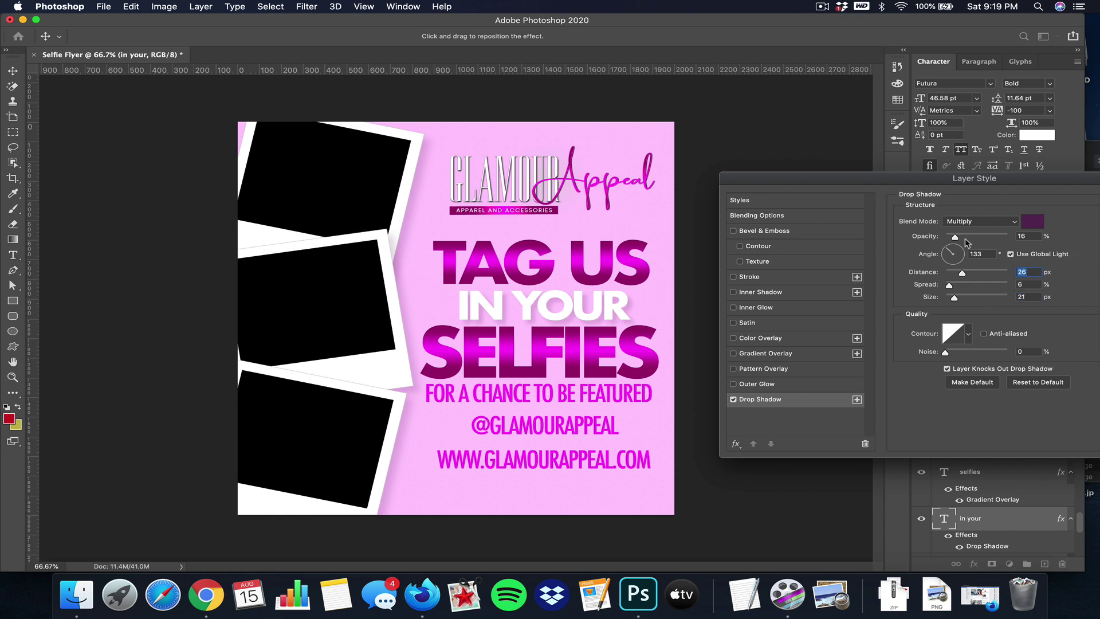
drag(966, 242, 967, 240)
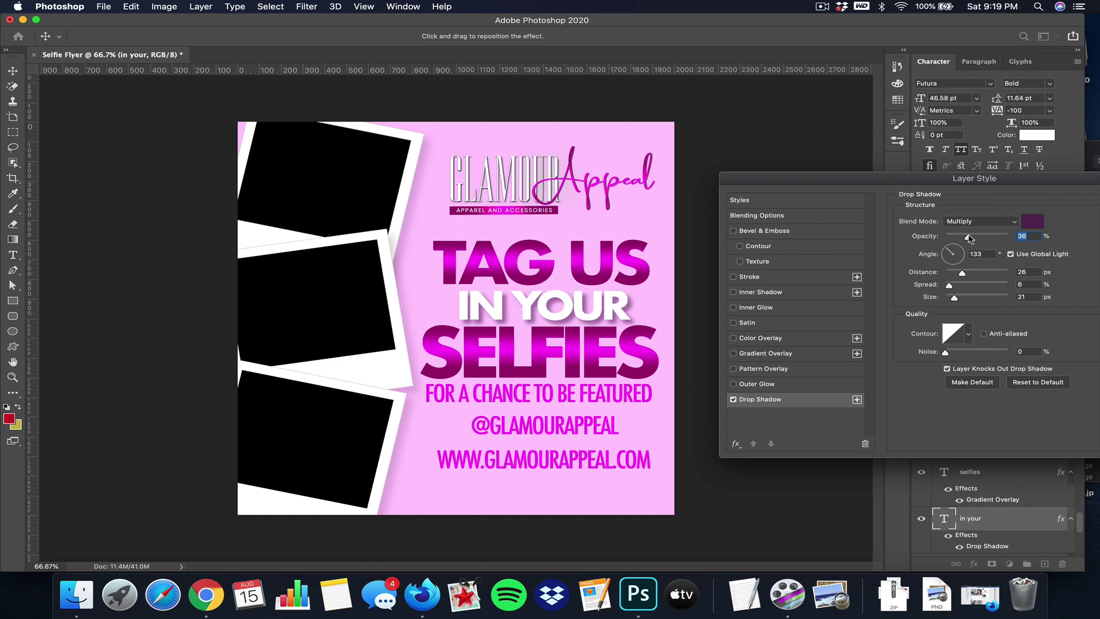
drag(1058, 187, 717, 332)
click(864, 362)
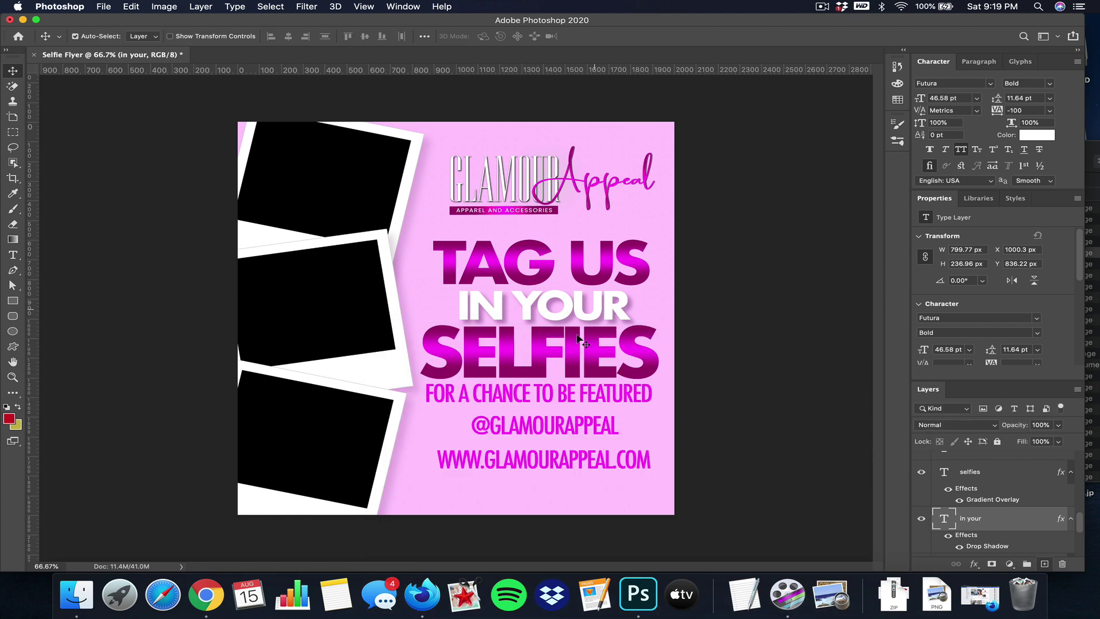
drag(543, 464, 539, 496)
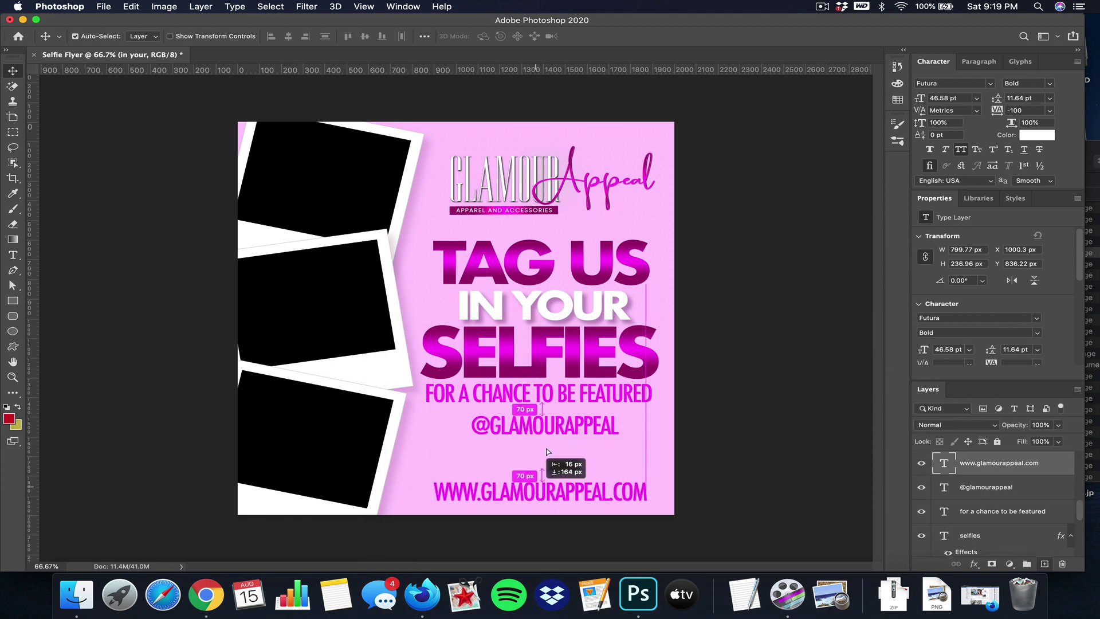
drag(552, 429, 553, 453)
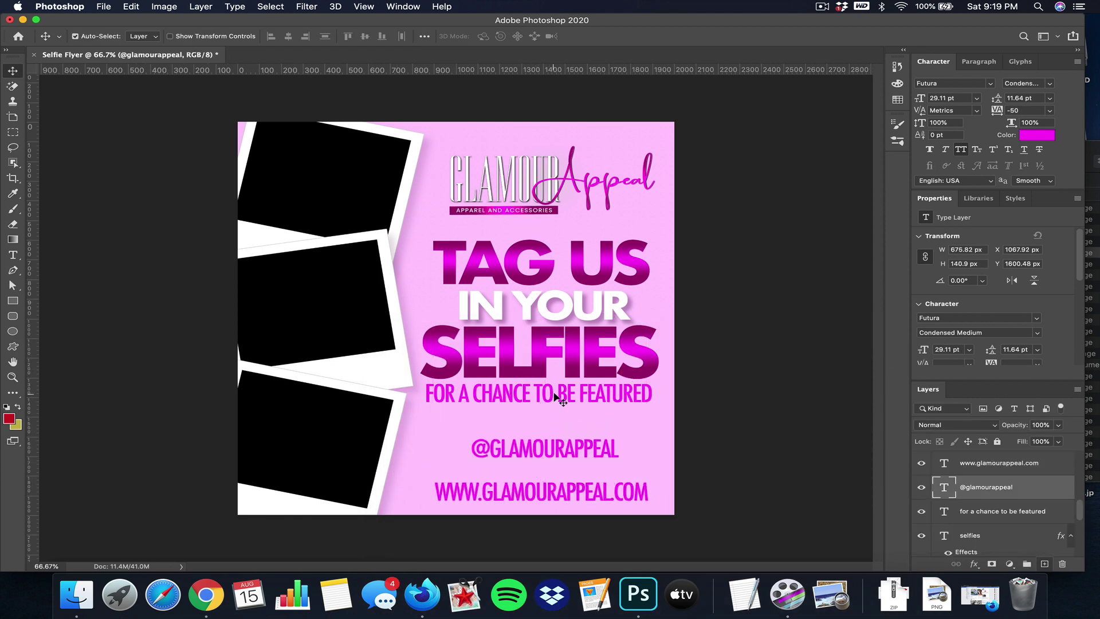
drag(559, 394, 559, 407)
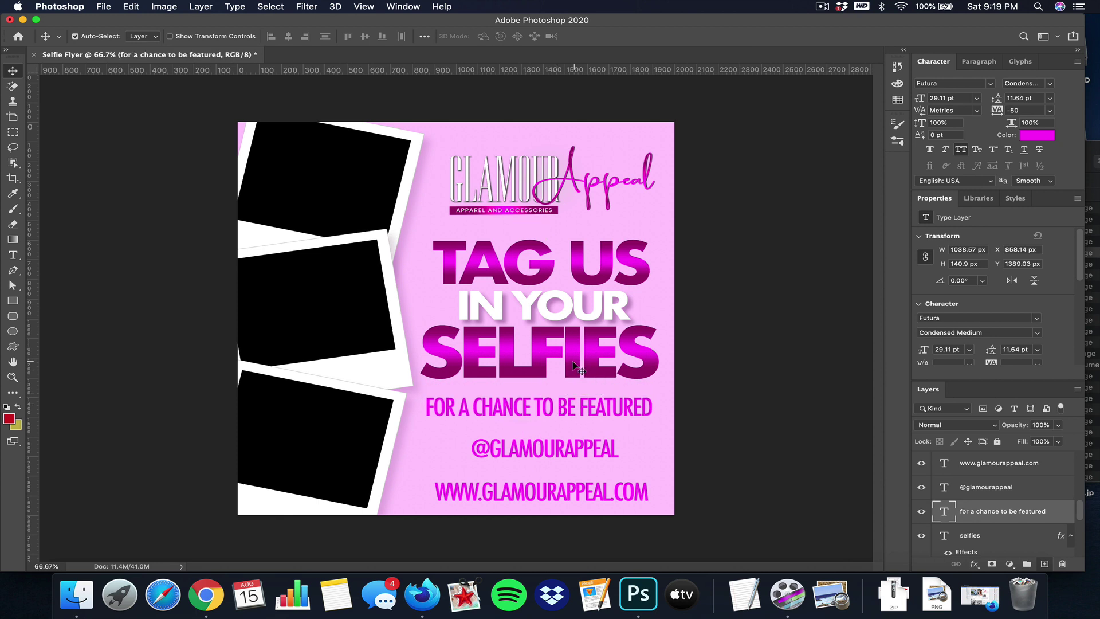
Shift the SELFIES, IN YOUR and TAG US headline lines slightly down, closer to the FOR A CHANCE TO BE FEATURED line.
click(576, 367)
click(568, 310)
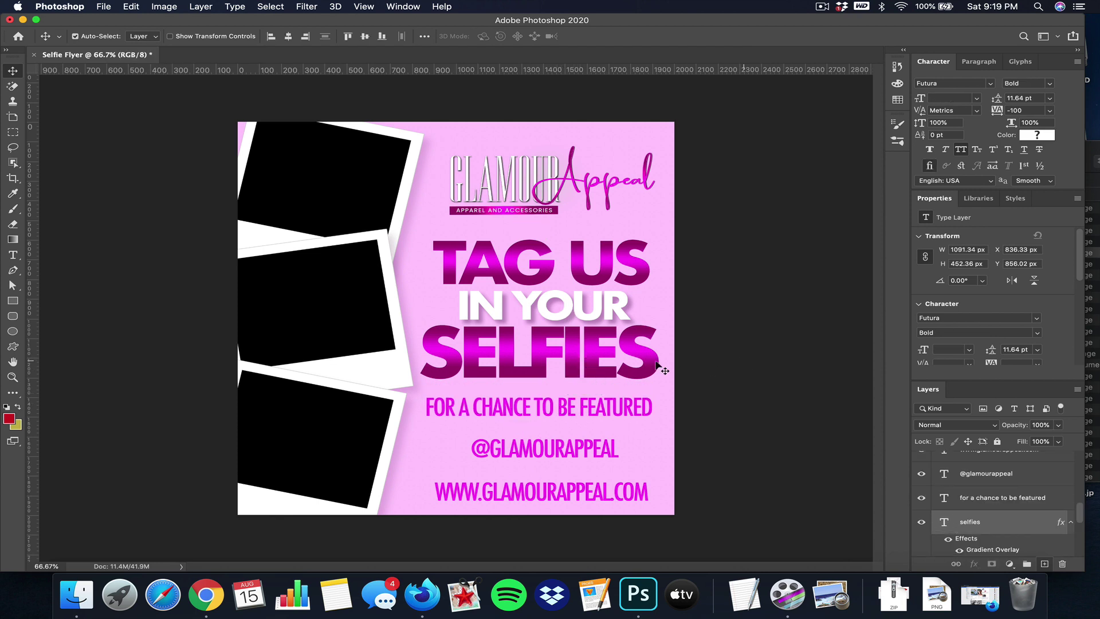
drag(599, 368, 600, 380)
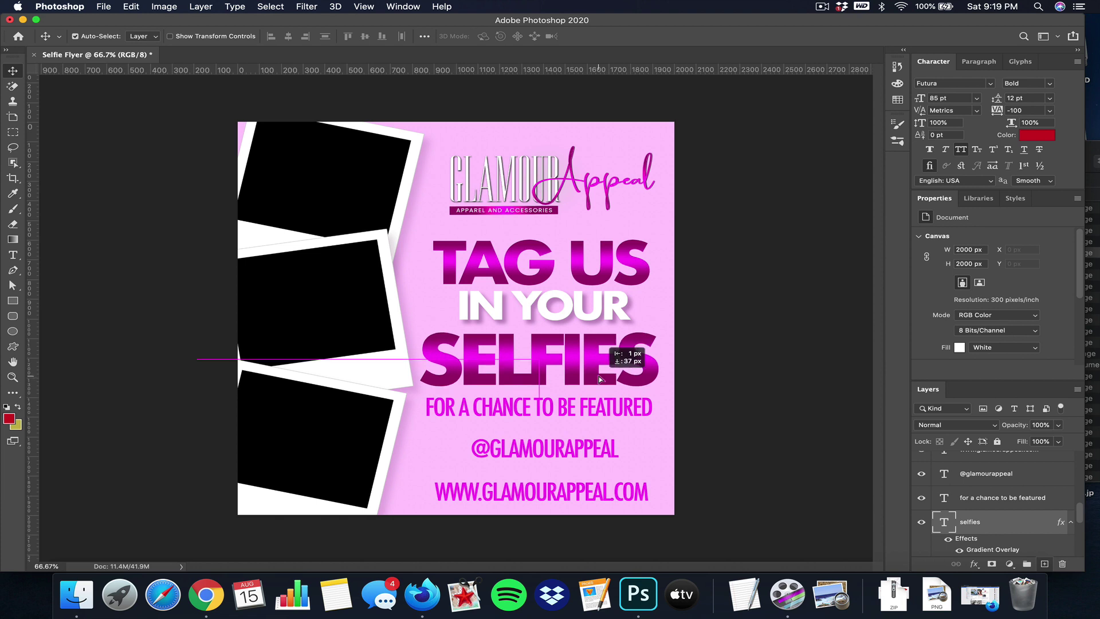
click(588, 315)
drag(588, 315, 589, 322)
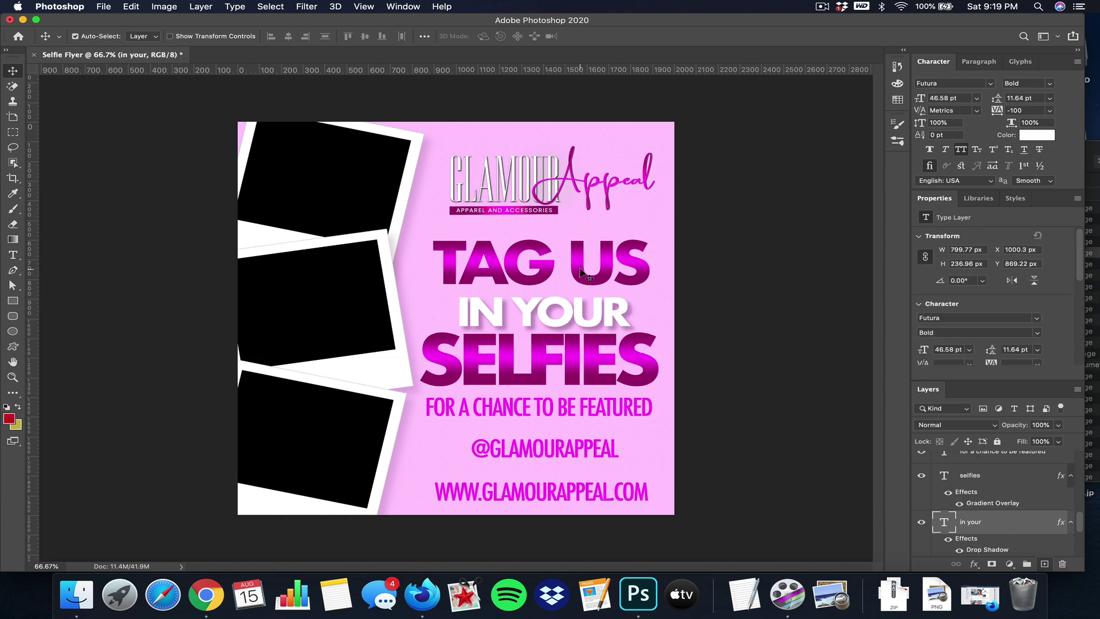
drag(594, 279, 594, 283)
click(540, 414)
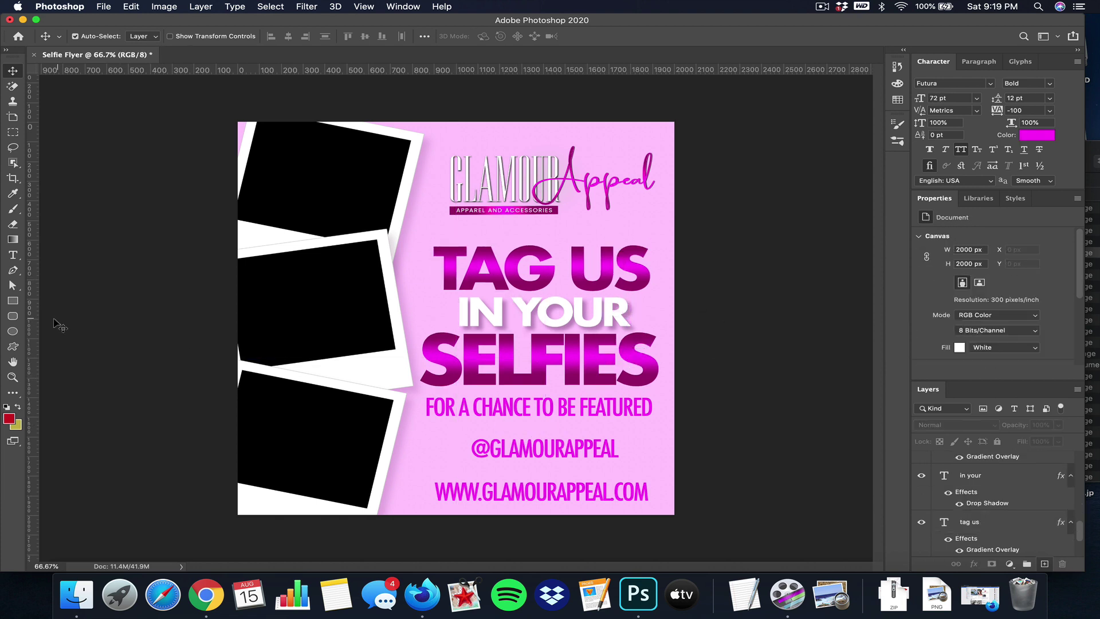
Draw a rectangle about 1101 × 130 px over FOR A CHANCE TO BE FEATURED and place its layer directly above Rectangle 1.
click(13, 300)
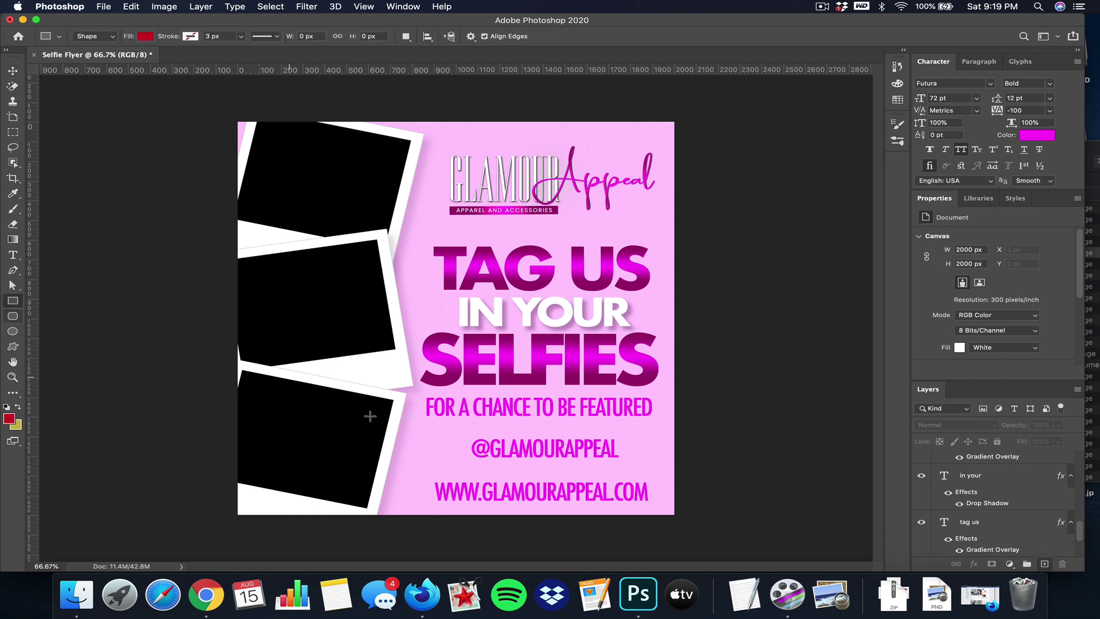
drag(418, 395, 658, 420)
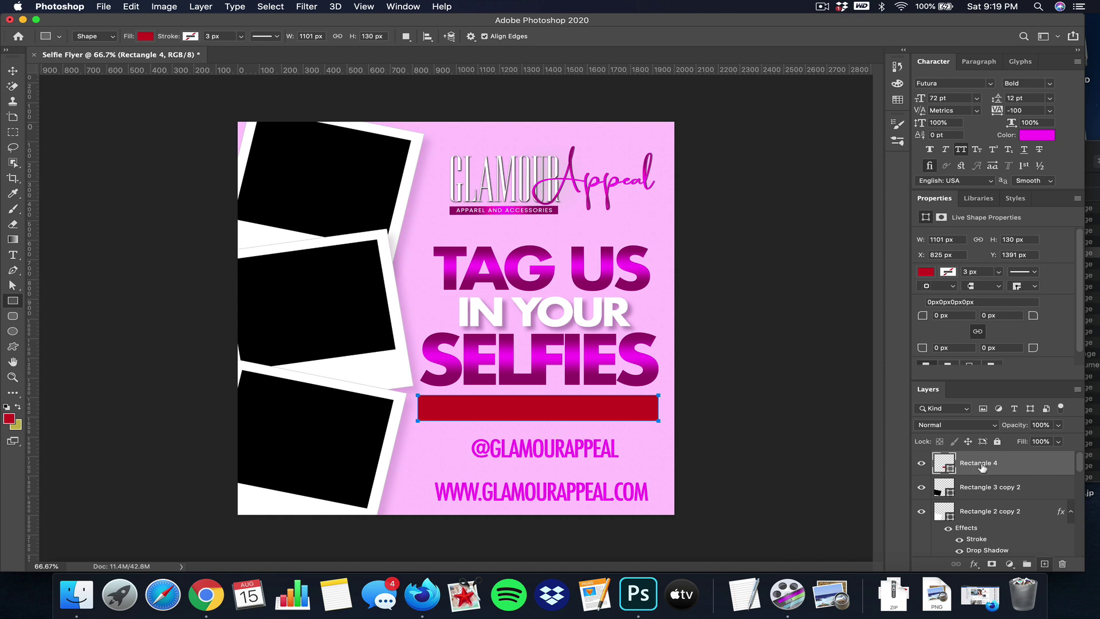
drag(946, 469, 970, 499)
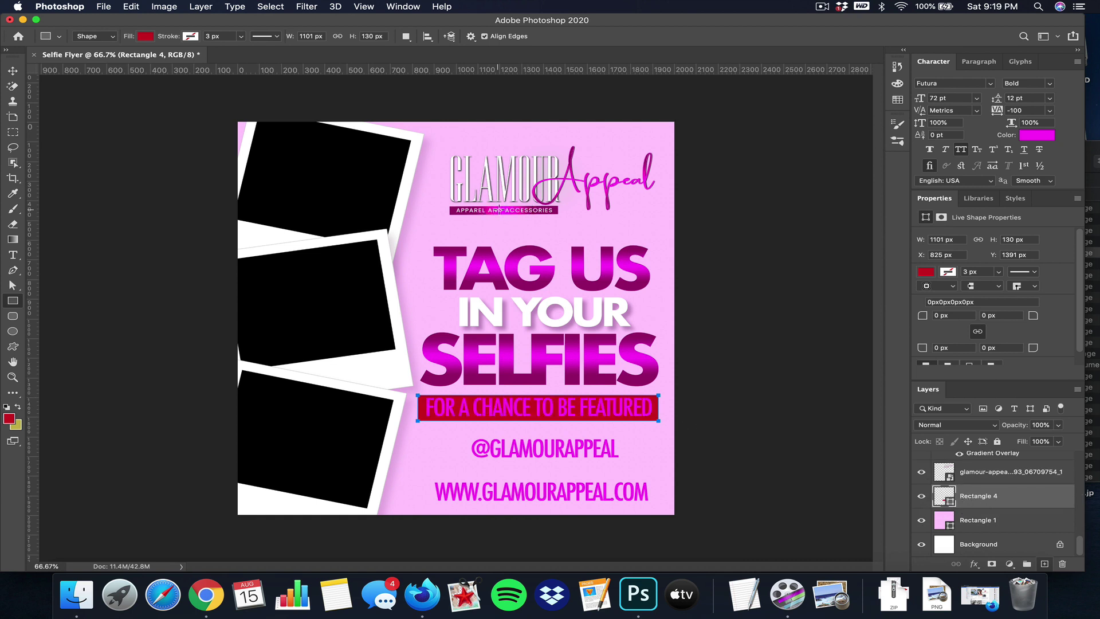
Add the dark-to-bright magenta linear gradient overlay to the new rectangle, with its angle set to 0°.
click(974, 564)
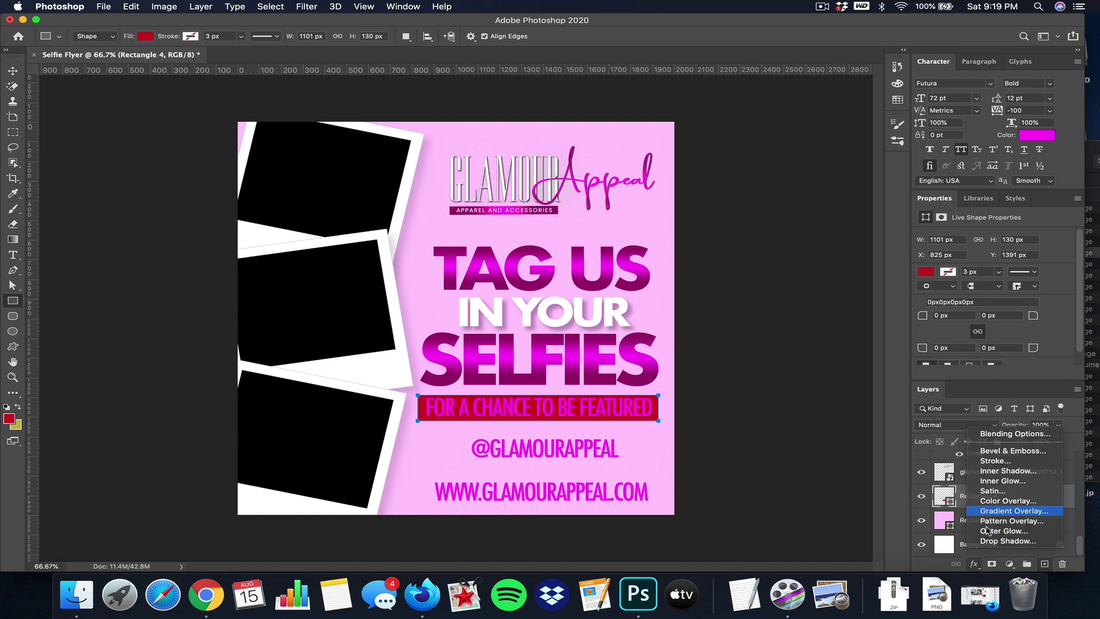
click(997, 514)
drag(670, 293, 1011, 226)
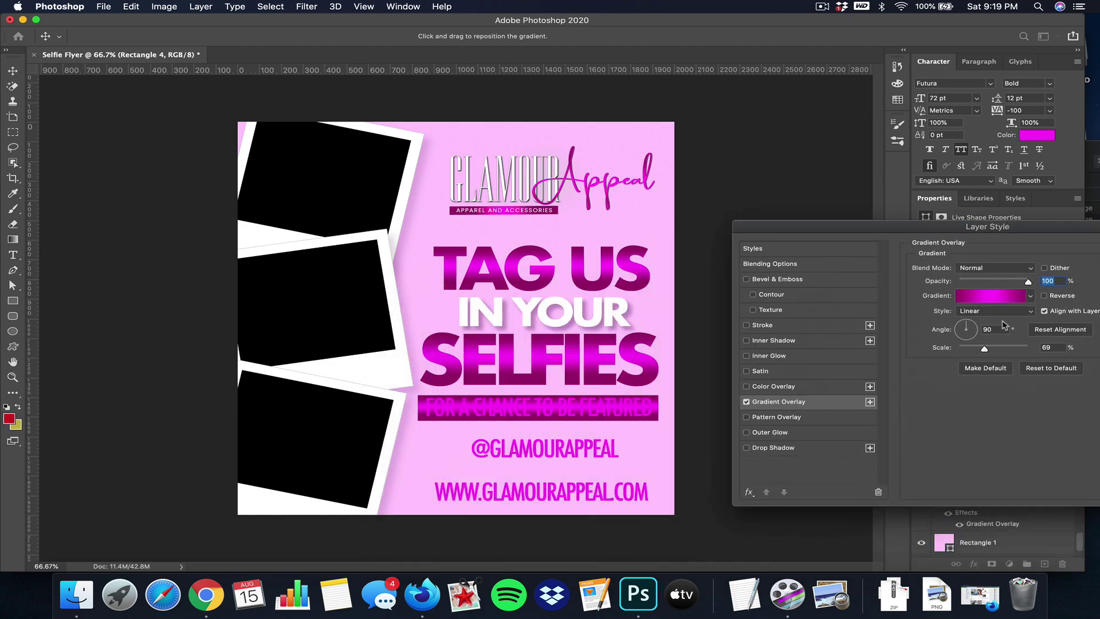
double_click(997, 327)
text(0)
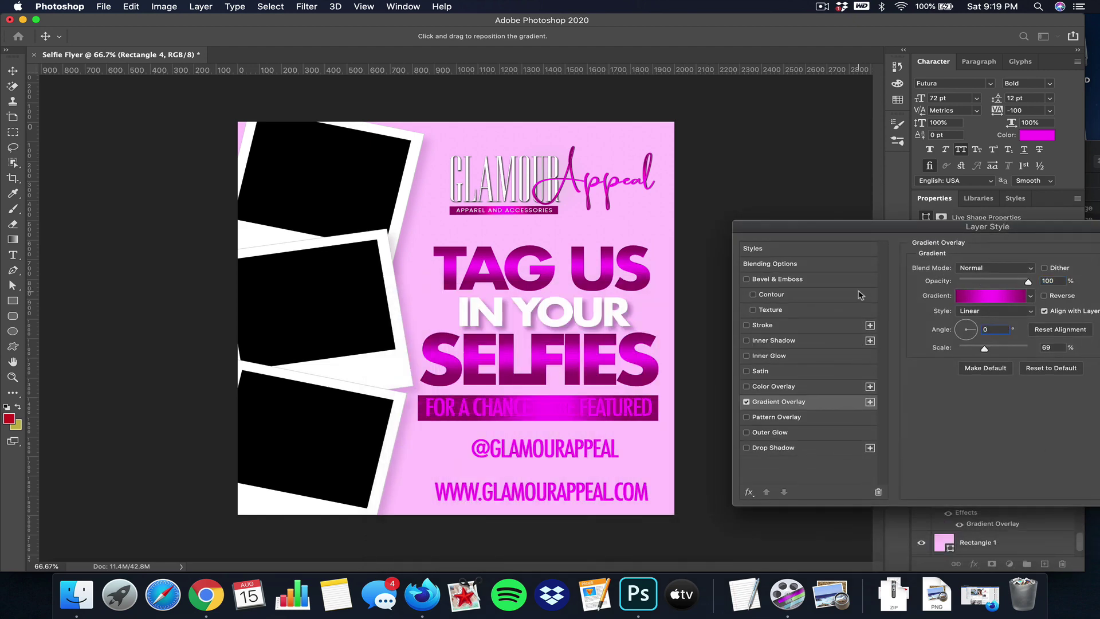
drag(1019, 230, 538, 317)
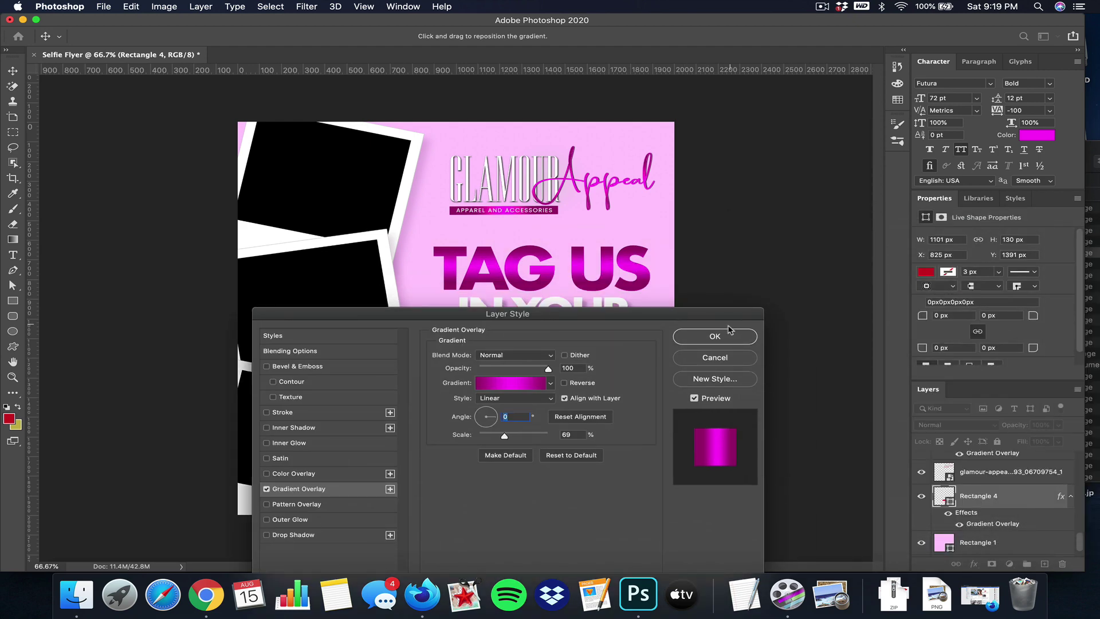
click(717, 337)
Color the FOR A CHANCE TO BE FEATURED text white (#ffffff) and nudge it to the middle of the gradient bar.
click(12, 70)
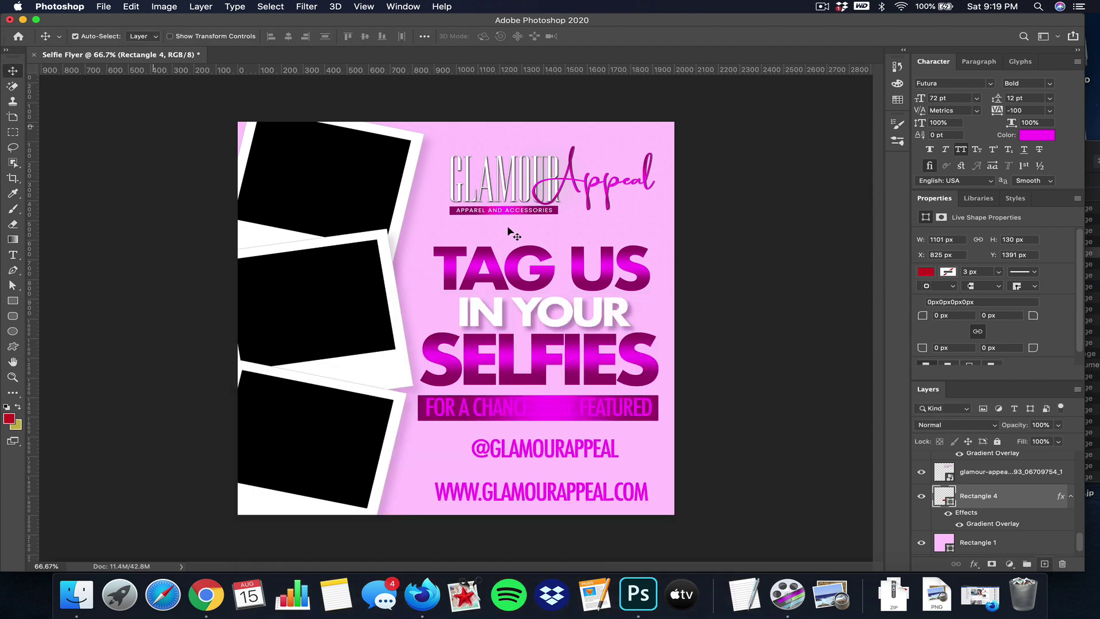
click(631, 408)
click(1051, 138)
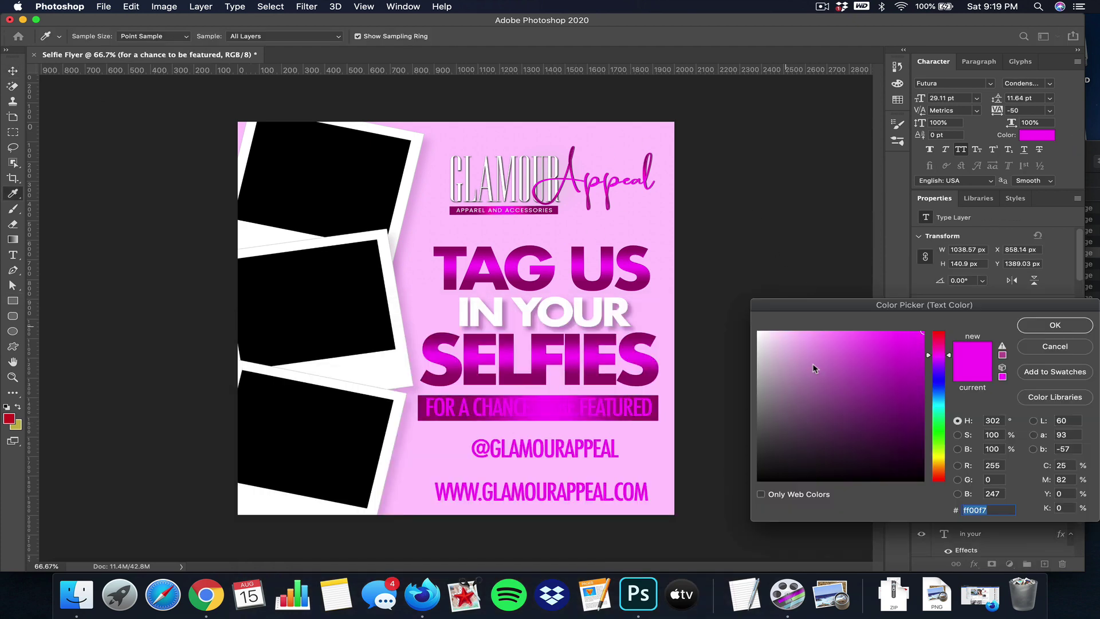
drag(813, 364, 668, 212)
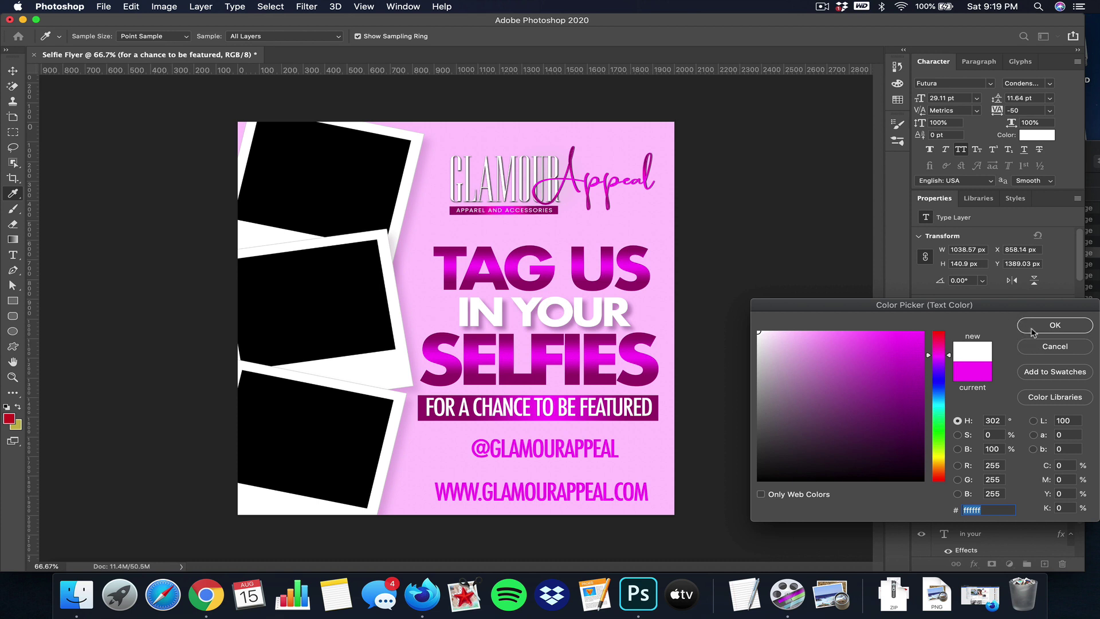
click(1038, 326)
drag(544, 405, 541, 408)
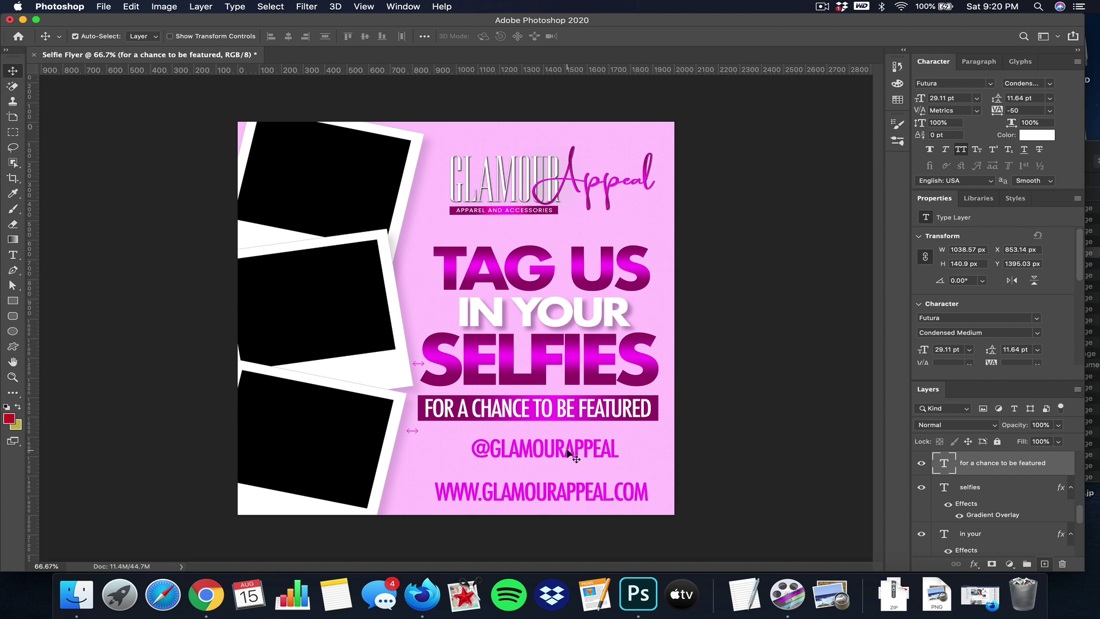
drag(569, 454, 581, 454)
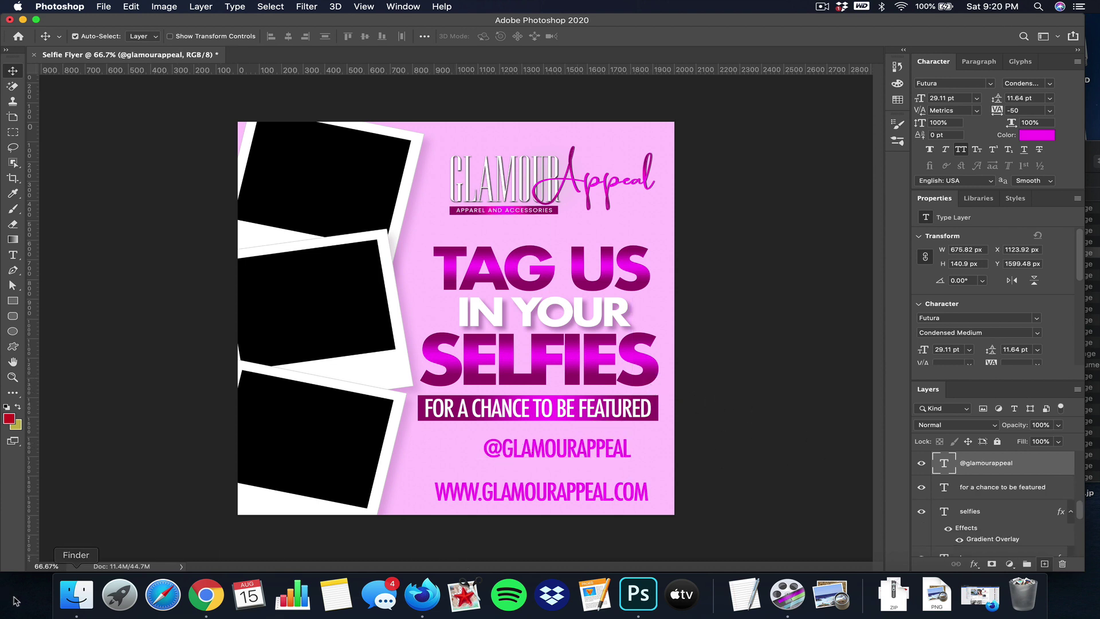
click(78, 596)
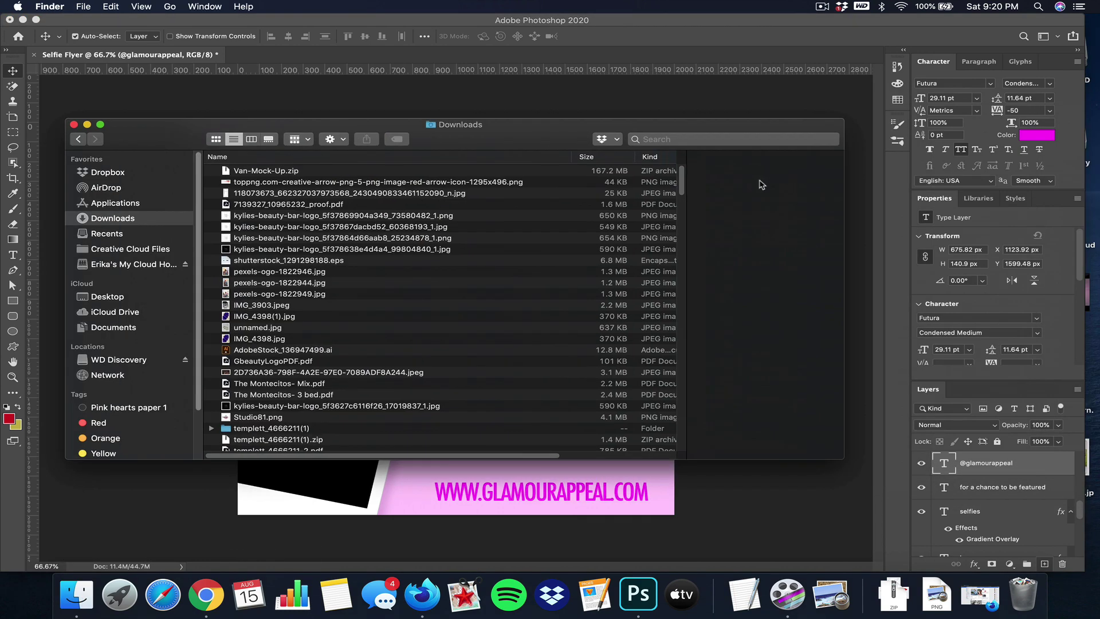
scroll(636, 449, down, 10)
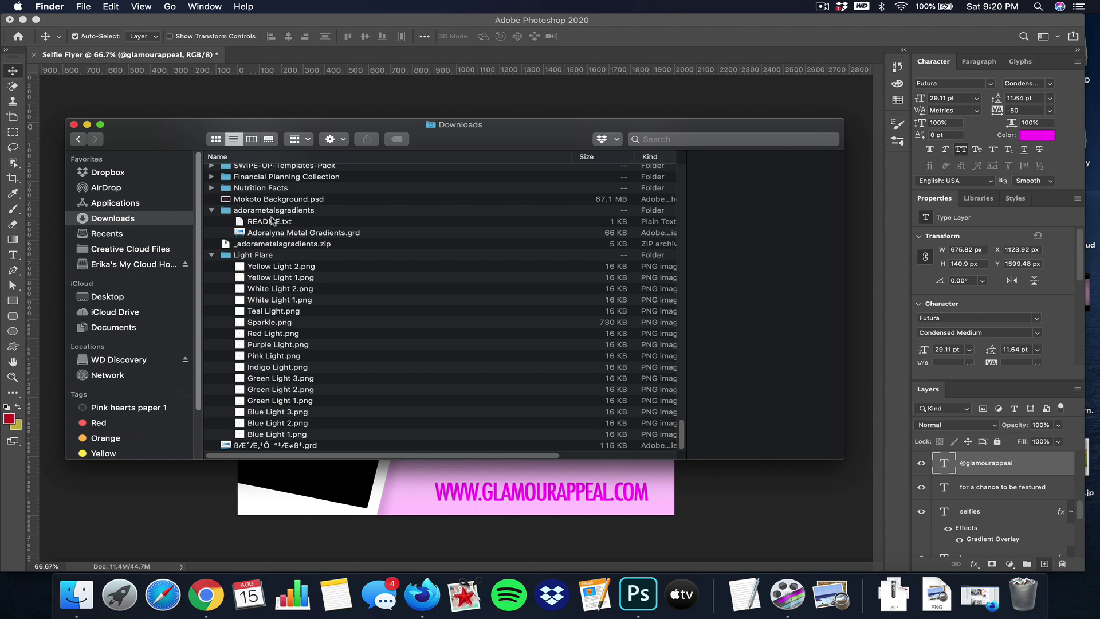
scroll(304, 313, up, 10)
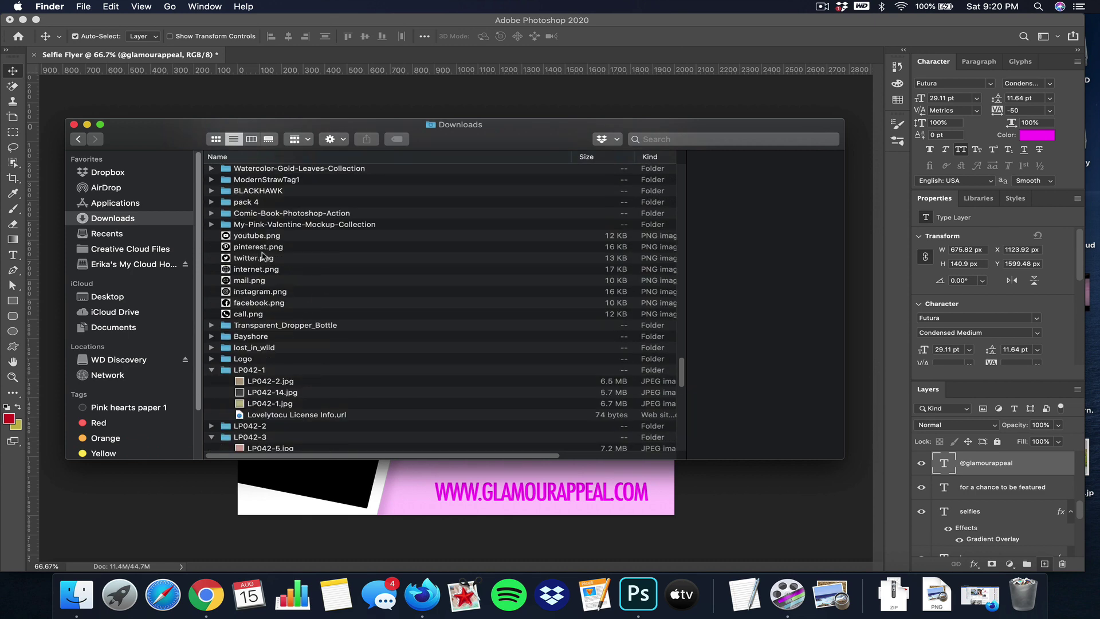
click(253, 294)
drag(254, 294, 378, 487)
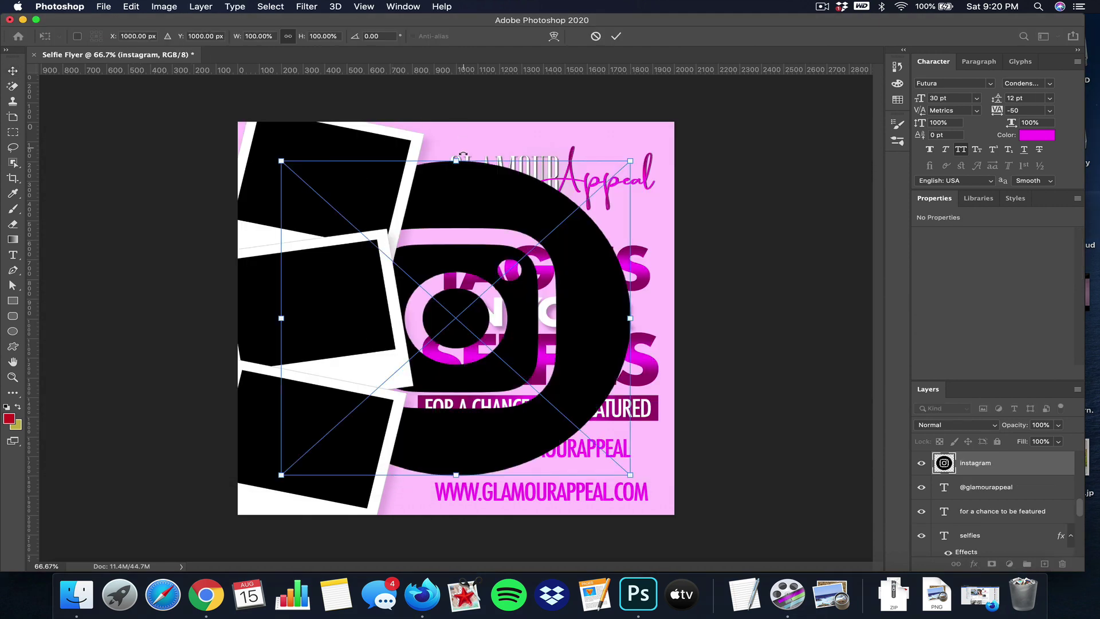
drag(457, 161, 468, 448)
click(616, 36)
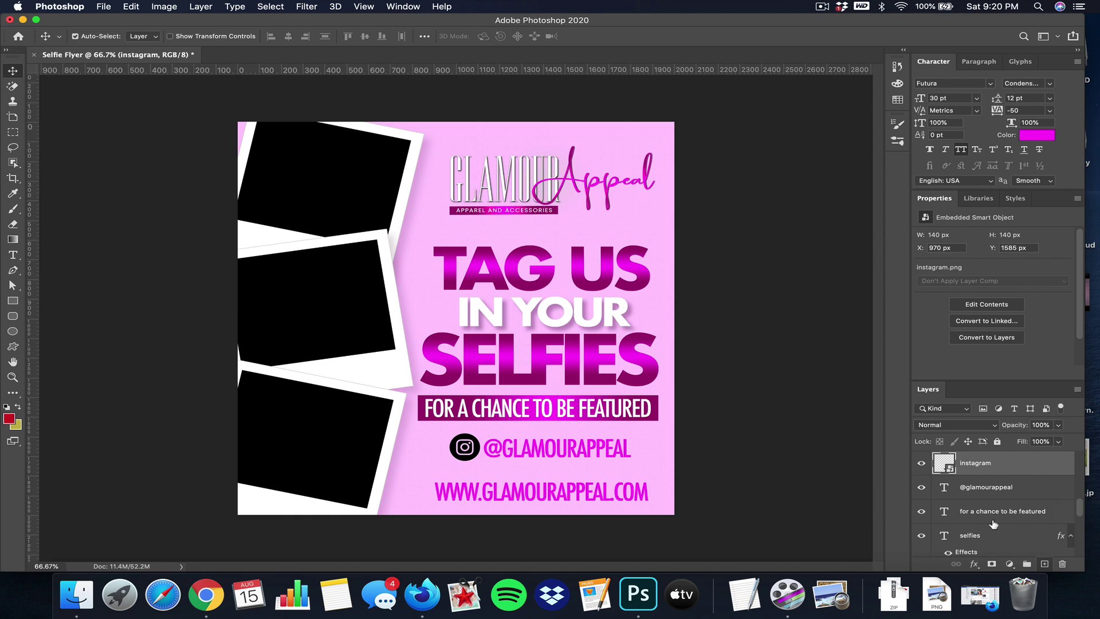
Paste the copied gradient layer style onto the Instagram icon and set its gradient angle to 37°.
right_click(989, 471)
click(1026, 441)
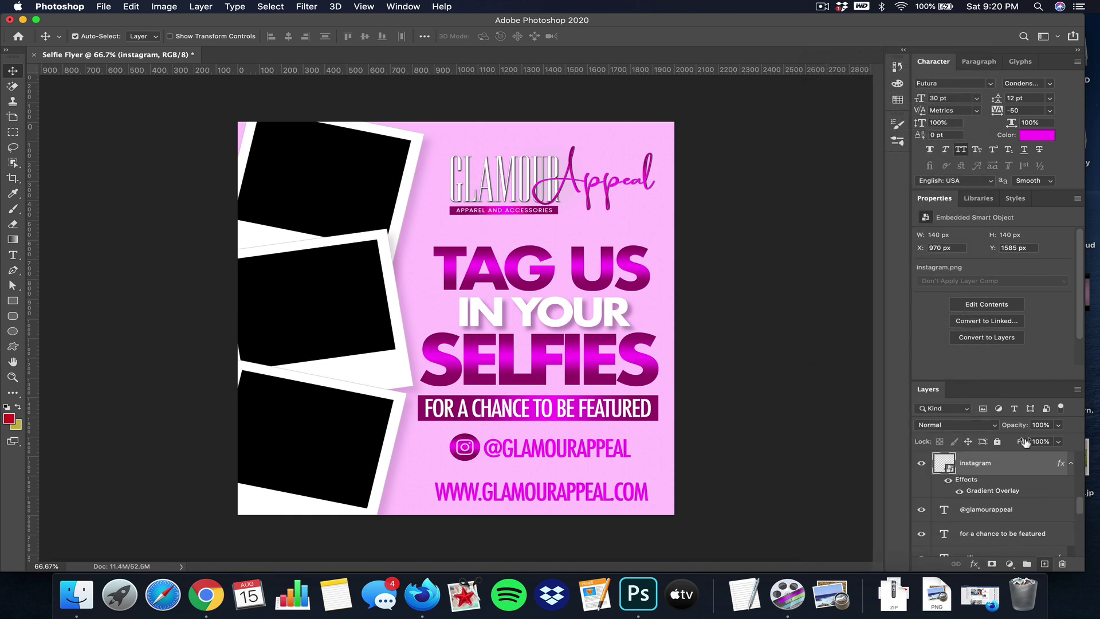
double_click(993, 491)
drag(521, 294, 1017, 268)
click(989, 366)
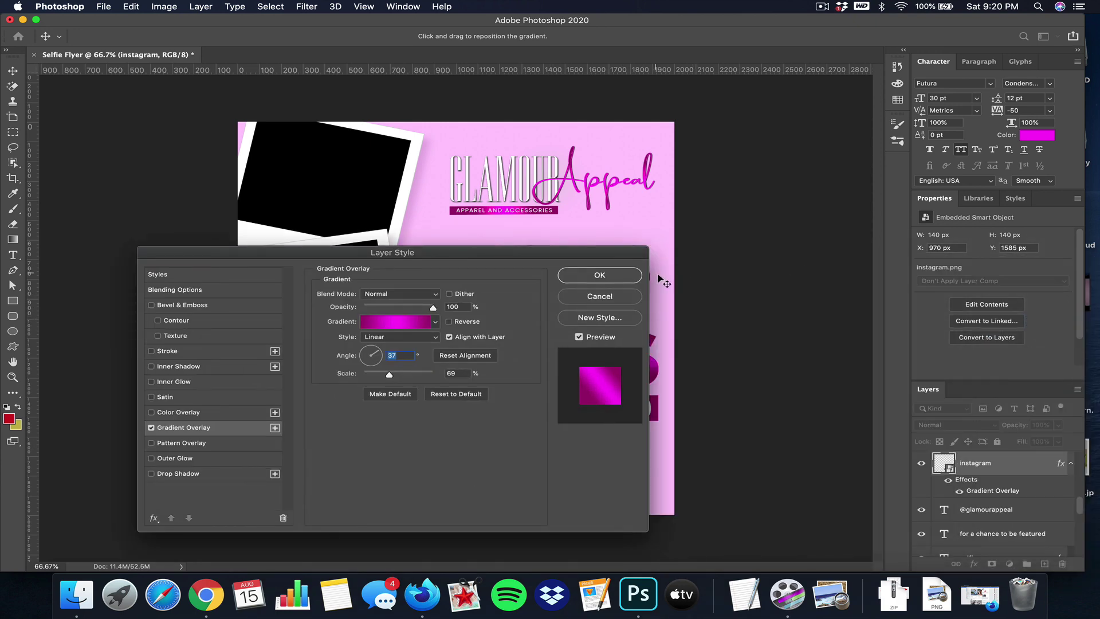
click(657, 275)
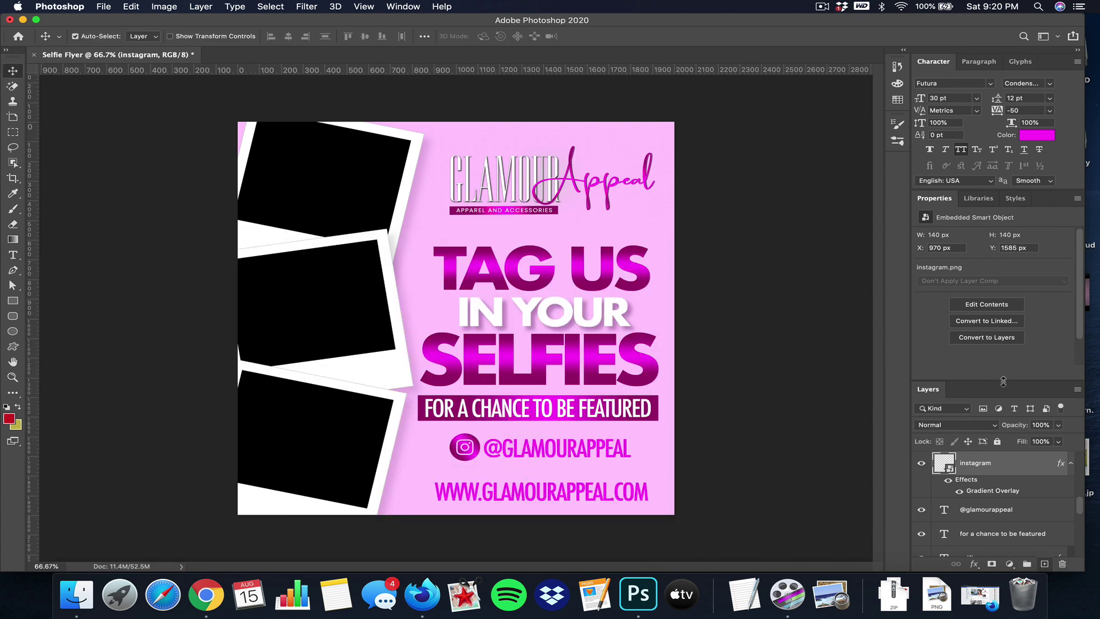
Move the TAG US text slightly up, away from IN YOUR.
click(791, 333)
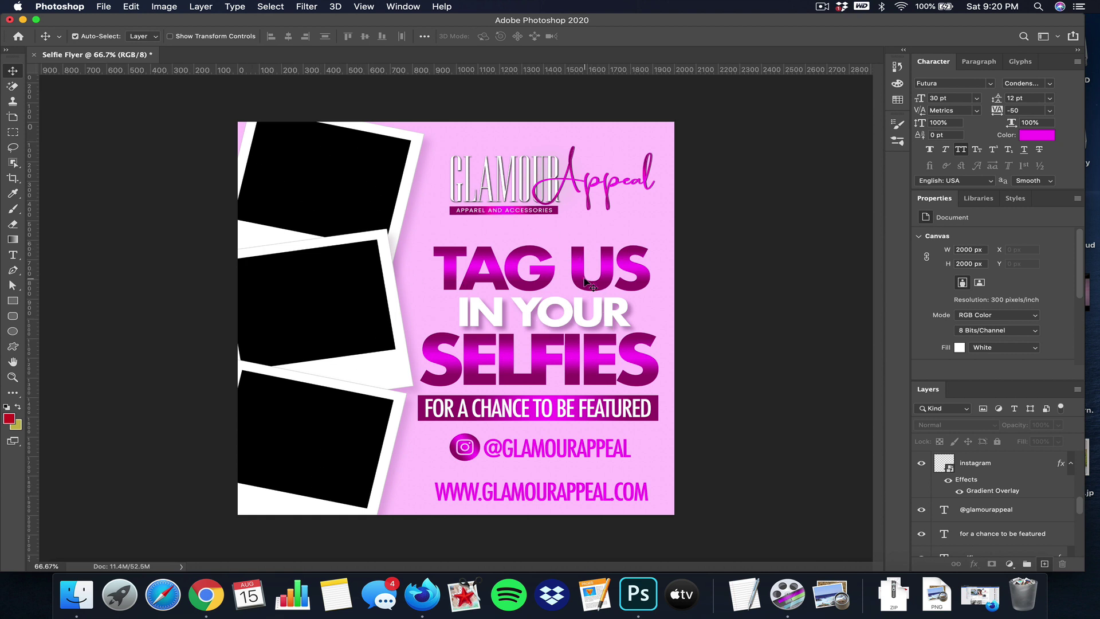
drag(584, 285, 581, 278)
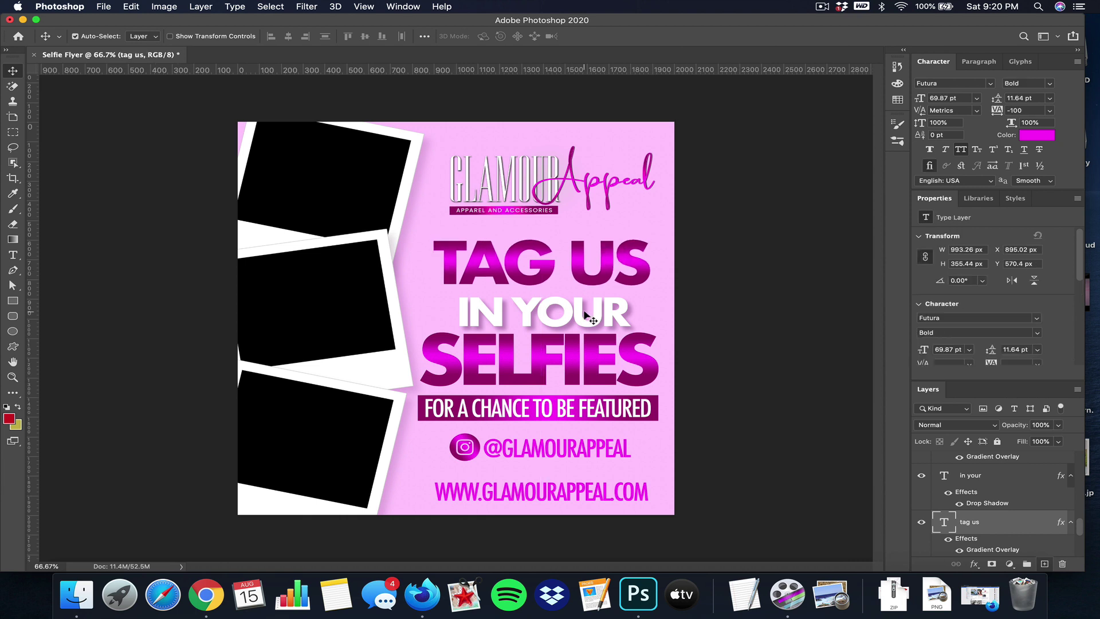
Move the IN YOUR and SELFIES text lines slightly up to tighten the headline spacing.
drag(581, 319, 581, 311)
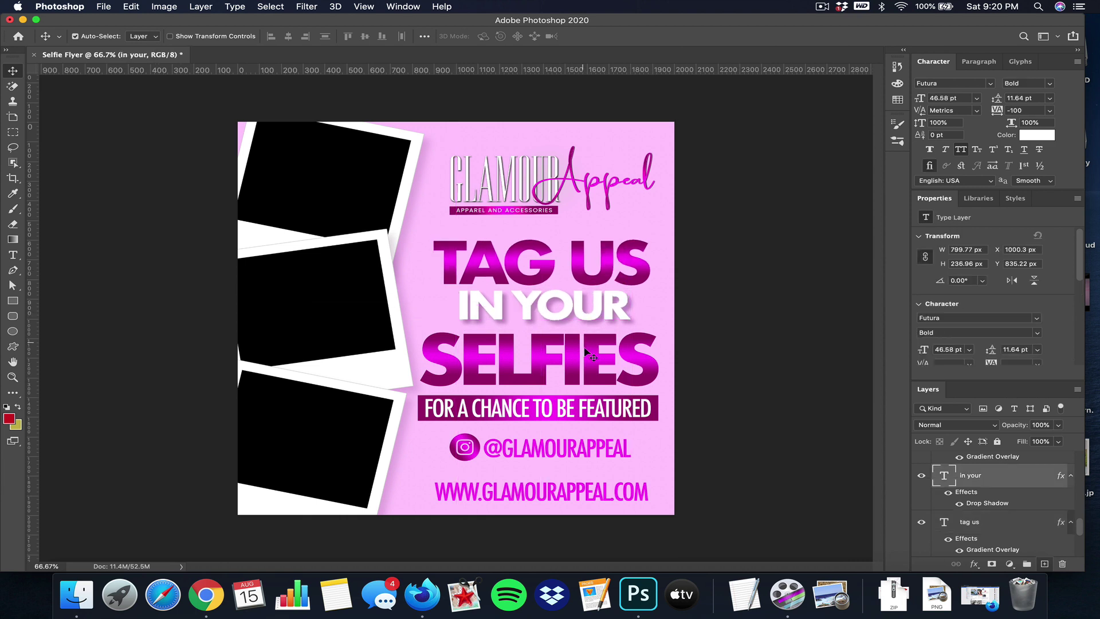
drag(584, 359, 585, 352)
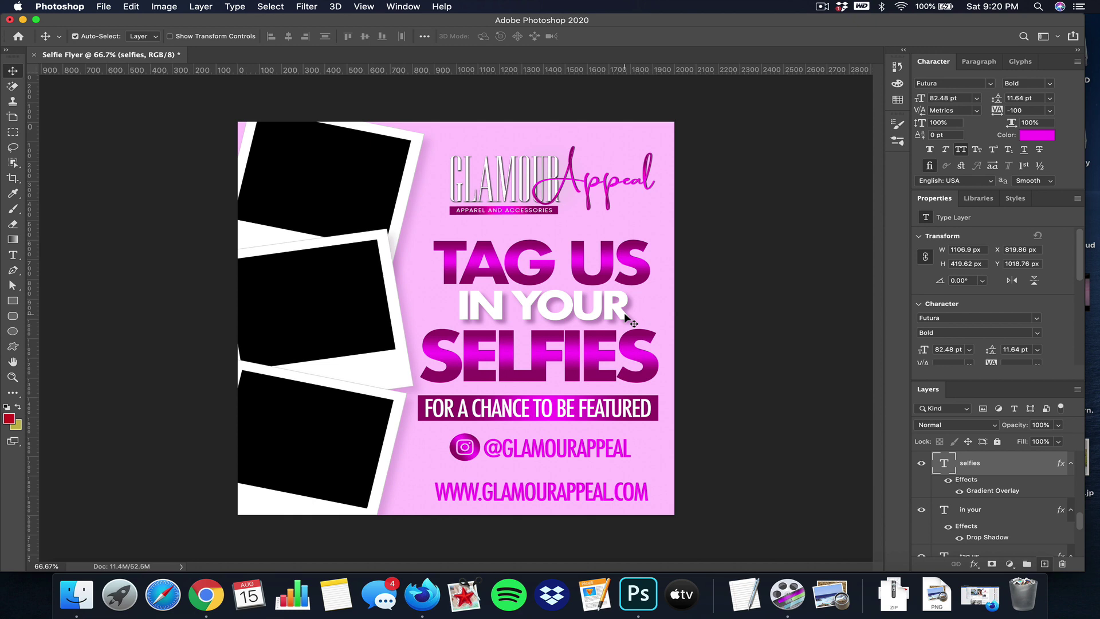
Select the top frame's black rectangle, switch to Finder and open the Clipart and Stock folder on the My Cloud Home drive beside the canvas.
click(347, 200)
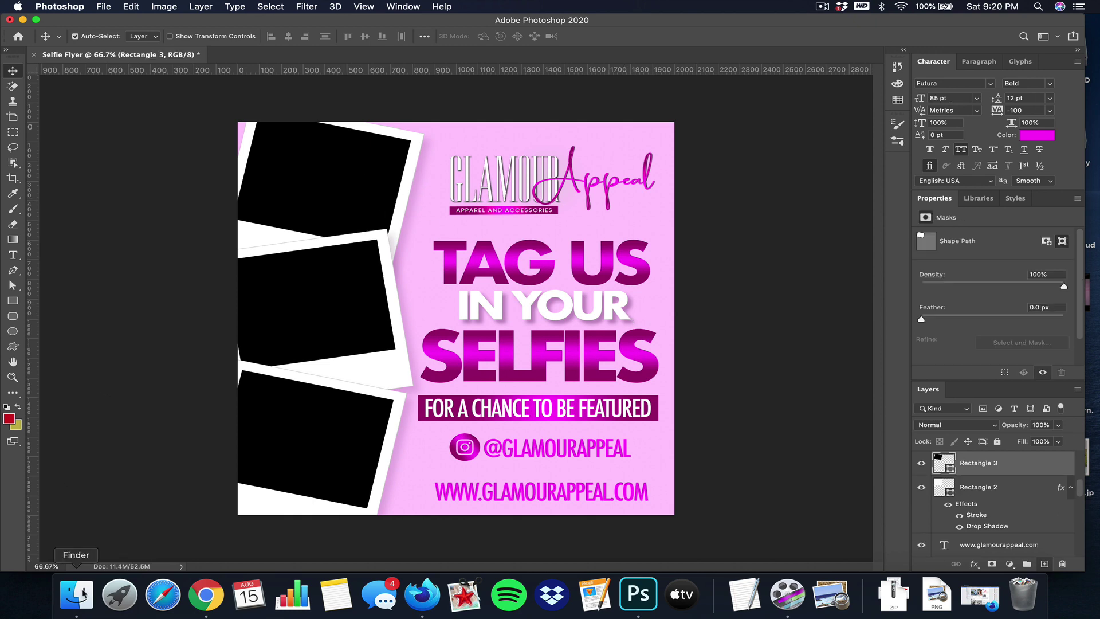
click(77, 594)
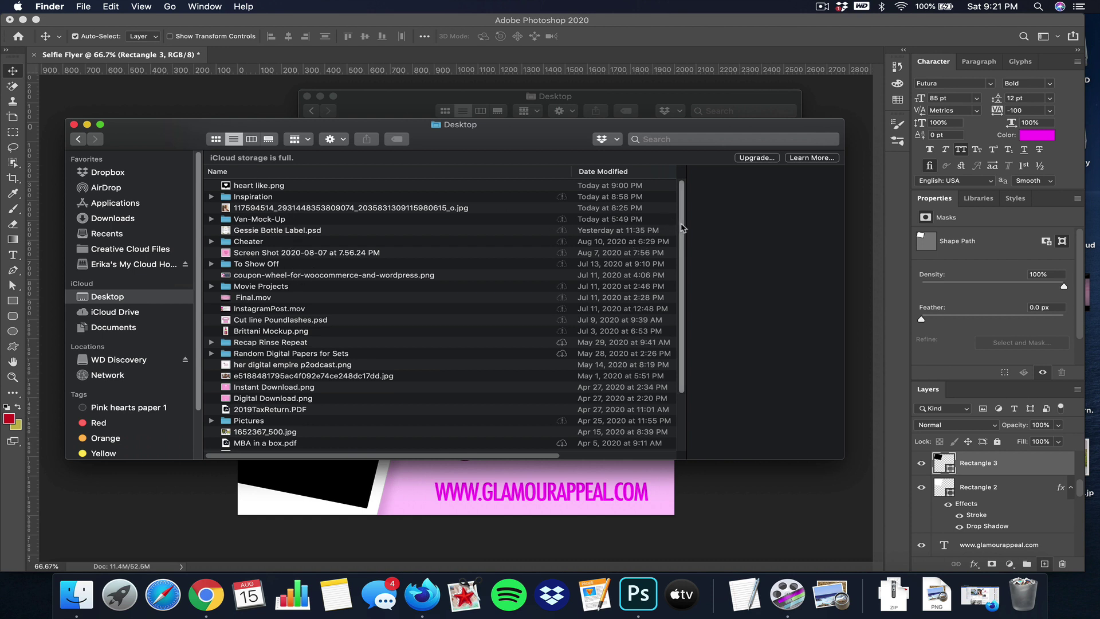
scroll(674, 229, down, 5)
scroll(669, 275, down, 3)
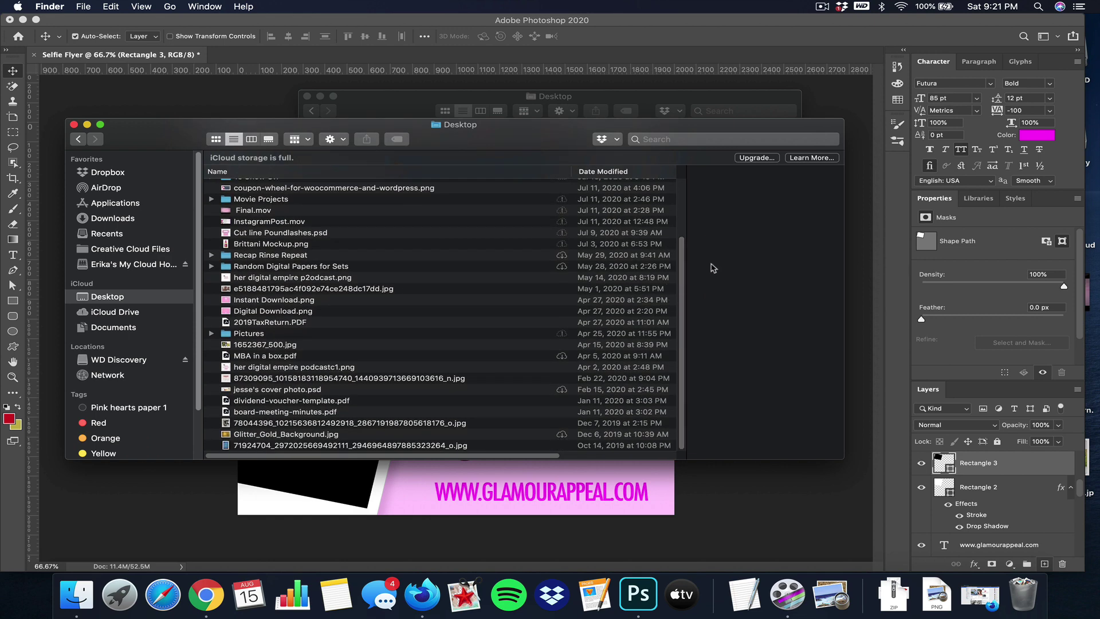
scroll(315, 247, up, 4)
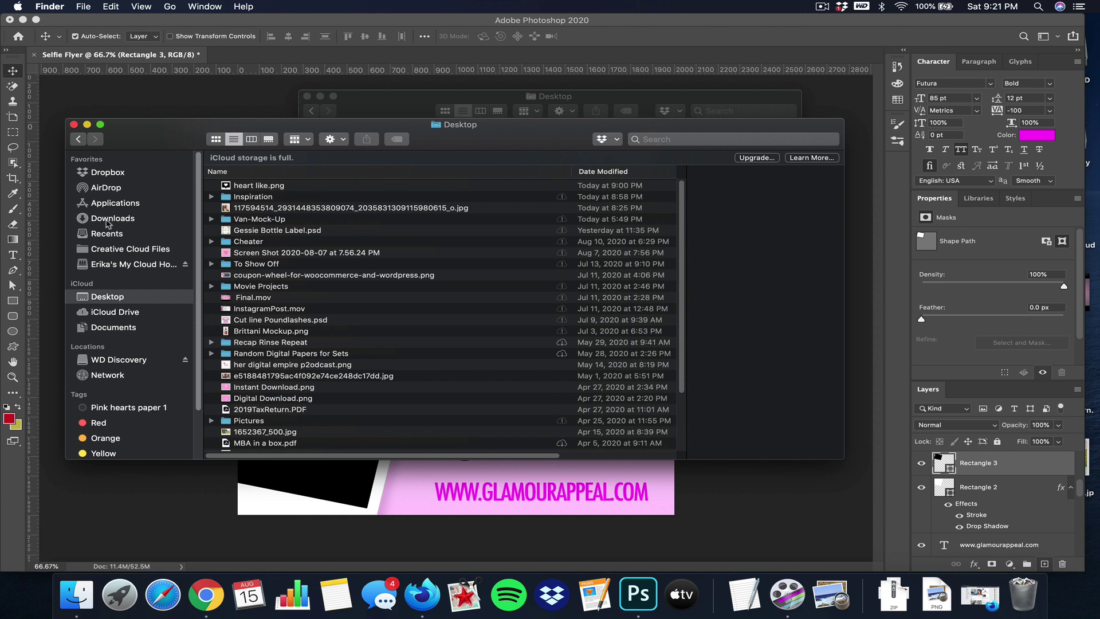
click(129, 265)
double_click(456, 212)
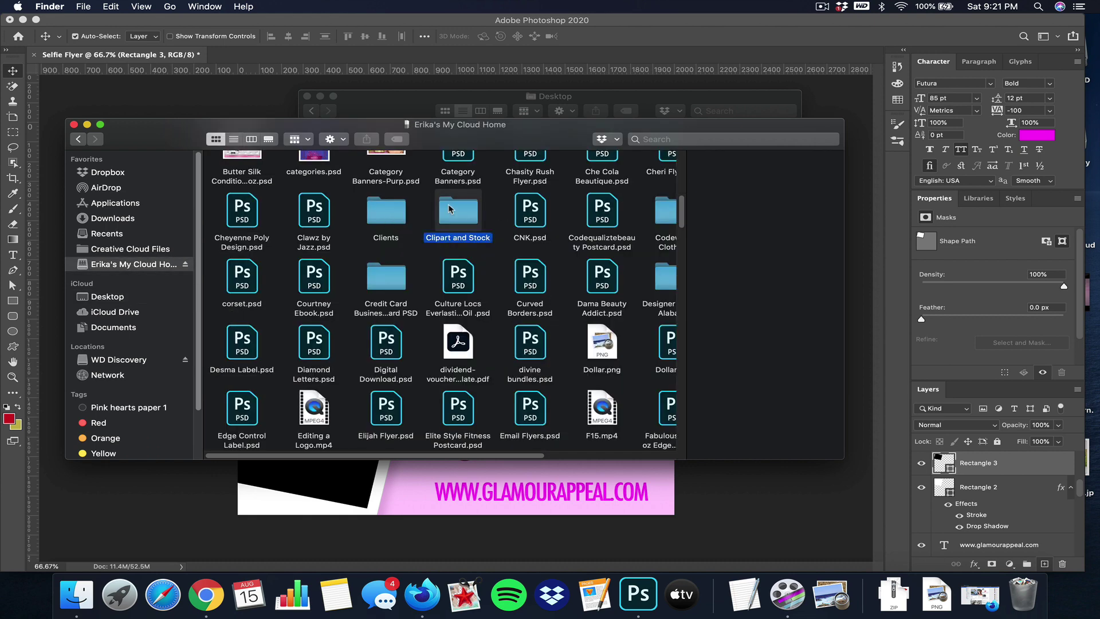
scroll(491, 216, down, 5)
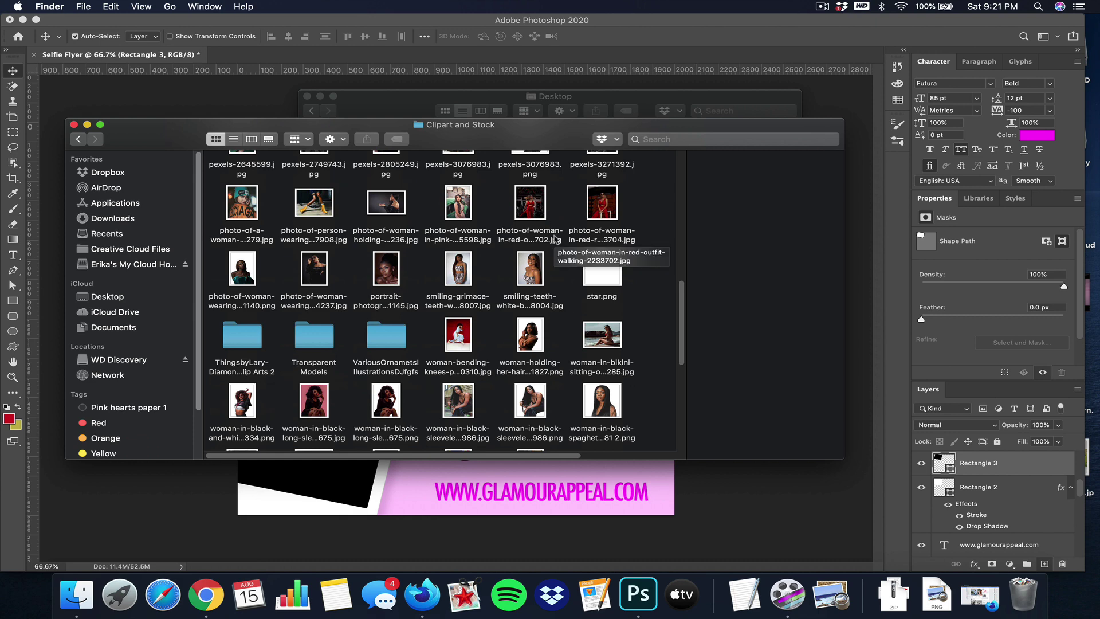
drag(450, 132, 725, 149)
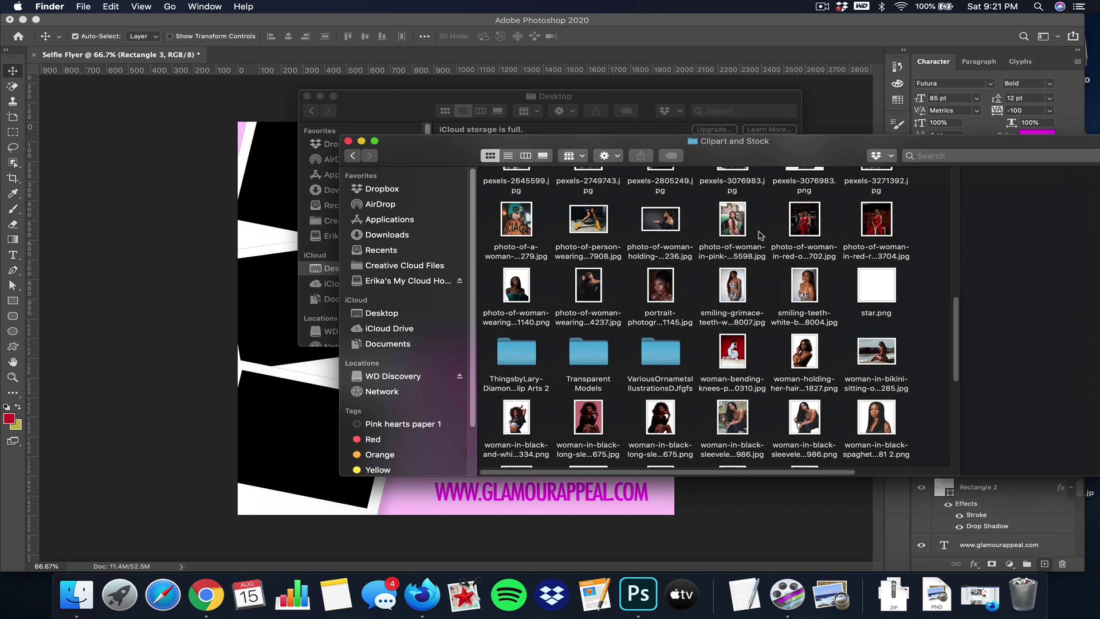
Place photo-of-a-woman-wearing-beanie-2584279.jpg over the top frame, scaled to about 10% and rotated about 11.8° to match its tilt.
click(516, 220)
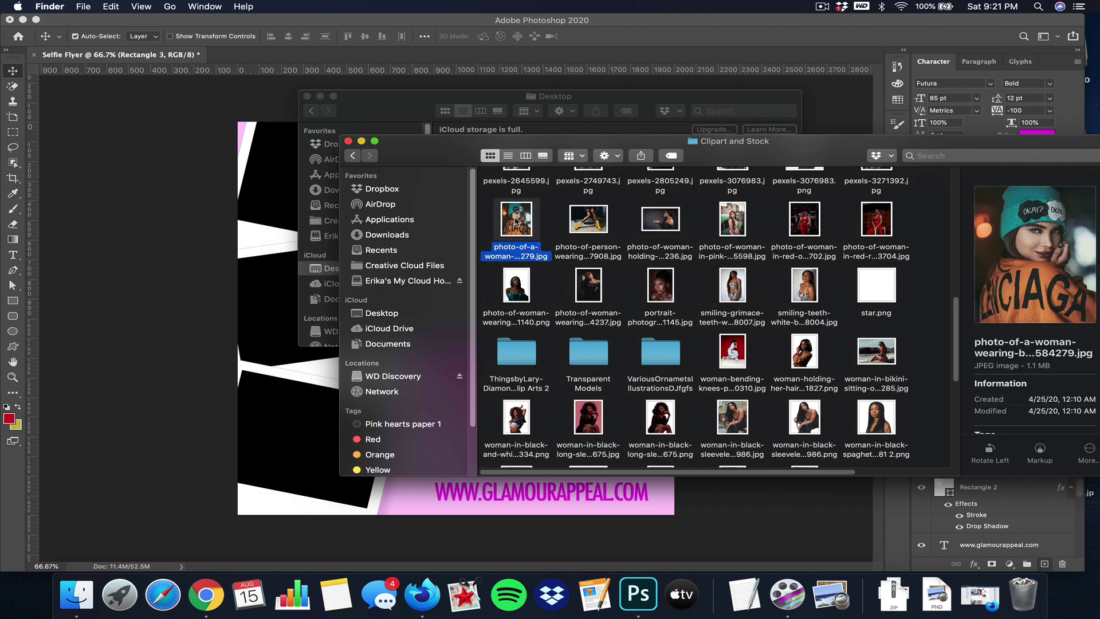
drag(517, 231, 278, 195)
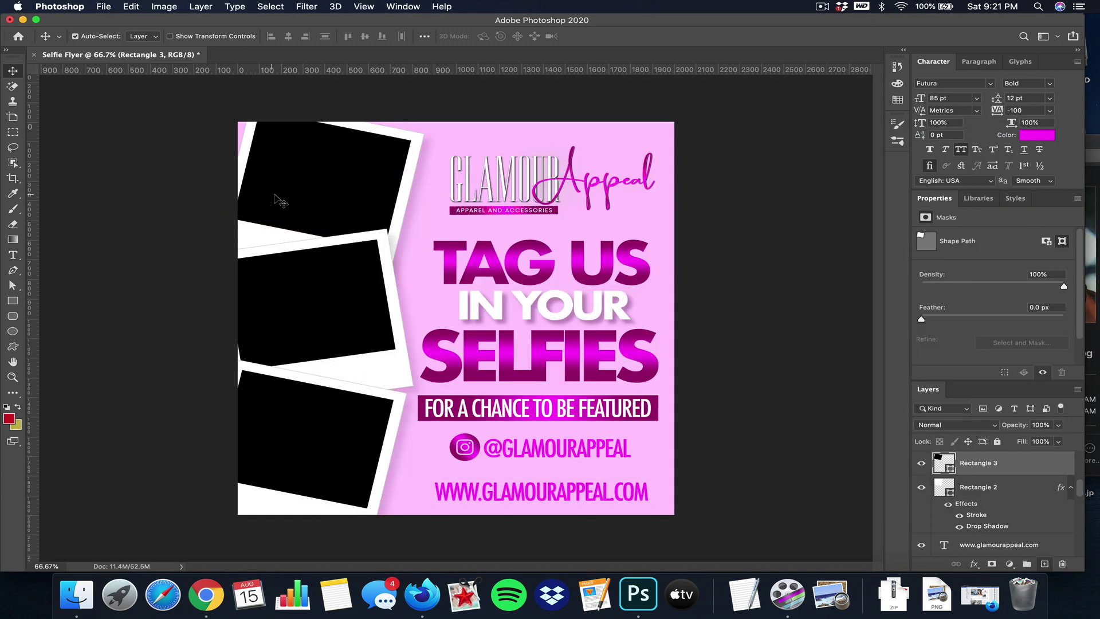
drag(455, 121, 452, 318)
drag(463, 364, 328, 163)
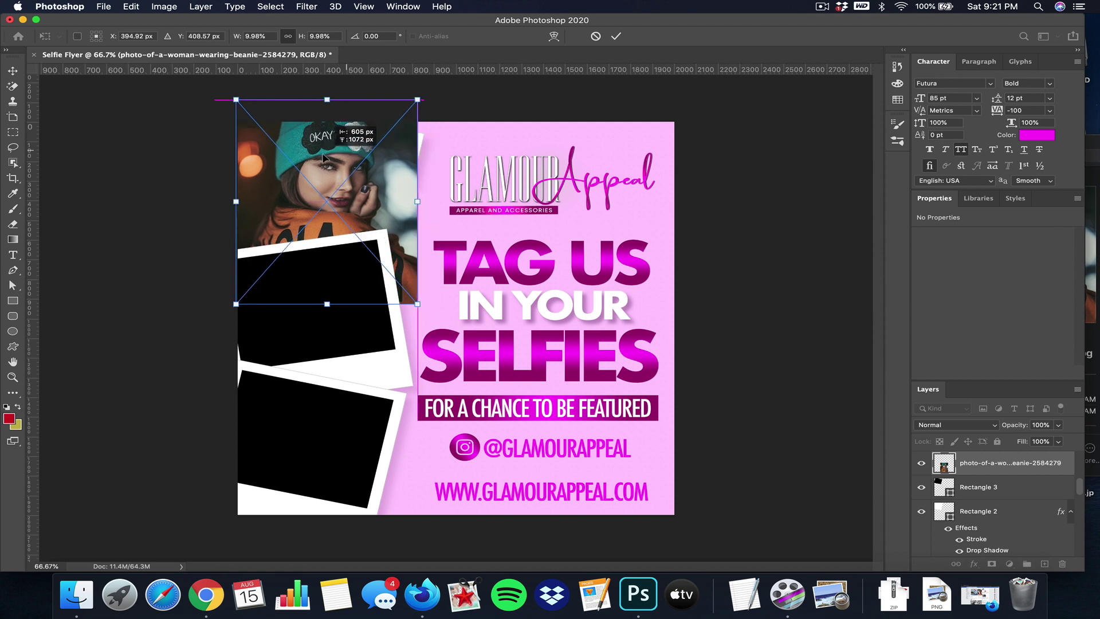
drag(419, 84, 439, 103)
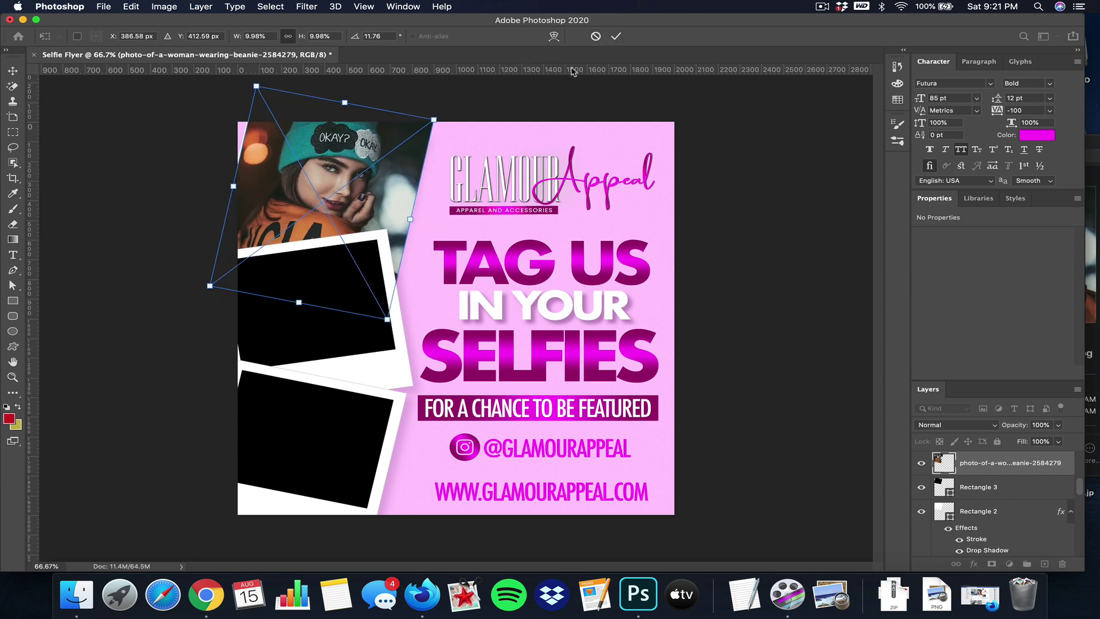
click(616, 36)
Reposition the beanie photo over the top frame and clip it to the black rectangle below with a clipping mask.
drag(244, 155, 411, 191)
key(alt+bracketleft)
drag(422, 205, 351, 204)
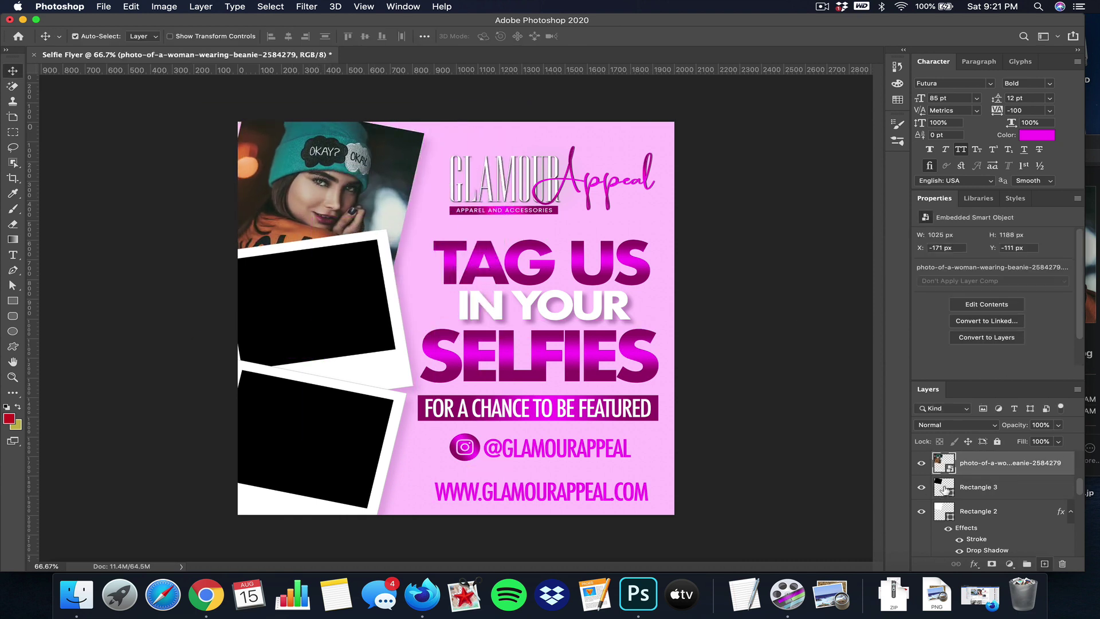
right_click(990, 467)
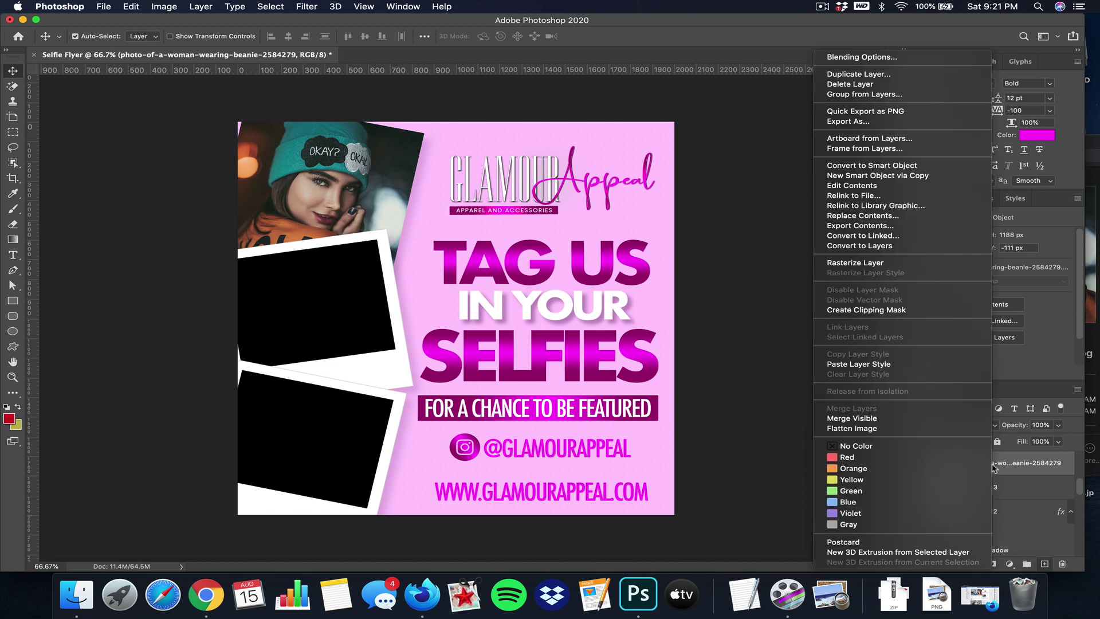
click(885, 310)
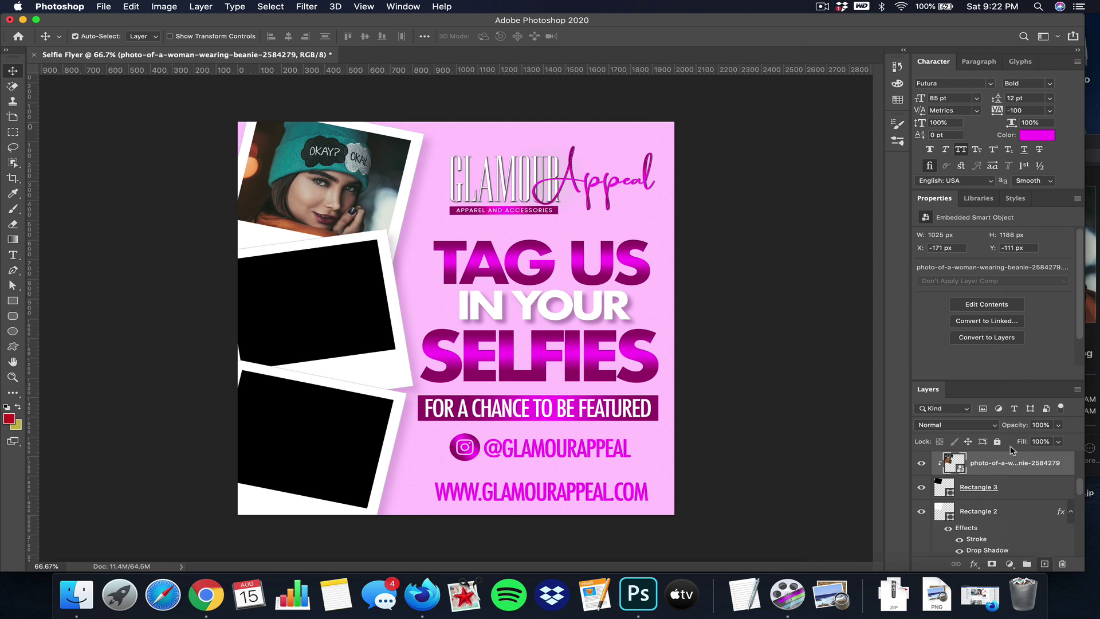
Scale the clipped beanie photo down to about 8.8% and reposition it so the face fits the top frame.
key(super+t)
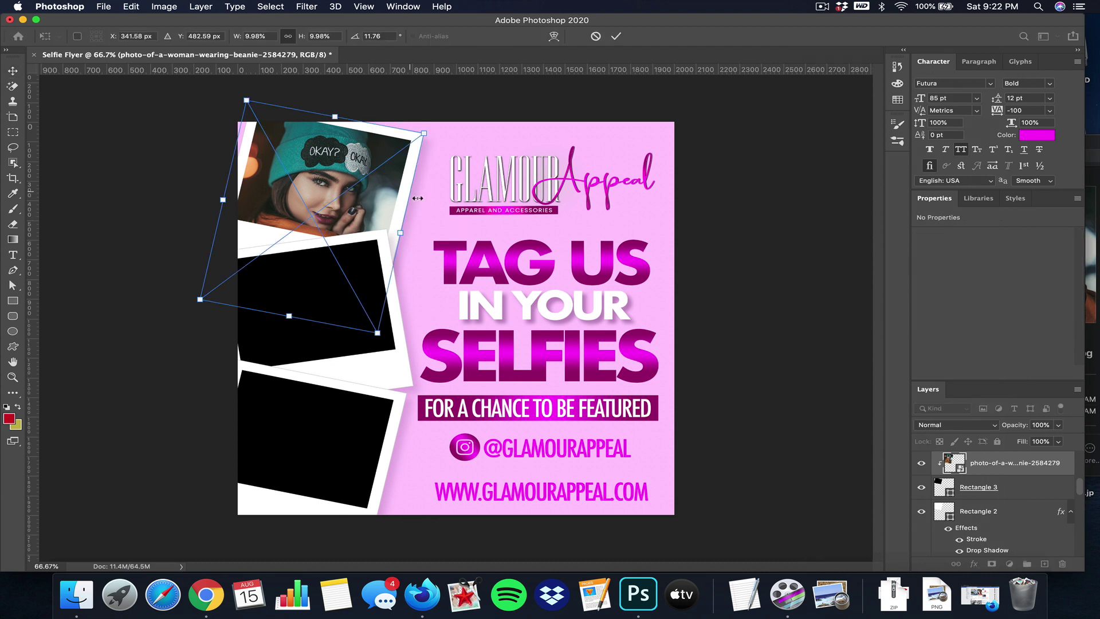
drag(221, 201, 236, 203)
drag(399, 230, 330, 199)
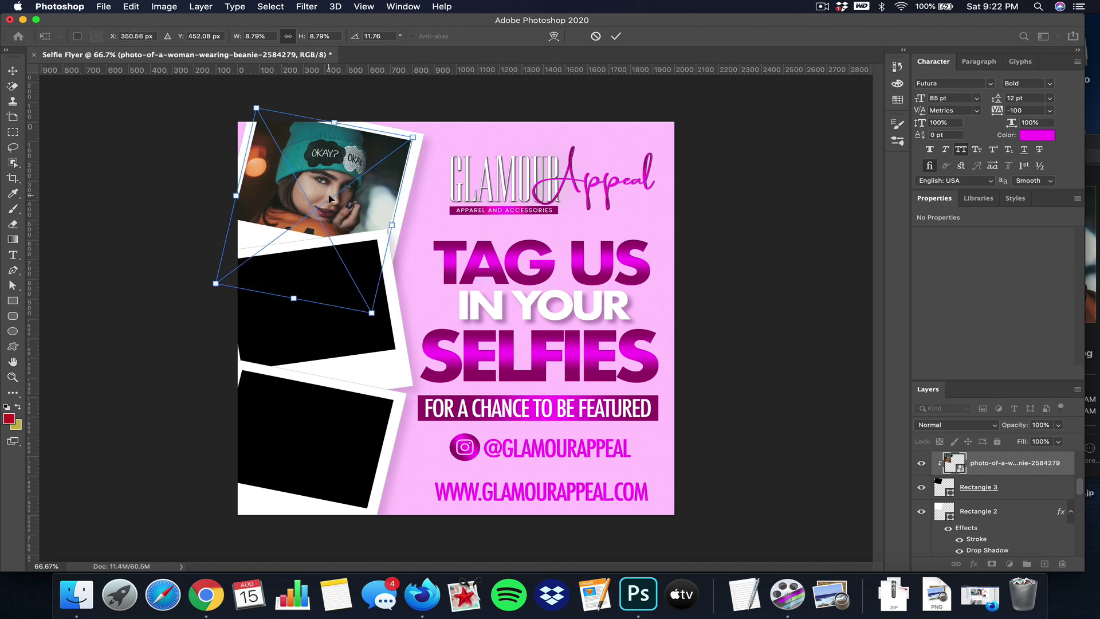
click(616, 36)
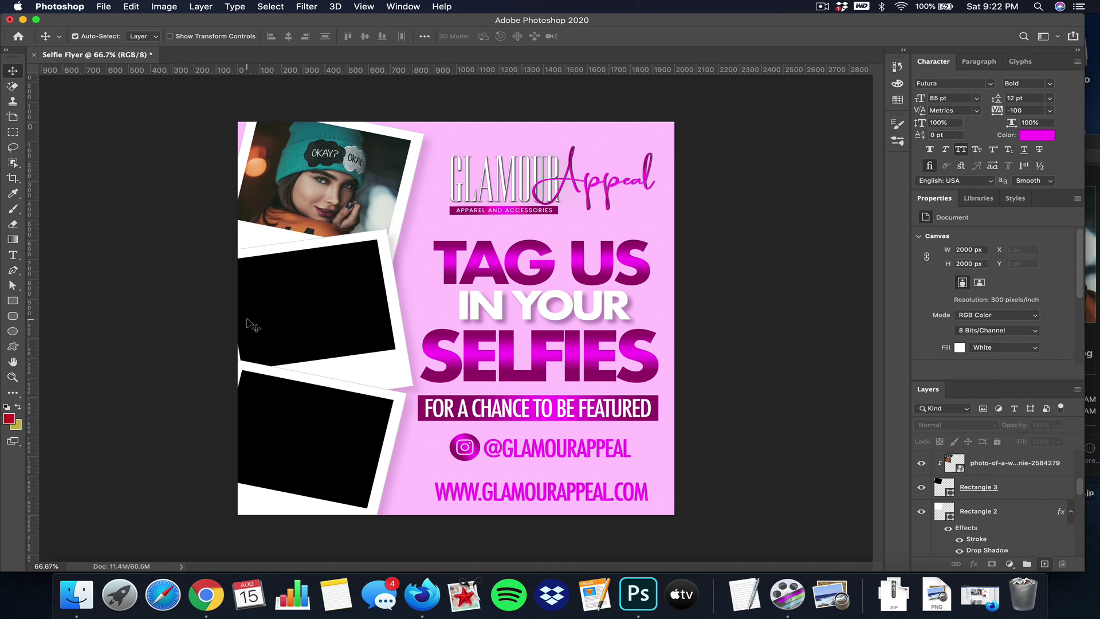
Select the middle frame's black rectangle and place woman-in-white-tube-top-and-white-skirt-4310959.jpg from the Clipart and Stock folder.
key(super+j)
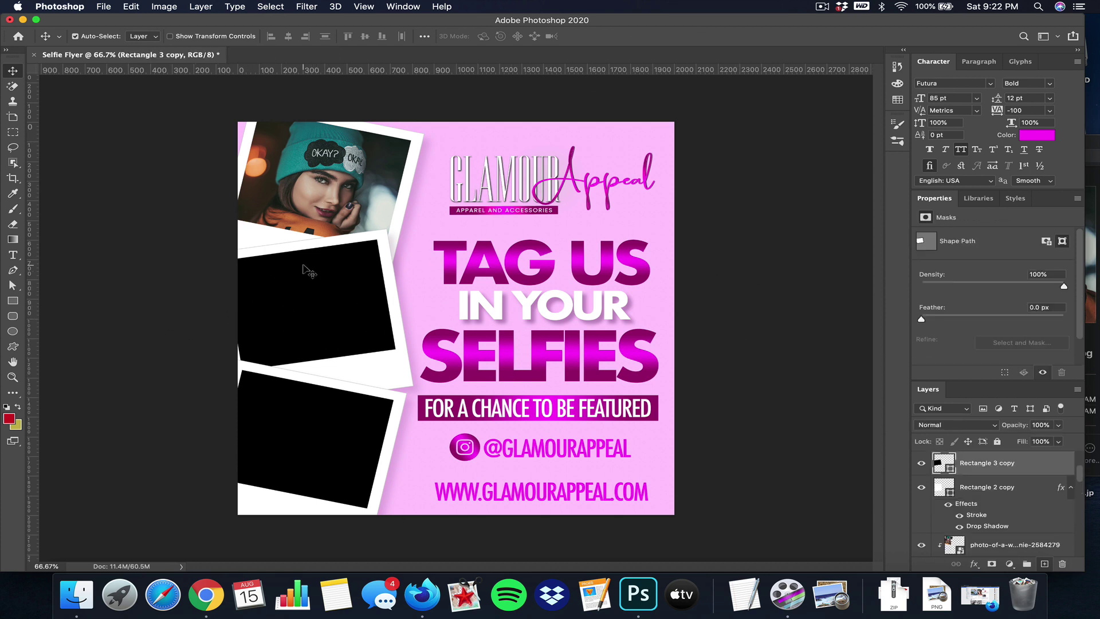
click(76, 595)
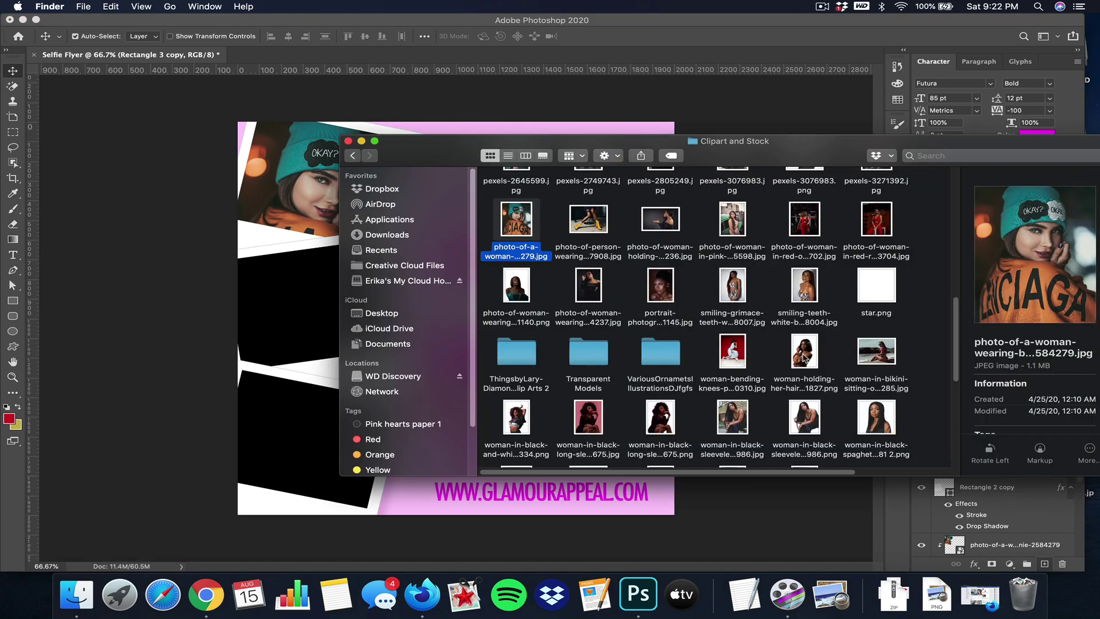
scroll(805, 367, down, 3)
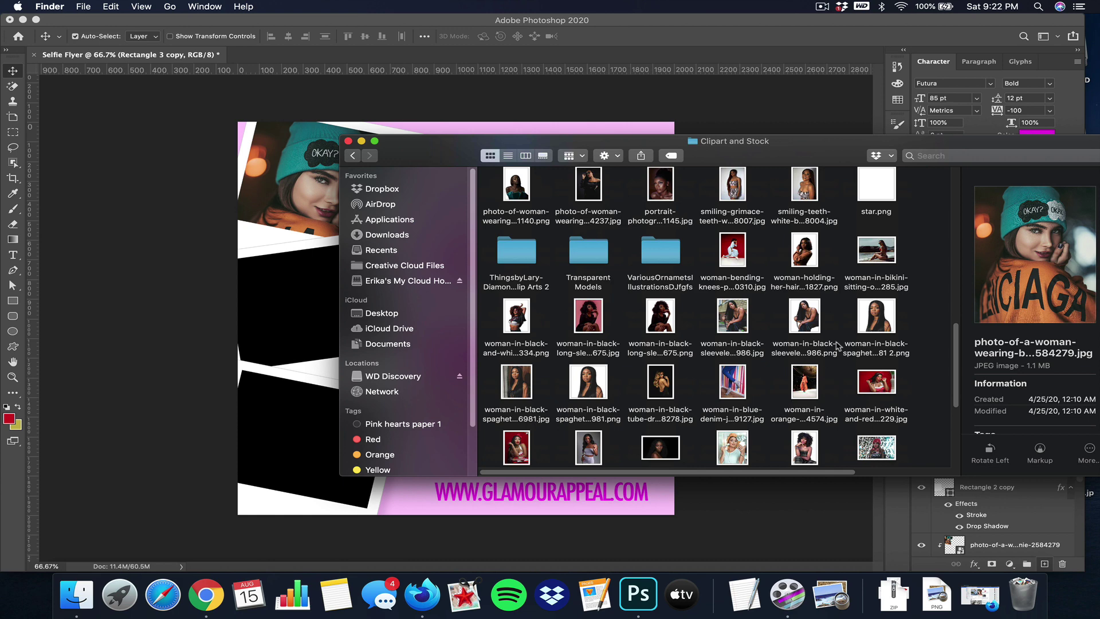
scroll(845, 342, down, 5)
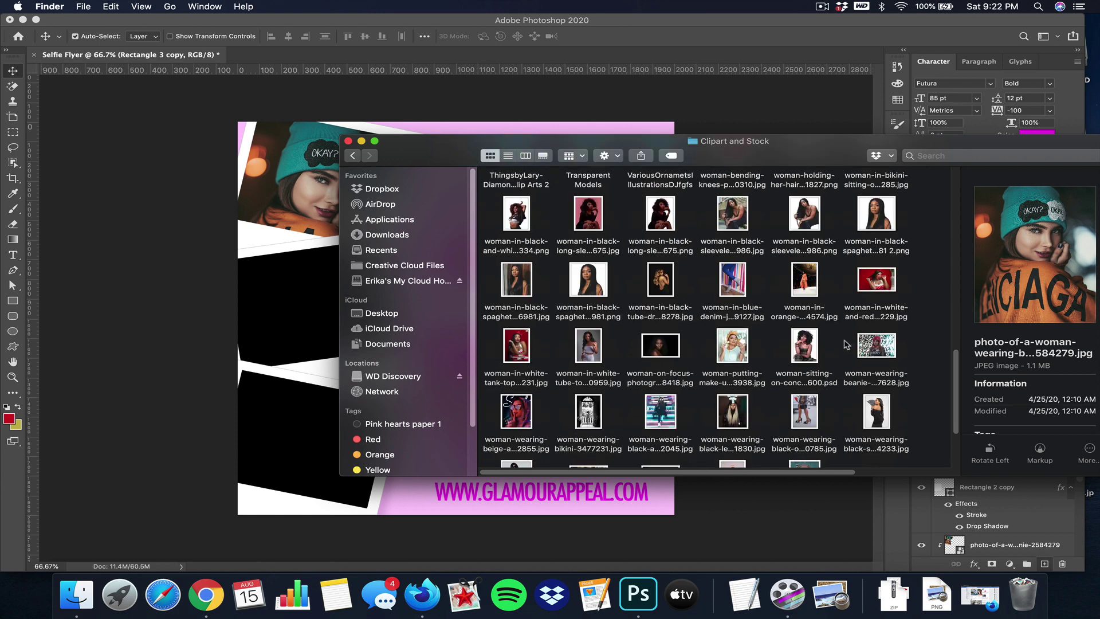
click(591, 292)
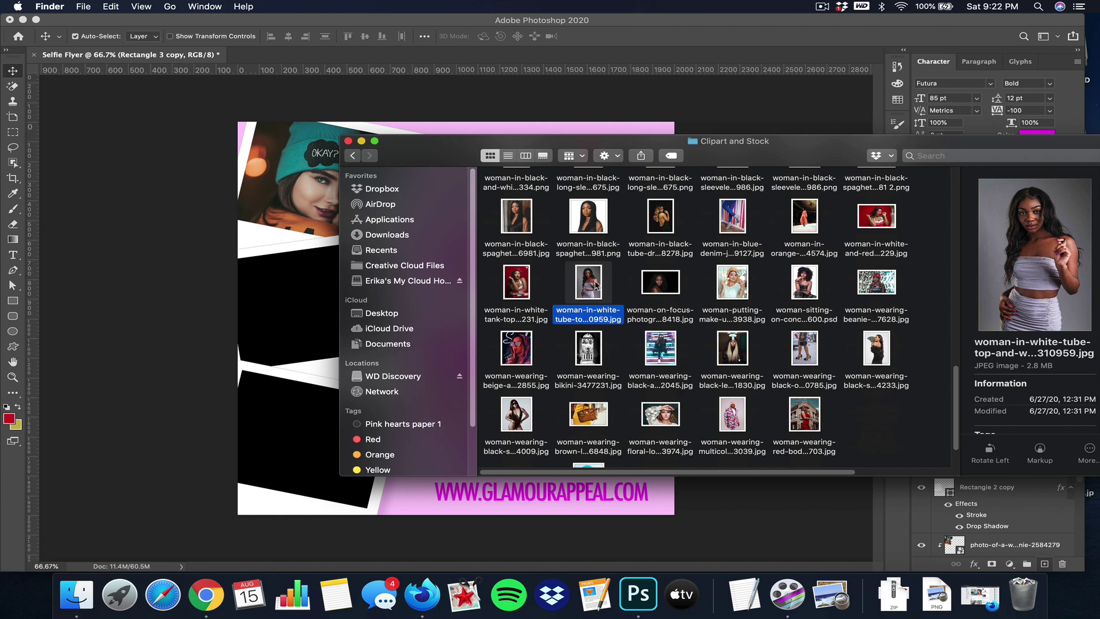
drag(384, 328, 295, 320)
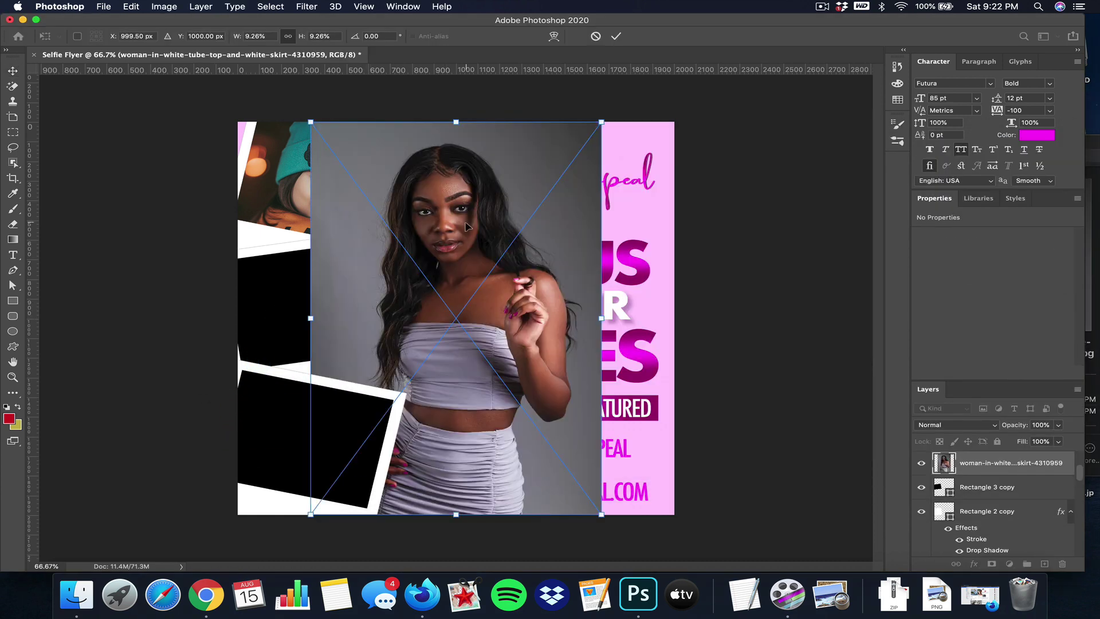
Scale the white tube top photo to about 5.5%, rotate it about -6° and position it over the middle frame.
drag(334, 312, 334, 310)
drag(321, 214, 322, 326)
drag(352, 390, 345, 288)
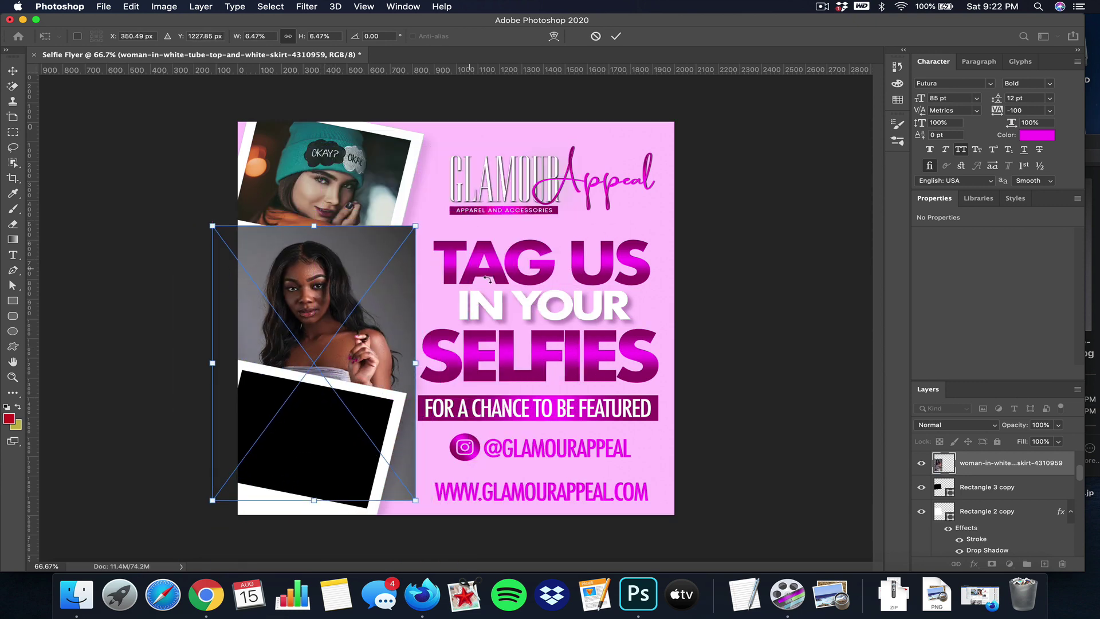
drag(500, 313, 485, 276)
drag(292, 227, 292, 268)
drag(318, 325, 320, 288)
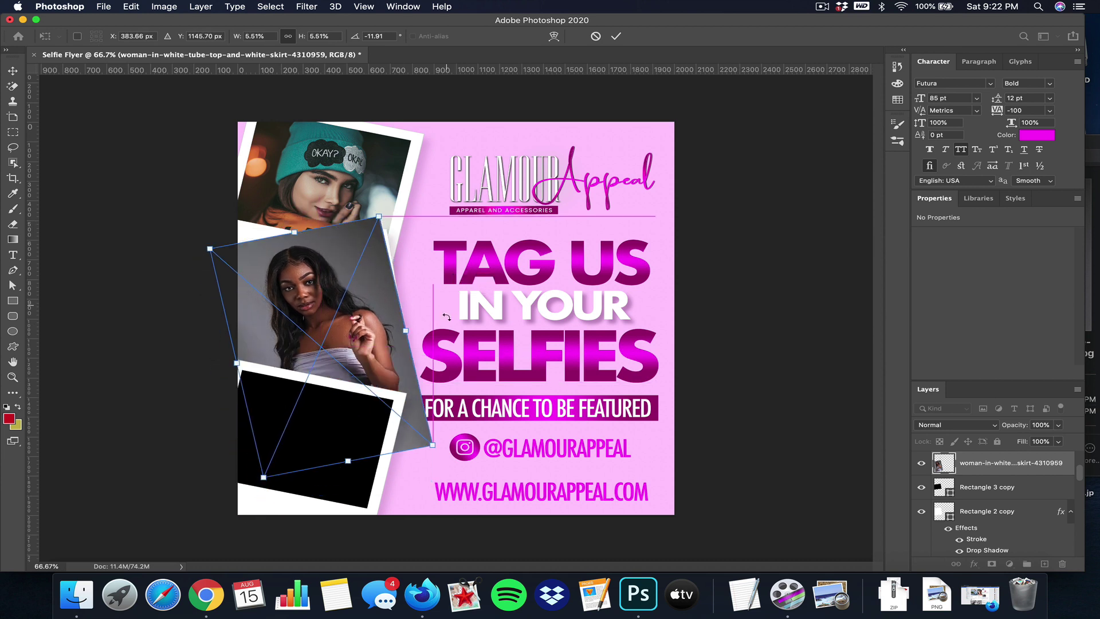
mouse_move(433, 312)
mouse_down()
mouse_move(434, 336)
mouse_move(434, 326)
mouse_up()
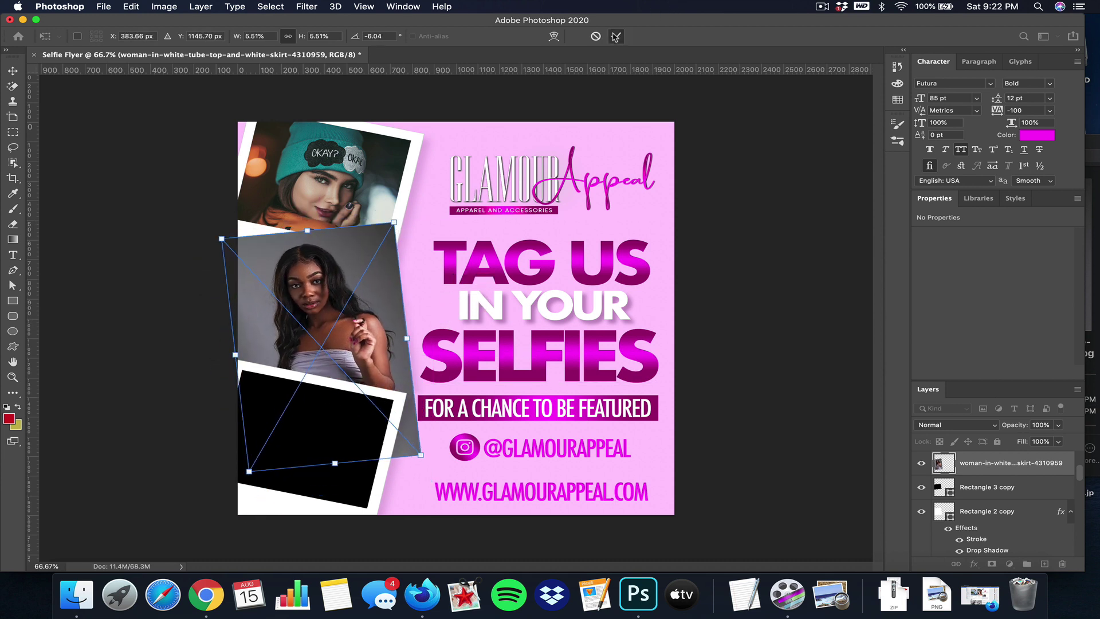
click(616, 36)
Clip the white tube top photo to the middle black rectangle and shift it slightly up and left within the frame.
right_click(1014, 464)
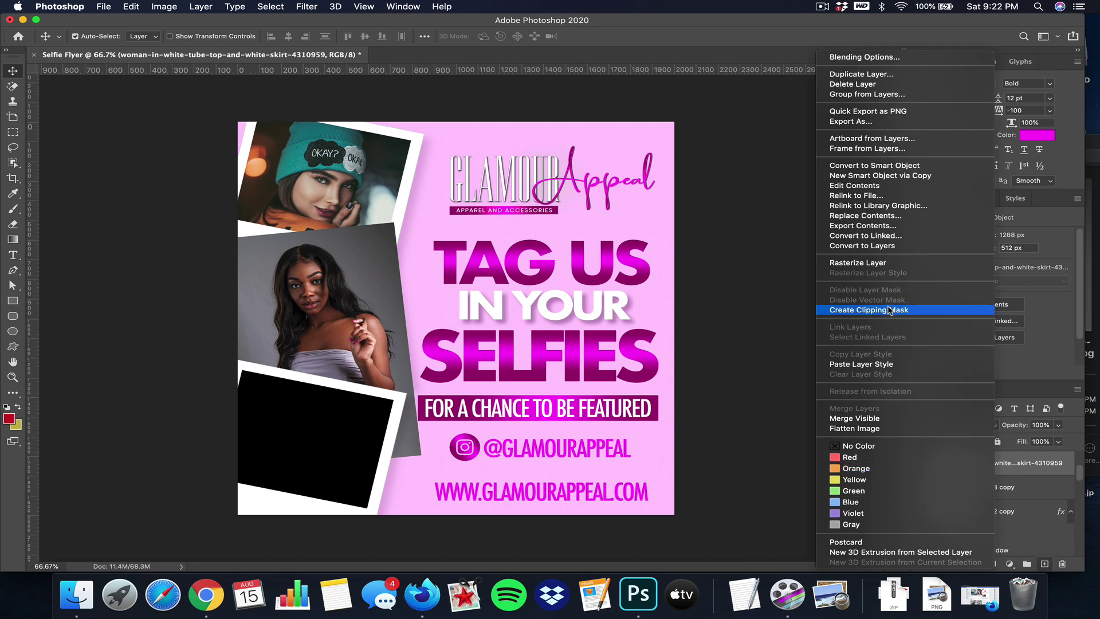
click(890, 310)
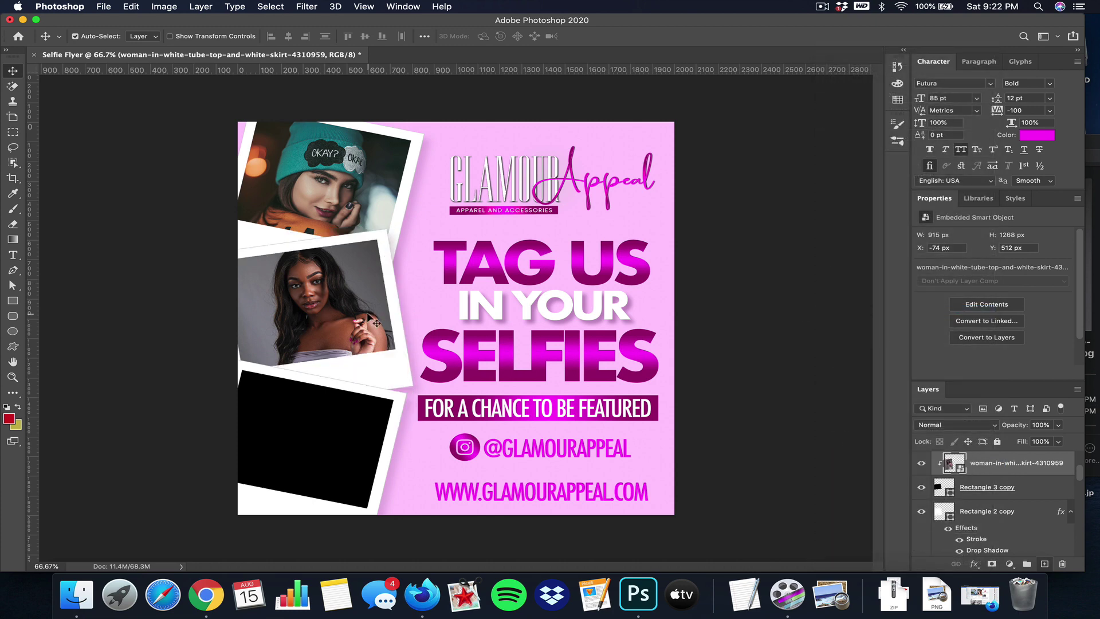
drag(376, 324, 362, 311)
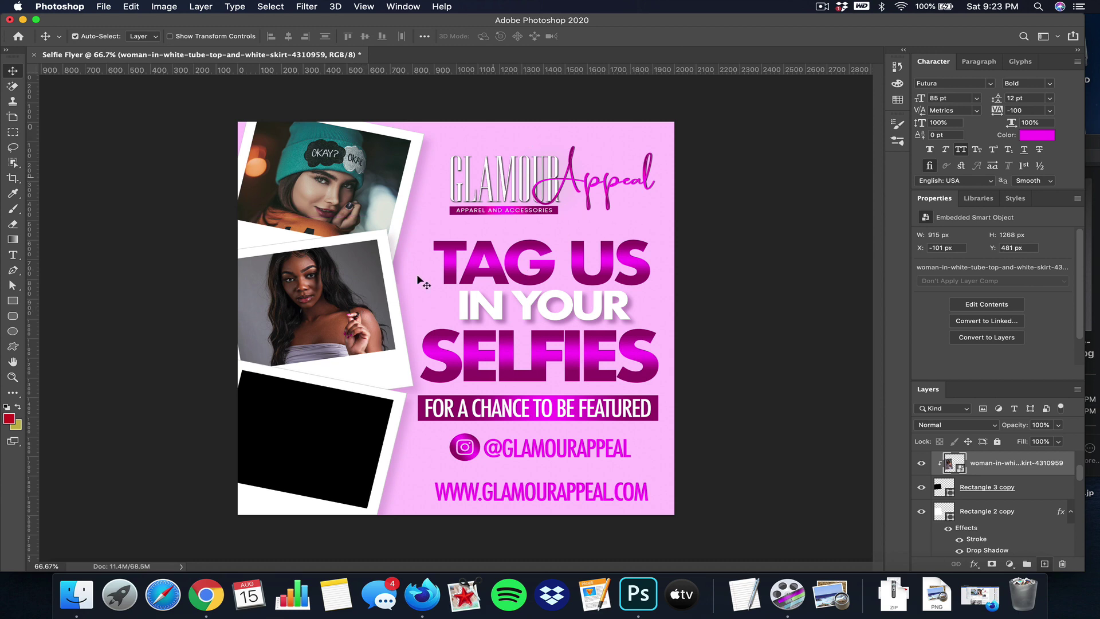
Select the bottom frame's black rectangle and preview portrait photos in the Clipart and Stock folder to fill it.
click(324, 448)
click(76, 595)
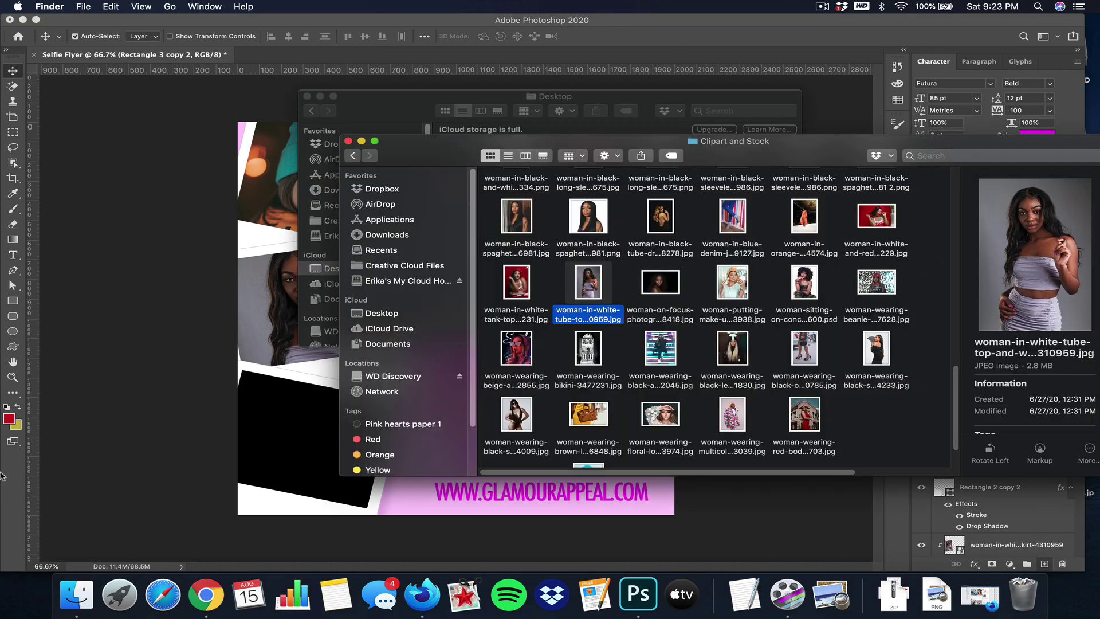
click(734, 290)
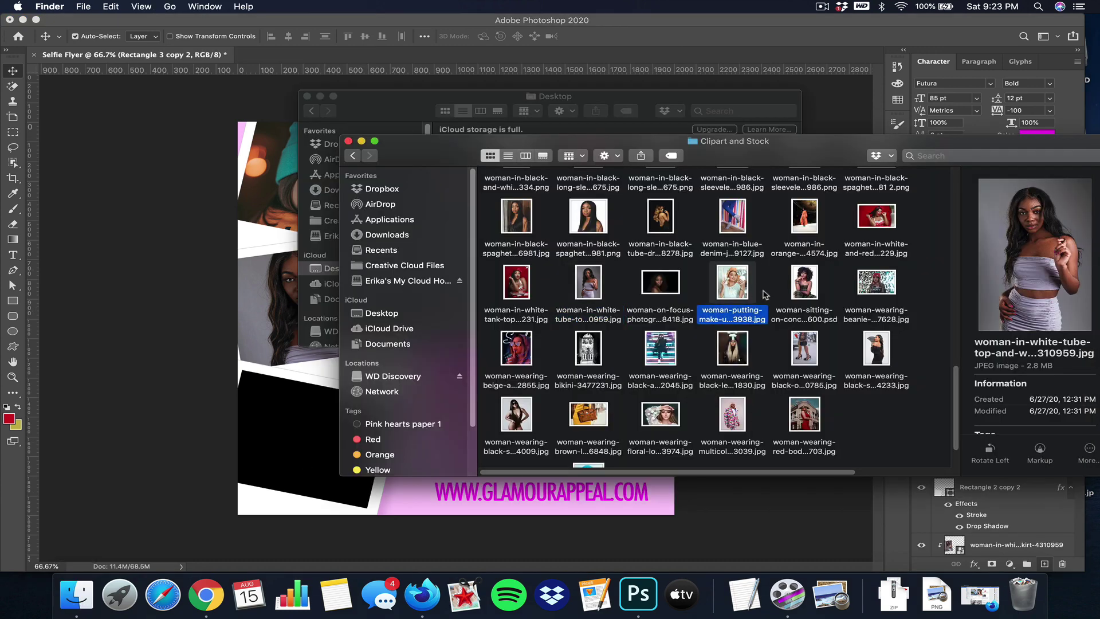
click(807, 309)
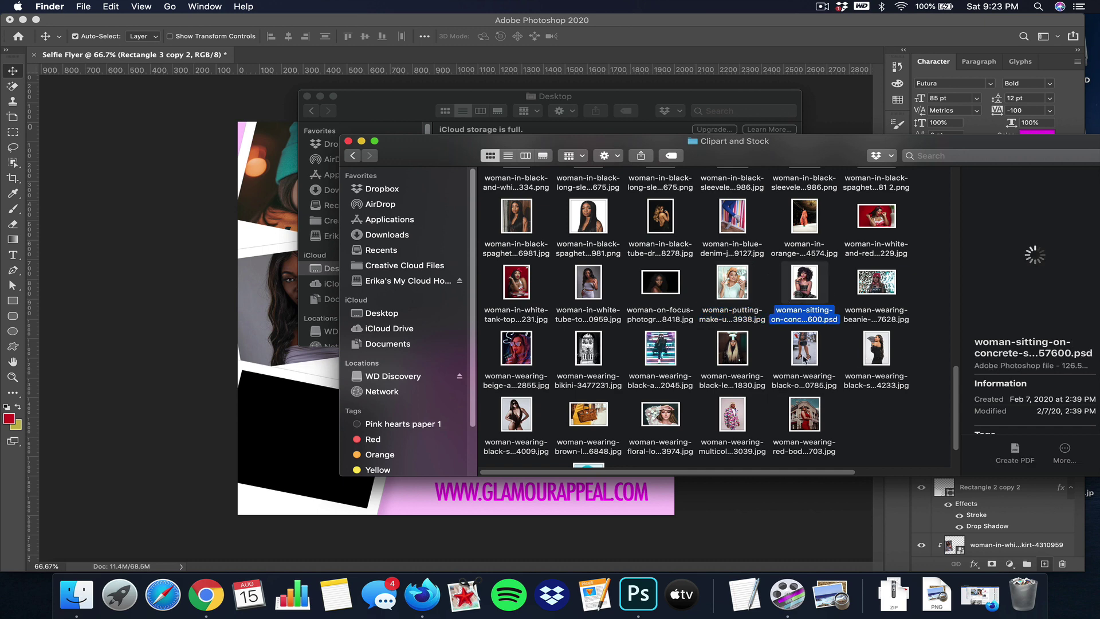
click(746, 359)
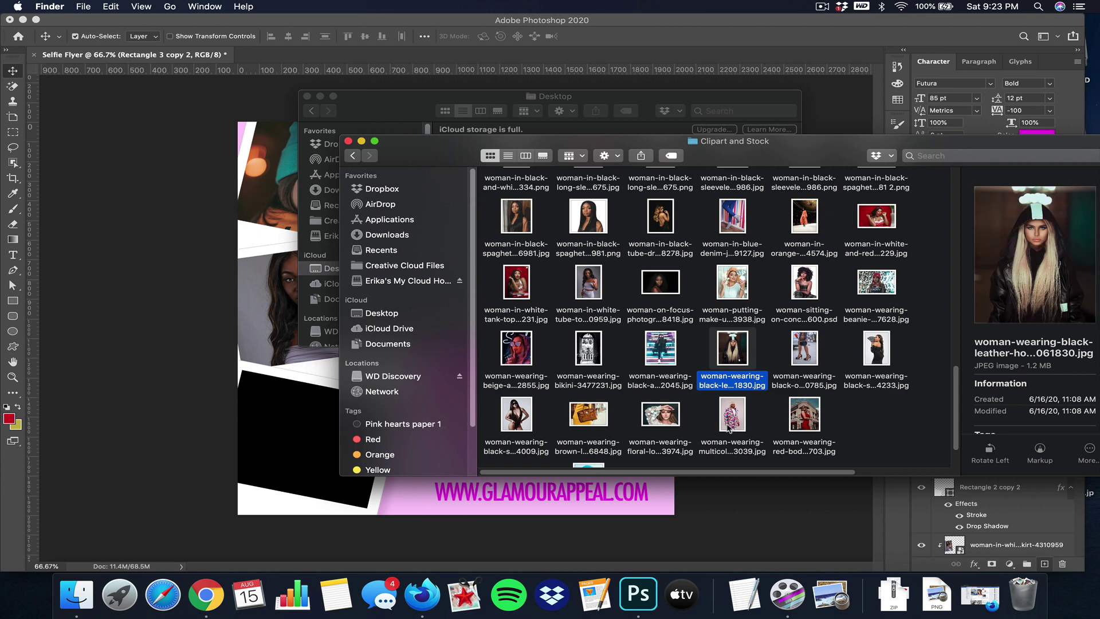
Look through the Clipart and Stock folder and preview candidate model photos for the flyer's empty black frame.
scroll(600, 411, down, 2)
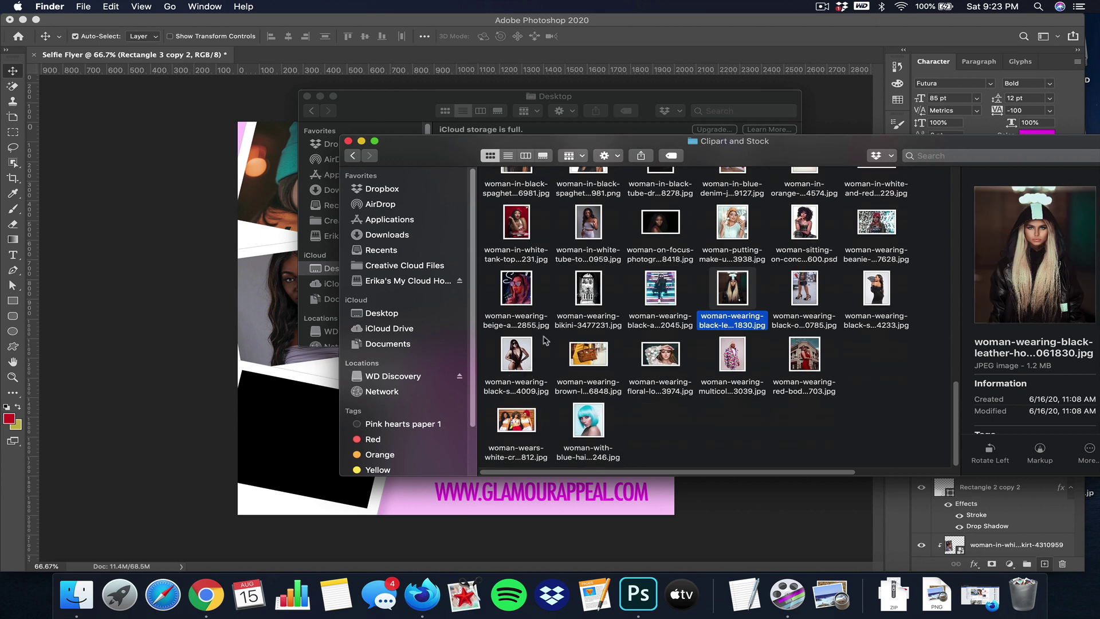
scroll(602, 394, up, 5)
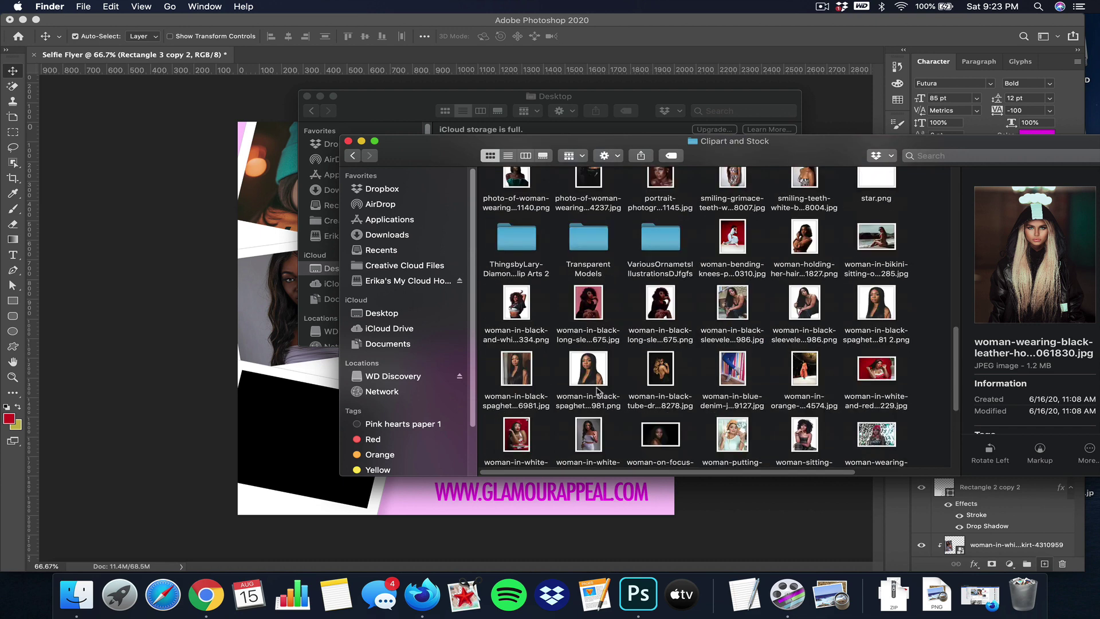
scroll(595, 392, up, 3)
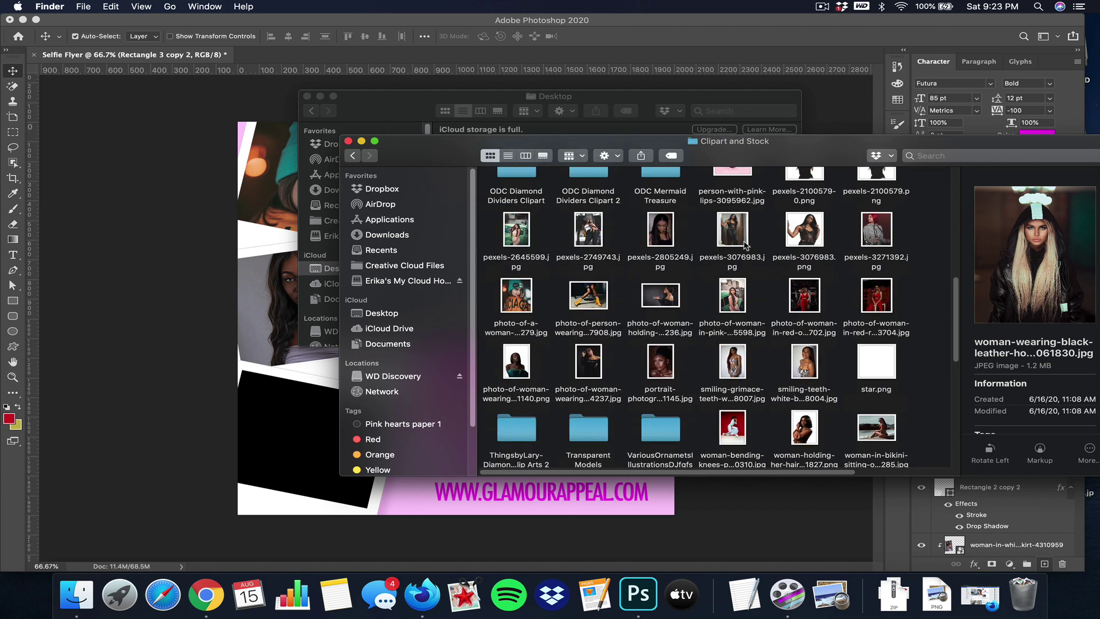
click(804, 297)
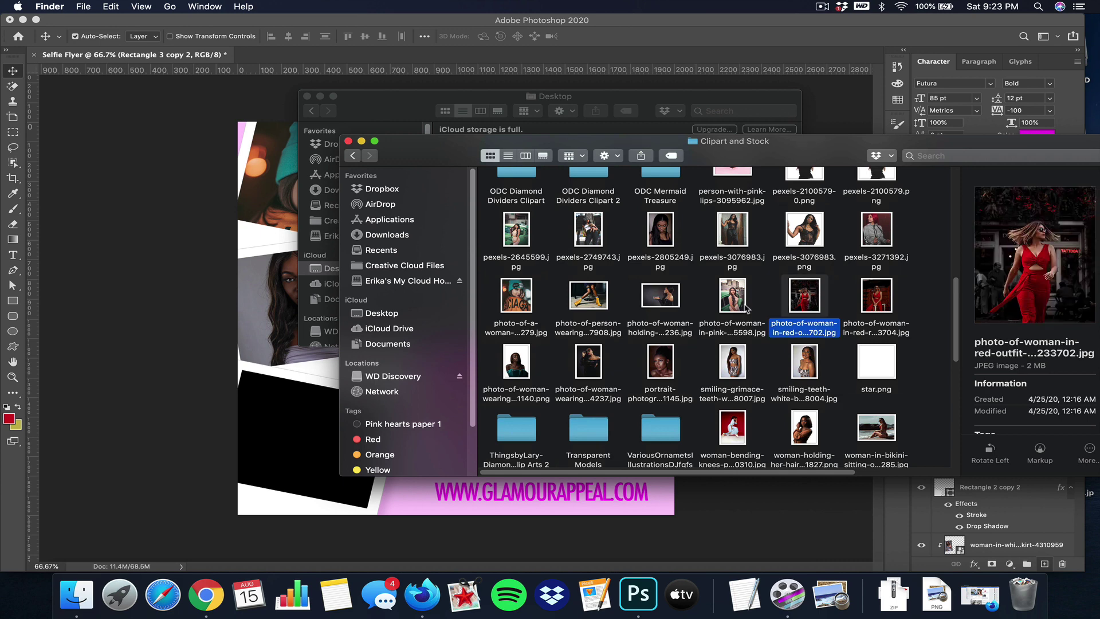
scroll(872, 251, up, 3)
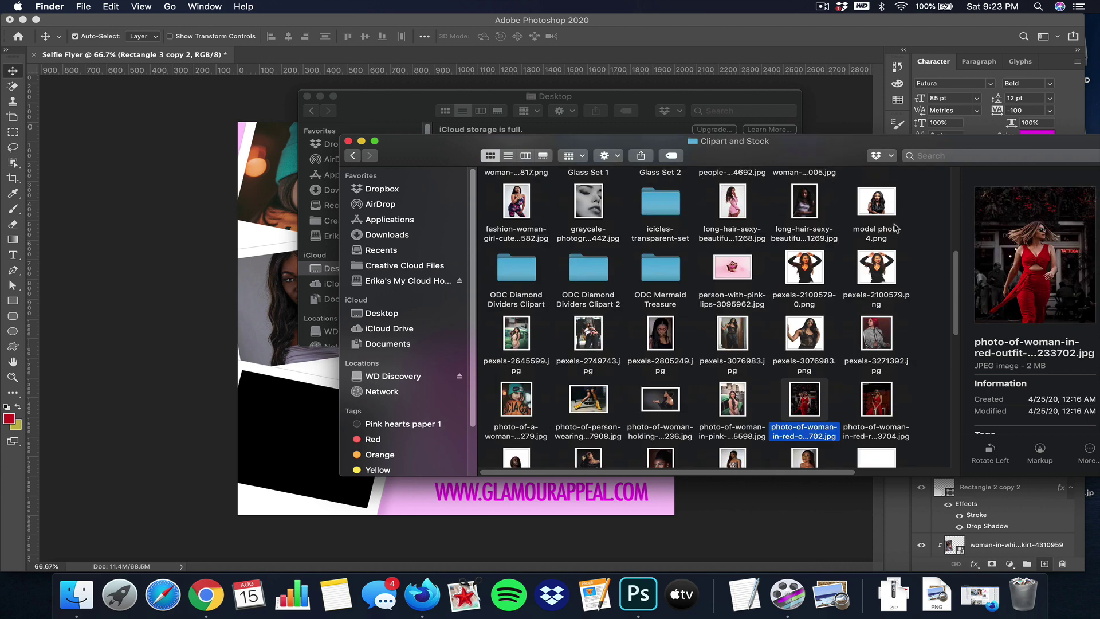
click(886, 332)
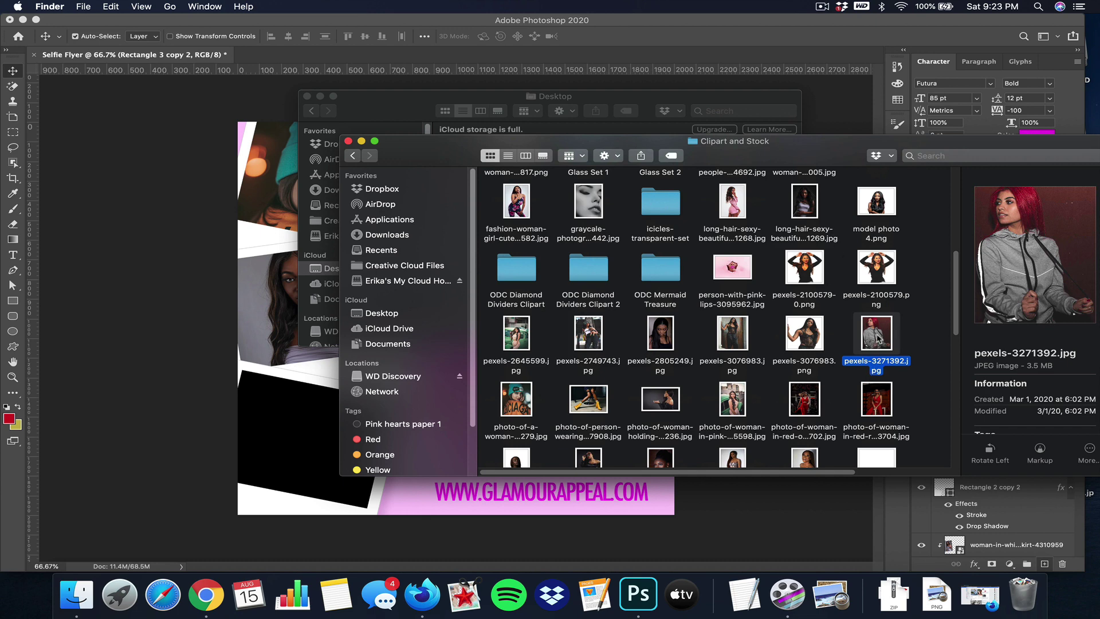
mouse_move(877, 342)
mouse_down()
mouse_move(816, 335)
mouse_move(863, 334)
mouse_up()
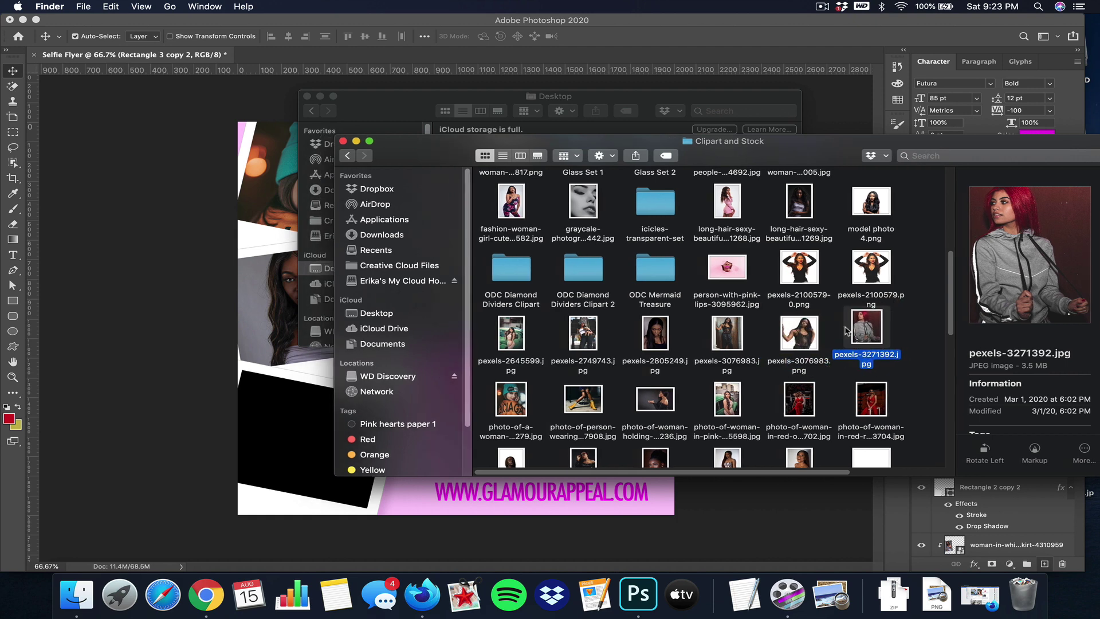
click(525, 207)
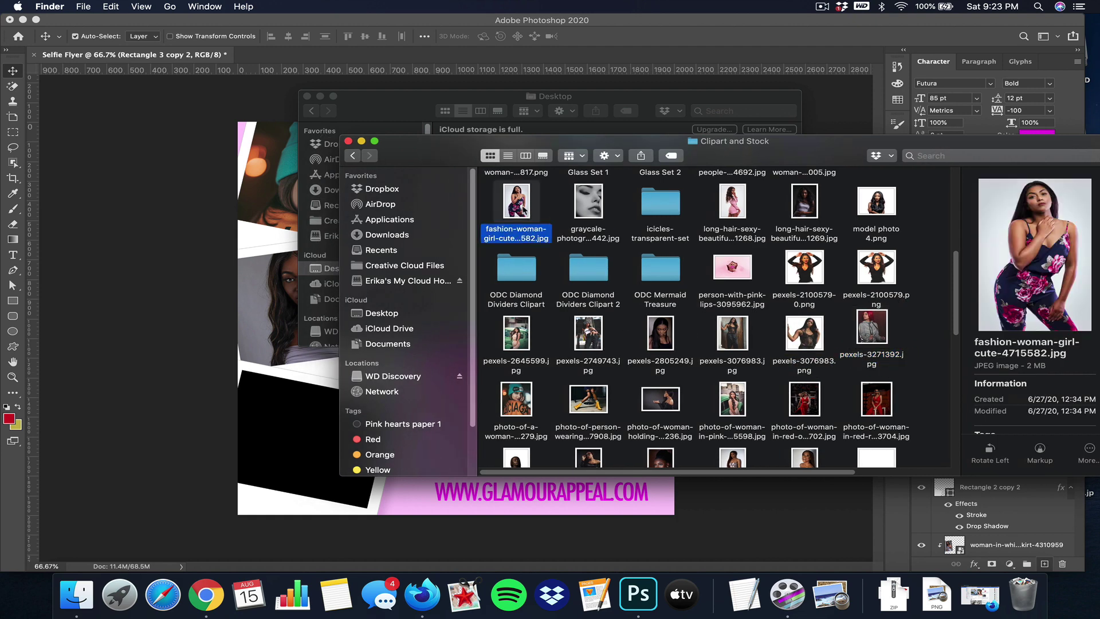
Place pexels-2749743.jpg over the bottom photo frame, scaled to about 4.53% and rotated about 12° to match the frame.
click(596, 337)
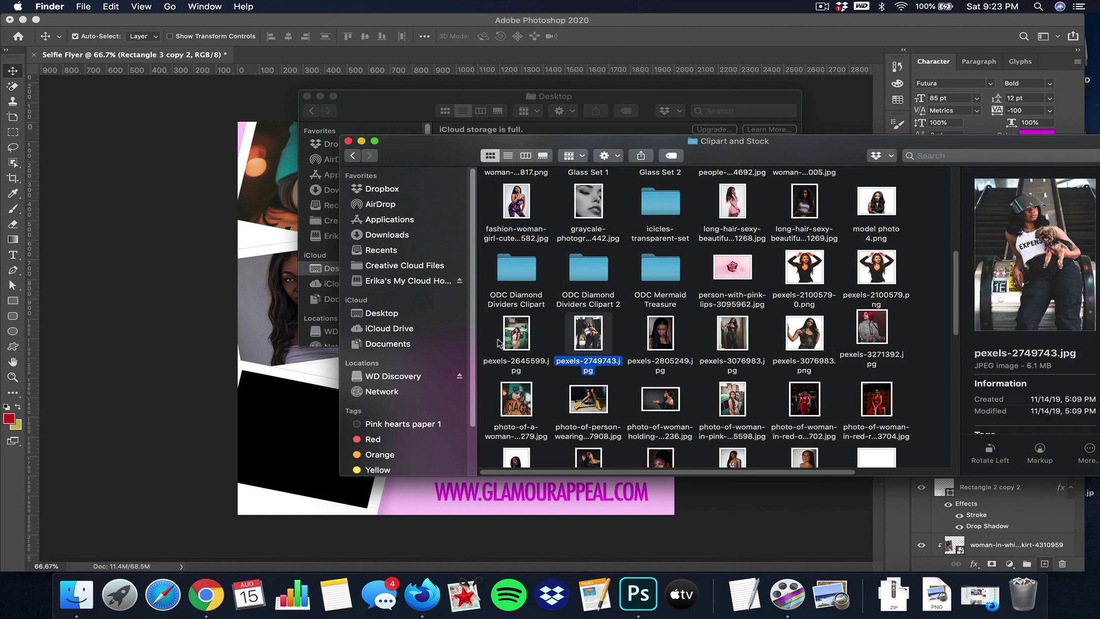
drag(593, 339, 410, 424)
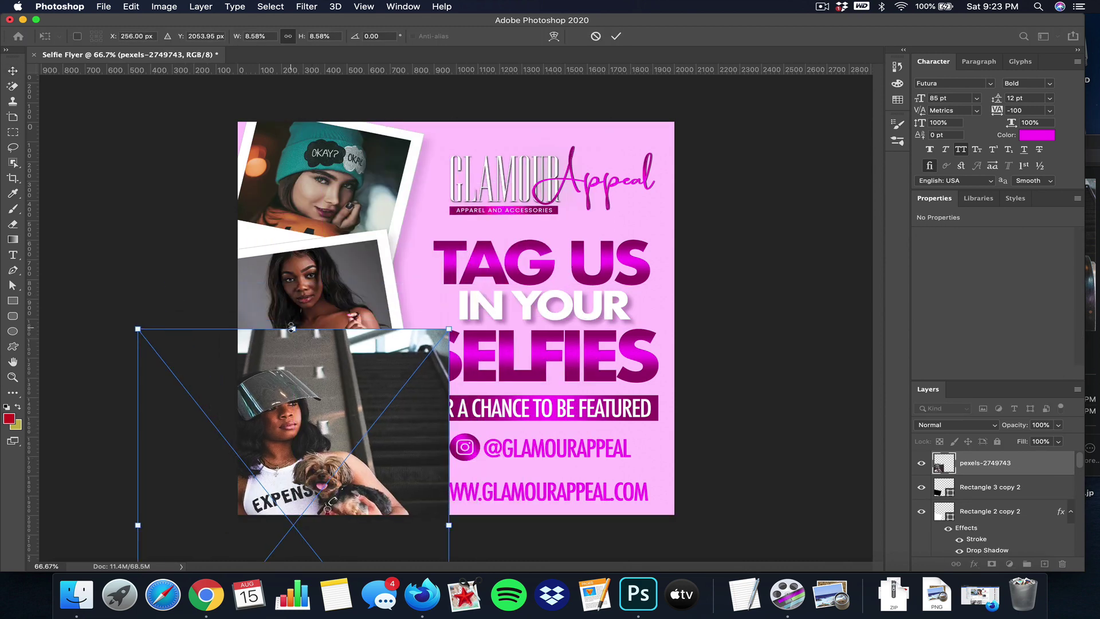
drag(291, 329, 311, 398)
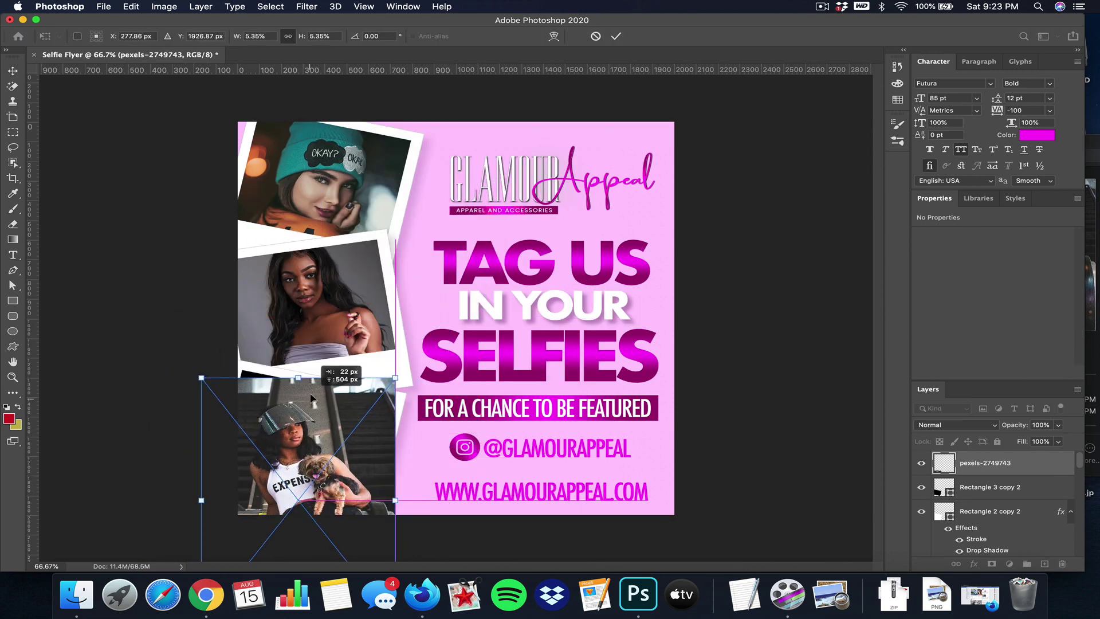
drag(344, 322, 378, 335)
drag(327, 381, 324, 409)
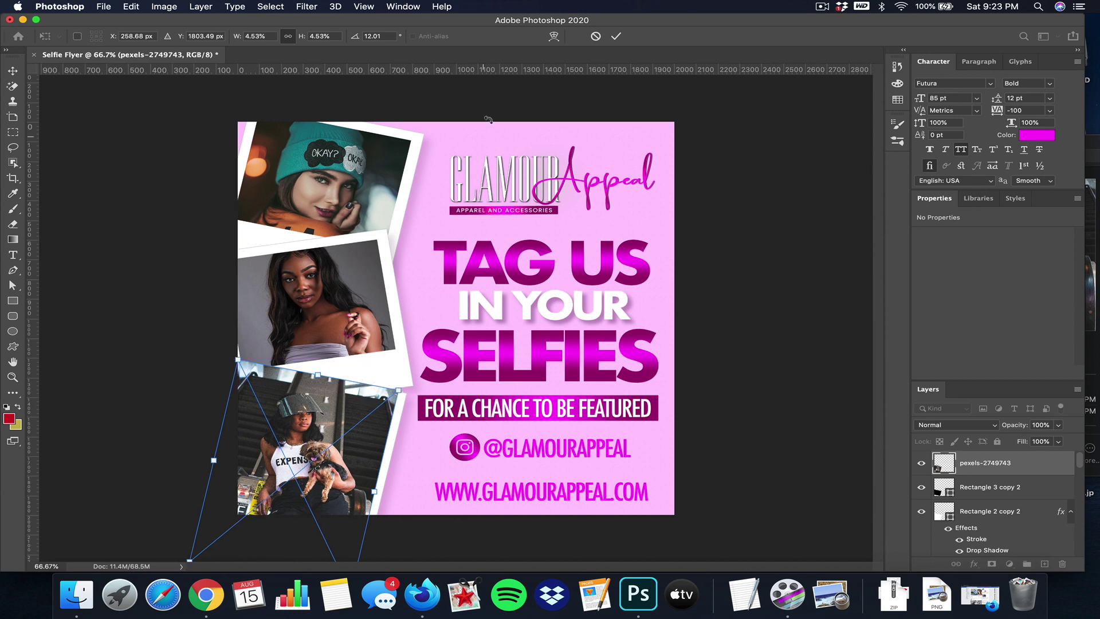
click(616, 36)
Clip the pexels-2749743 layer to the black rectangle below it and shift the photo slightly up within the frame.
right_click(1001, 470)
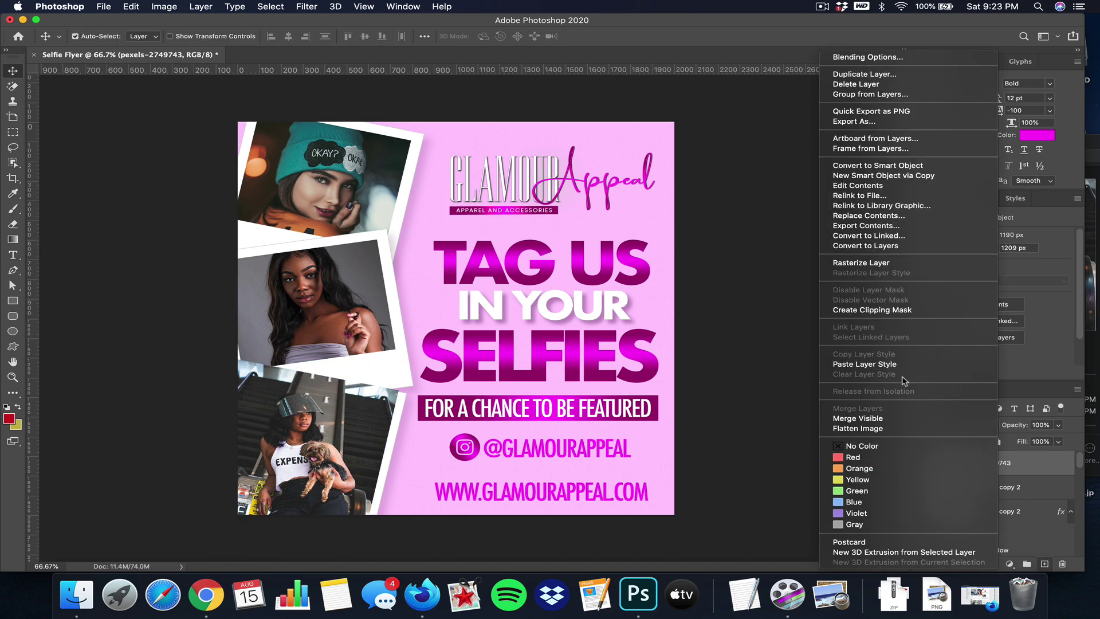
click(883, 310)
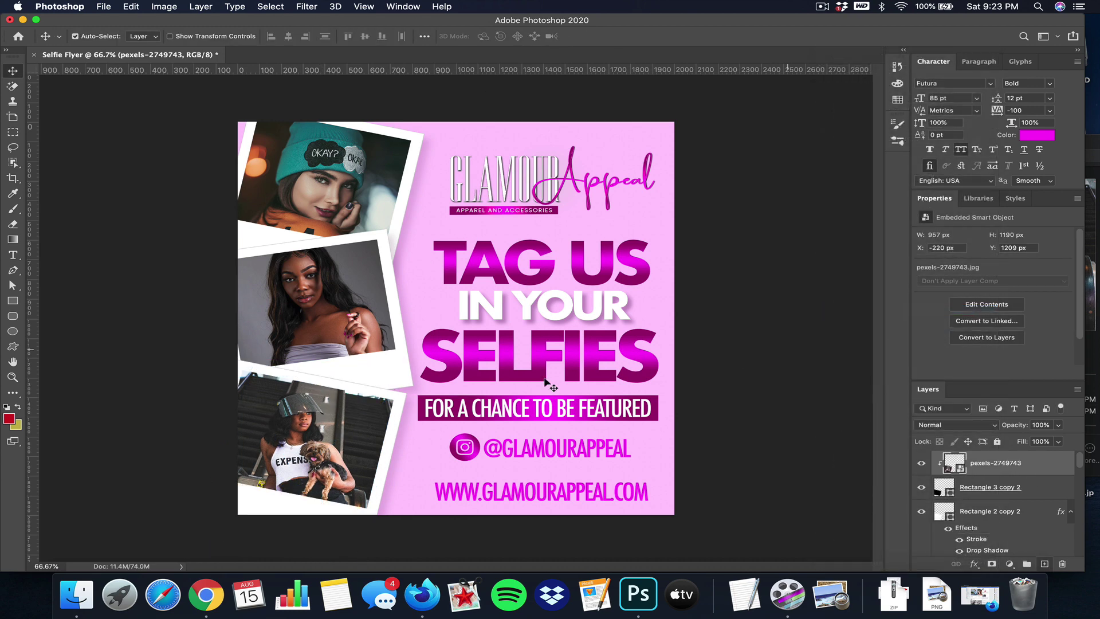
drag(294, 474, 292, 463)
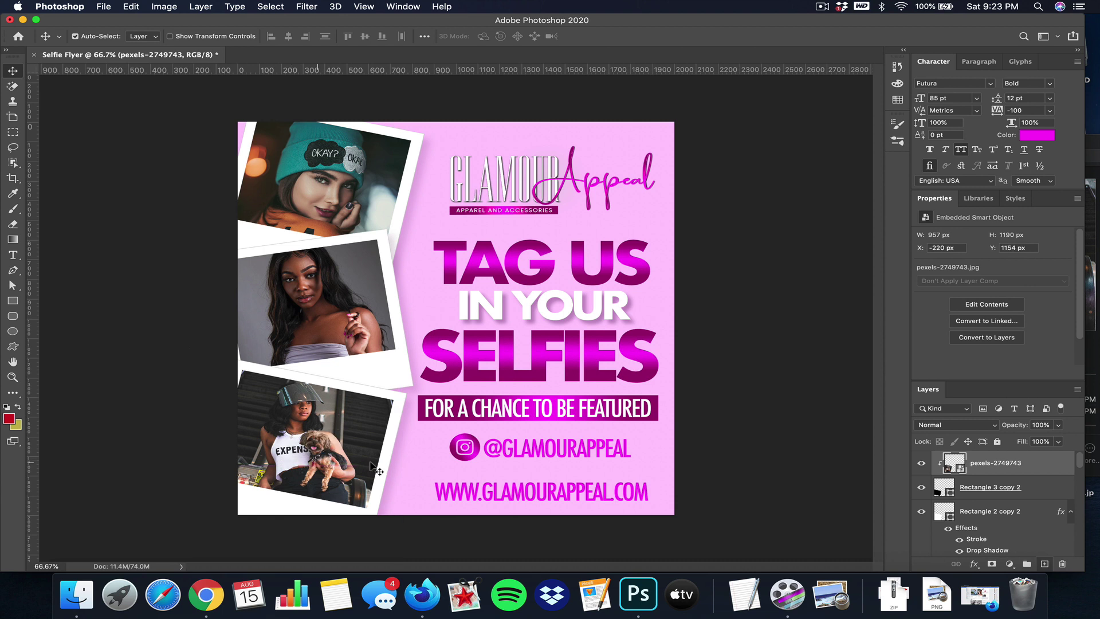
click(740, 440)
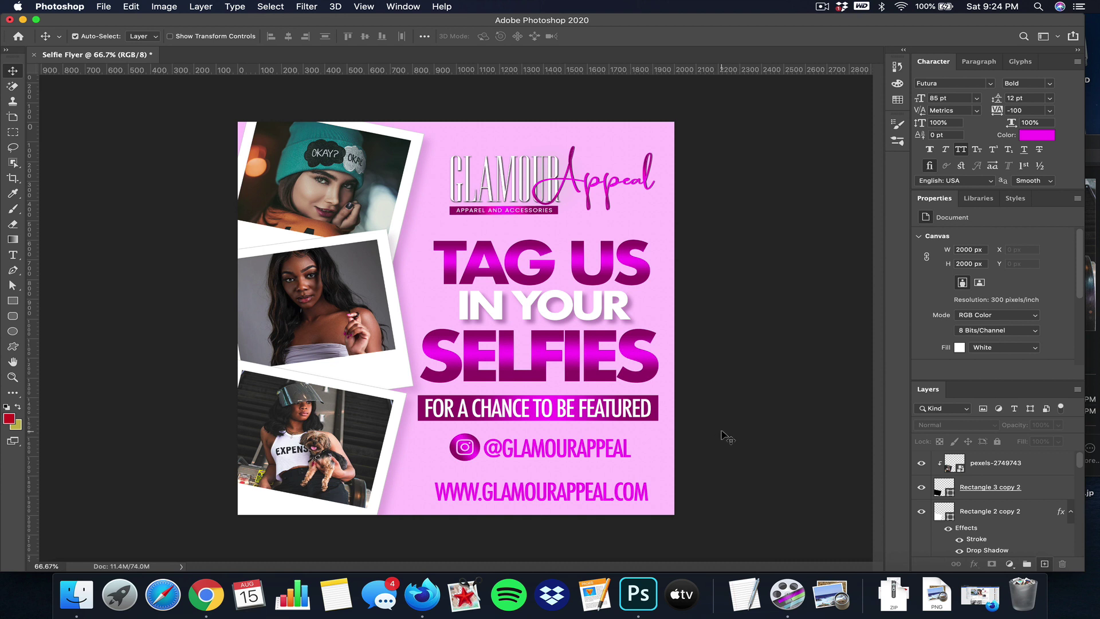
Place heart like.png from the Desktop folder between the top photo and the logo, tilted and shrunk to about 214 by 199 px.
click(76, 593)
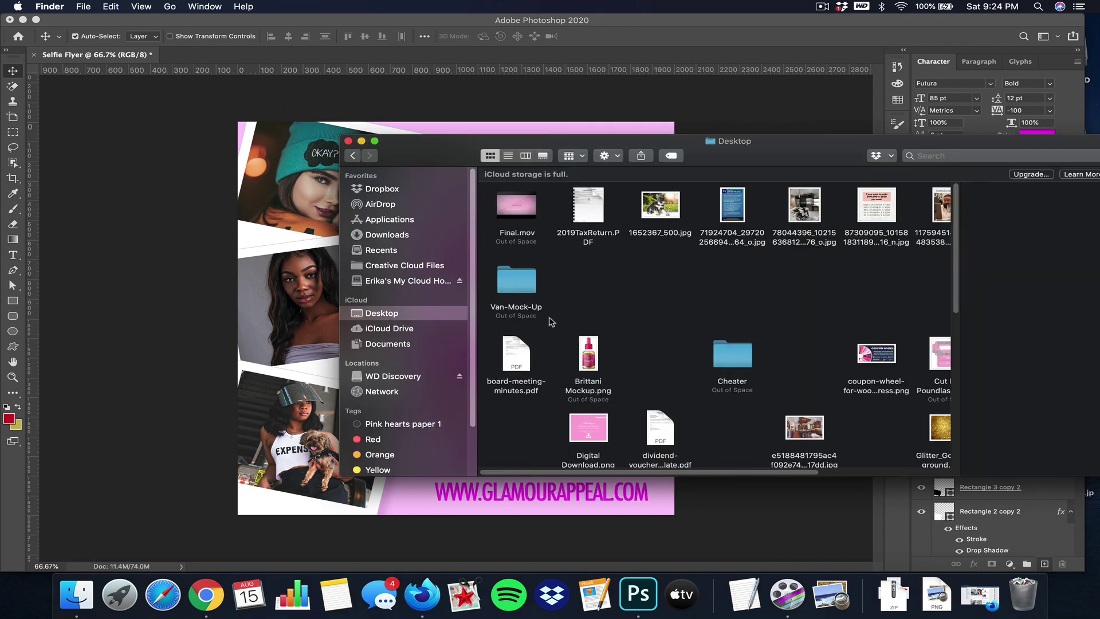
click(509, 155)
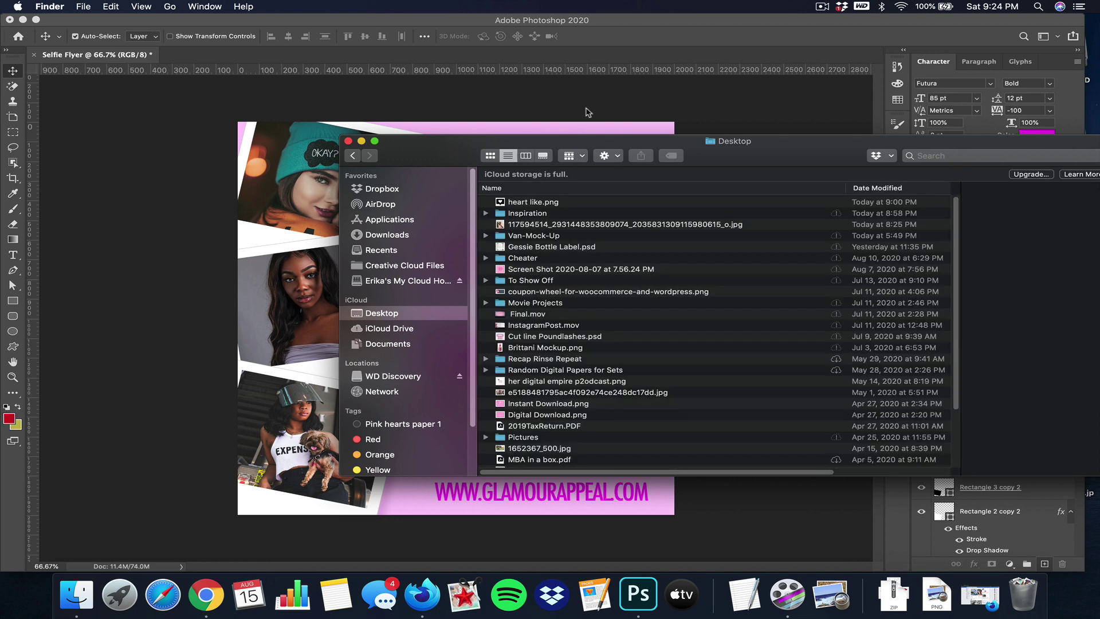
click(560, 203)
drag(561, 204, 415, 242)
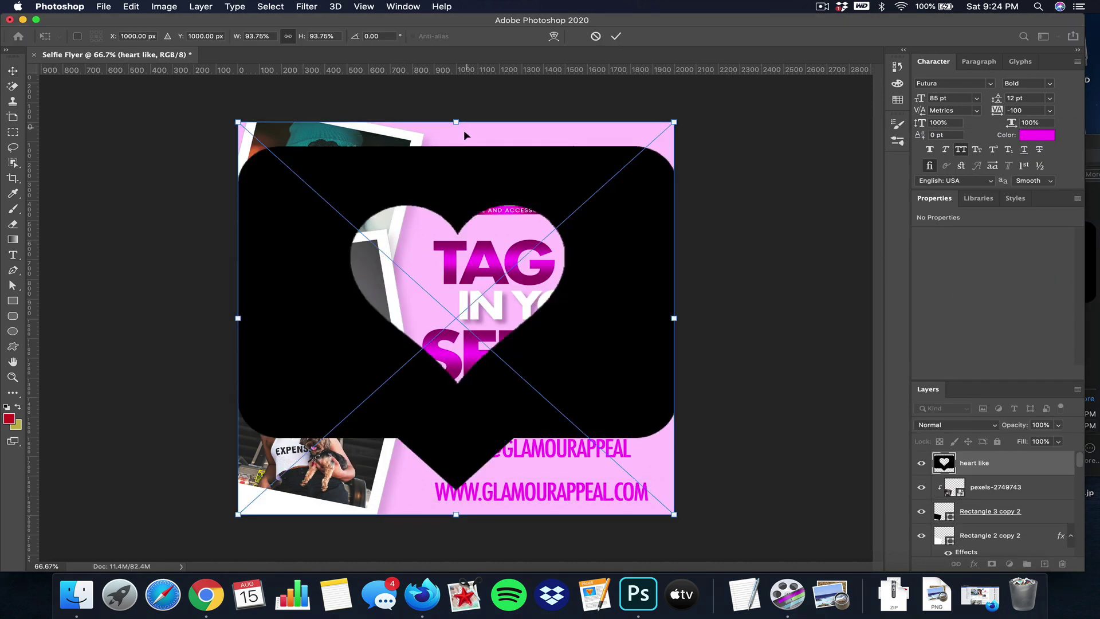
drag(457, 121, 438, 229)
drag(401, 263, 434, 172)
click(616, 36)
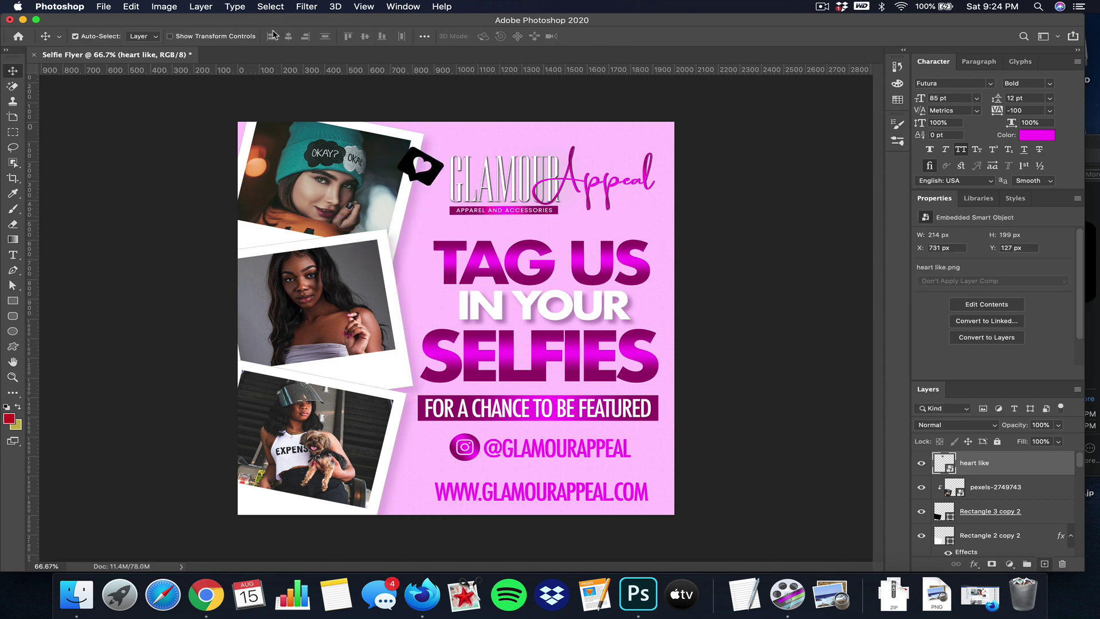
Paste the copied layer style onto the heart like layer and set its gradient overlay to a 16° angle and 54% scale.
right_click(983, 465)
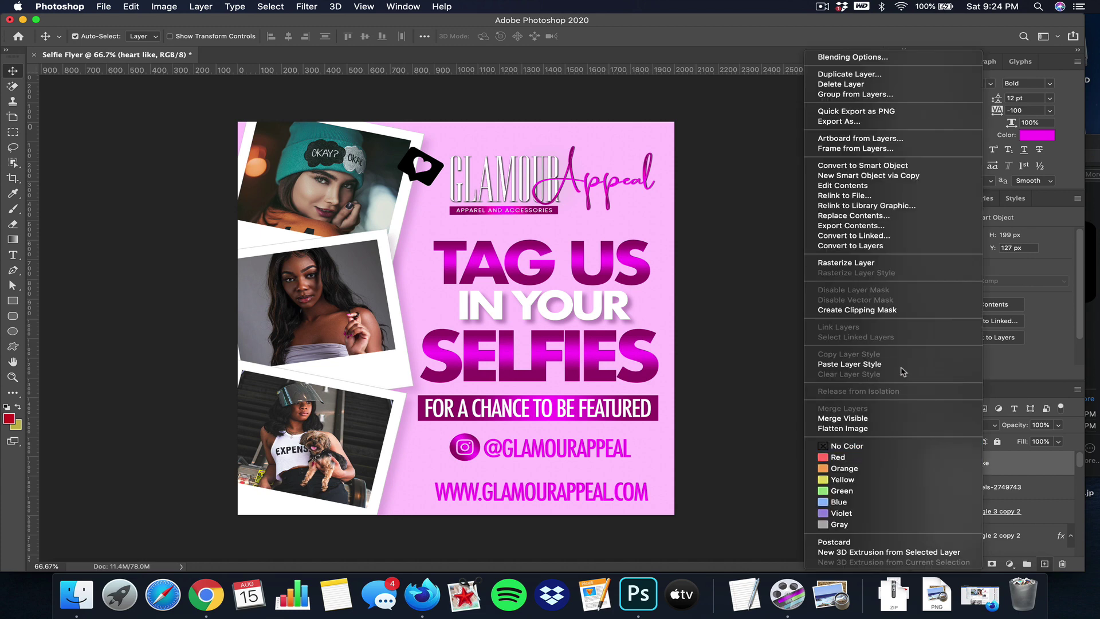
click(1025, 424)
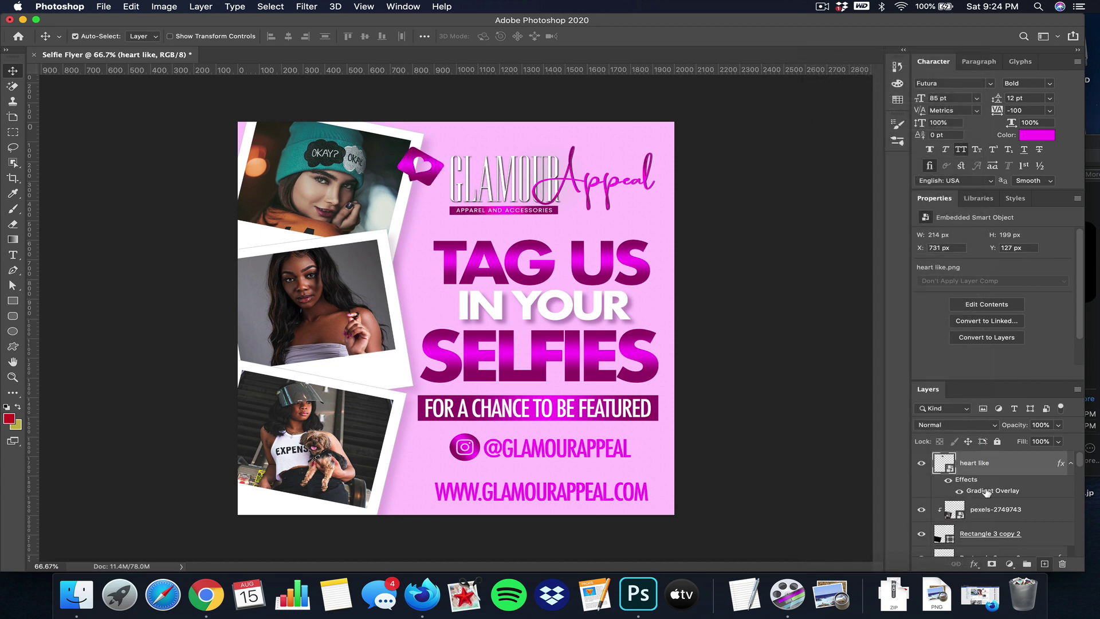
double_click(987, 492)
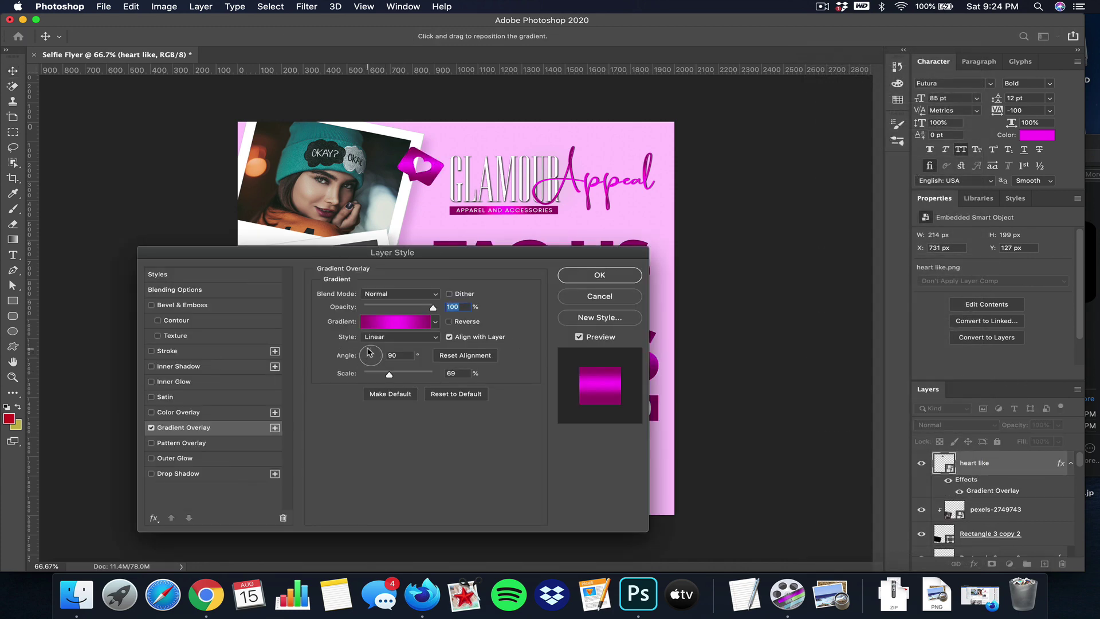
drag(368, 352, 379, 375)
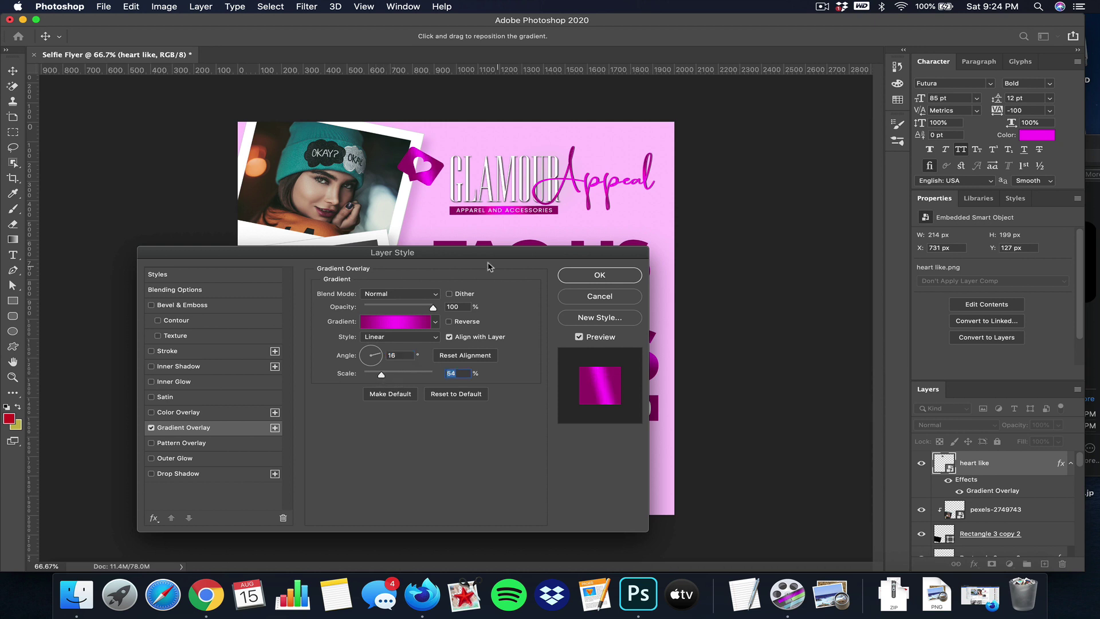
Add a stroke to the heart like layer with pink colour ff73f2 and a size of 6 px.
click(151, 351)
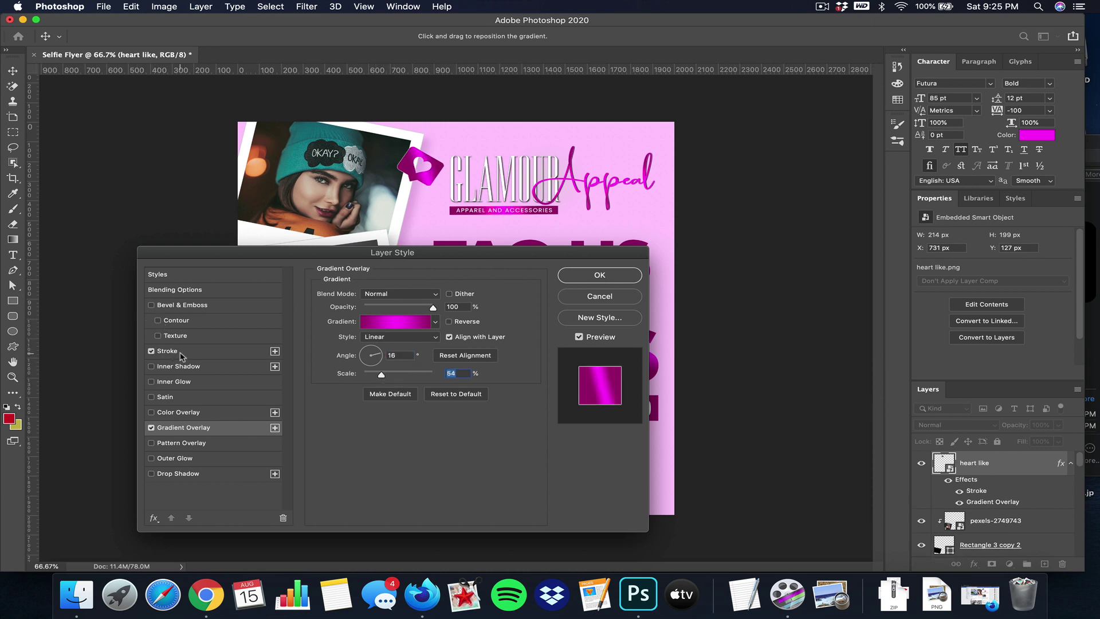
click(180, 351)
click(349, 380)
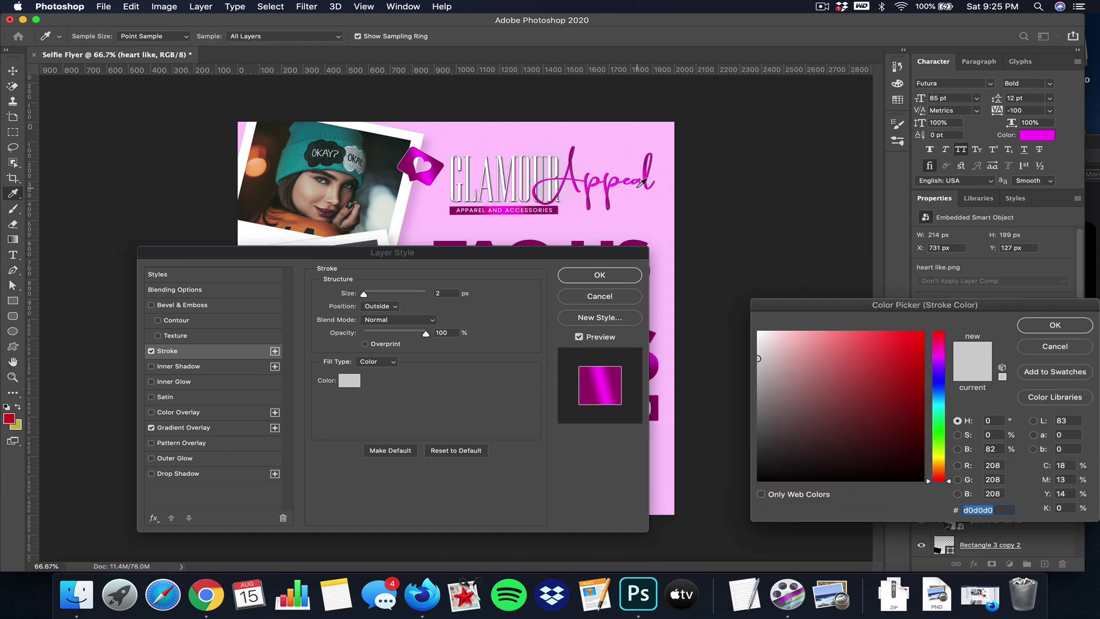
click(600, 182)
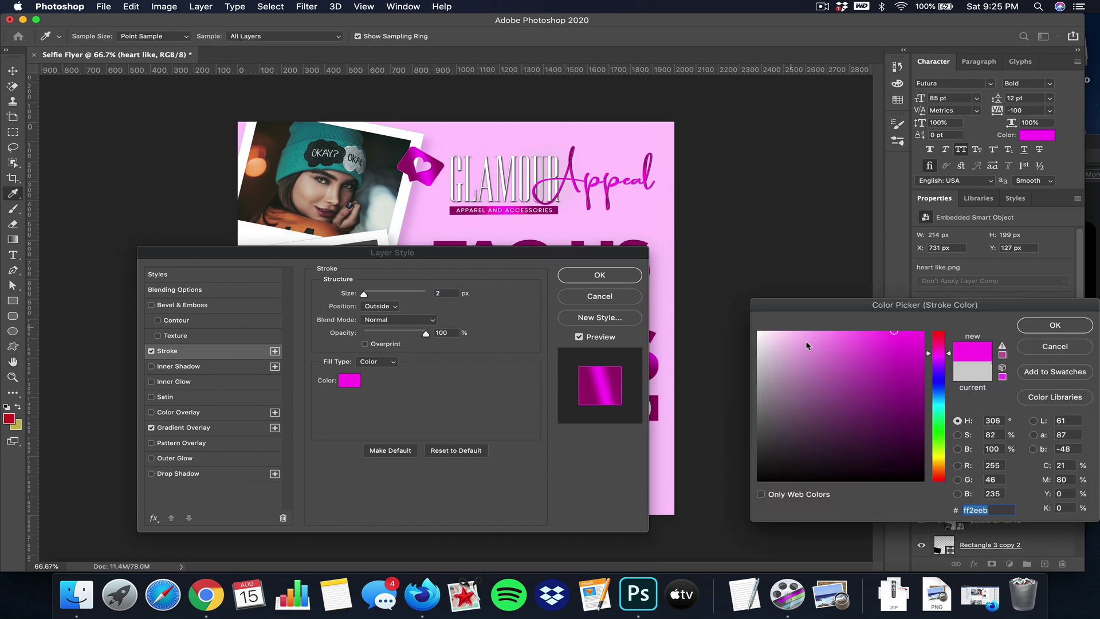
click(830, 335)
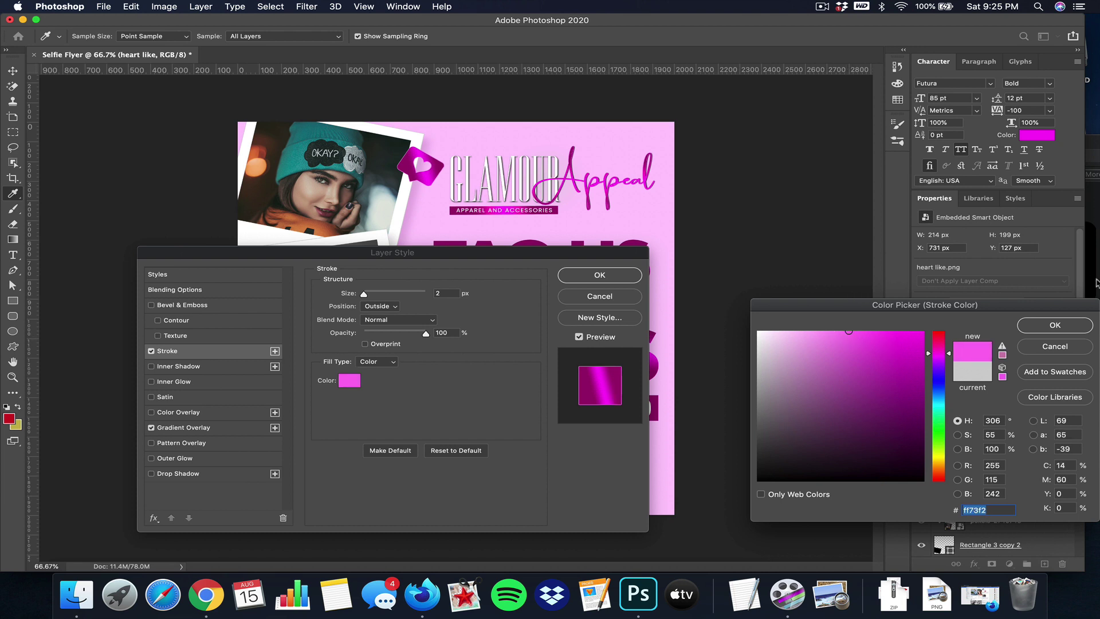
click(1056, 325)
drag(363, 294, 367, 294)
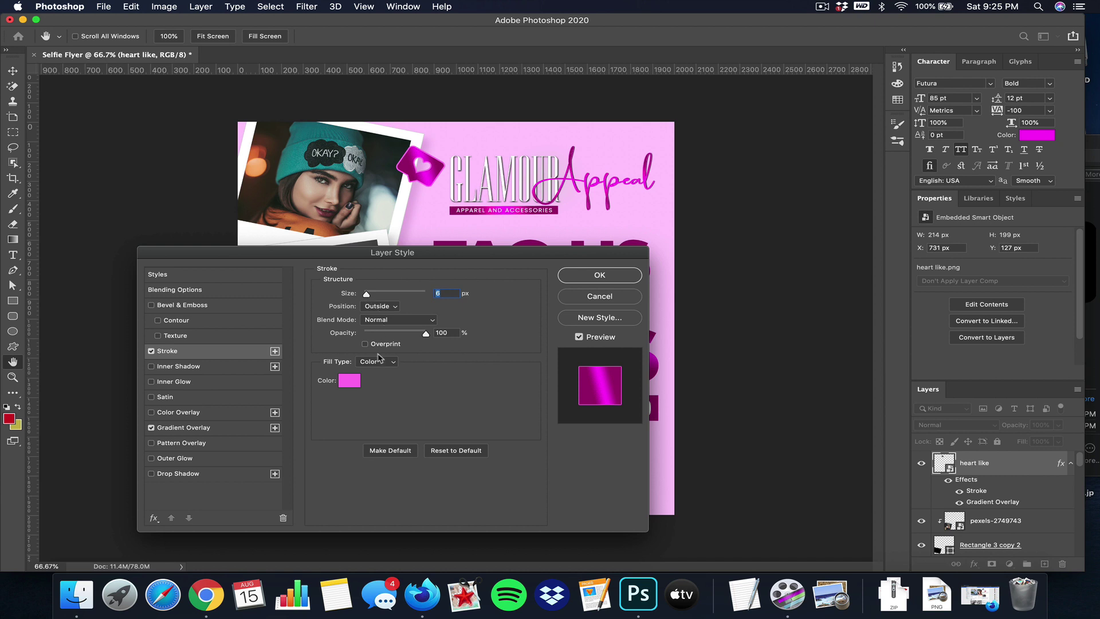
Try the stroke position Inside on the heart icon, and settle on Center.
click(378, 307)
click(371, 317)
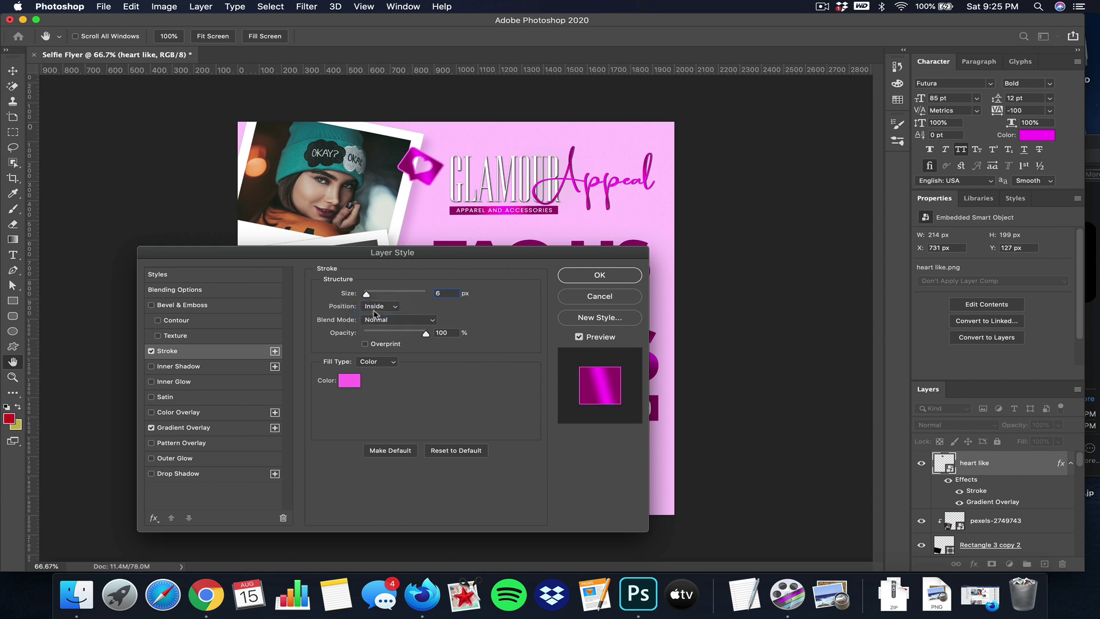
click(386, 310)
click(396, 318)
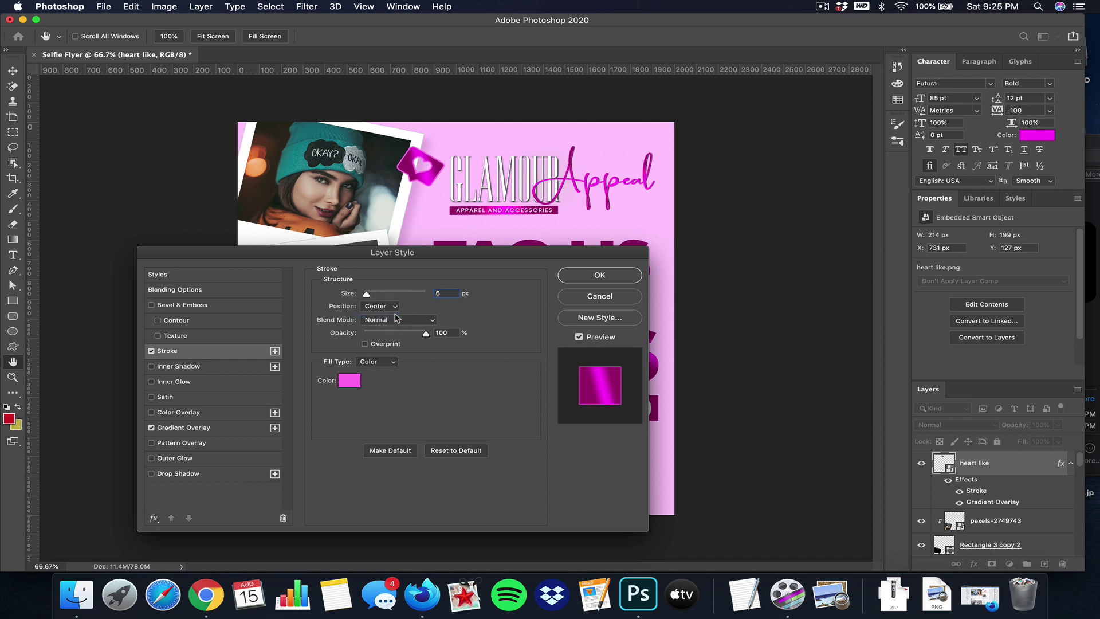
Change the heart icon's stroke colour to the deeper magenta e828d6.
click(351, 381)
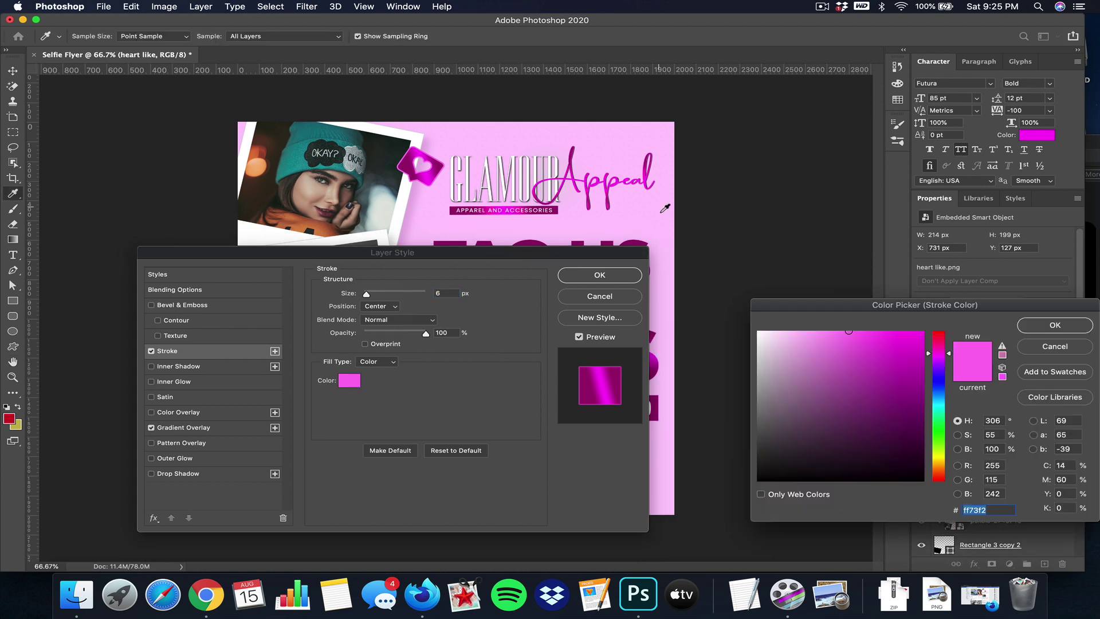
click(873, 334)
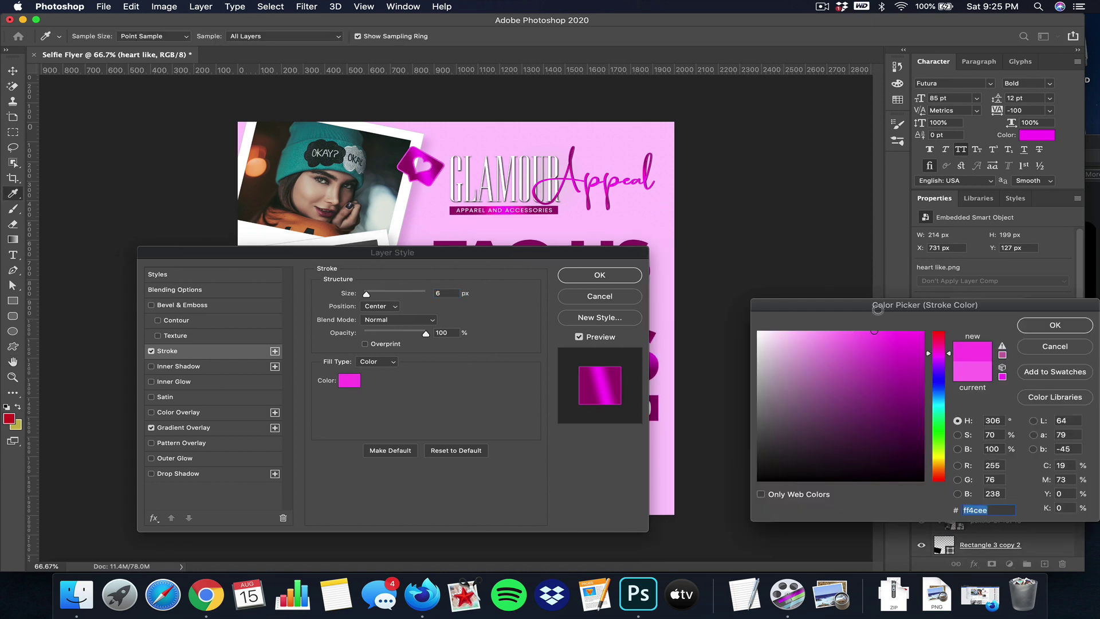
click(896, 344)
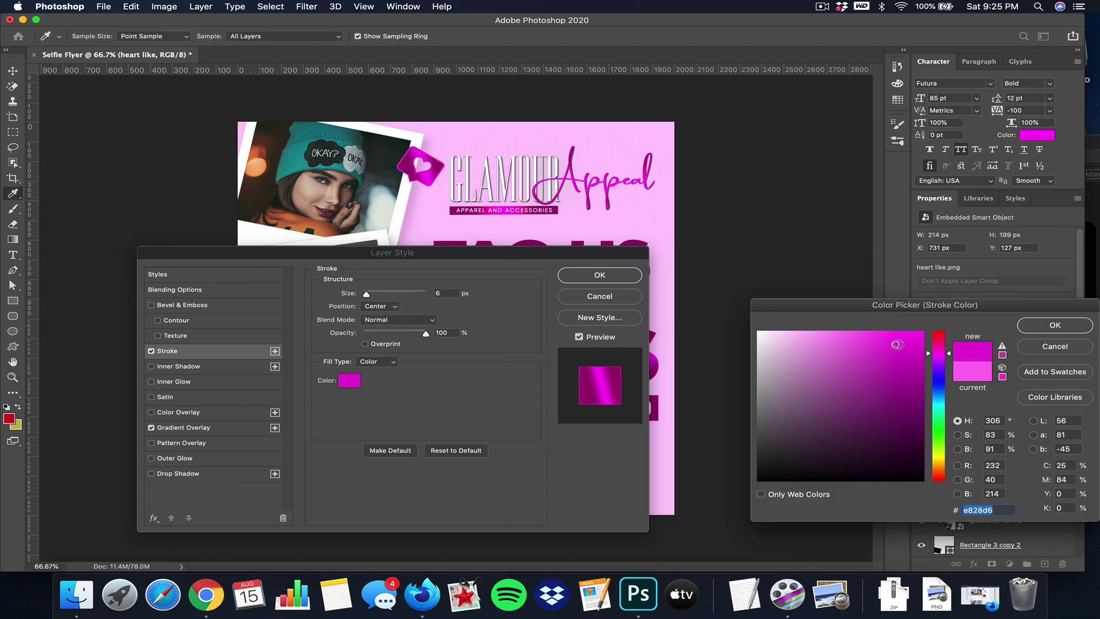
click(1040, 326)
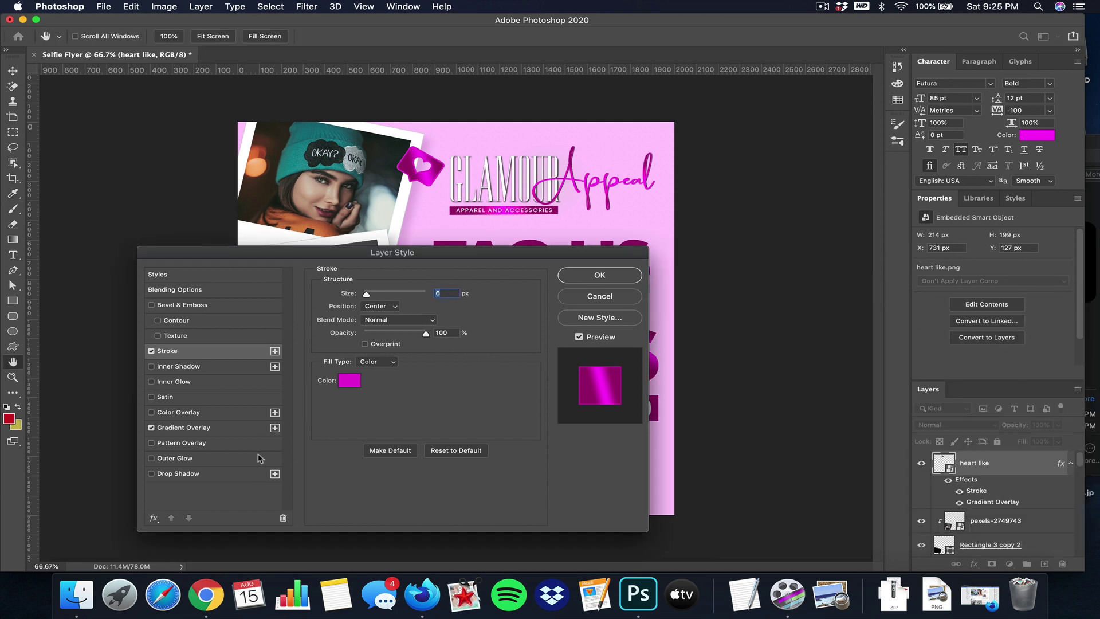
Add a drop shadow to the heart like layer, reducing the shadow's distance and size.
click(152, 475)
click(179, 475)
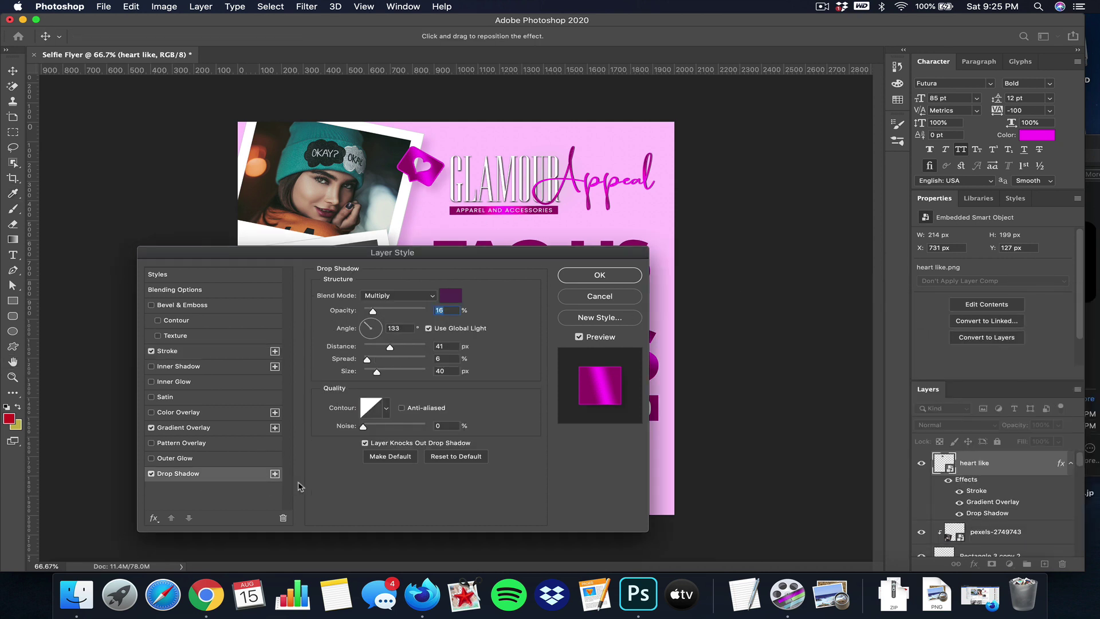
drag(375, 372, 371, 372)
click(375, 347)
click(598, 275)
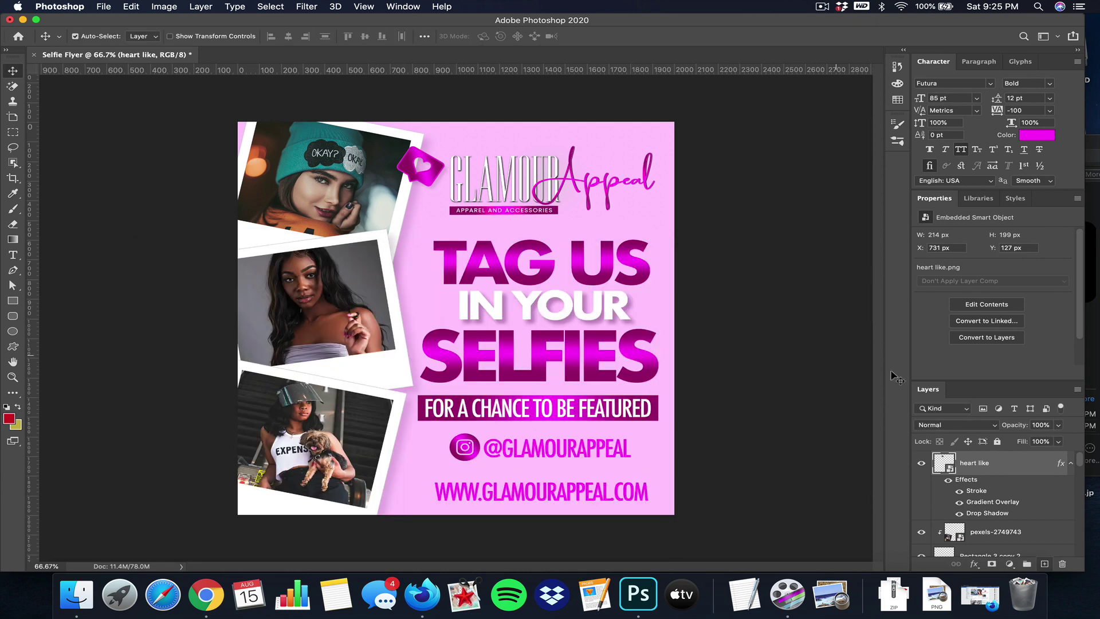
Duplicate the heart like layer and move the copy down to the middle photo's frame.
click(201, 6)
click(215, 54)
click(757, 168)
drag(427, 183, 462, 252)
Place the copied heart icon on the middle photo frame's top edge and rotate it to about -31°.
key(ctrl+t)
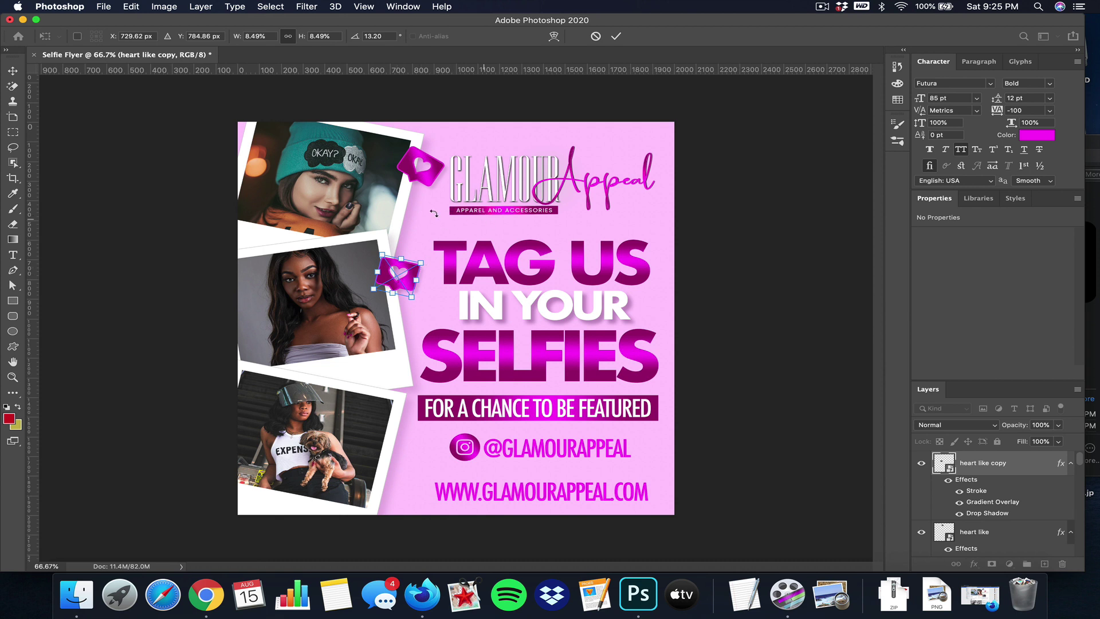
drag(380, 231, 365, 238)
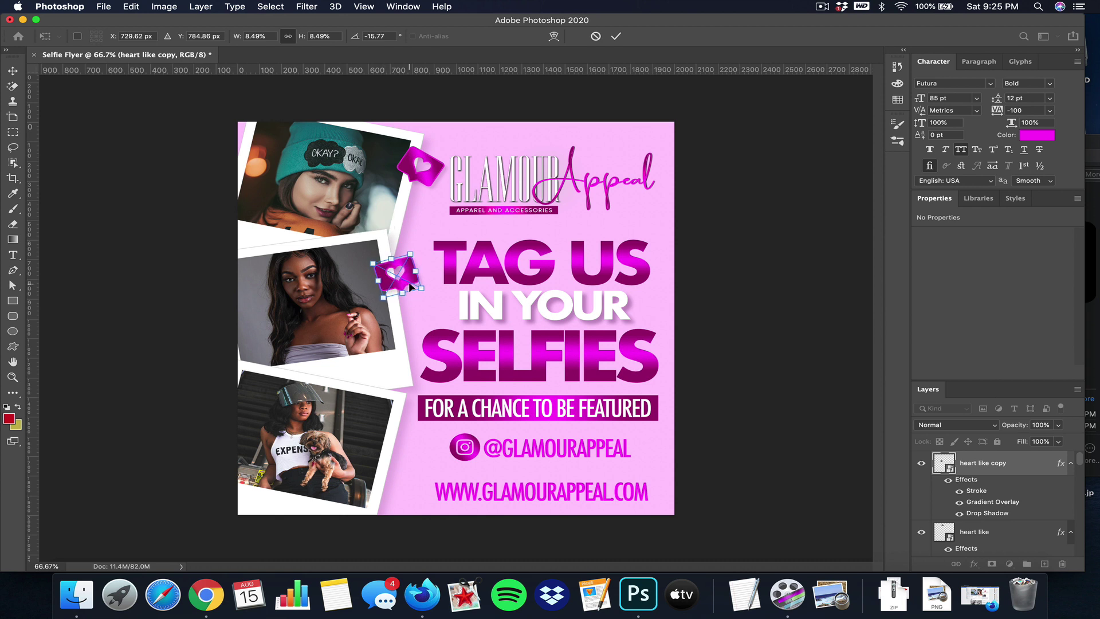
drag(411, 287, 368, 252)
click(617, 37)
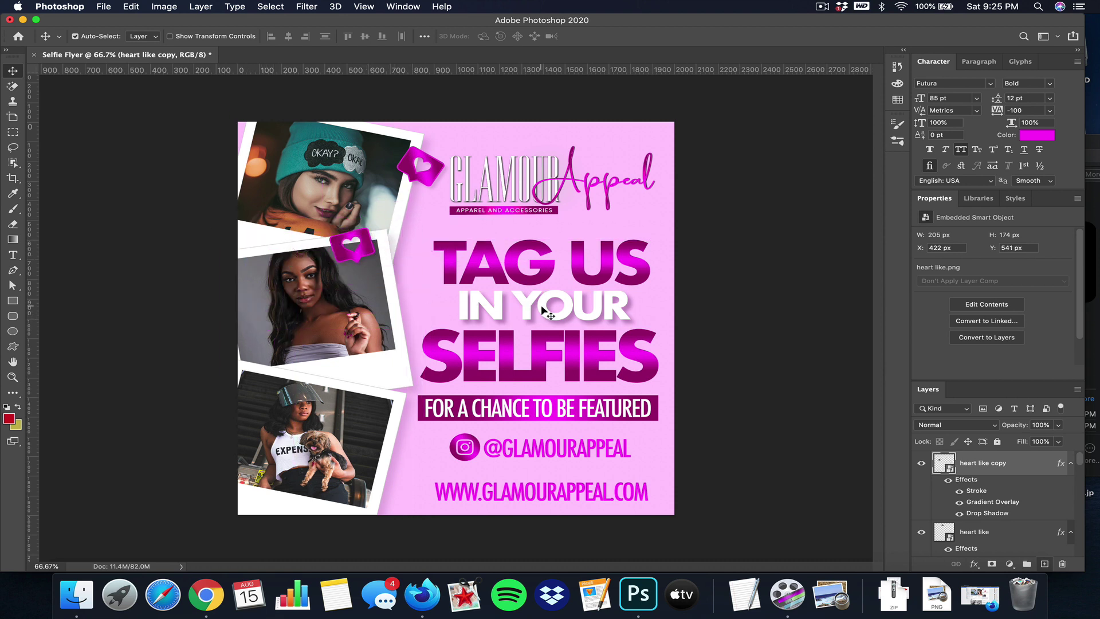
key(super+t)
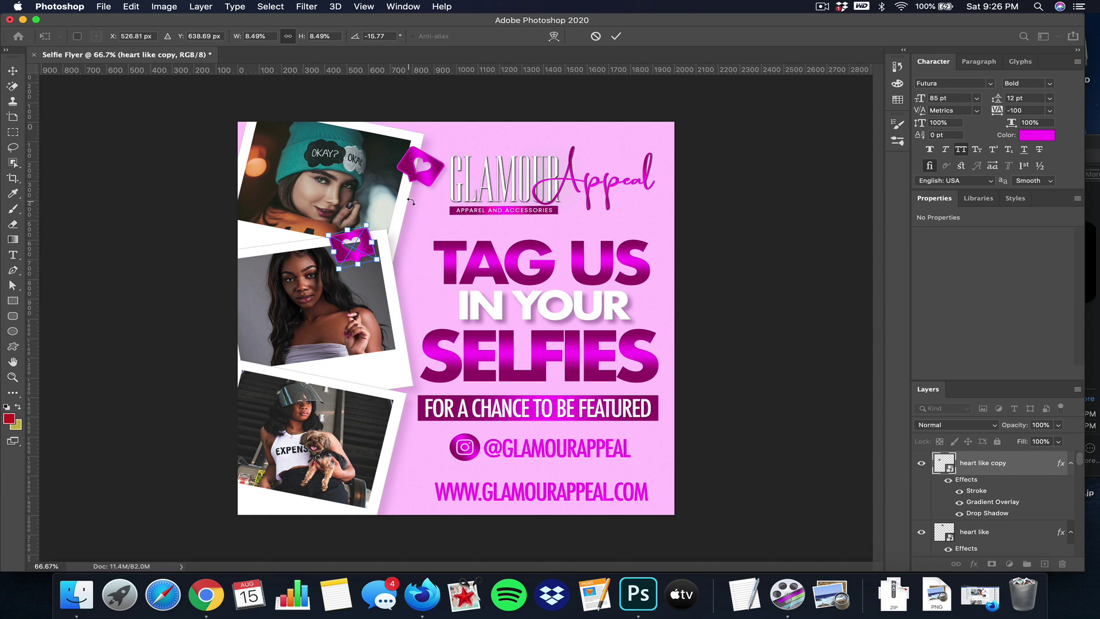
drag(411, 202, 490, 96)
click(616, 36)
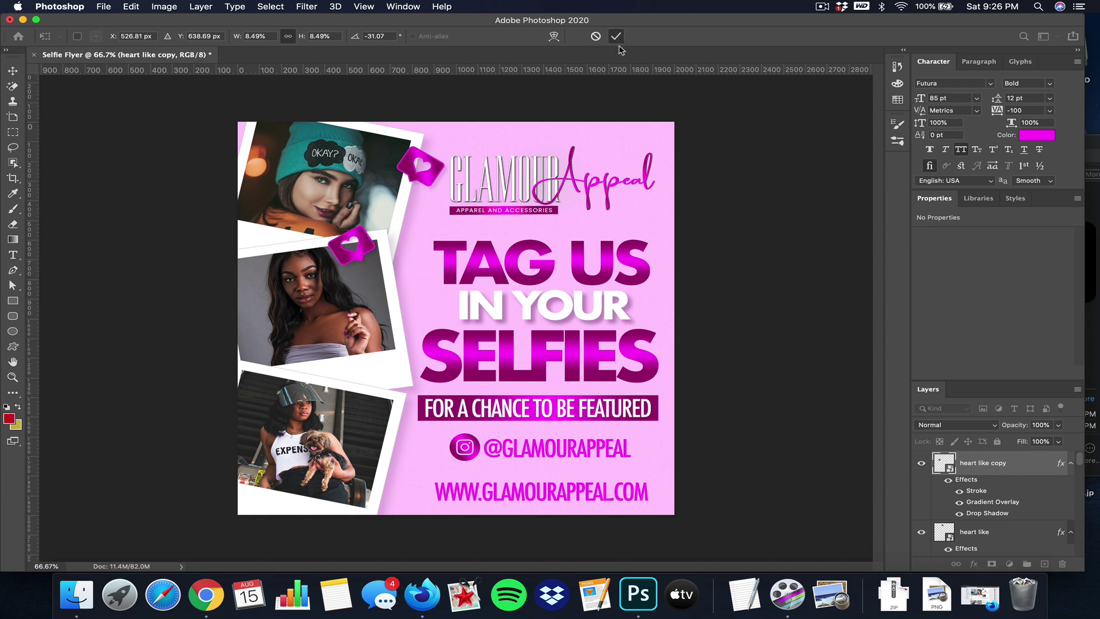
Duplicate the original heart like layer again and place the copy on the bottom photo frame's top edge.
click(434, 175)
click(154, 7)
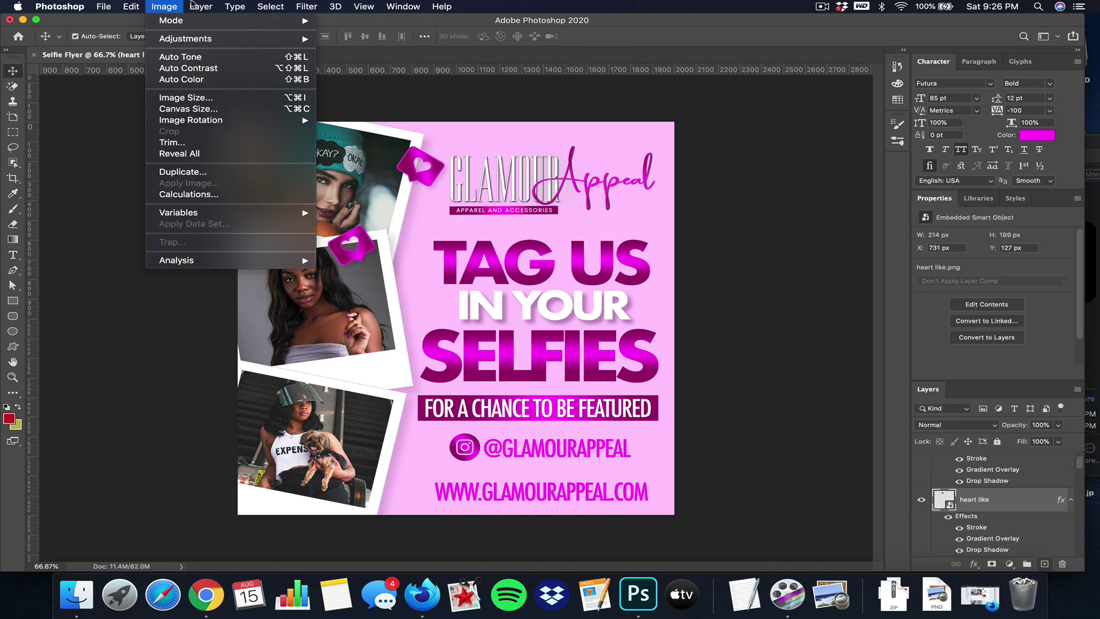
click(210, 55)
click(745, 173)
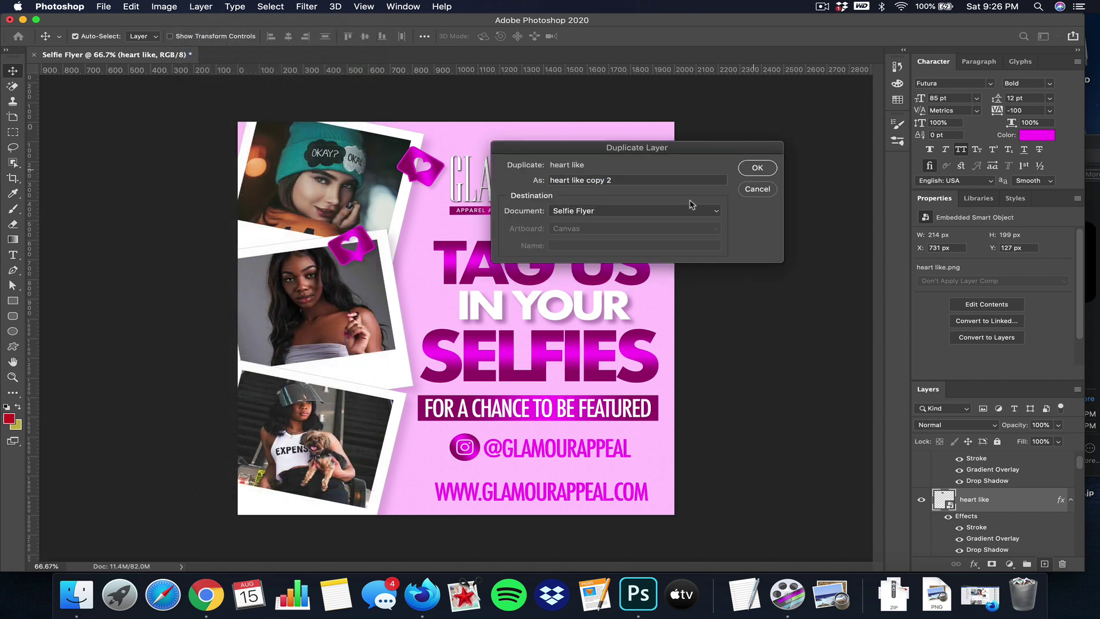
drag(427, 180, 370, 402)
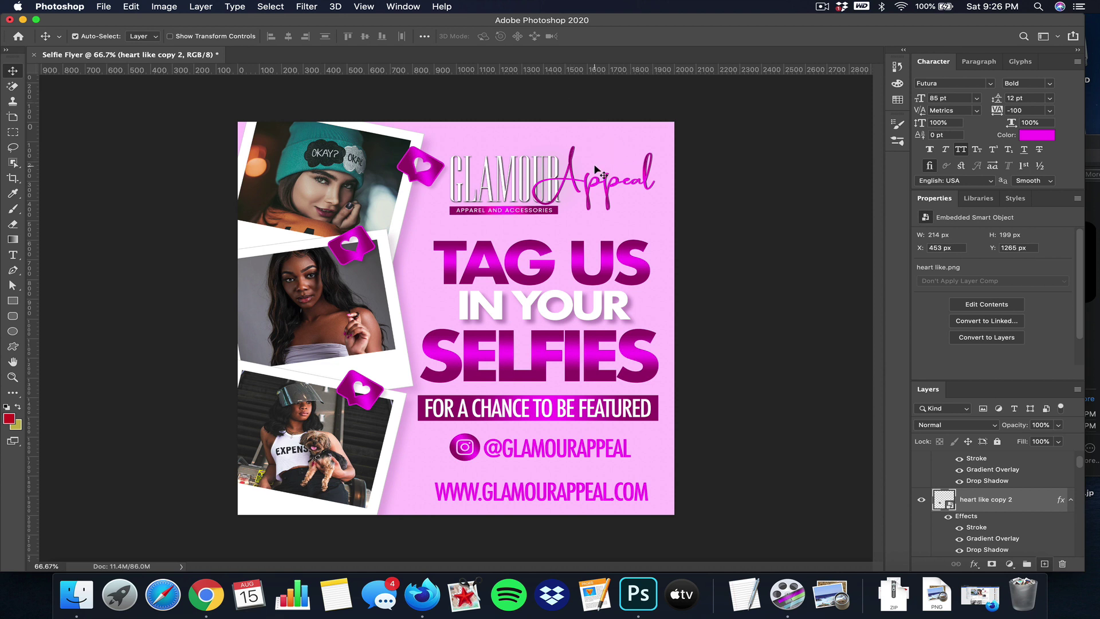
Try the Edition Regular font on the TAG US text.
click(574, 259)
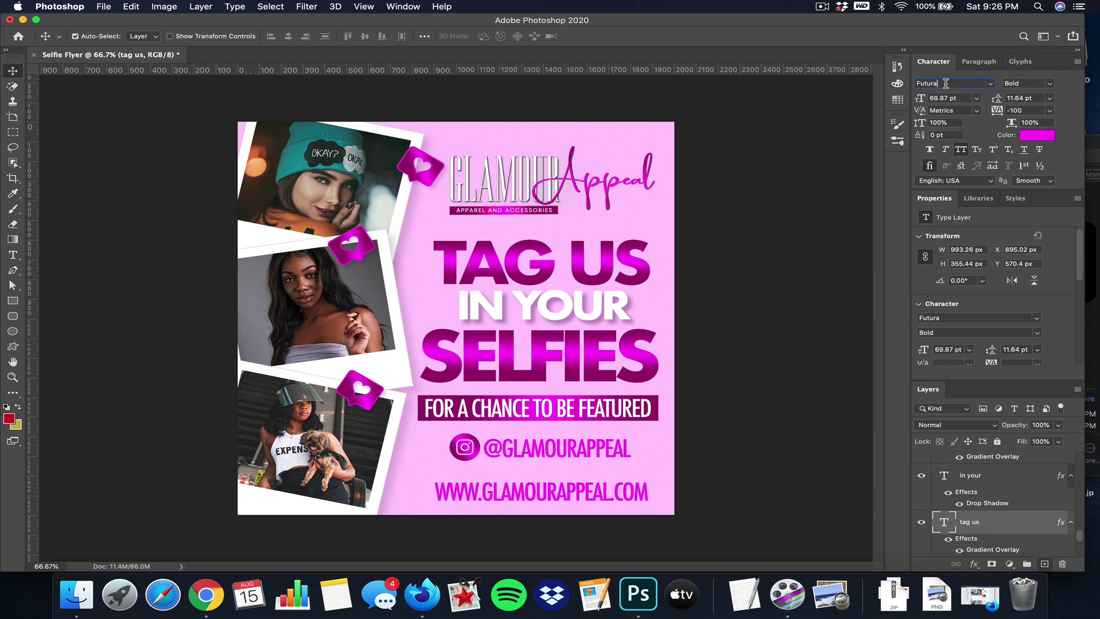
click(946, 83)
text(edition)
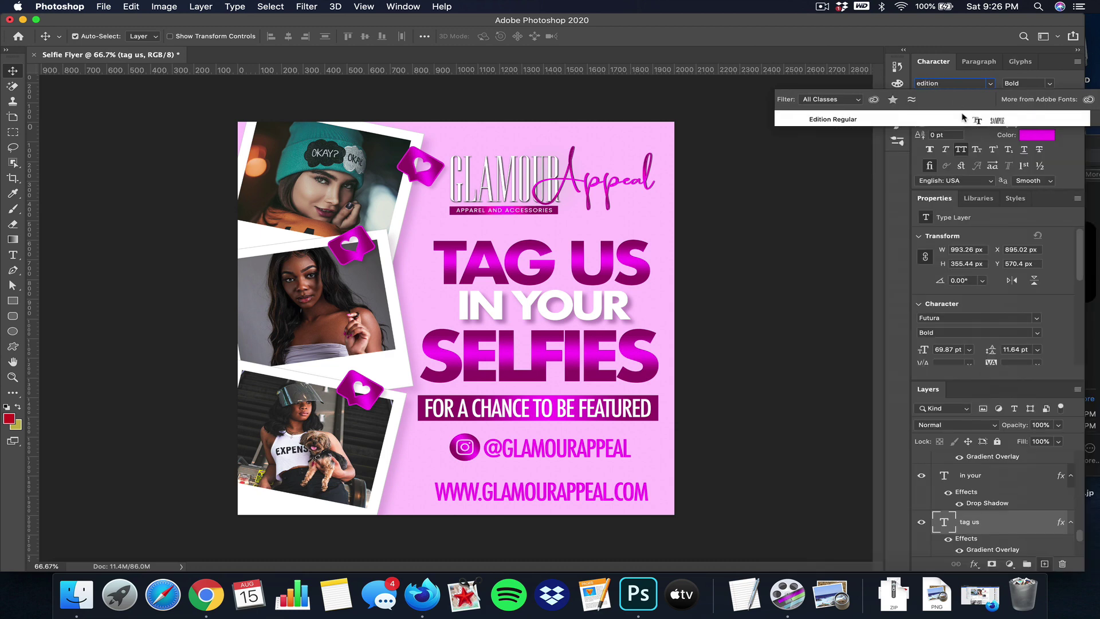
click(963, 119)
key(Return)
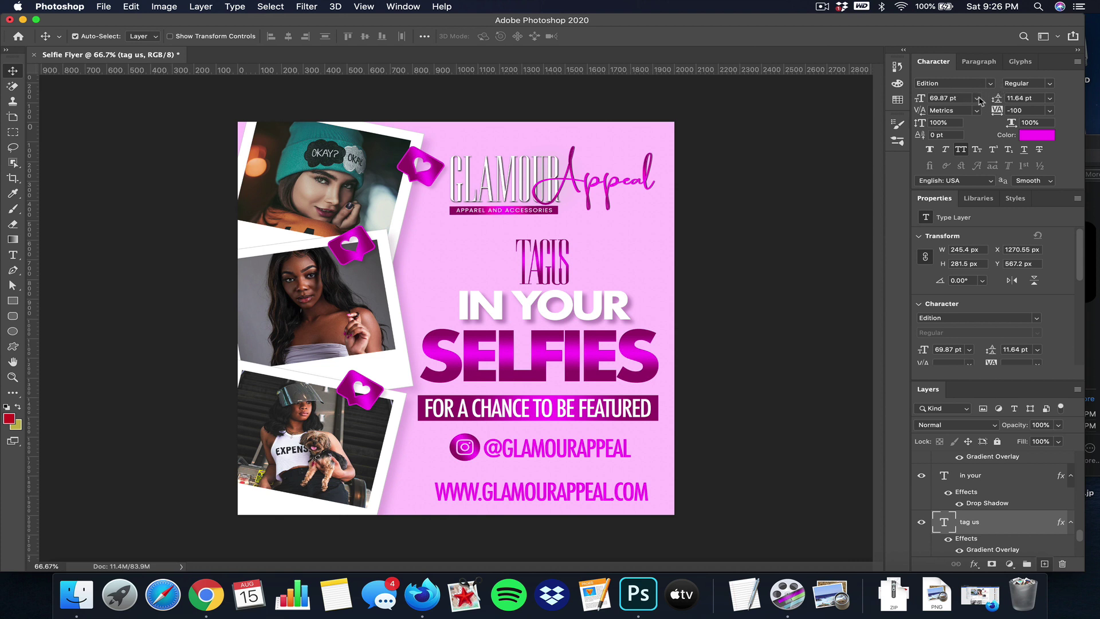
Try tracking values of 0, -75 and -50 on the TAG US text, along with a different font size.
click(1050, 113)
click(1026, 184)
click(1050, 110)
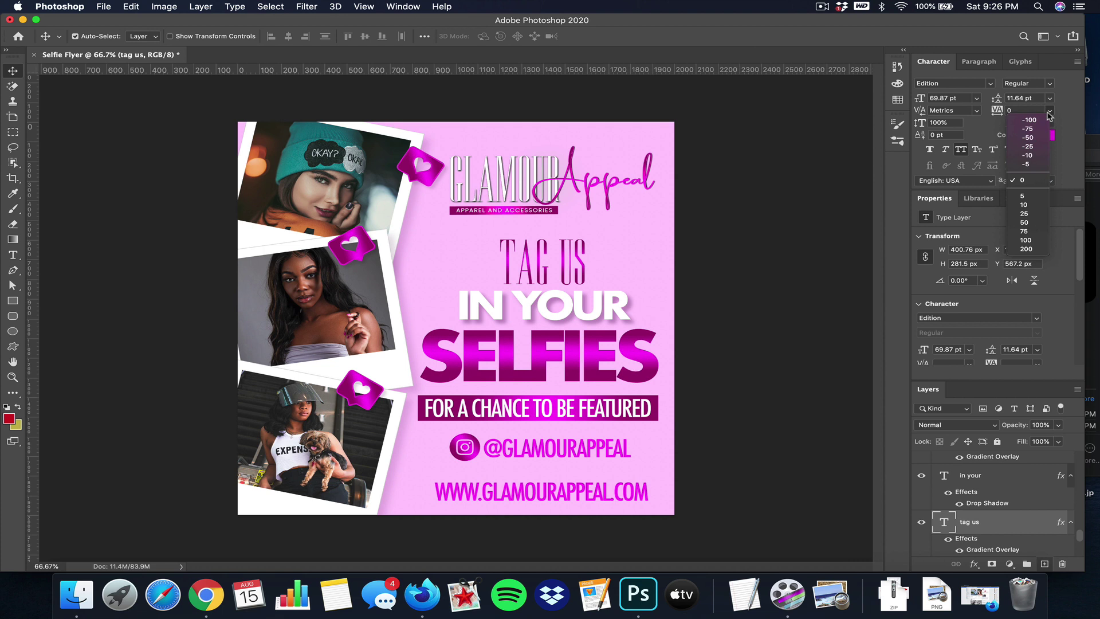
click(1026, 130)
click(1050, 110)
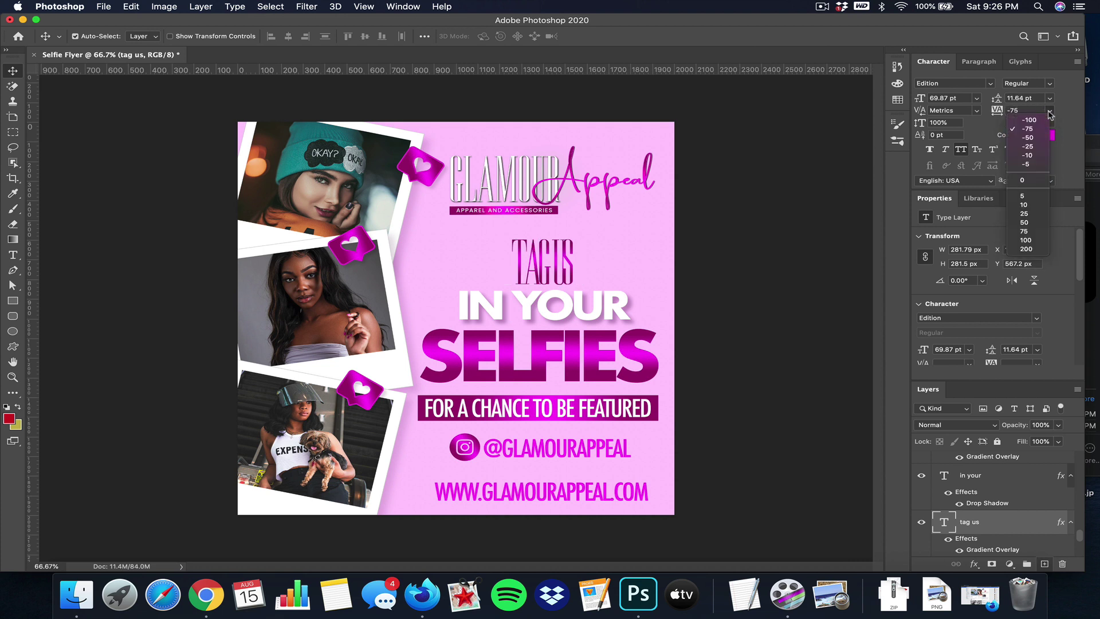
click(1064, 141)
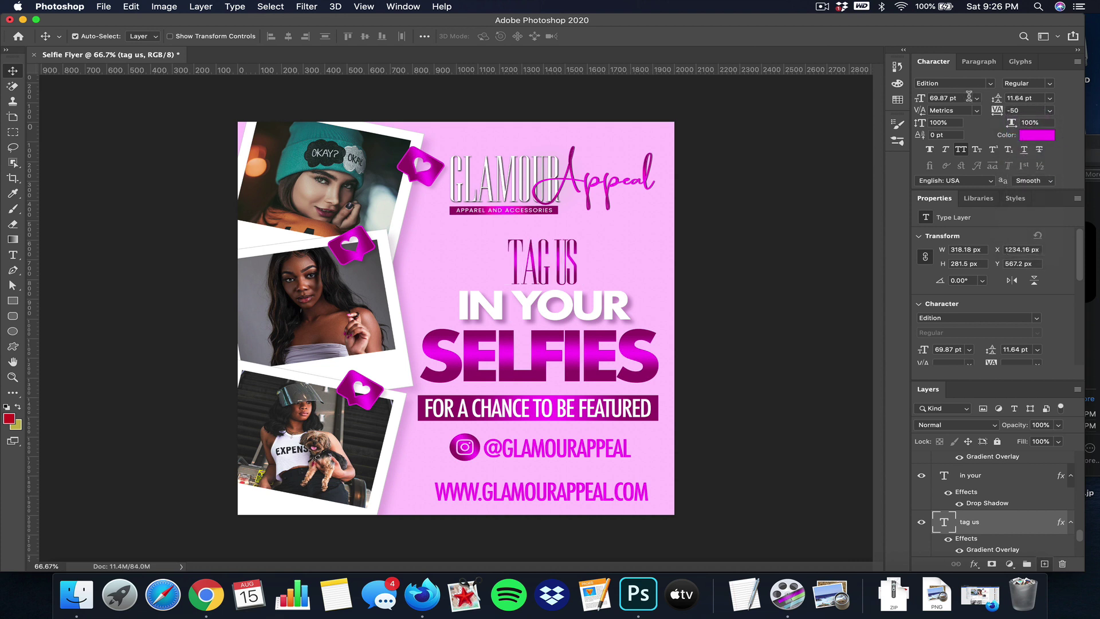
click(968, 97)
text(9)
key(Return)
Undo the size, tracking and font changes on the TAG US text.
key(super+z)
key(super+z)
key(super+z)
key(super+z)
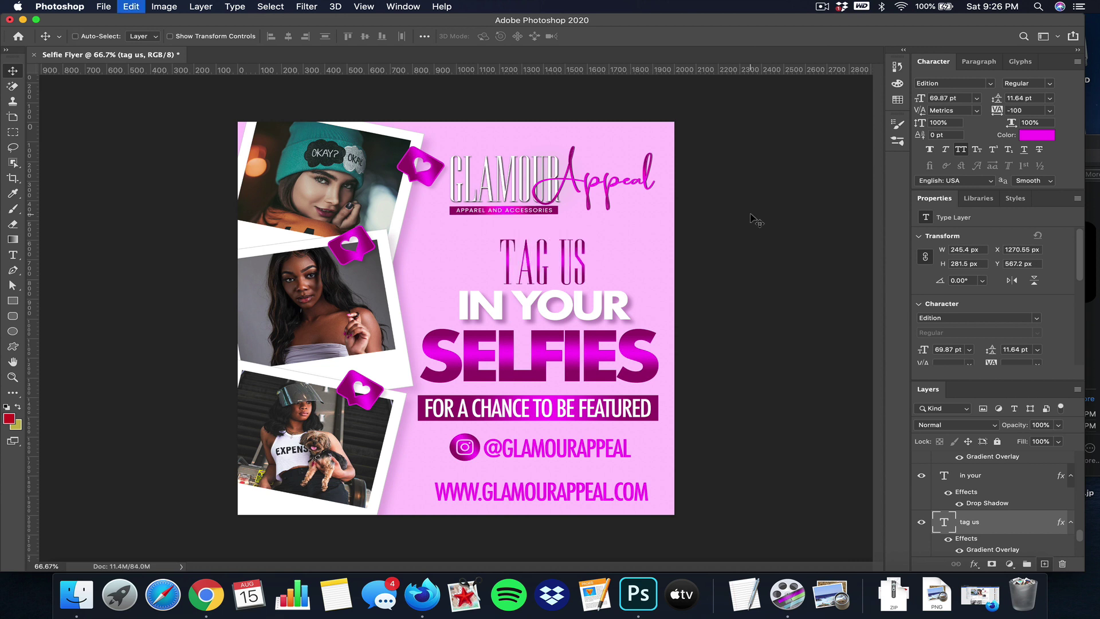
key(super+z)
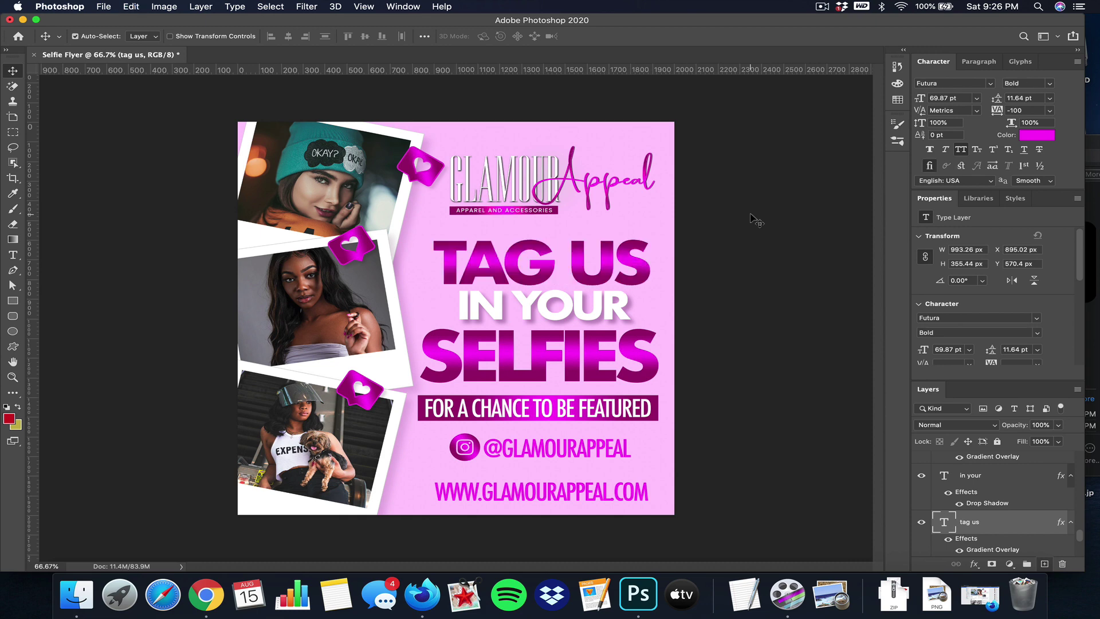
Change the SELFIES text to the Edition Regular font, try -75 tracking, and settle on -50.
double_click(567, 369)
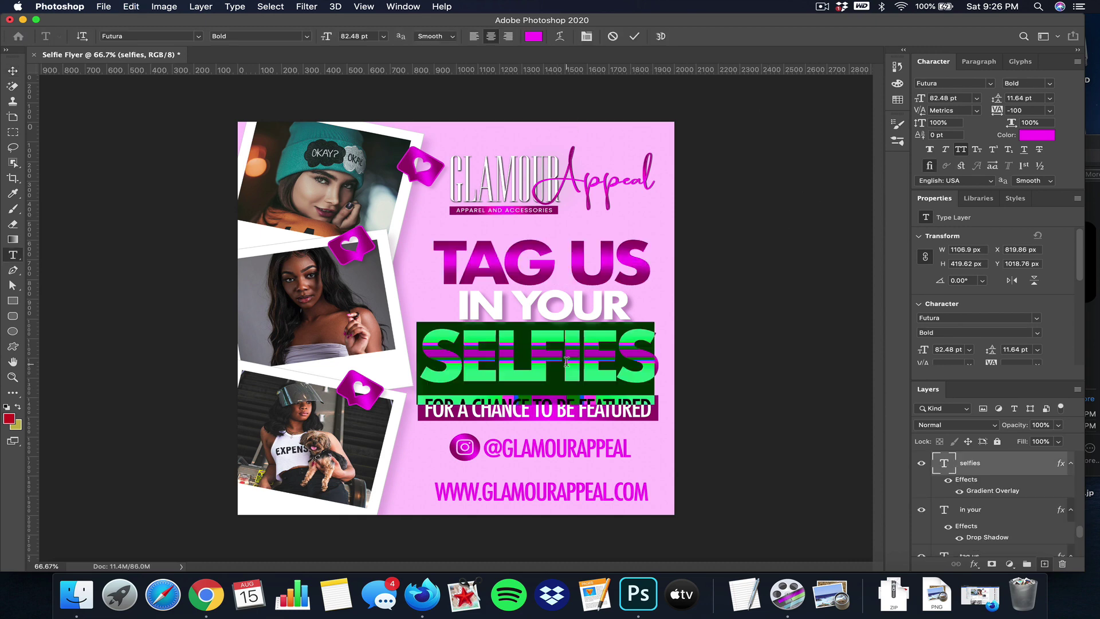
click(634, 36)
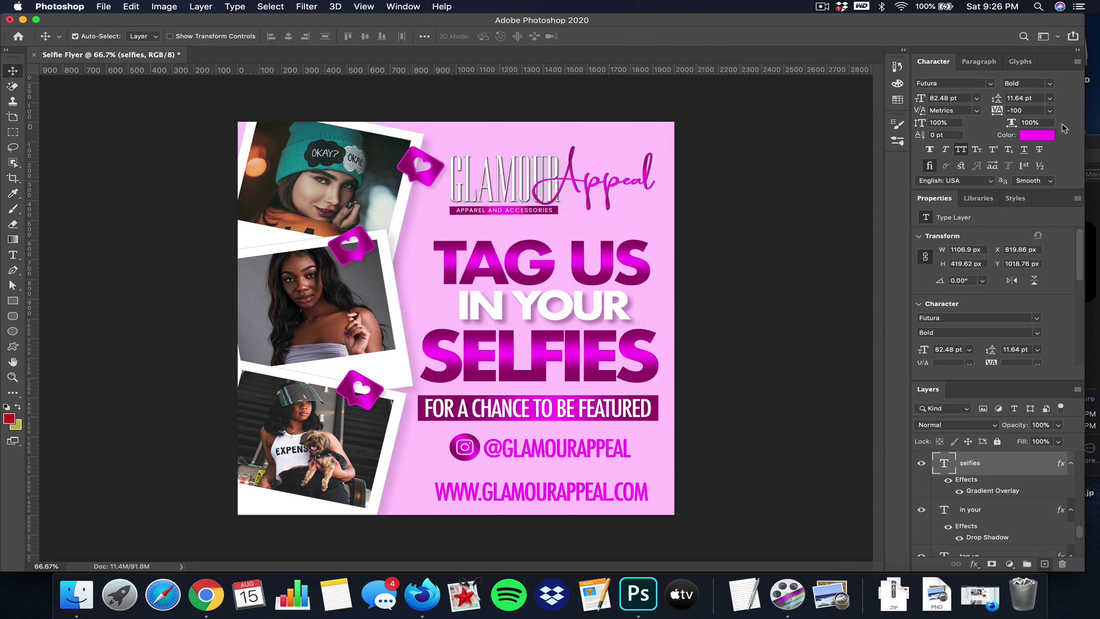
click(991, 86)
click(1008, 121)
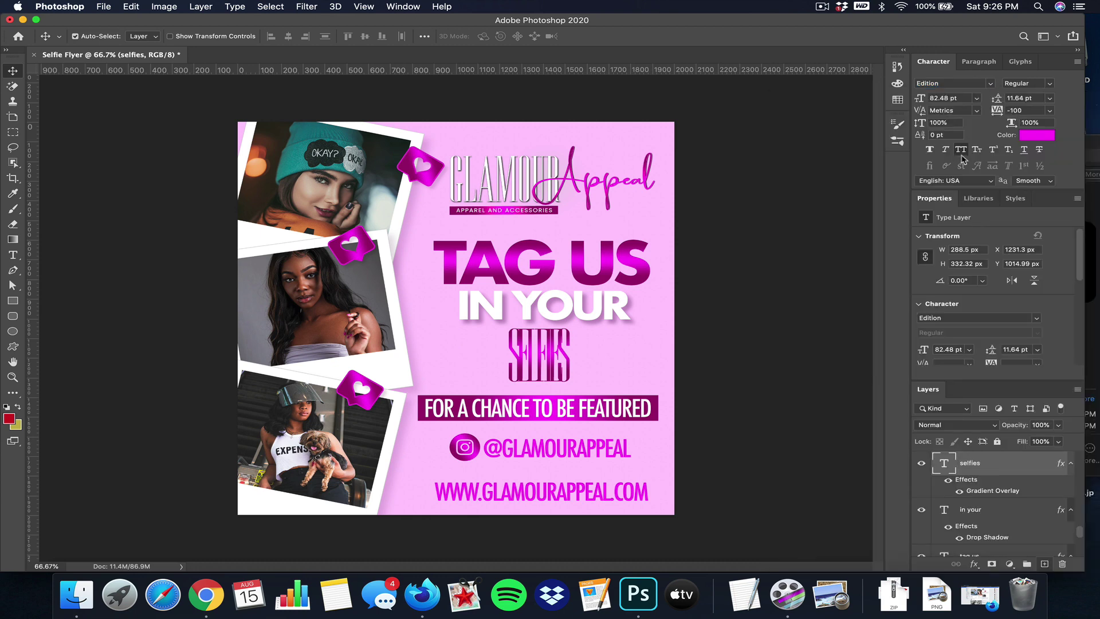
click(1050, 110)
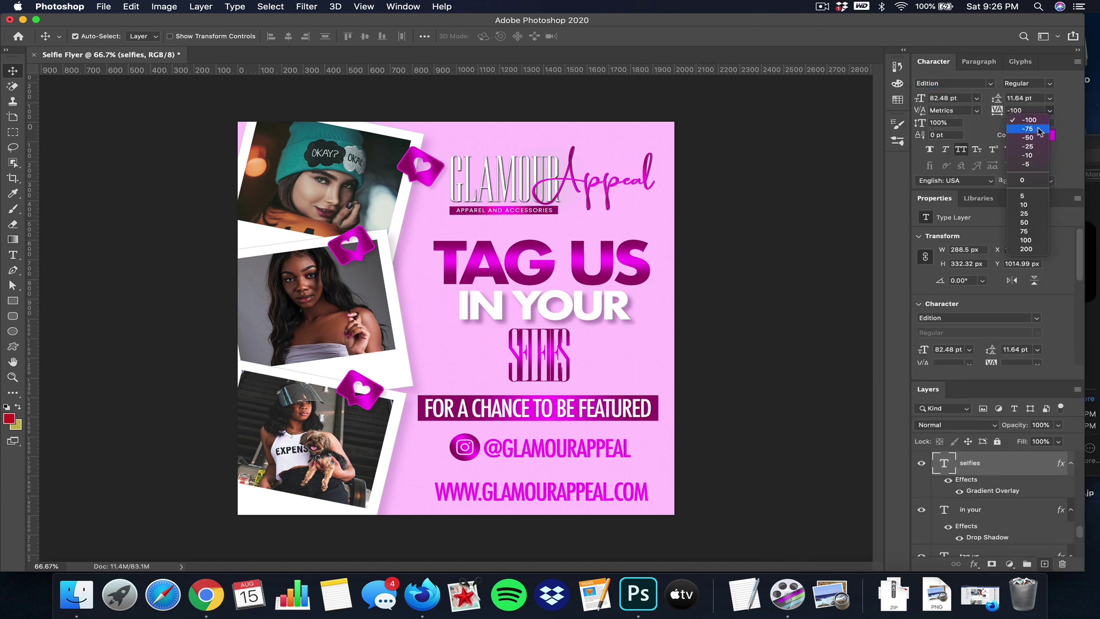
click(1029, 128)
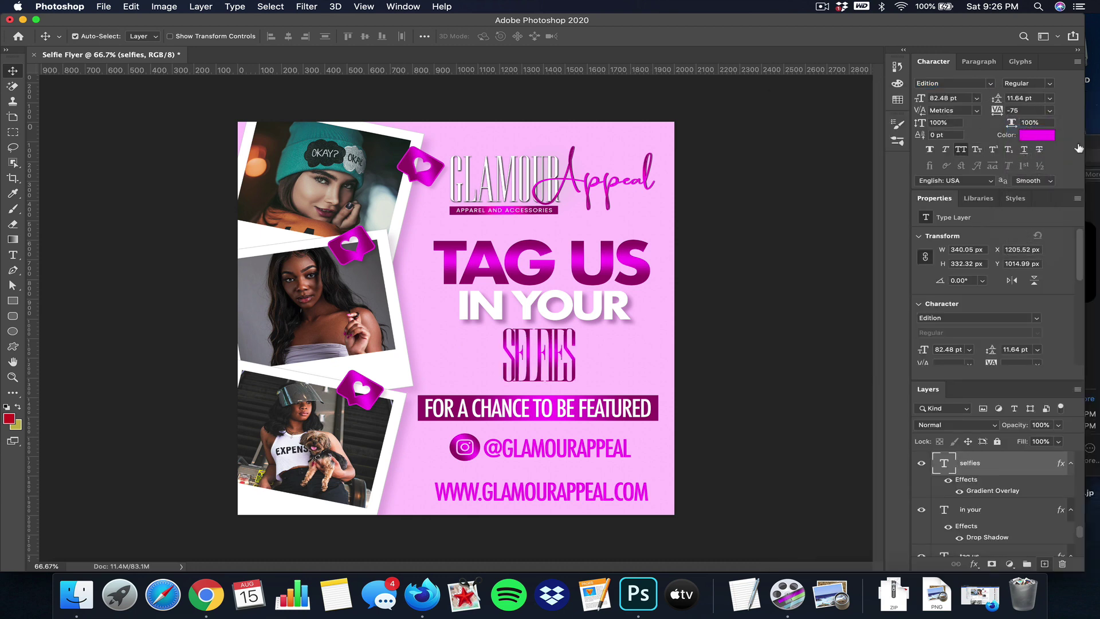
click(1051, 111)
click(1029, 138)
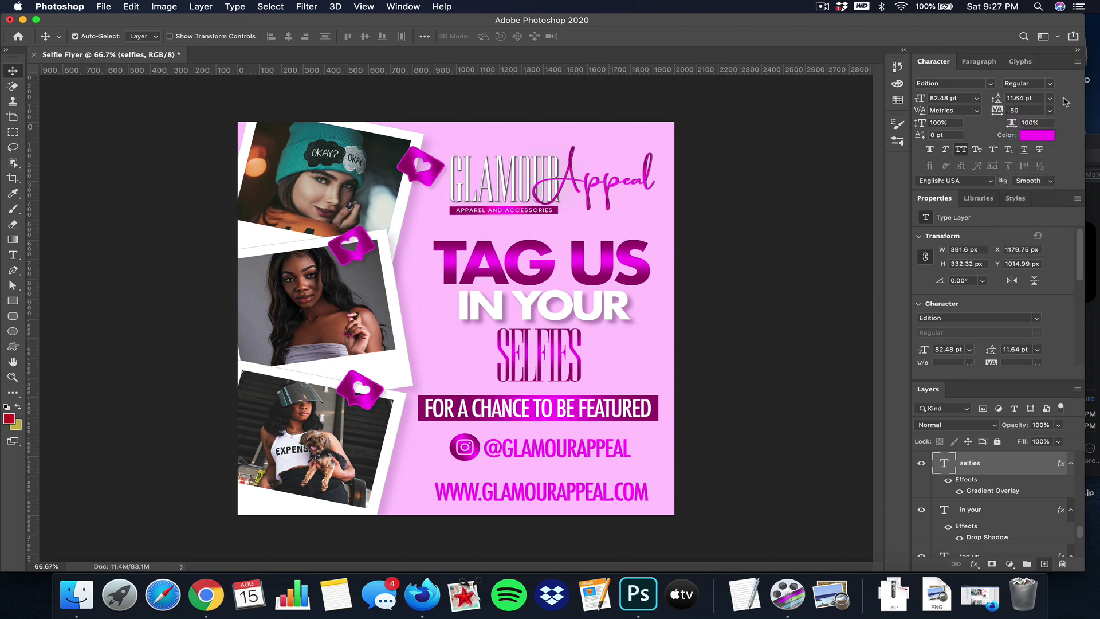
Set the SELFIES text size to 90 pt and move it down slightly toward the banner.
click(959, 100)
text(90)
key(Return)
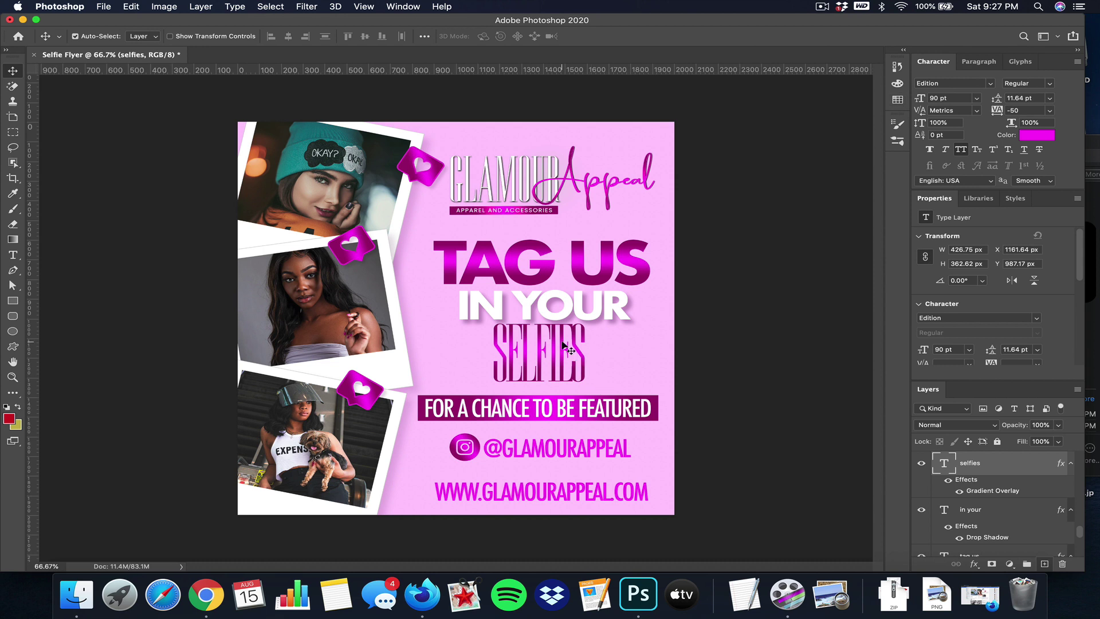
drag(563, 337, 562, 348)
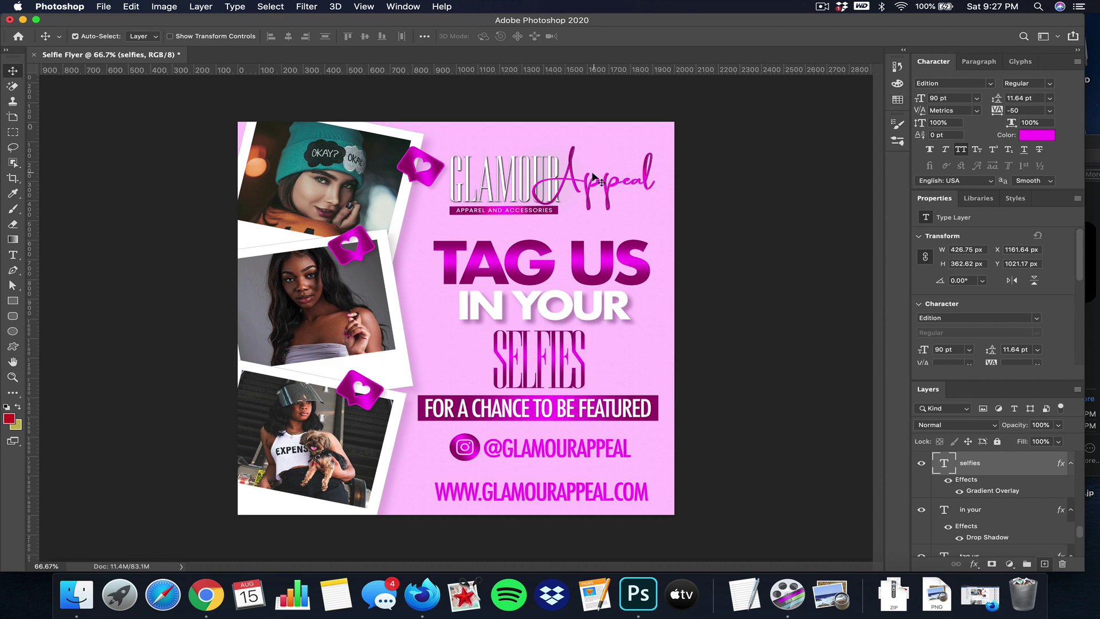
Scale down the Glamour Appeal logo and move it up near the flyer's top edge.
click(576, 185)
key(ctrl+t)
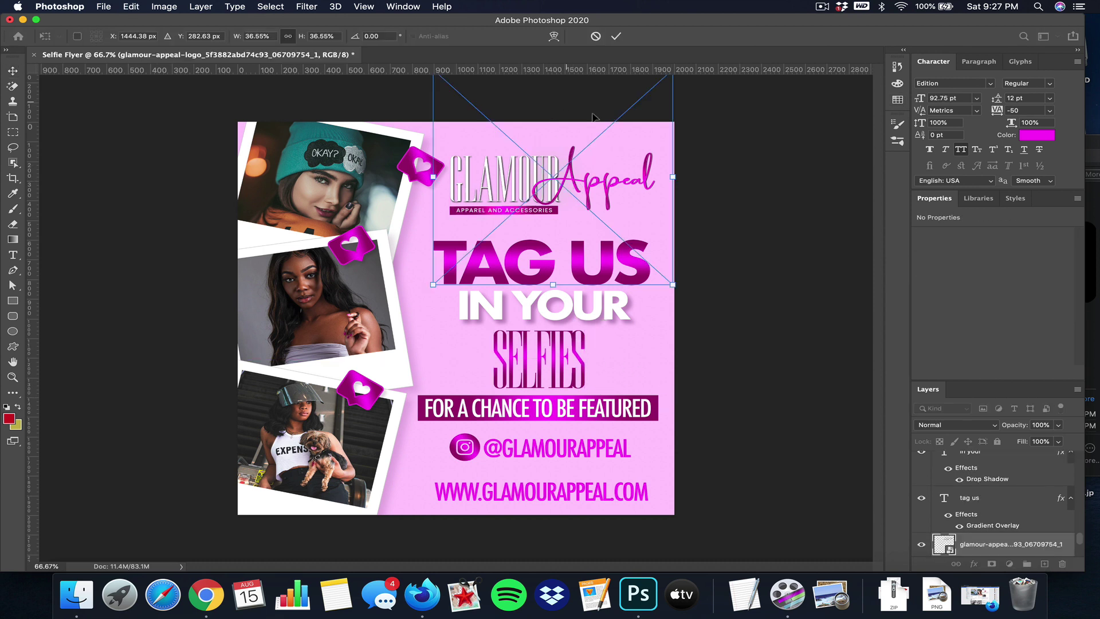
drag(680, 177, 656, 167)
drag(573, 166, 587, 174)
click(616, 37)
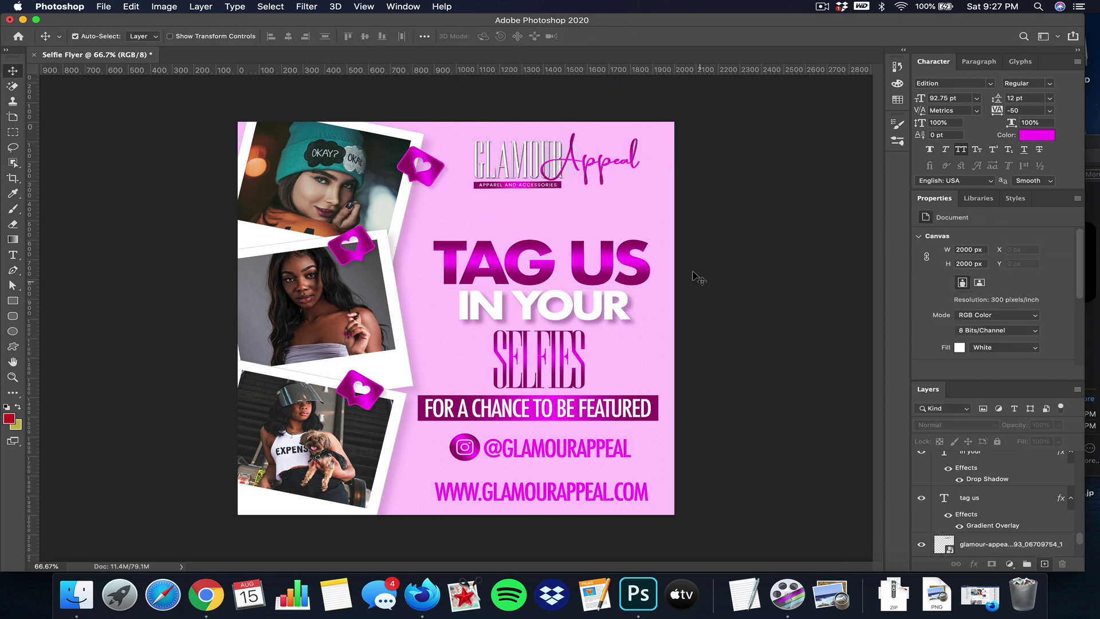
Move the TAG US and IN YOUR text lines up beneath the logo.
drag(611, 269, 610, 240)
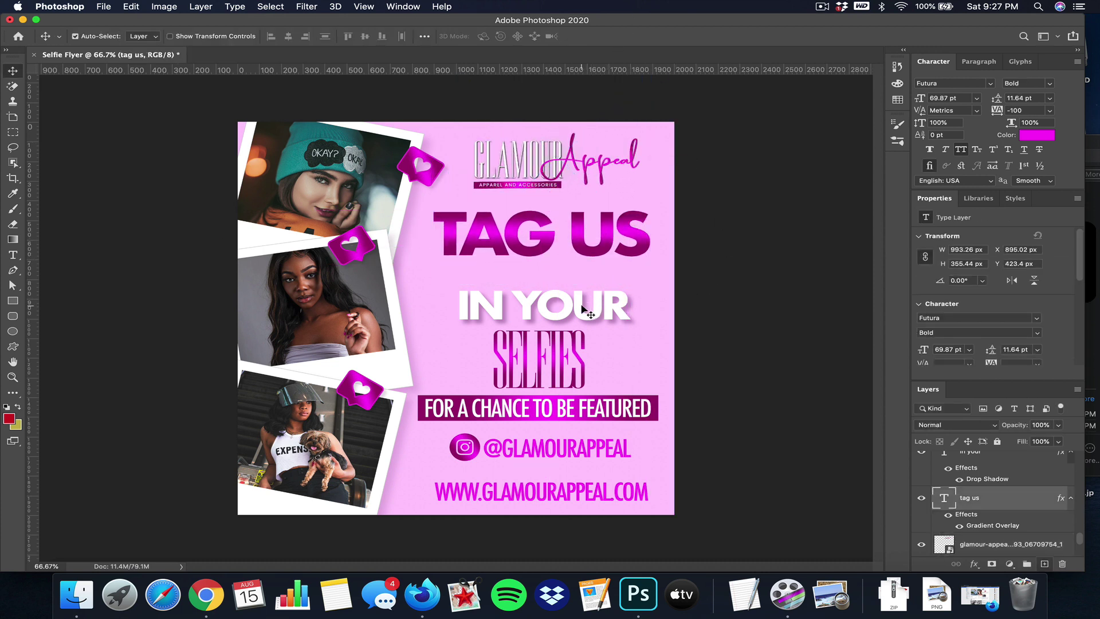
drag(595, 307, 584, 278)
Enlarge the SELFIES text to 150 pt and position it between IN YOUR and the banner.
click(576, 336)
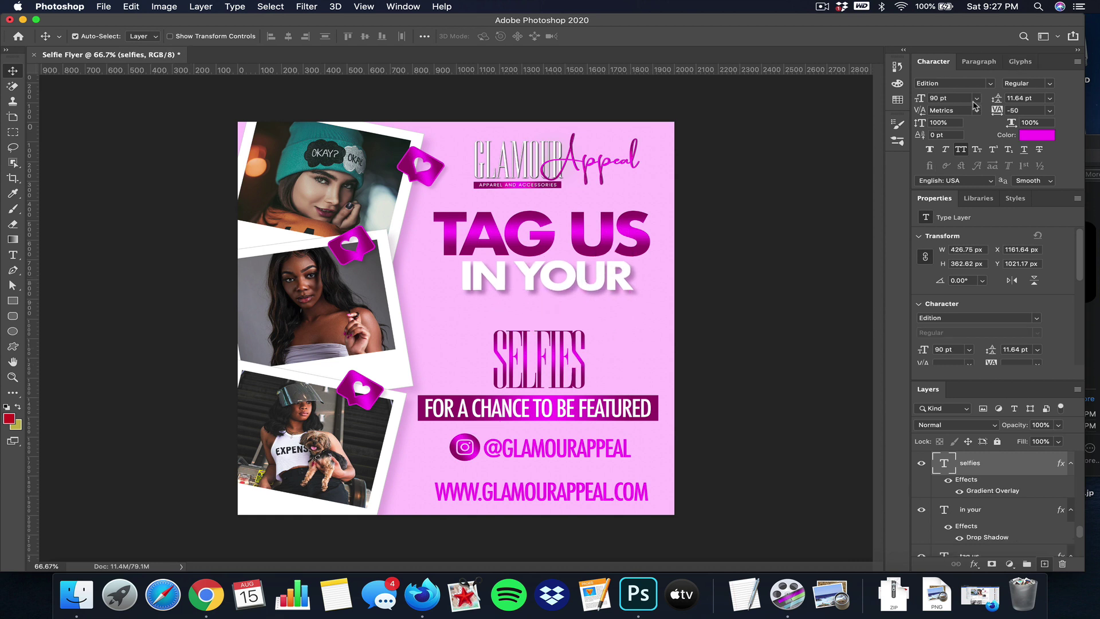
click(967, 99)
text(150)
key(Return)
drag(580, 303, 579, 316)
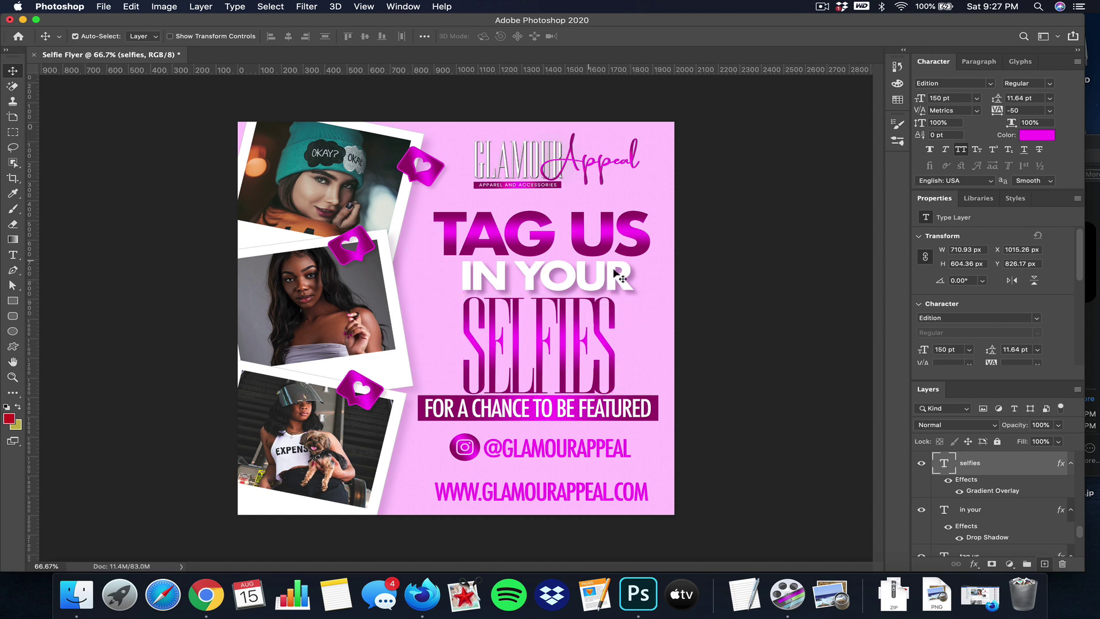
Change the IN YOUR text to Montserrat SemiBold and line it up above the SELFIES text.
click(597, 280)
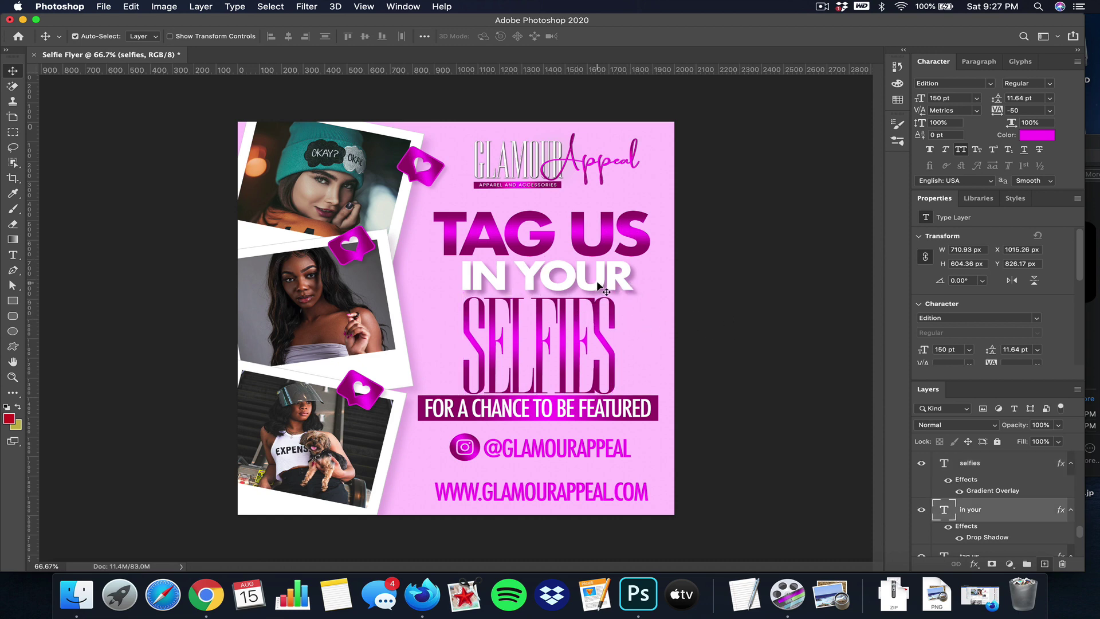
click(953, 80)
text(mont)
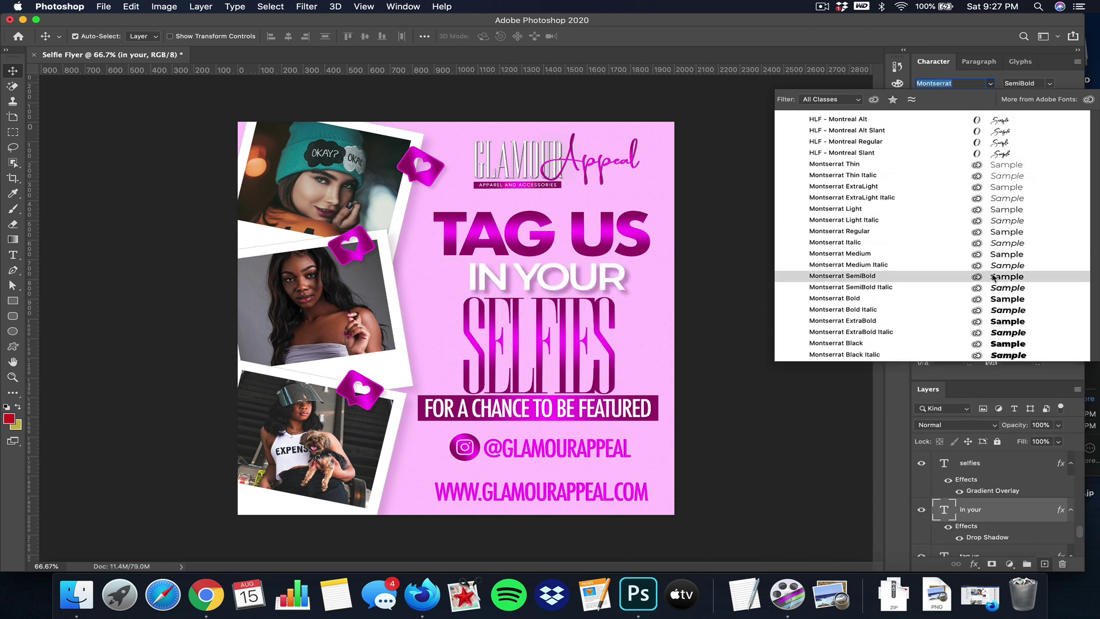
click(994, 277)
drag(576, 288, 568, 286)
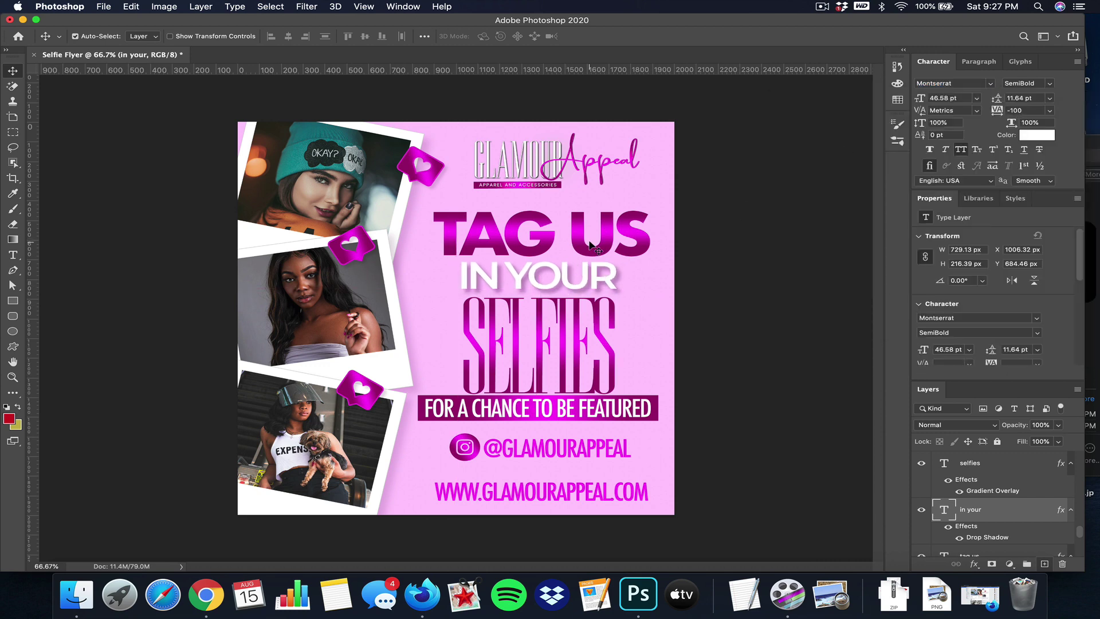
Change the TAG US text to the Lucky Bloom font without all caps and set its tracking to 0.
click(578, 241)
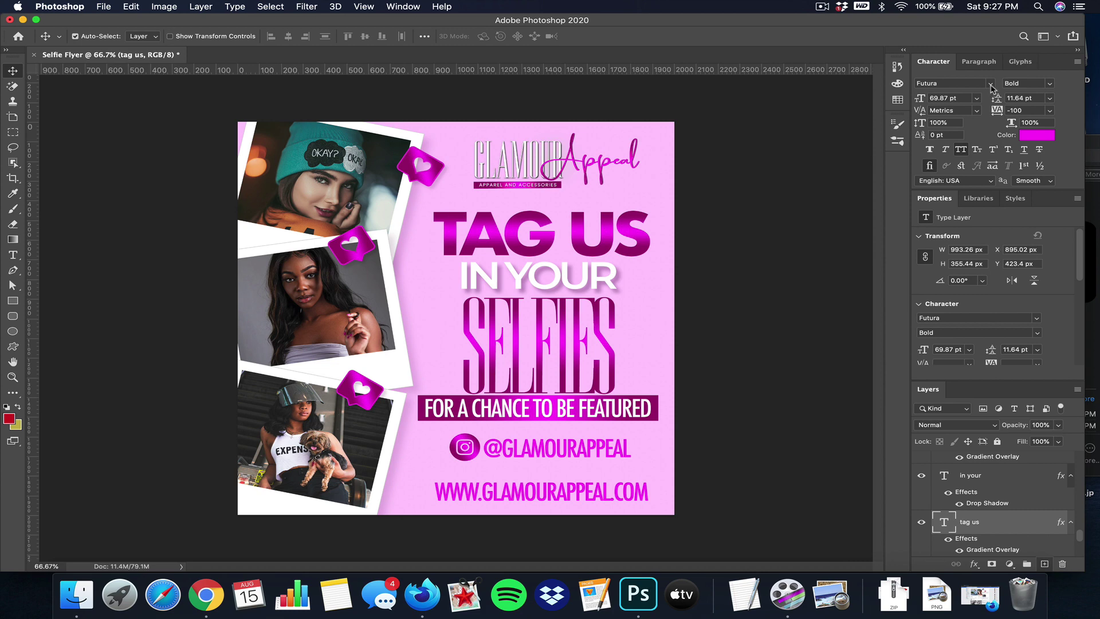
click(990, 85)
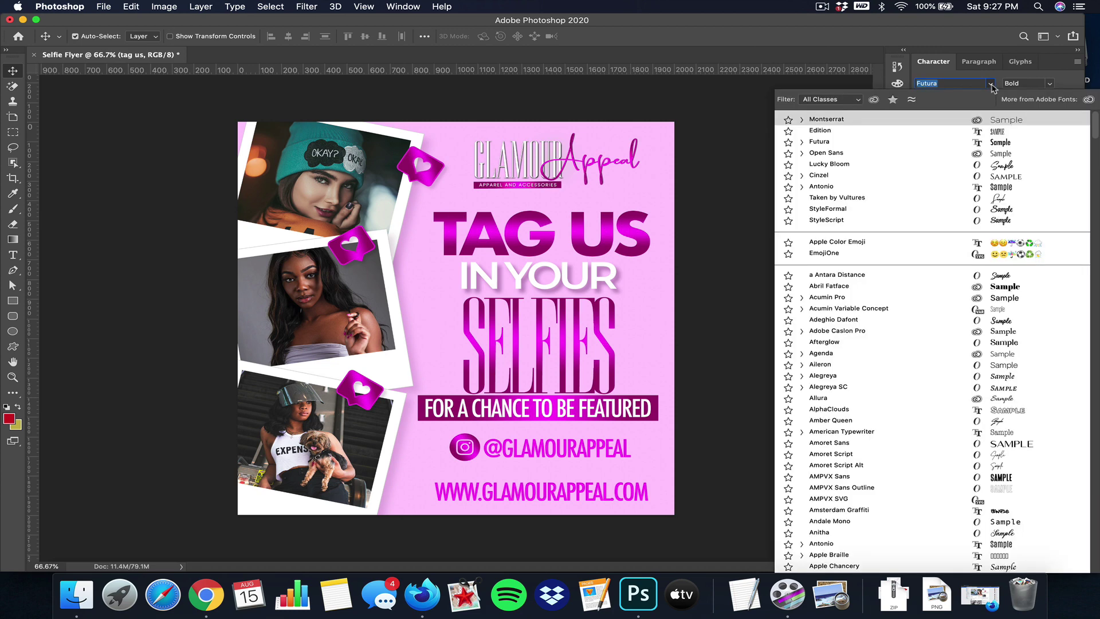
click(992, 167)
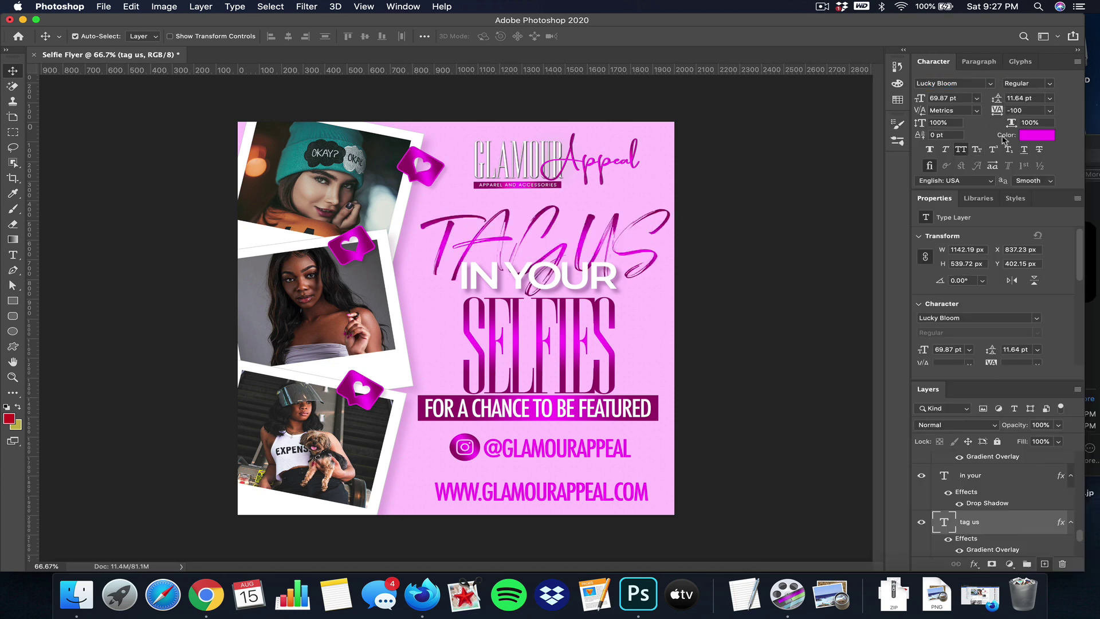
key(super+shift+k)
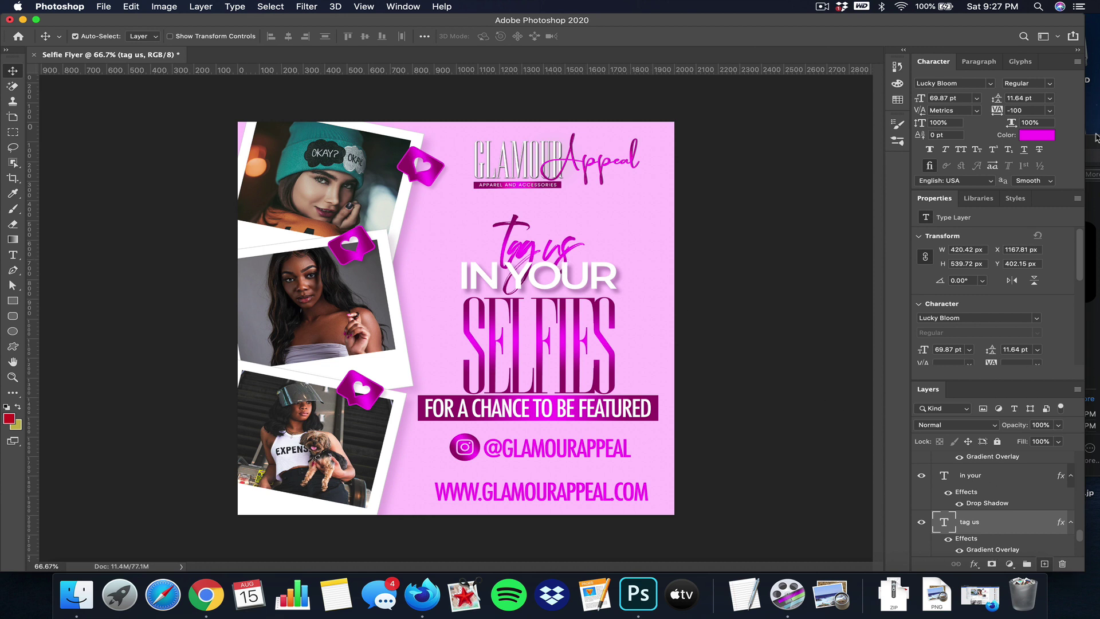
click(1048, 113)
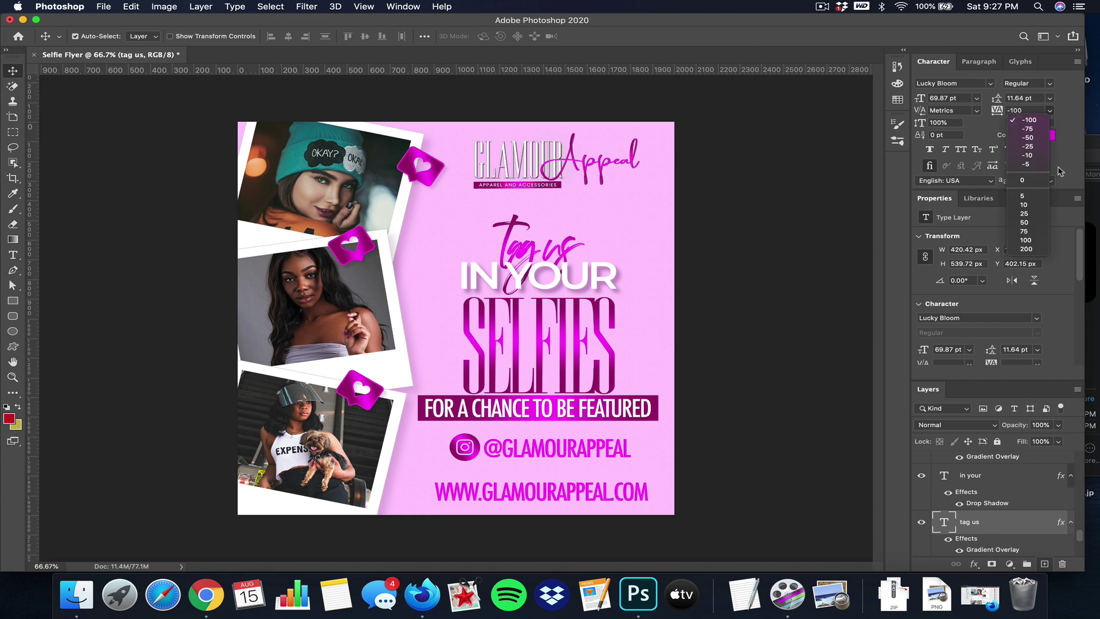
click(1022, 180)
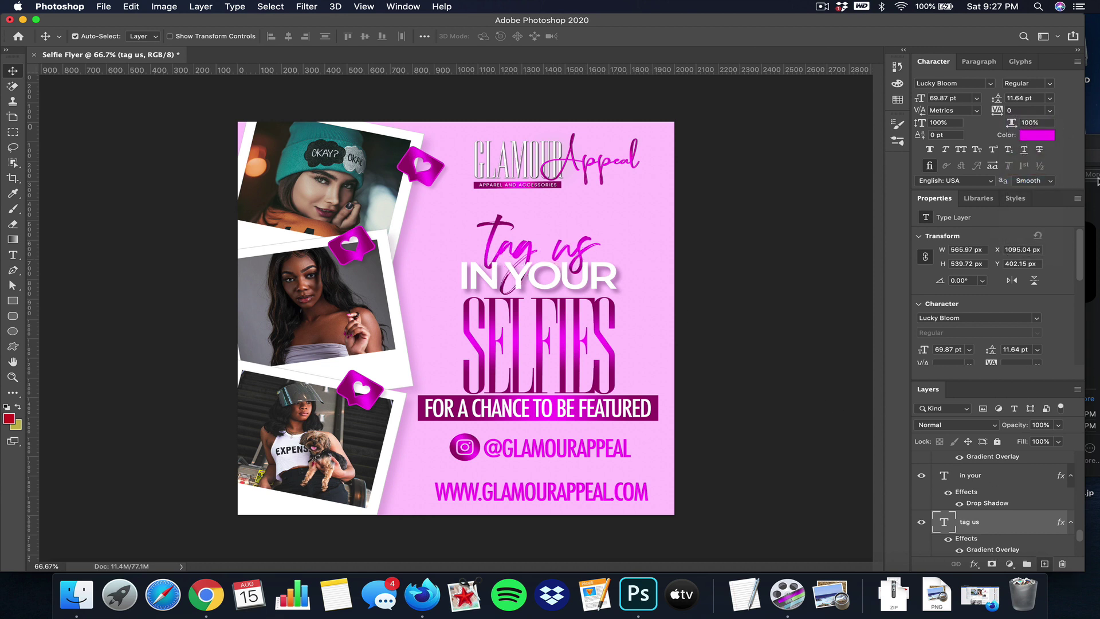
Retype the tag line as "Tag Us" with capital initials and move it up beneath the logo.
double_click(945, 522)
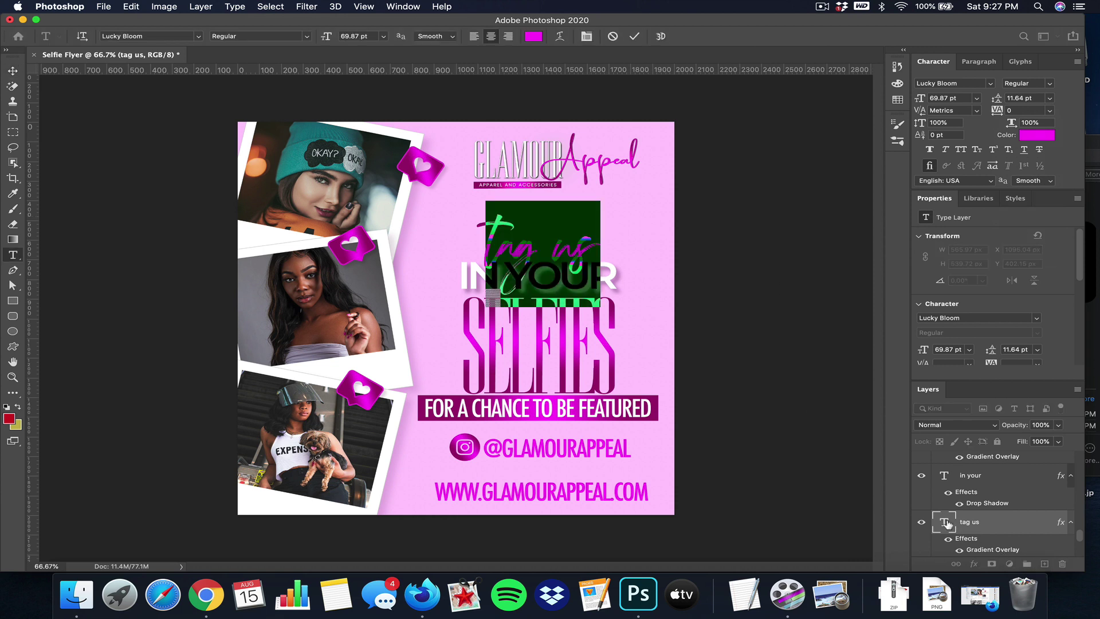
text(Tag Us)
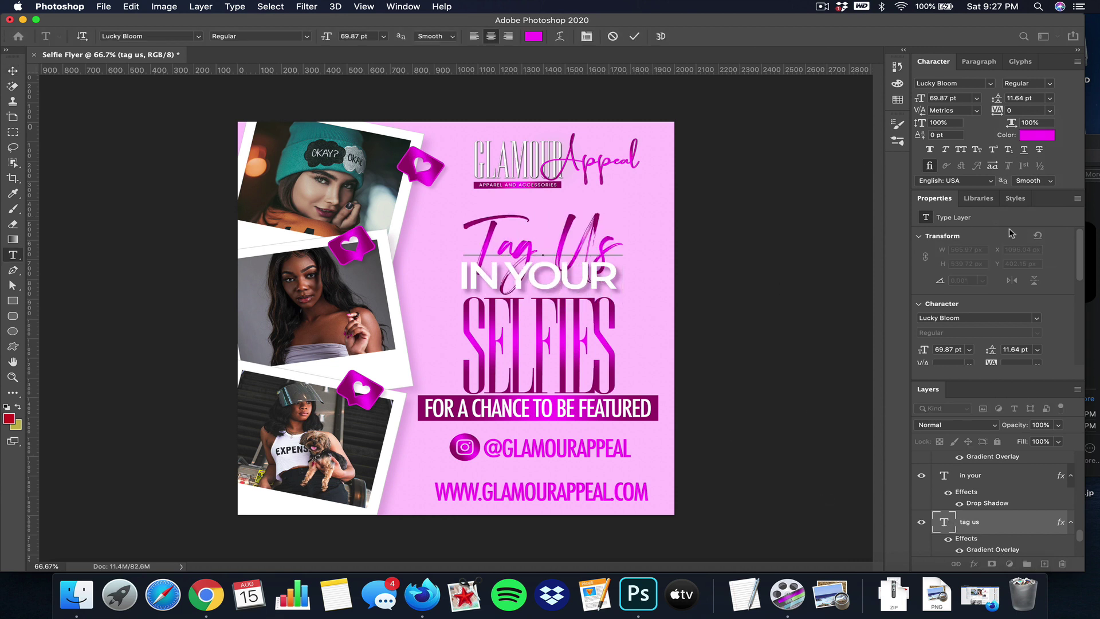
click(634, 36)
key(v)
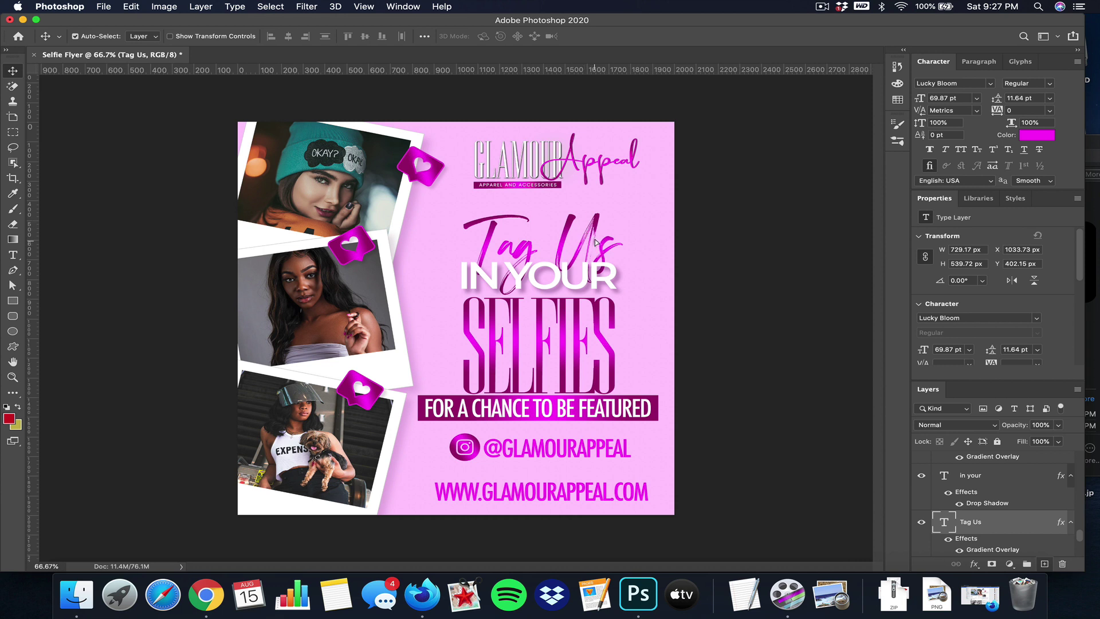
drag(595, 242, 597, 232)
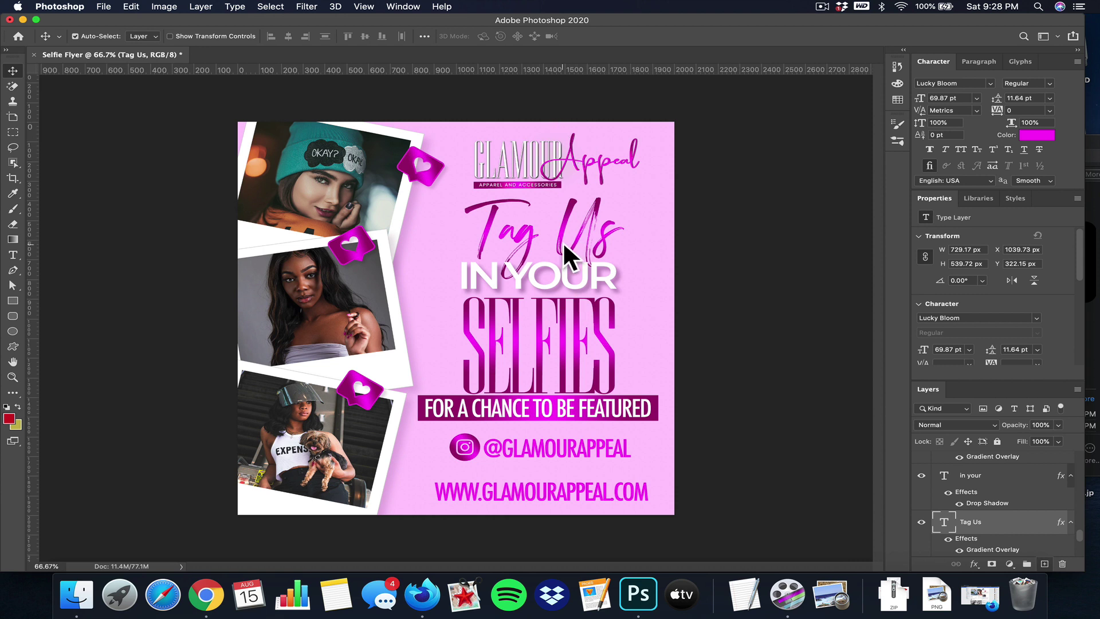
Move the FOR A CHANCE TO BE FEATURED text and its banner down slightly.
click(641, 412)
click(656, 422)
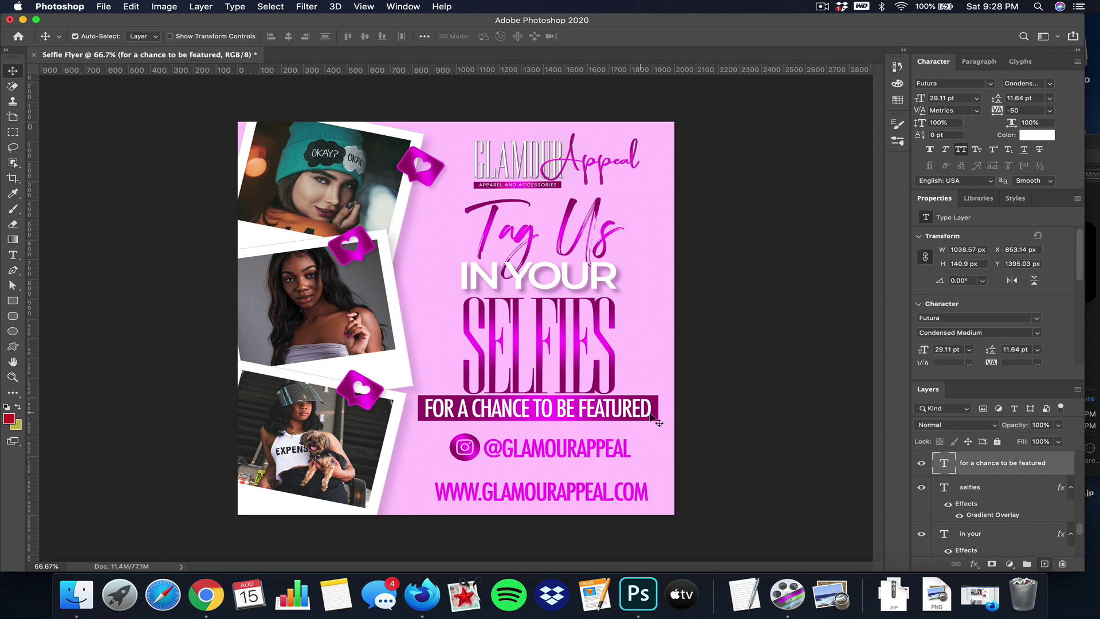
click(643, 417)
click(657, 423)
drag(654, 417, 655, 424)
click(794, 405)
Reduce the IN YOUR text to 30 pt and place it beneath the word Us.
drag(556, 275, 628, 278)
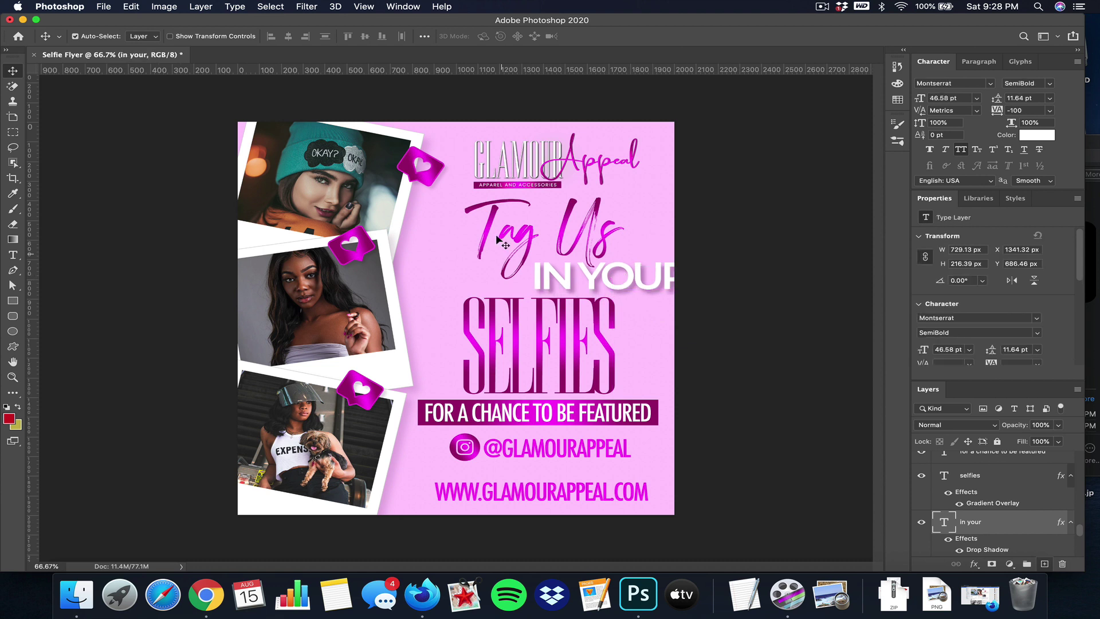
click(976, 98)
click(956, 212)
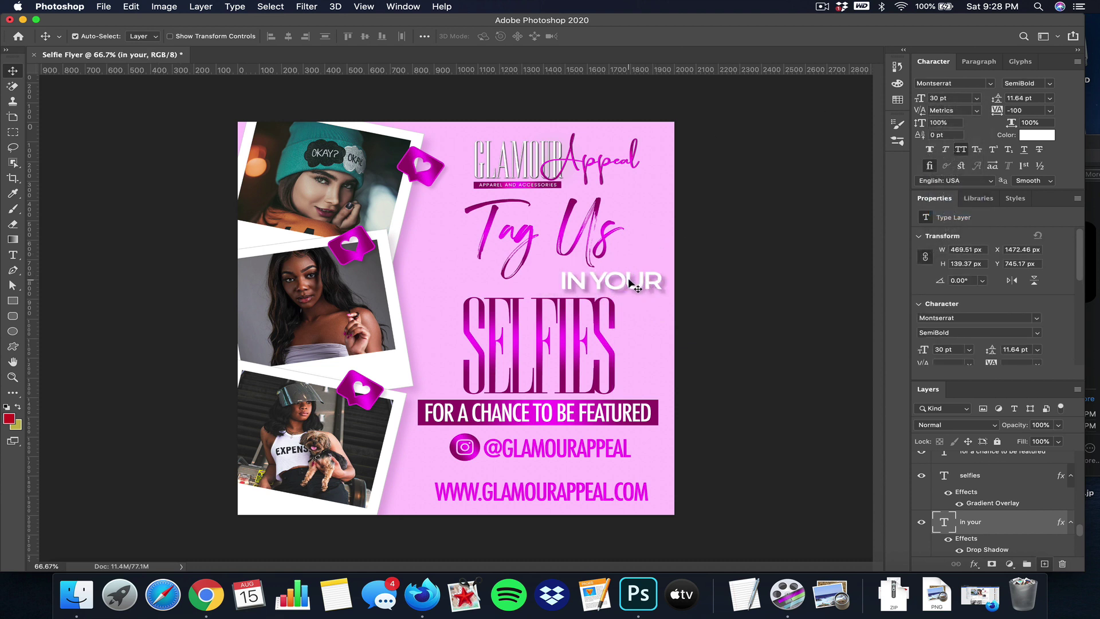
drag(659, 278, 597, 262)
Change the Tag Us text to the HLF - Supreme font and shift it and IN YOUR down to clear the logo.
click(643, 228)
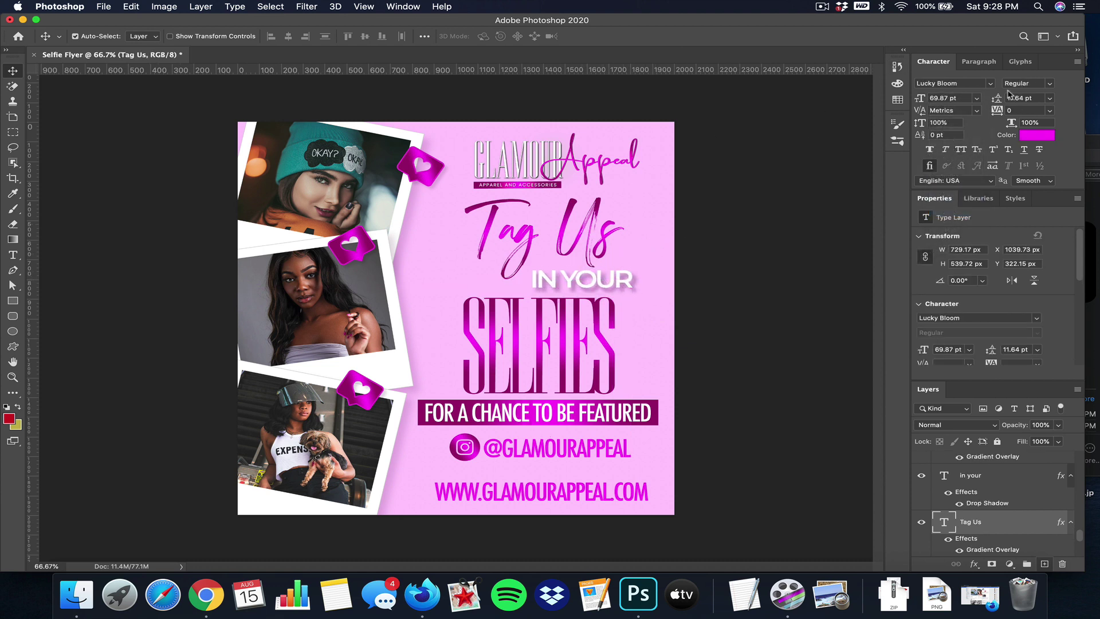
click(993, 84)
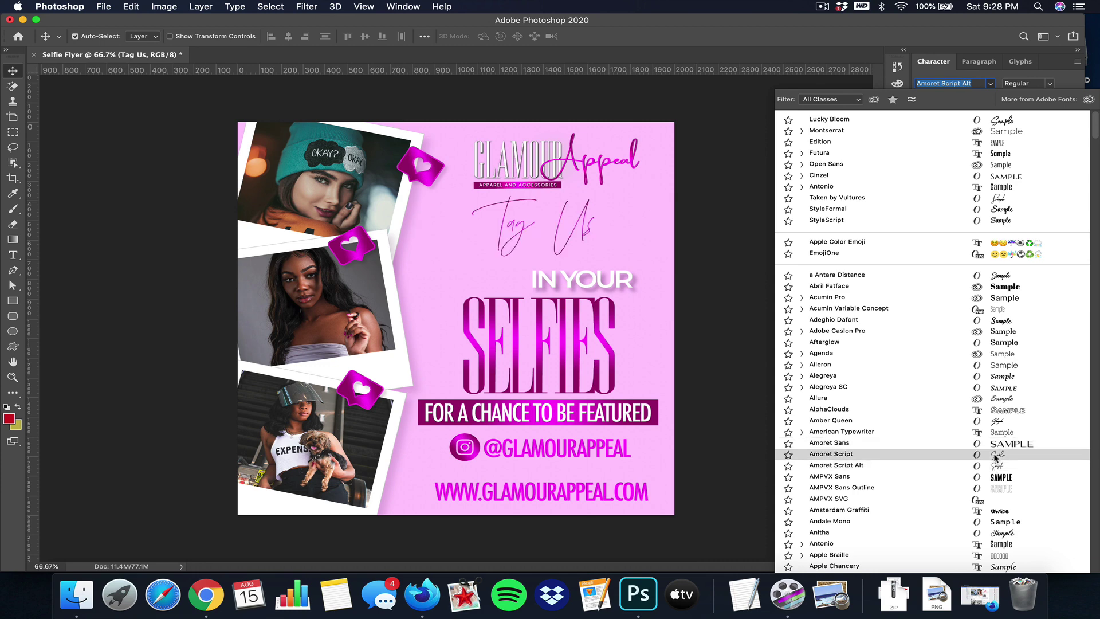
scroll(995, 463, down, 10)
scroll(996, 464, down, 15)
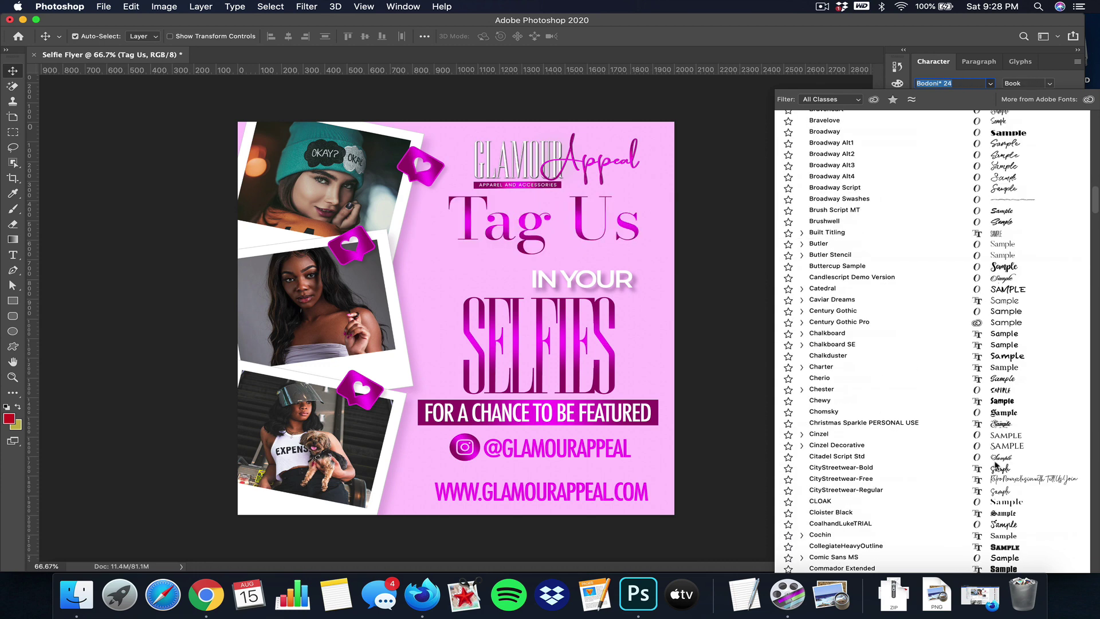
scroll(995, 467, down, 20)
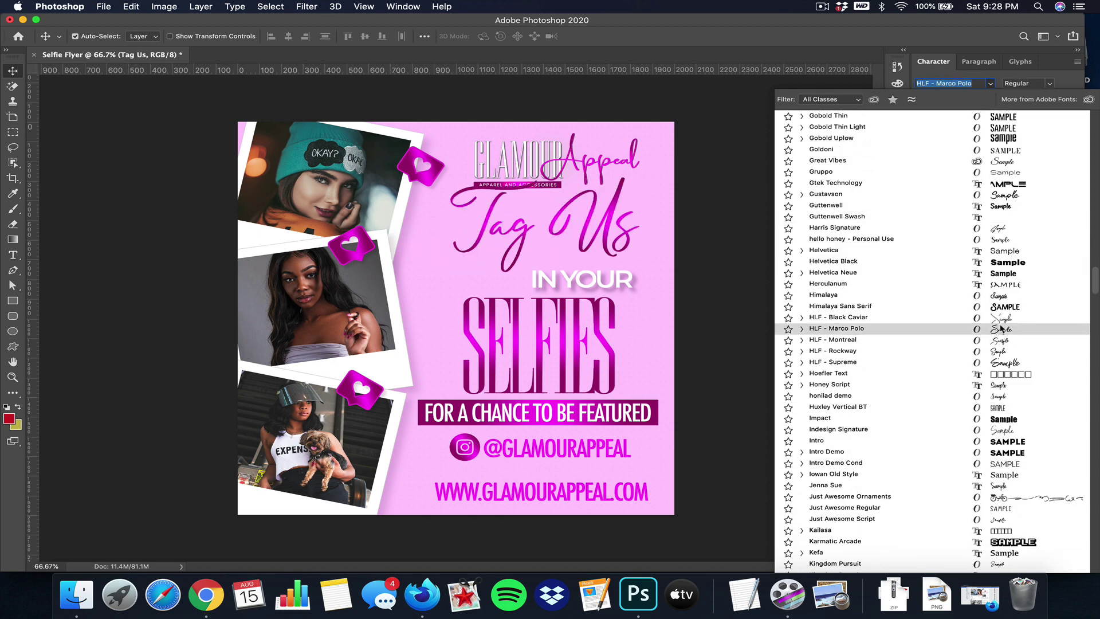
click(991, 368)
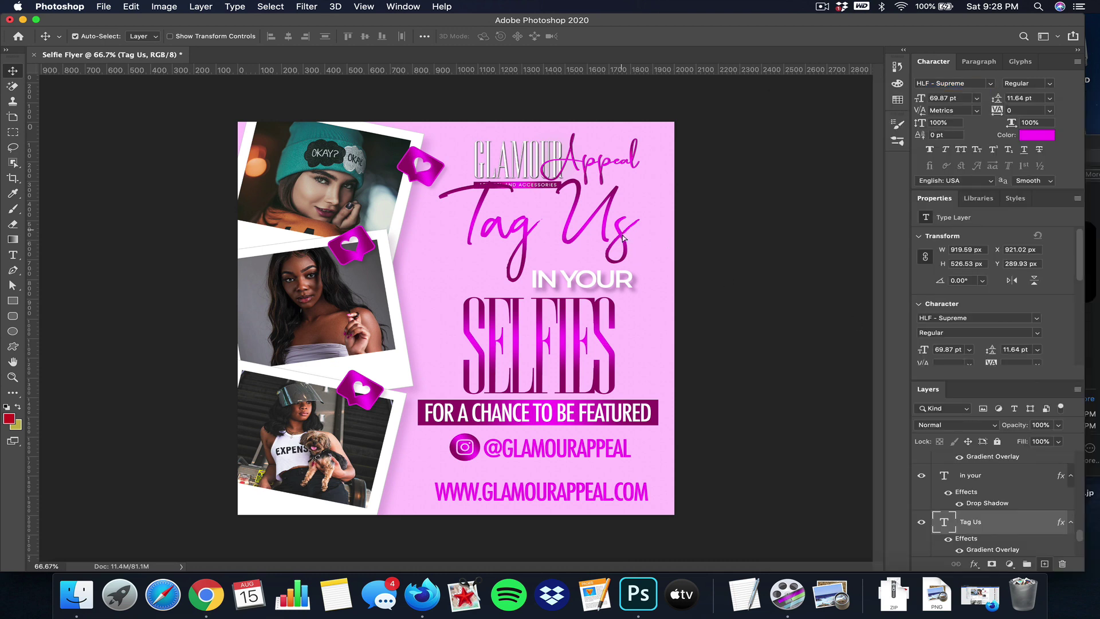
drag(624, 238, 619, 293)
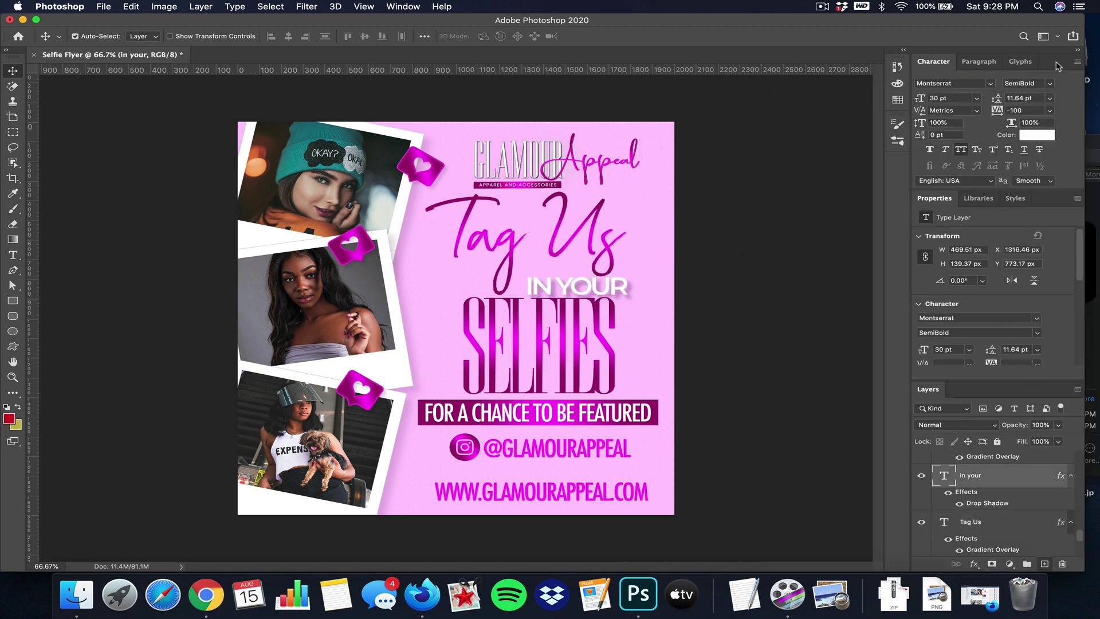
Reduce the IN YOUR text to 24 pt, center it above SELFIES, and nudge SELFIES down toward the banner.
click(977, 102)
click(952, 195)
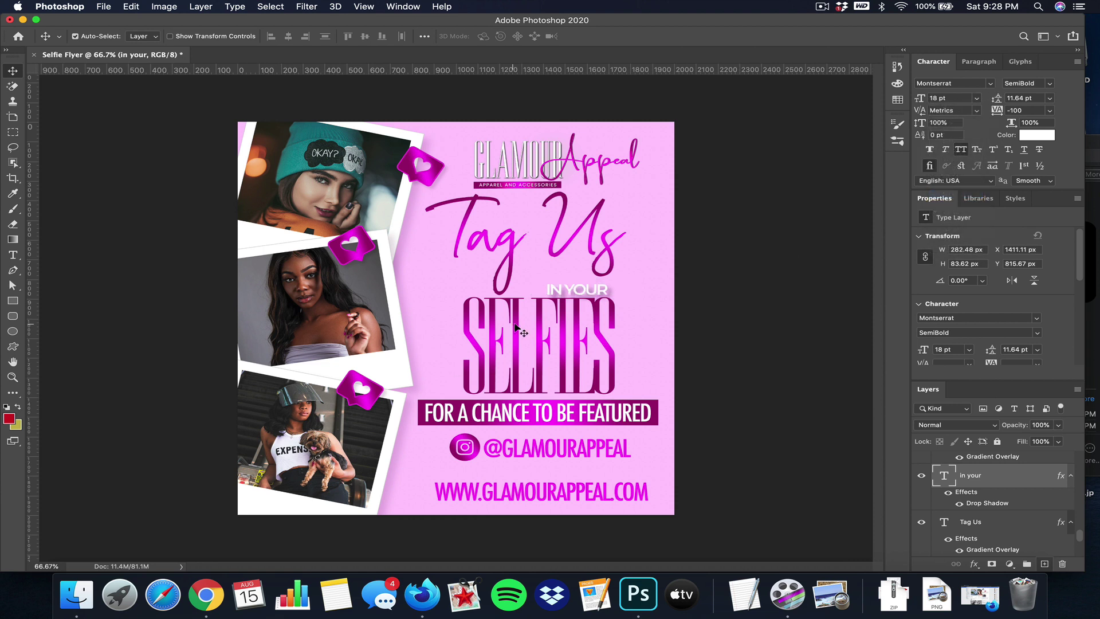
drag(581, 294, 565, 284)
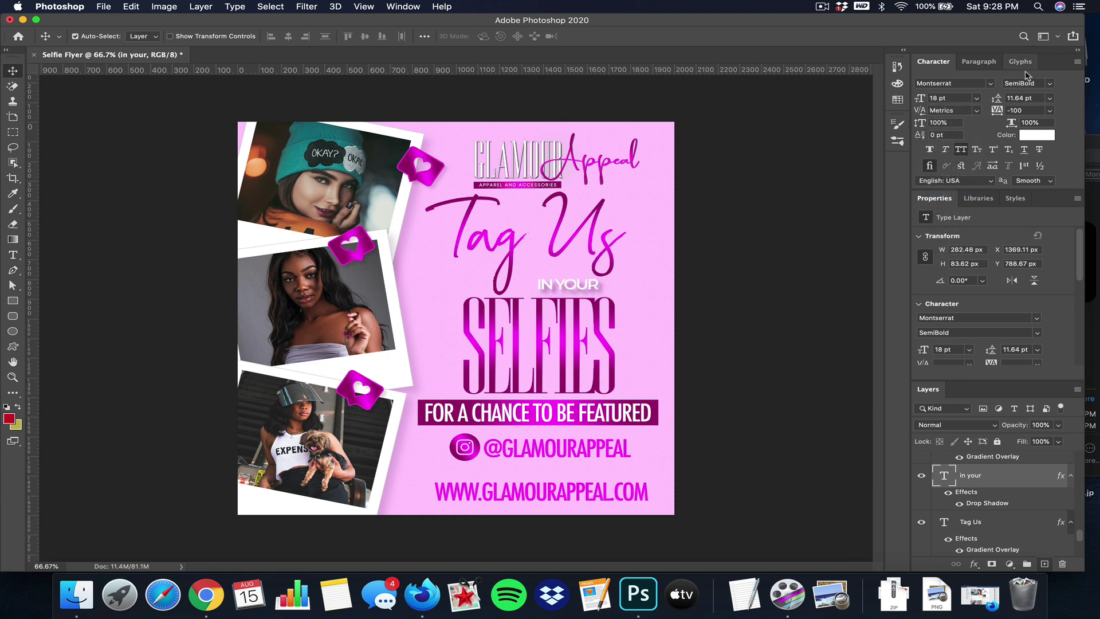
click(973, 102)
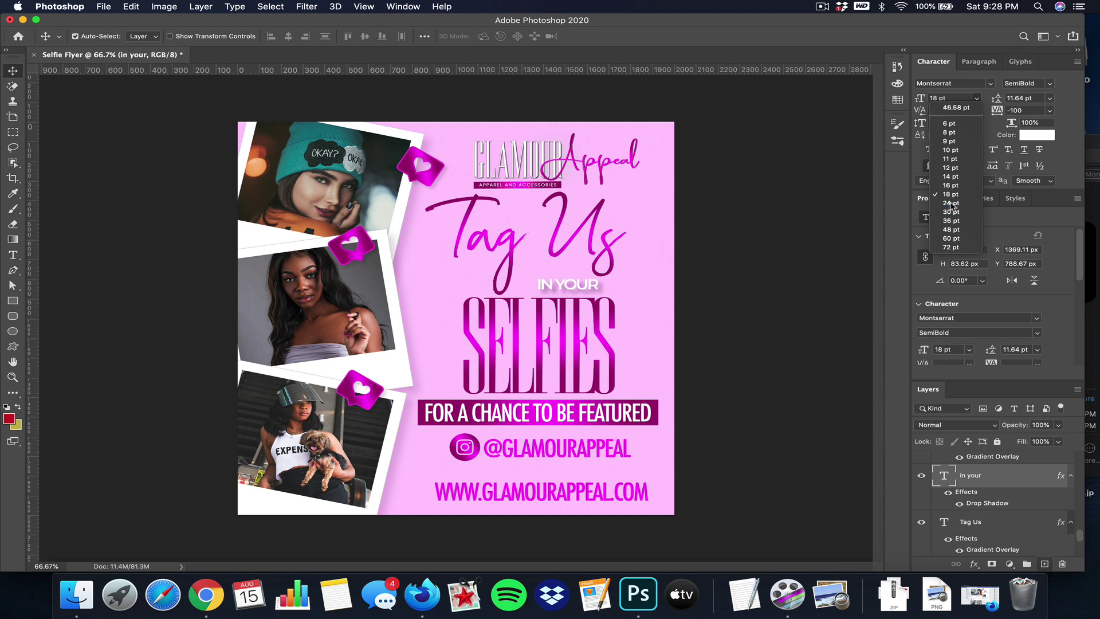
click(951, 205)
drag(584, 294, 576, 284)
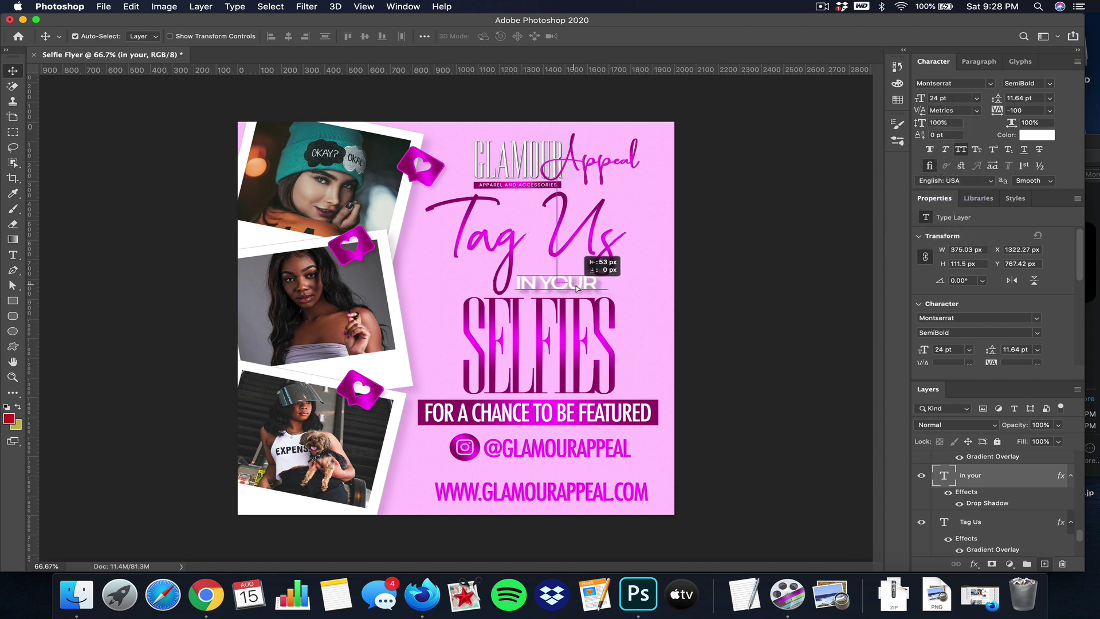
drag(609, 248, 608, 251)
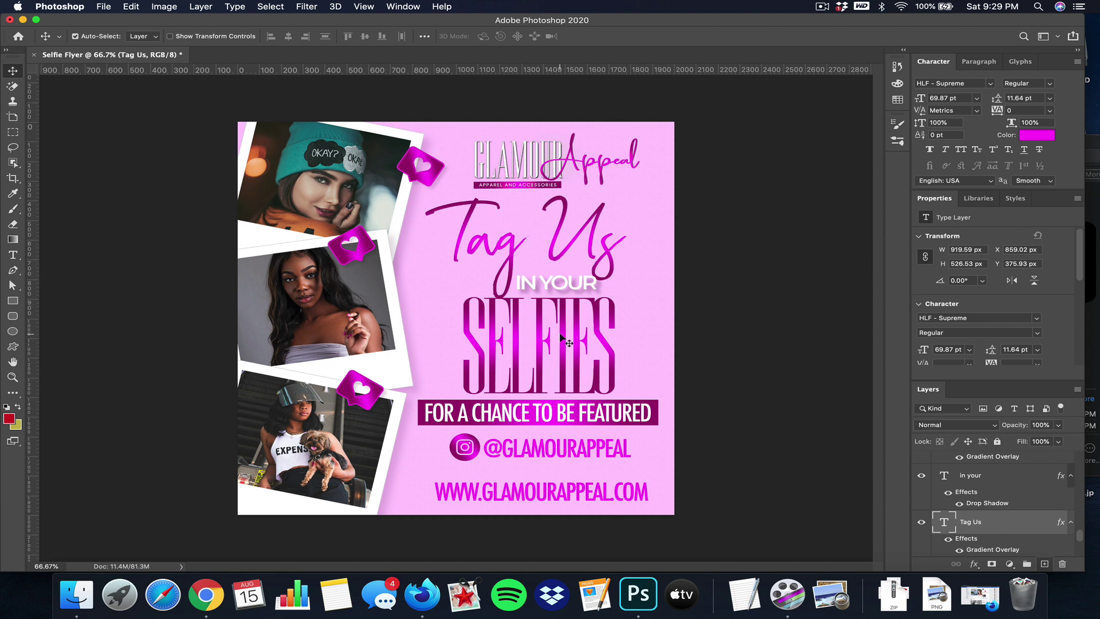
drag(564, 340, 566, 343)
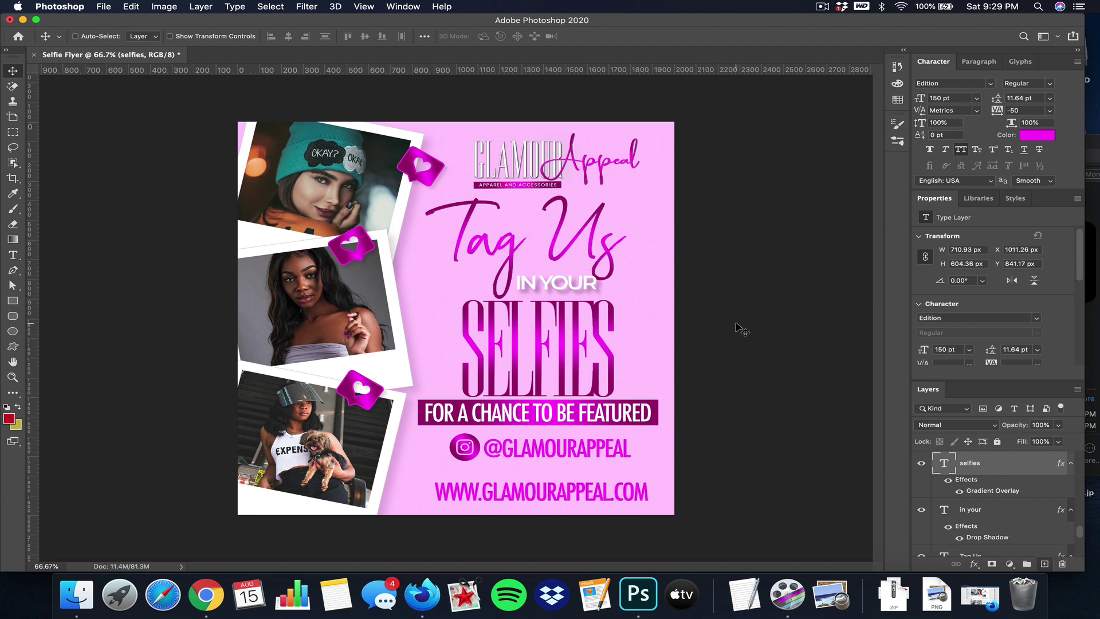
Undo the recent headline, banner and logo edits, back through the logo scaling and the SELFIES font change.
key(super+z)
key(super+z)
key(super+z)
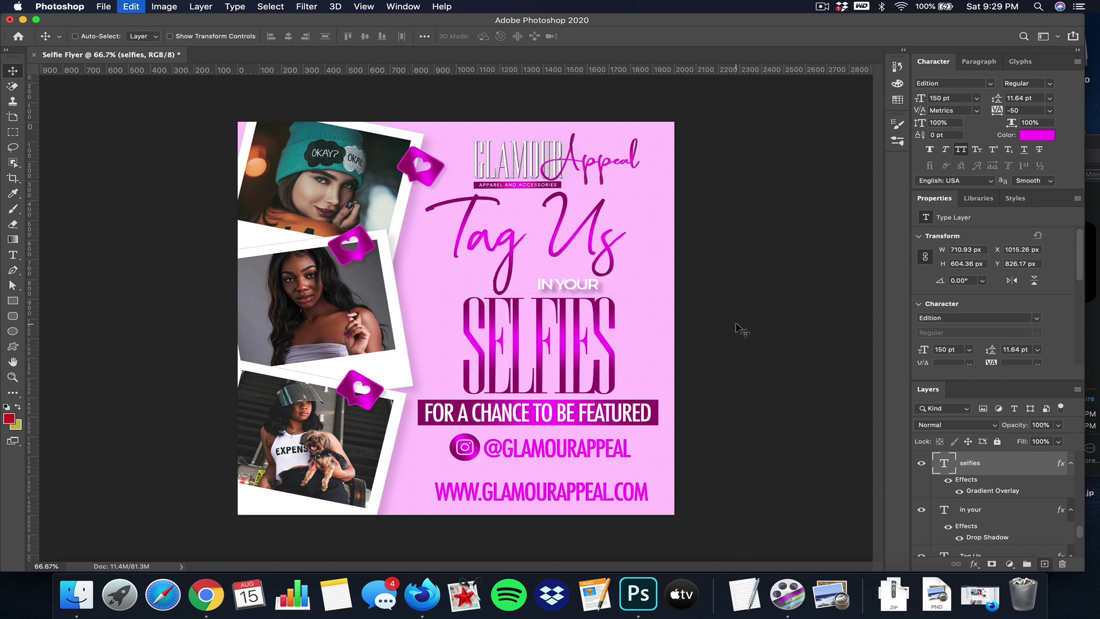
key(super+z)
key(super+z)
key(super+z)
key(super+z)
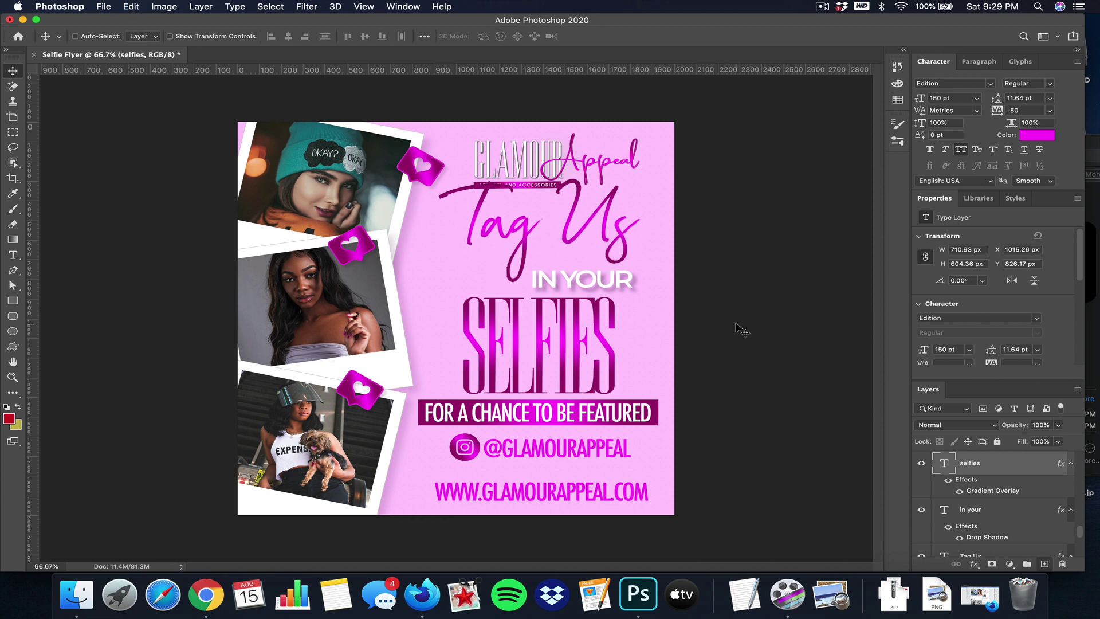
key(super+z)
key(super+z)
key(super+z)
key(super+z)
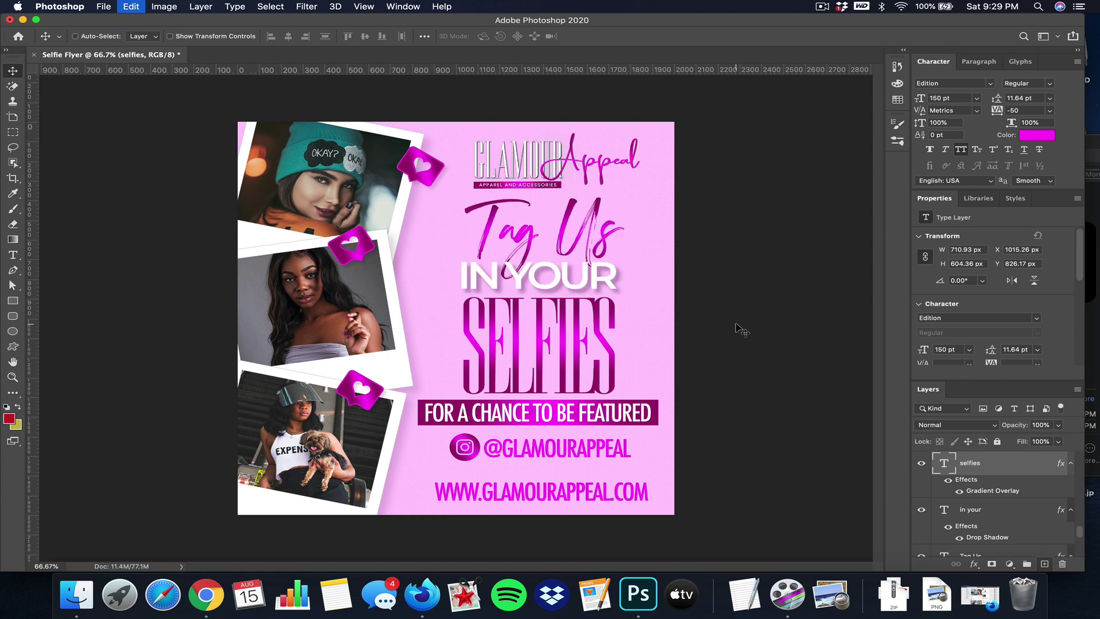
key(super+z)
key(super+z)
key(super+z)
key(super+z)
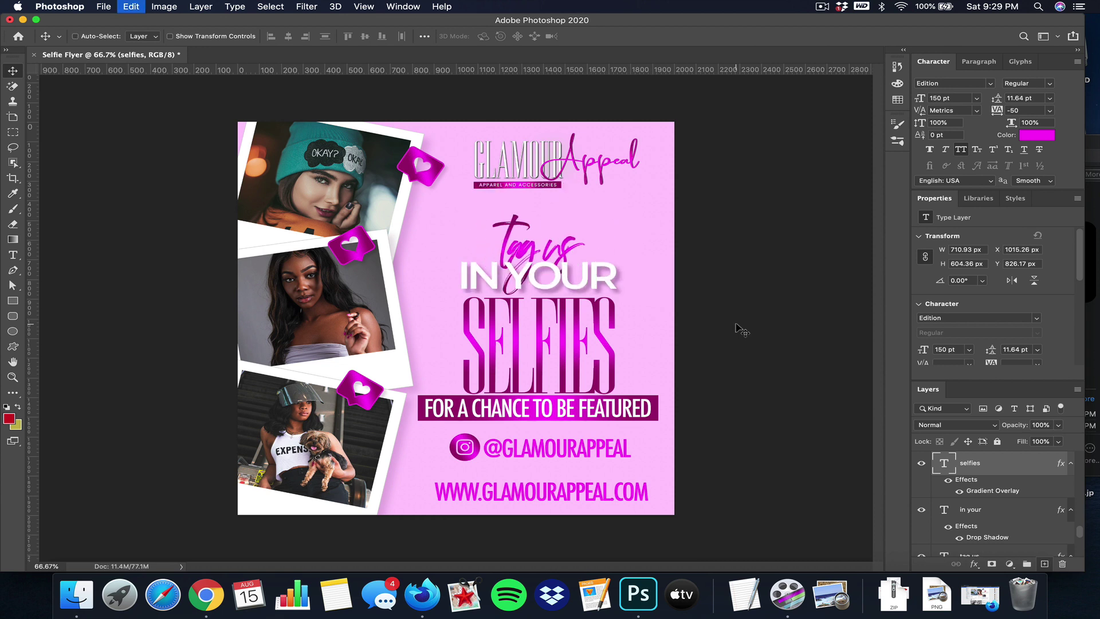
key(super+z)
key(super+z)
key(super+z)
key(super+z)
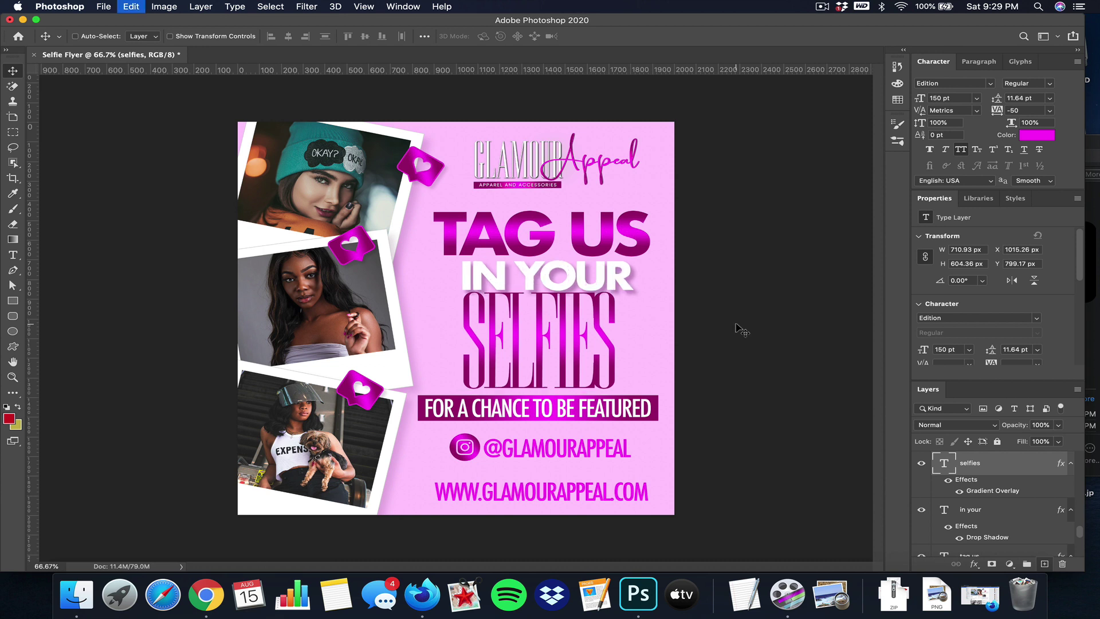
key(super+z)
key(super+z)
key(super+z)
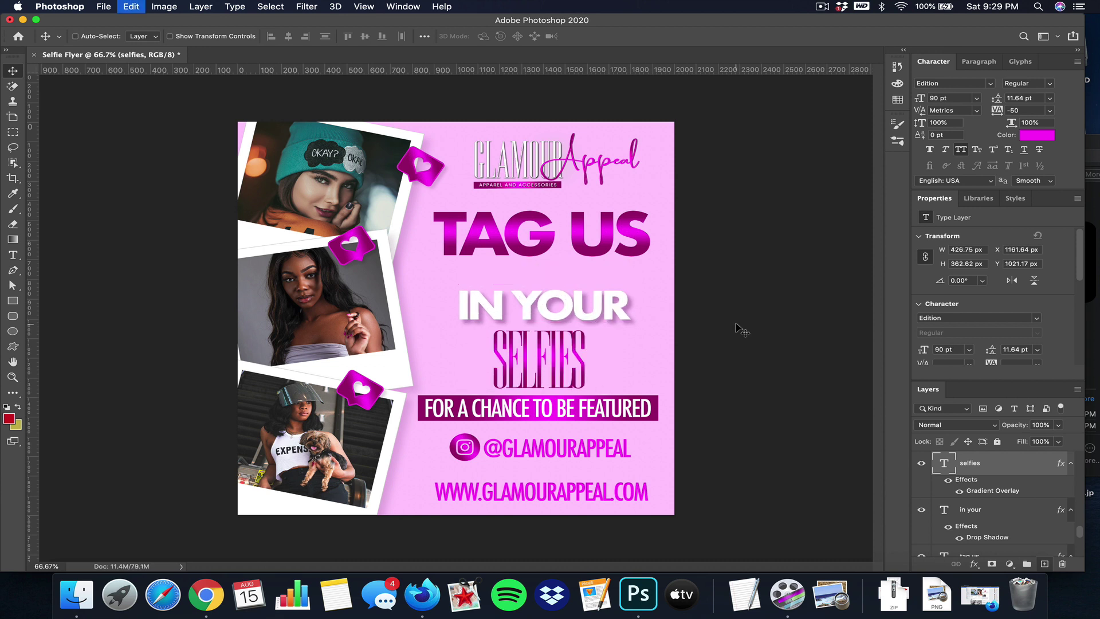
key(super+z)
key(super+z)
key(super+z)
key(super+z)
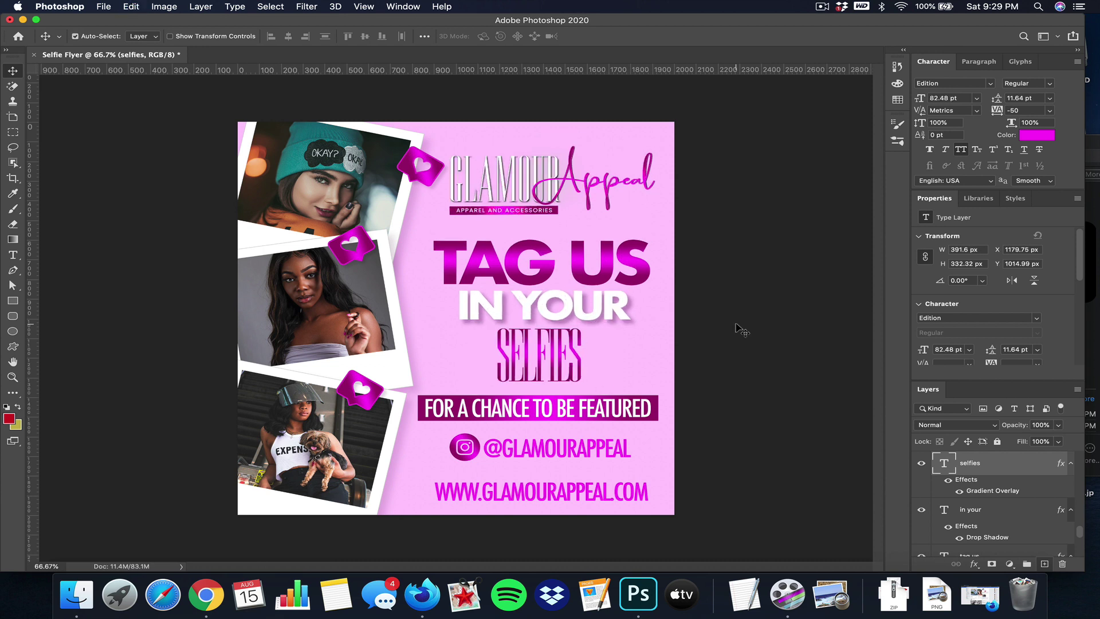
key(super+z)
key(super+z)
key(super+z)
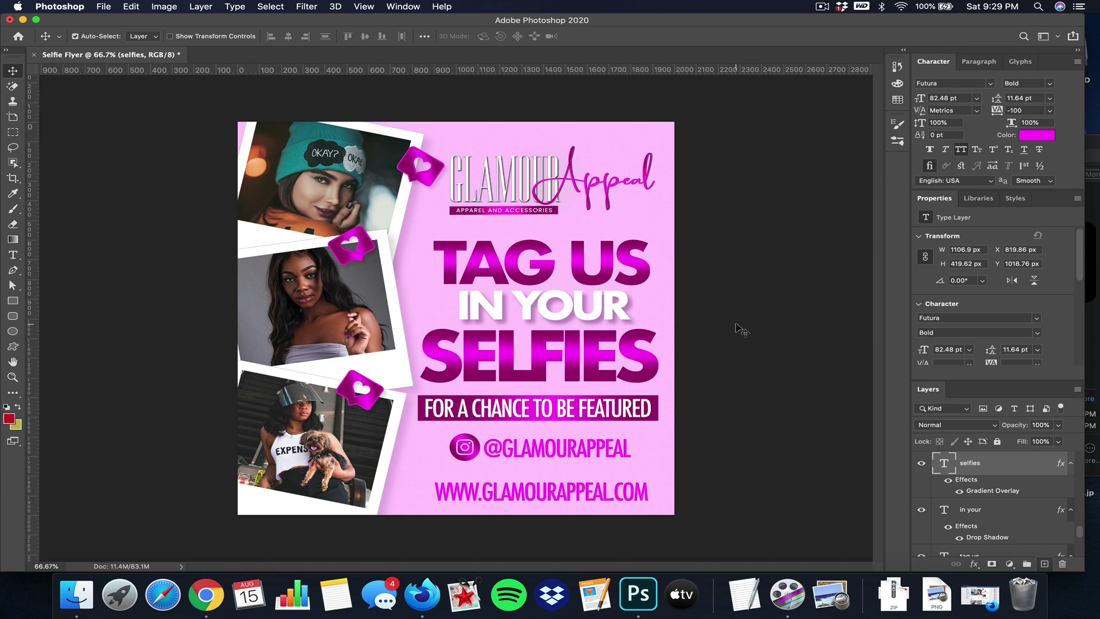
Nudge the website address line slightly to the left beneath the Instagram handle.
click(725, 351)
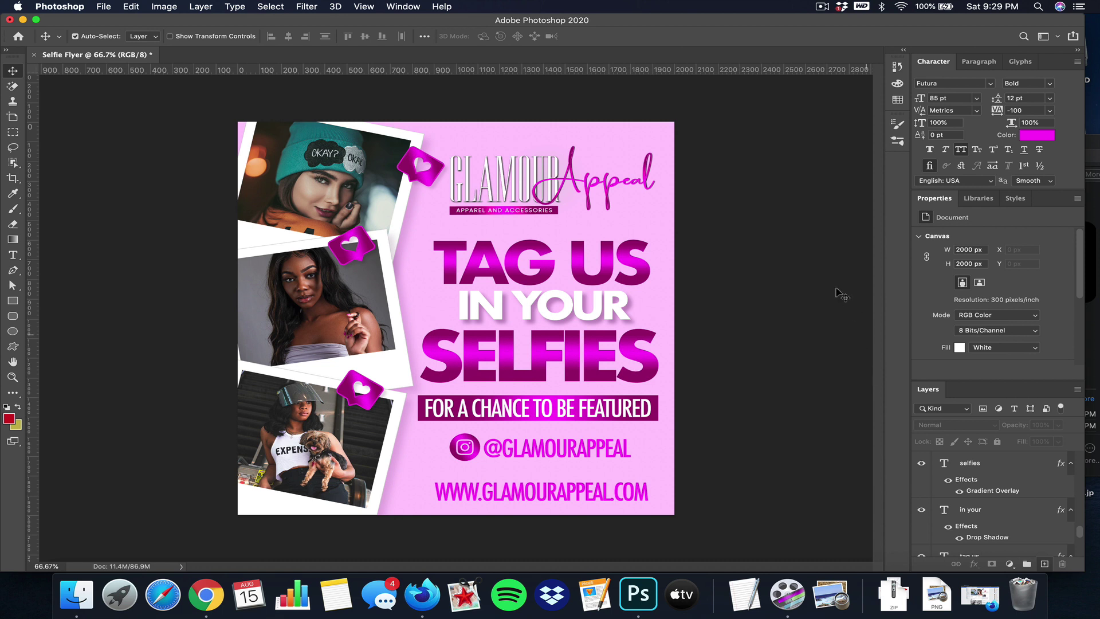
drag(549, 496, 547, 498)
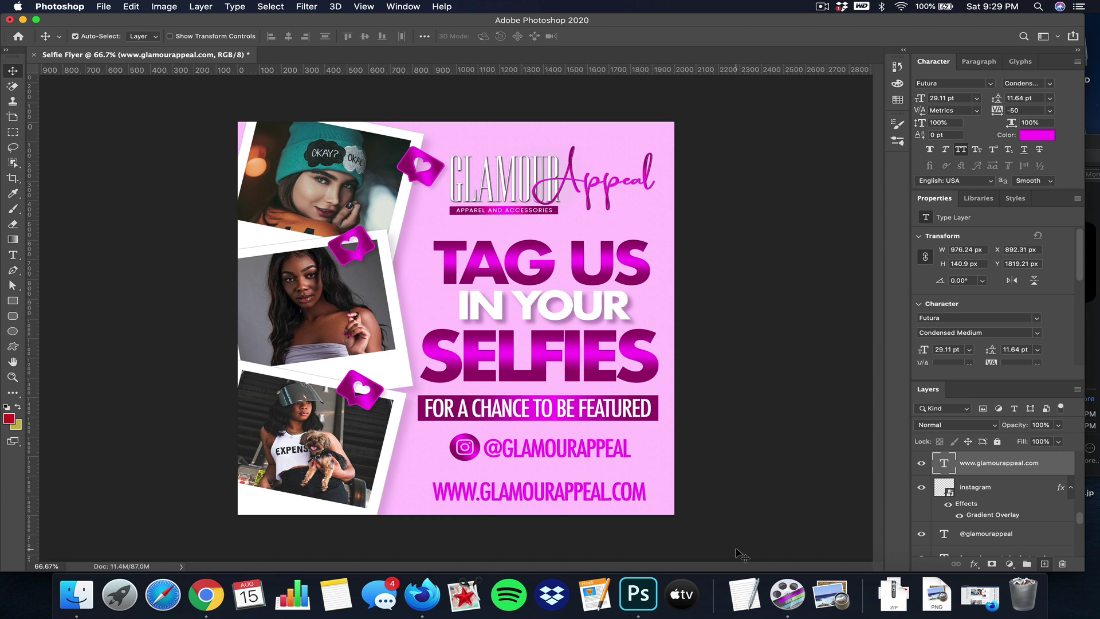
Draw a rectangle about 1359 × 1267 px over the middle of the flyer and set the foreground color to white (ffffff).
click(18, 302)
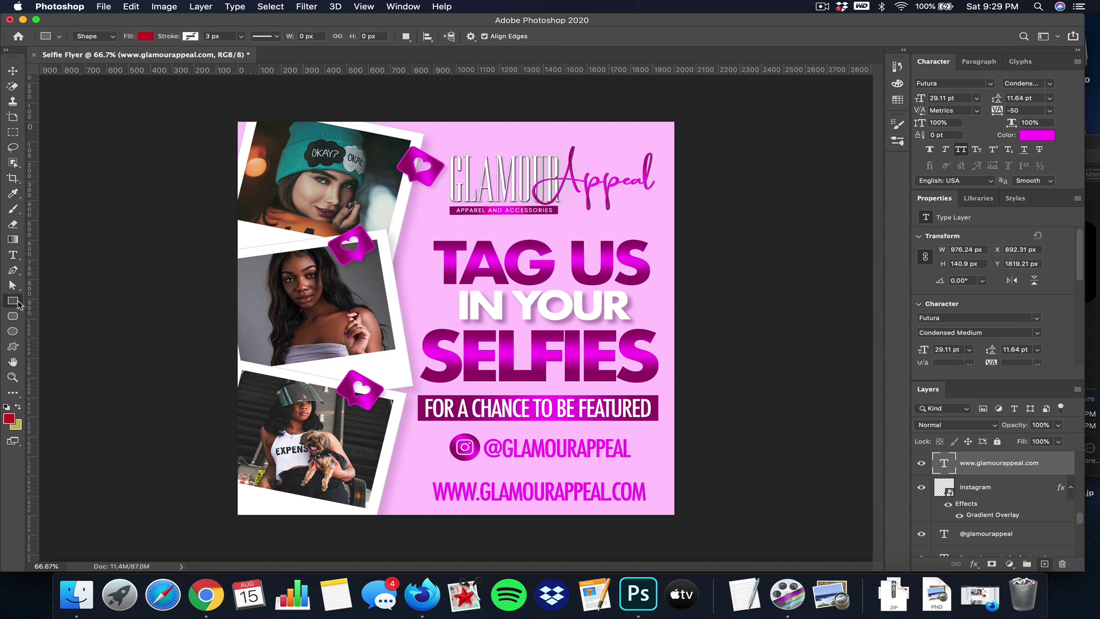
mouse_move(296, 175)
mouse_down()
mouse_move(326, 339)
mouse_move(512, 421)
mouse_move(594, 424)
mouse_up()
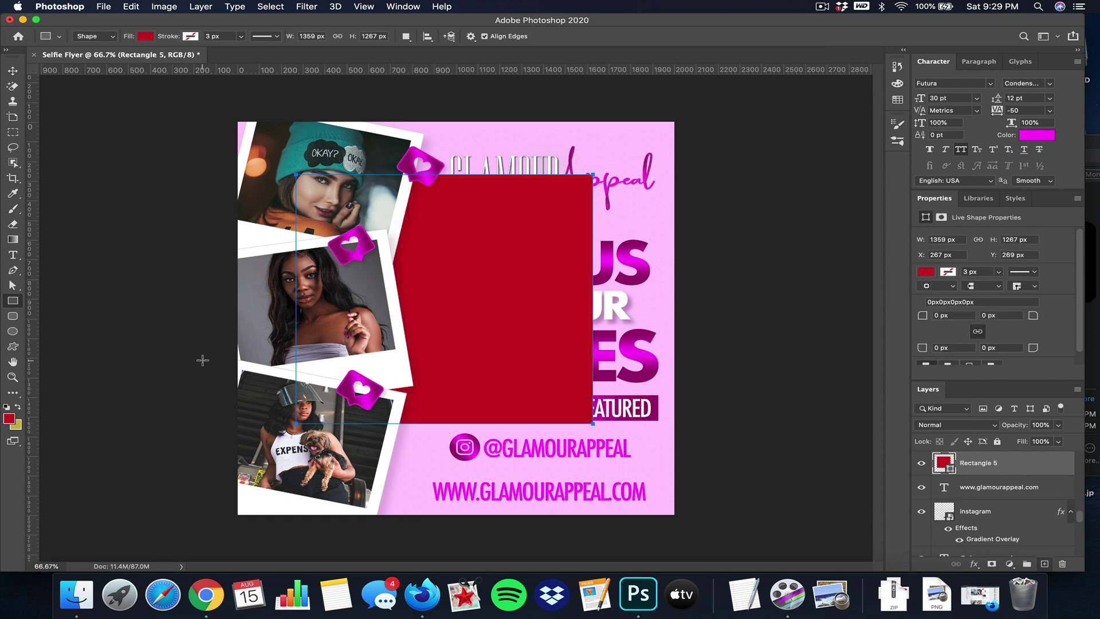
click(8, 418)
click(760, 333)
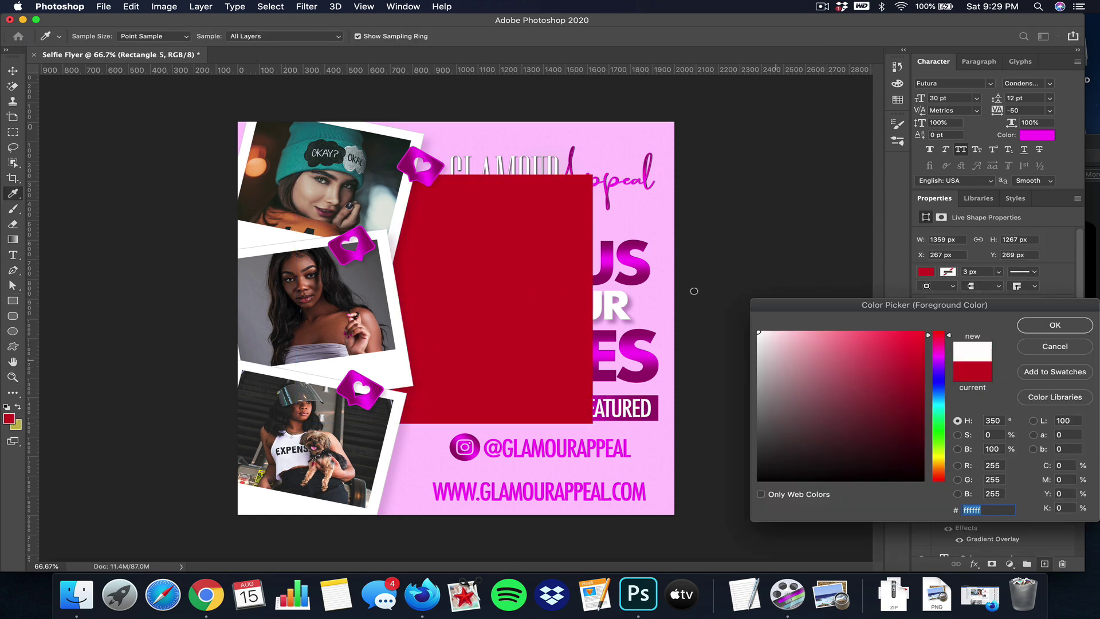
click(1039, 328)
Fill the new rectangle with a radial gradient fading from the white foreground color to transparent.
click(146, 36)
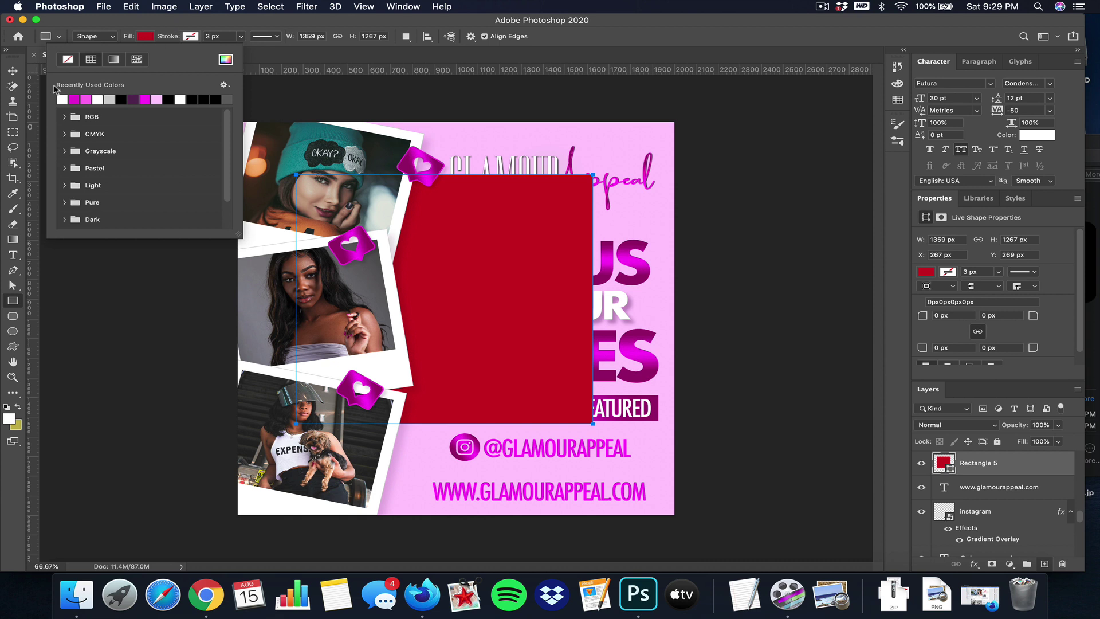
click(113, 59)
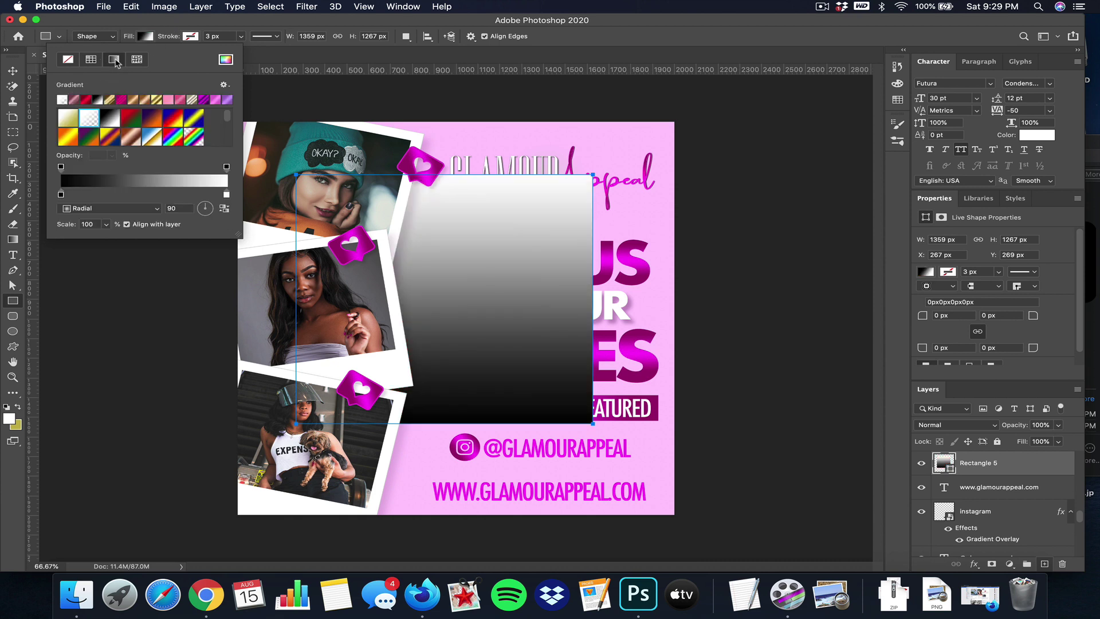
click(89, 119)
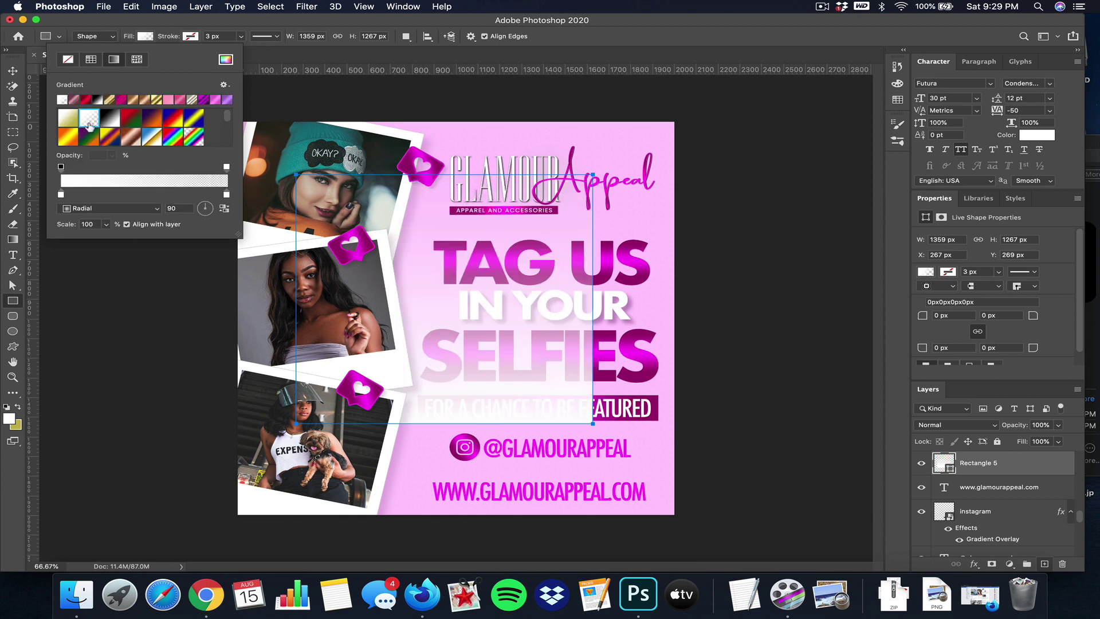
click(109, 208)
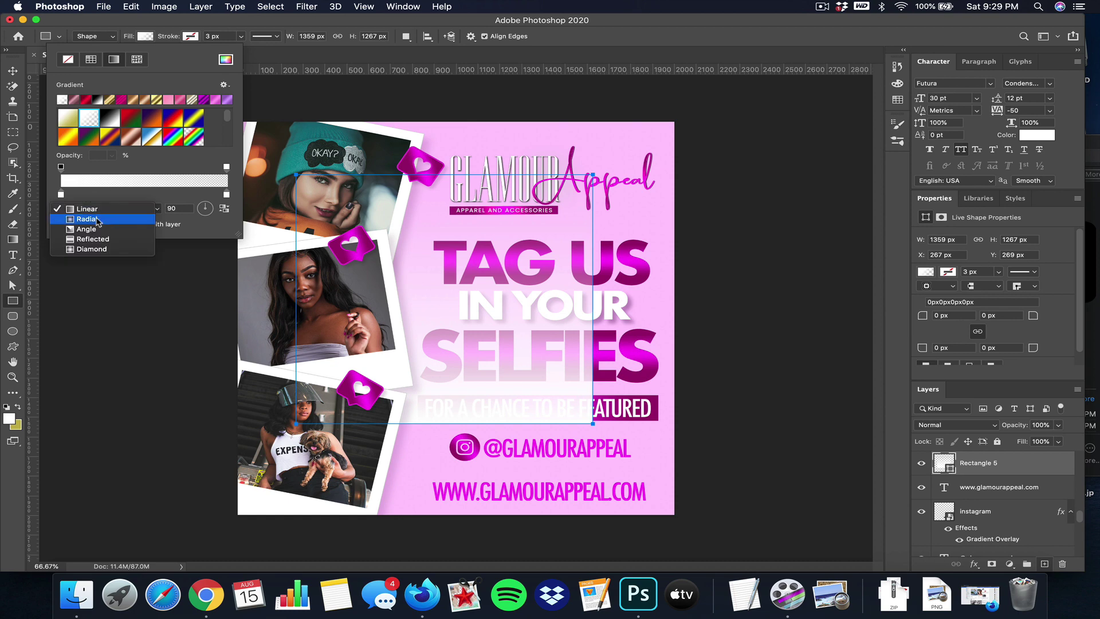
click(77, 216)
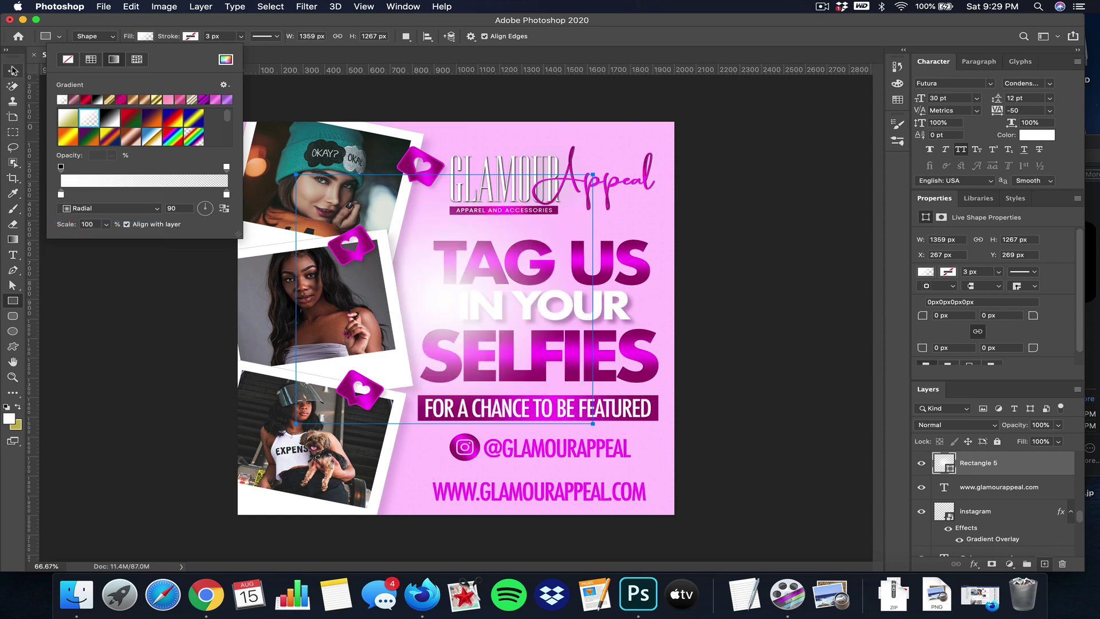
Move the gradient rectangle's layer down to just above the pink background rectangle and position the glow behind the headline.
click(12, 71)
drag(441, 298, 426, 280)
drag(946, 465, 936, 564)
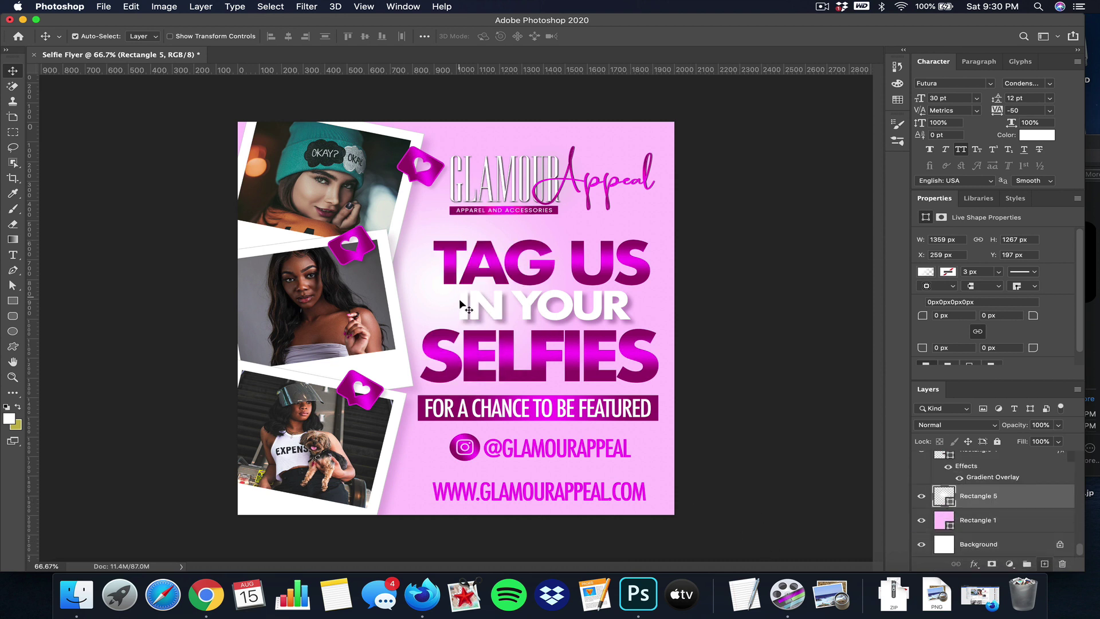
drag(424, 298, 538, 263)
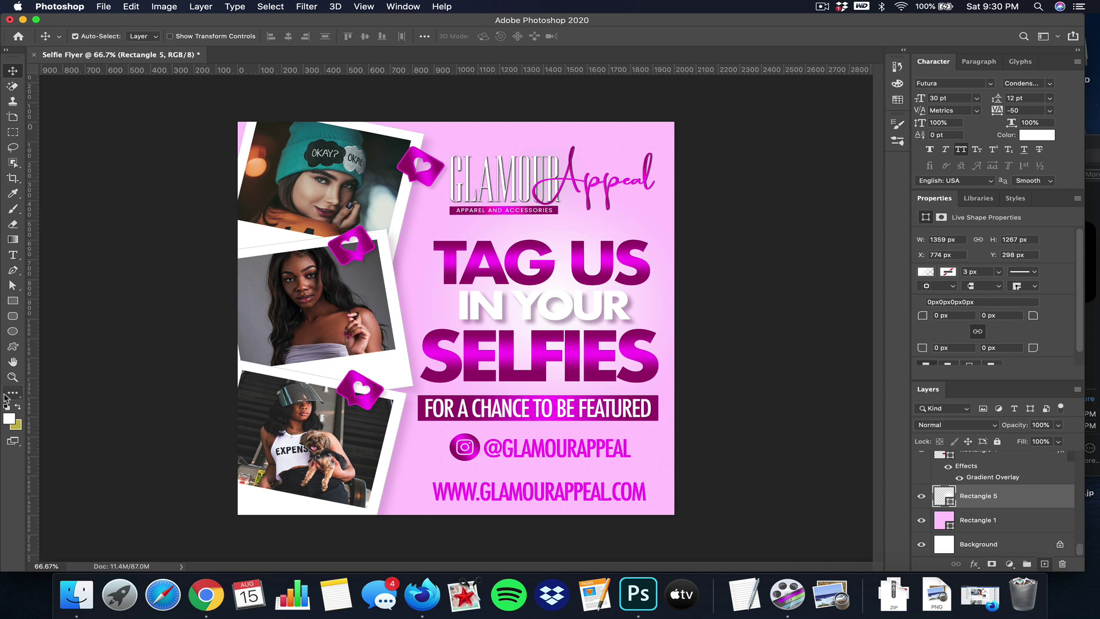
Sample the headline's bright pink (ff57f8) as the foreground color and apply it to the rectangle as a foreground-to-transparent gradient.
click(8, 418)
click(516, 259)
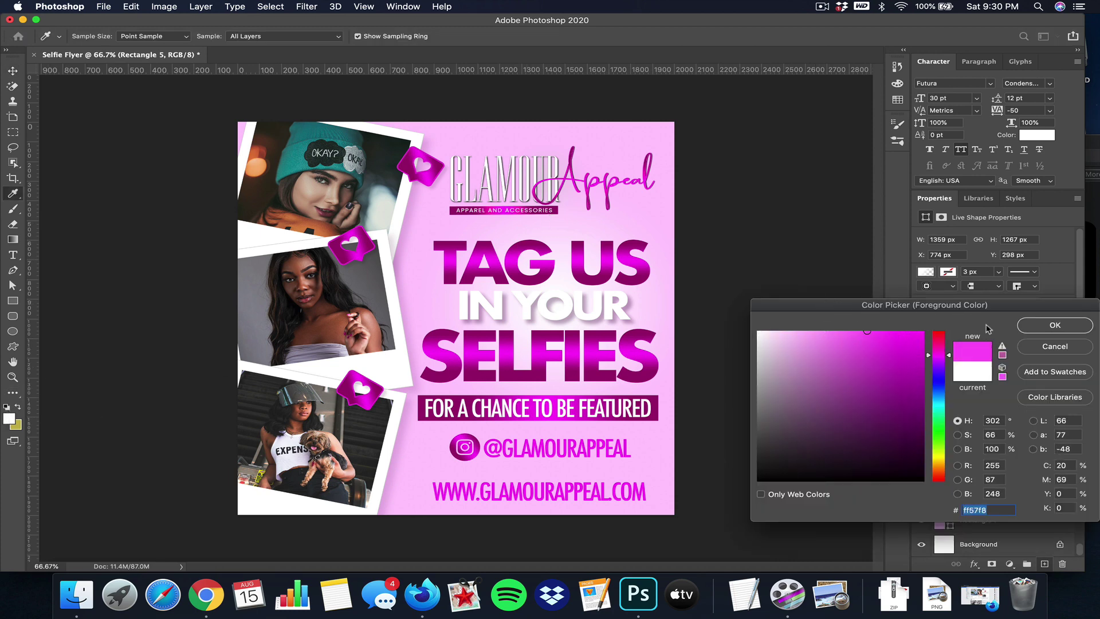
click(1056, 325)
click(13, 301)
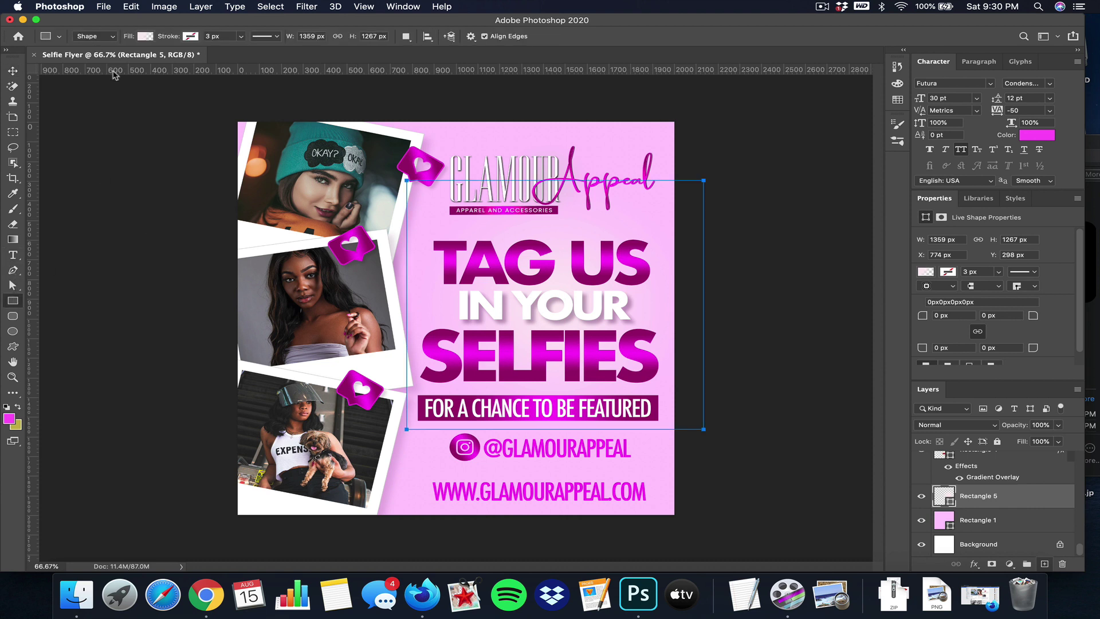
click(143, 36)
click(88, 113)
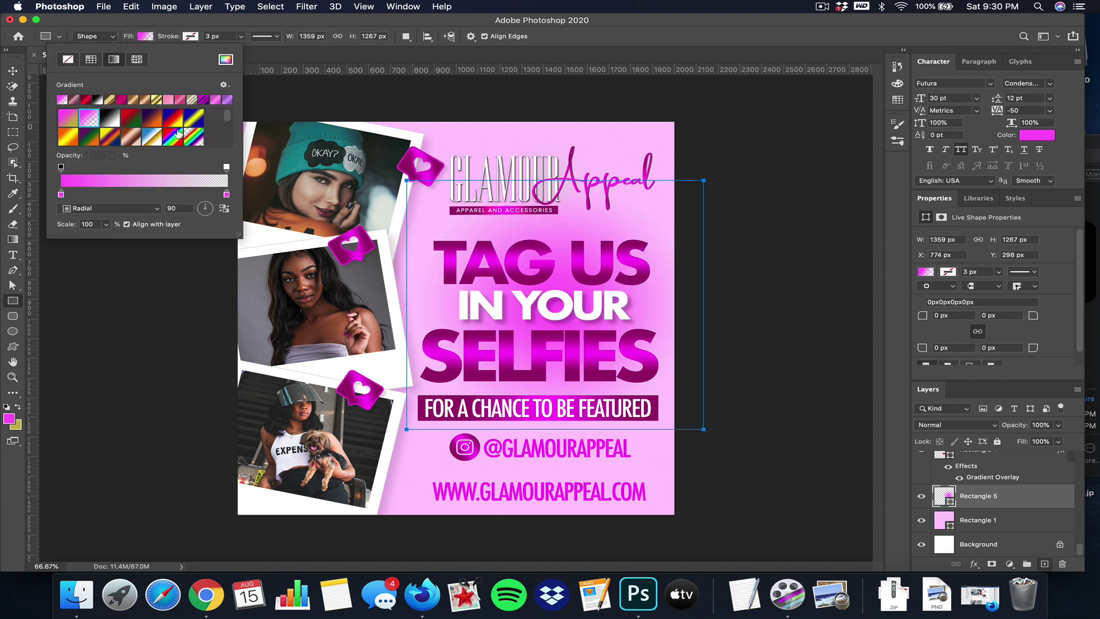
Scale the pink glow to about 779 × 727 px and place it over the flyer's upper-right corner.
click(12, 71)
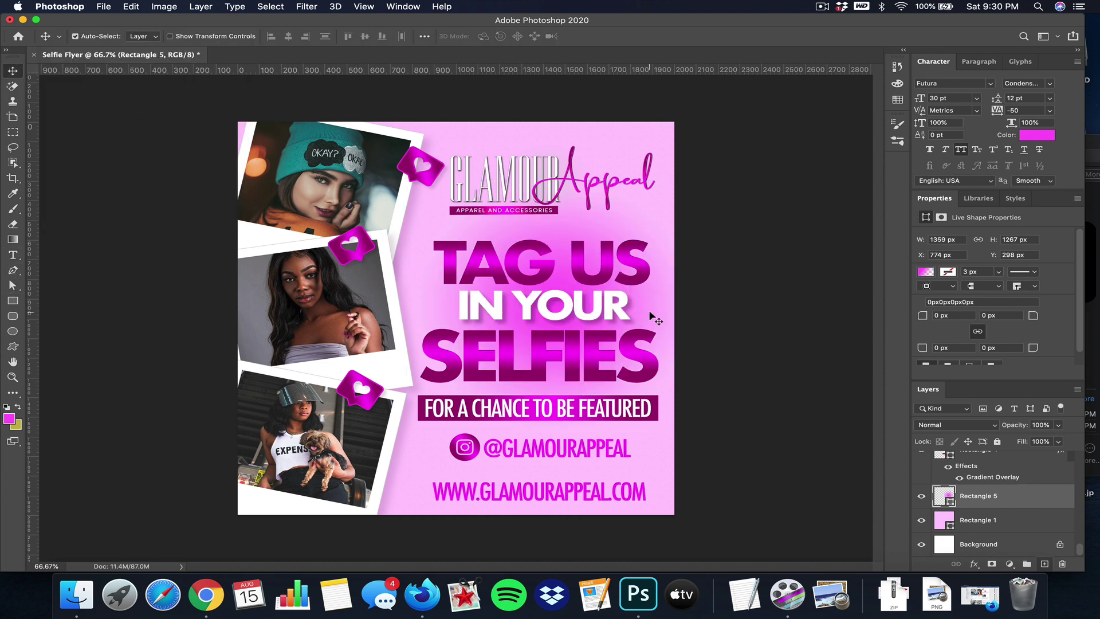
drag(655, 319, 559, 269)
key(super+t)
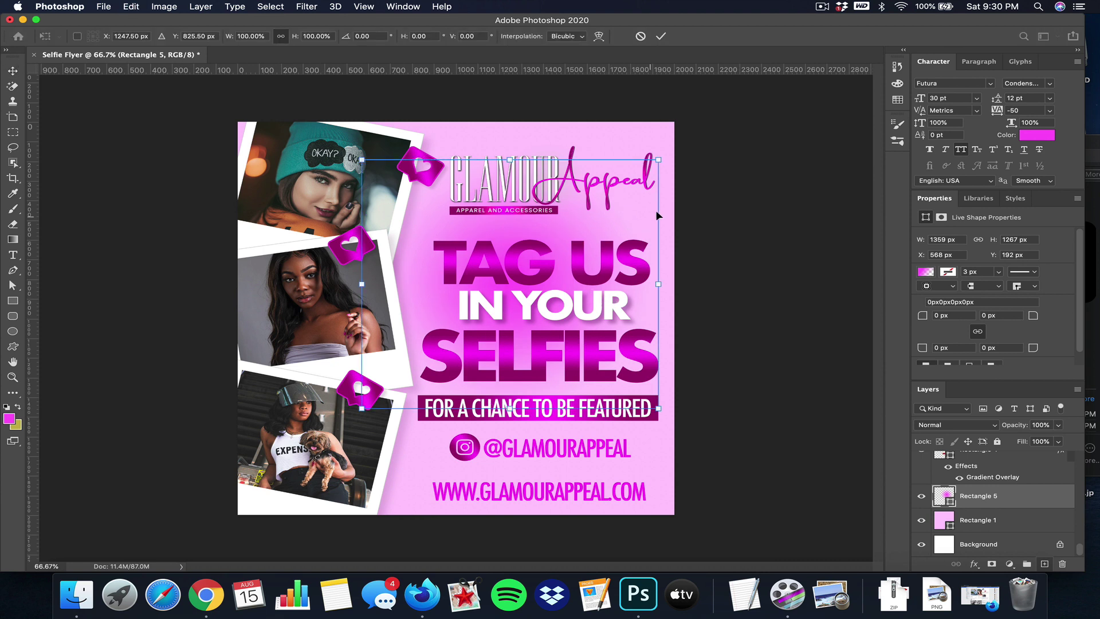
drag(653, 163, 705, 136)
key(Return)
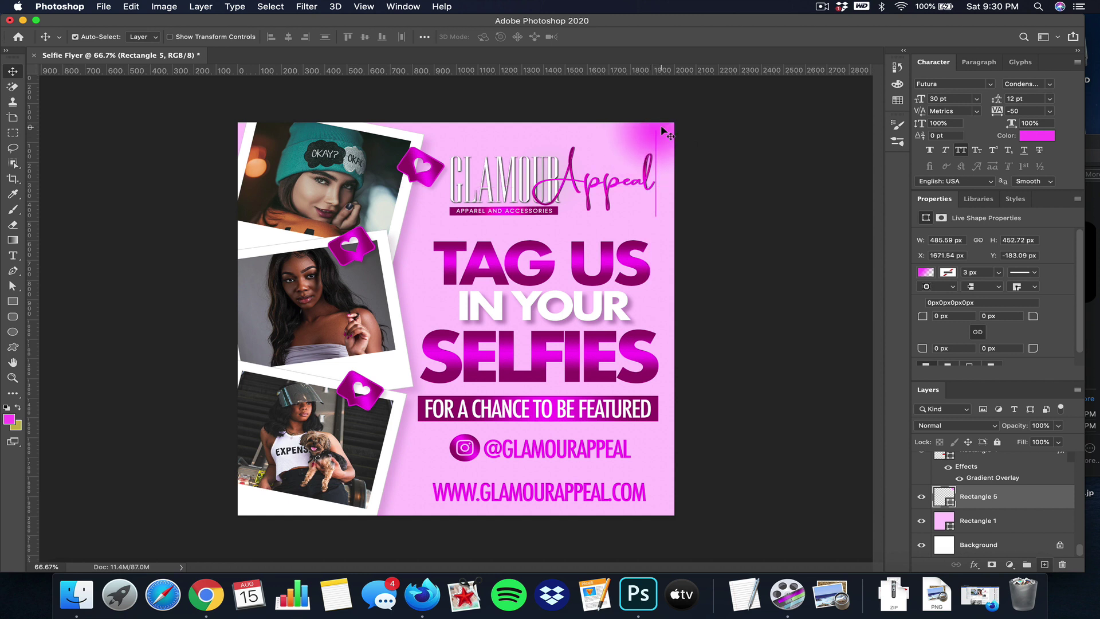
key(super+t)
drag(608, 182, 545, 241)
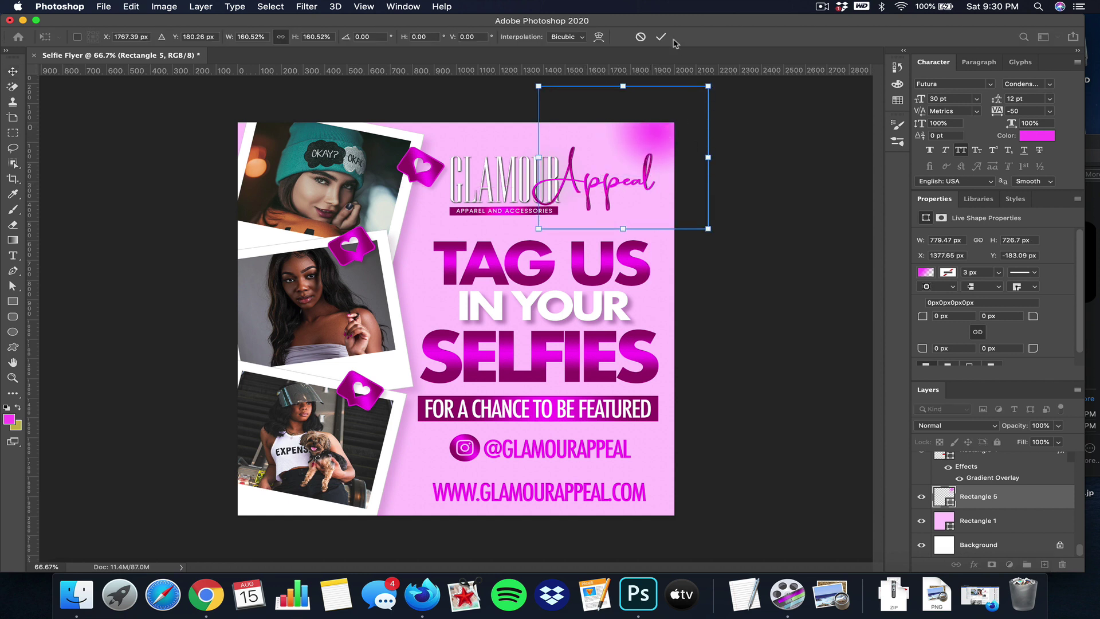
click(661, 37)
drag(702, 118, 678, 126)
Lower the pink glow's opacity to 66% and place a duplicate of it between the middle photo and the headline.
click(1059, 425)
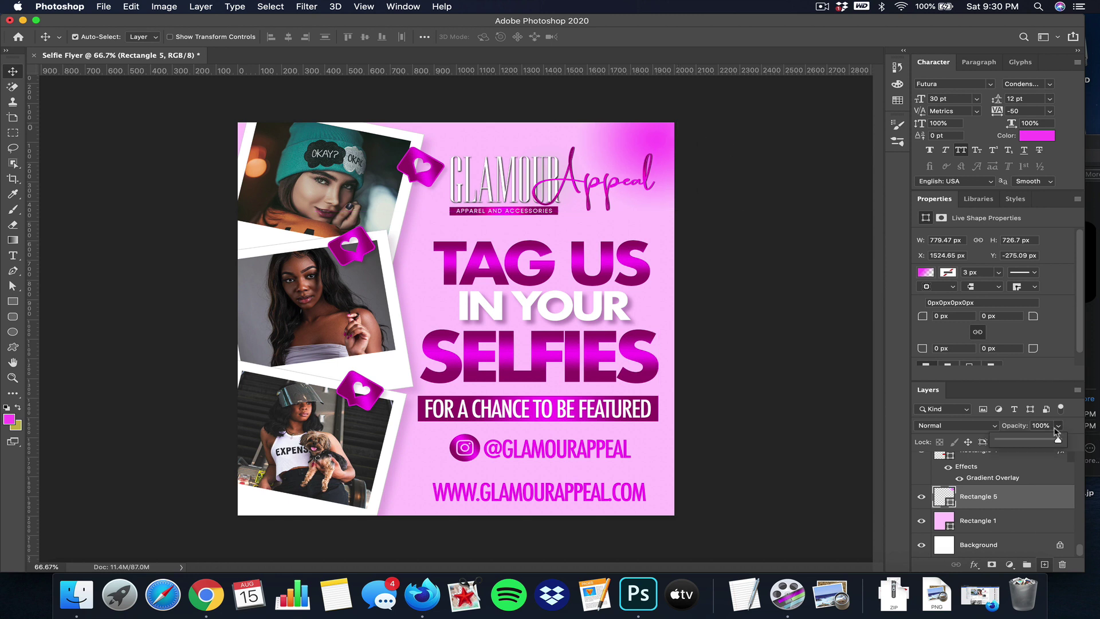
drag(1037, 441, 1035, 445)
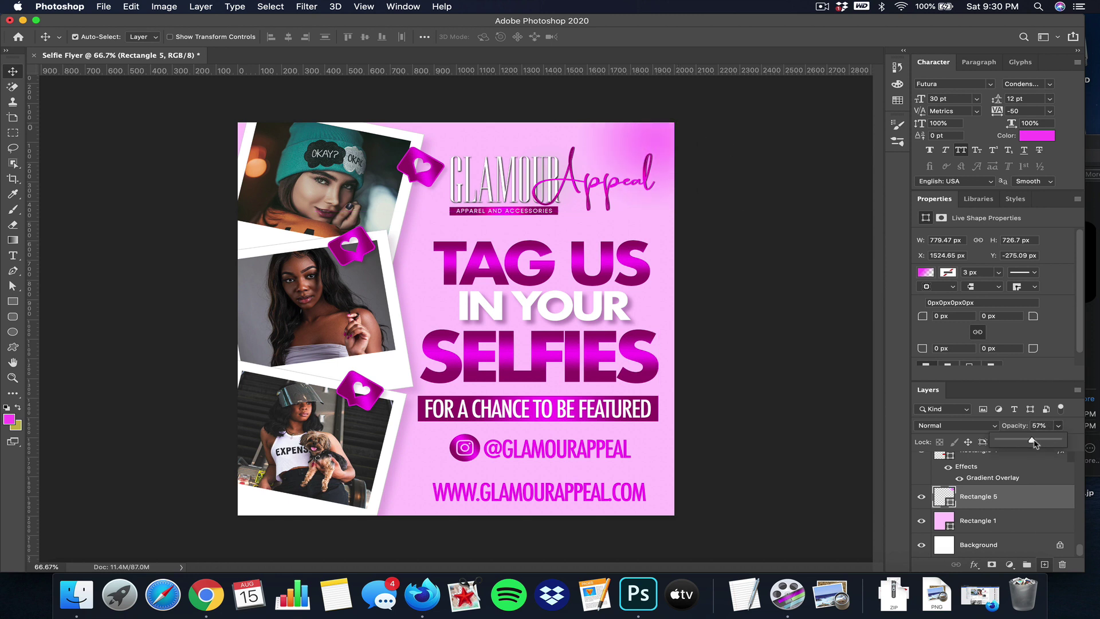
click(200, 6)
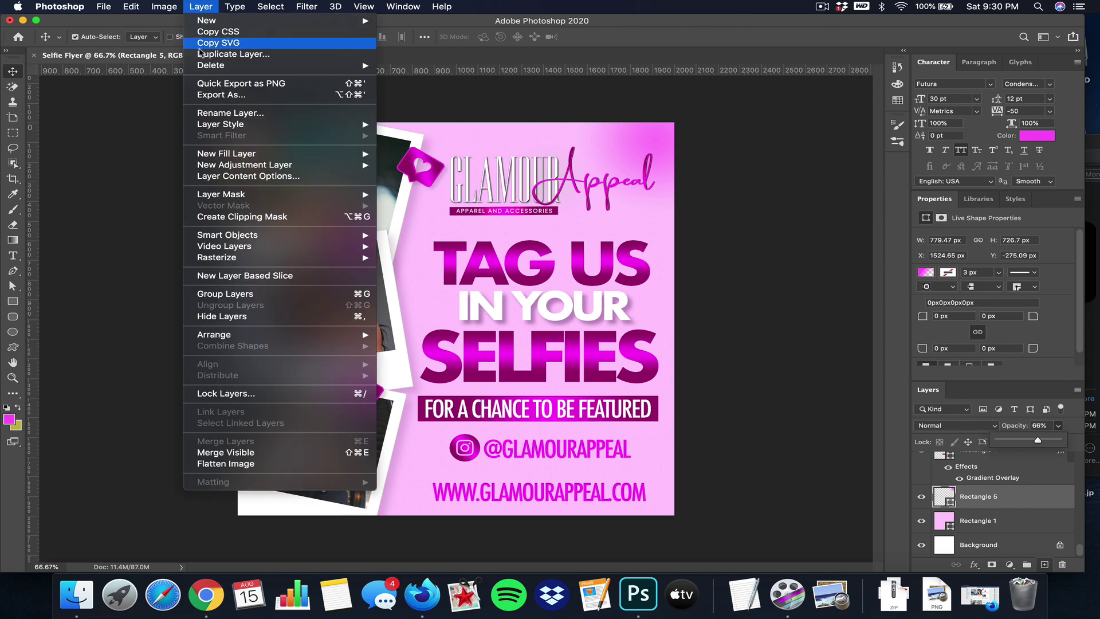
click(229, 53)
click(760, 167)
drag(661, 165, 398, 299)
drag(457, 338, 456, 338)
Duplicate the pink glow again and position the copy at the flyer's bottom edge beside the third photo.
click(132, 6)
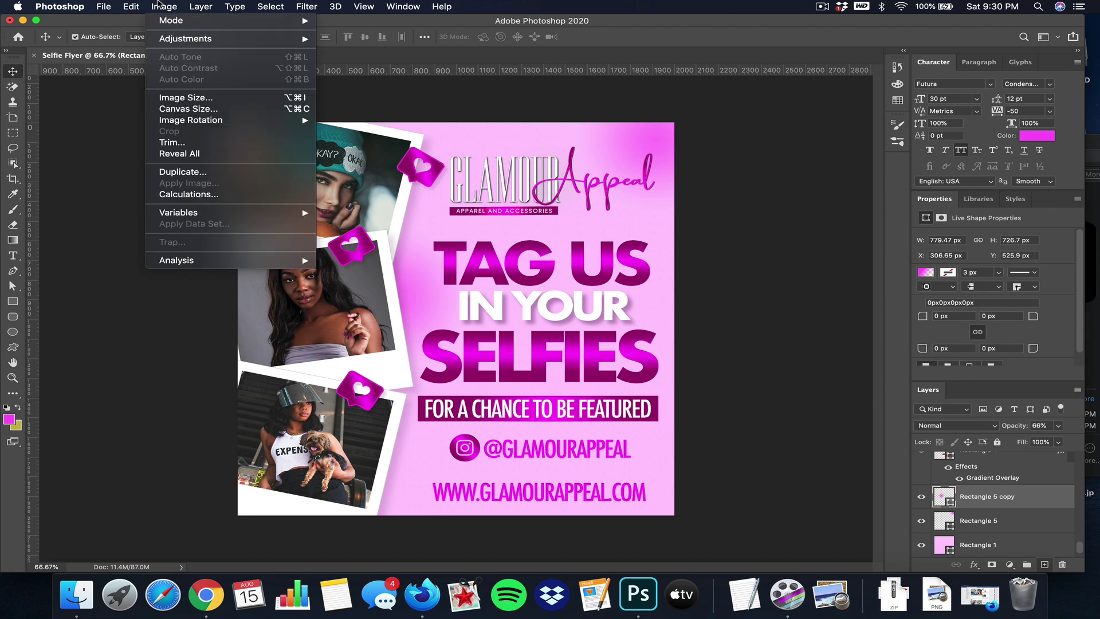
mouse_move(201, 6)
click(234, 54)
key(Return)
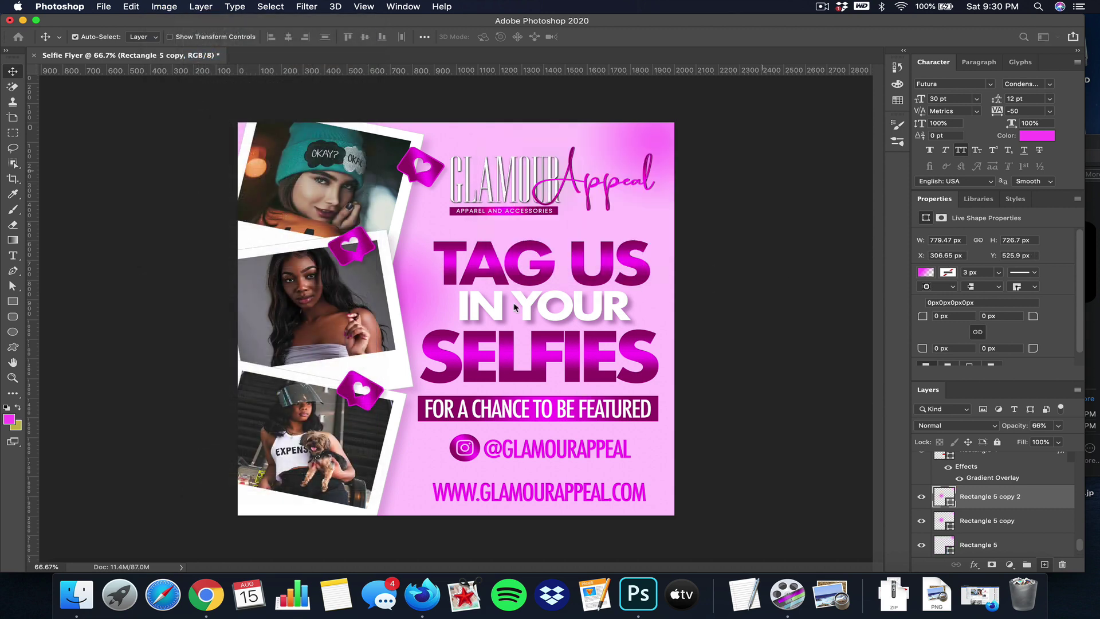
drag(428, 291, 427, 306)
mouse_move(416, 488)
mouse_down()
mouse_move(399, 484)
mouse_move(407, 472)
mouse_move(401, 487)
mouse_up()
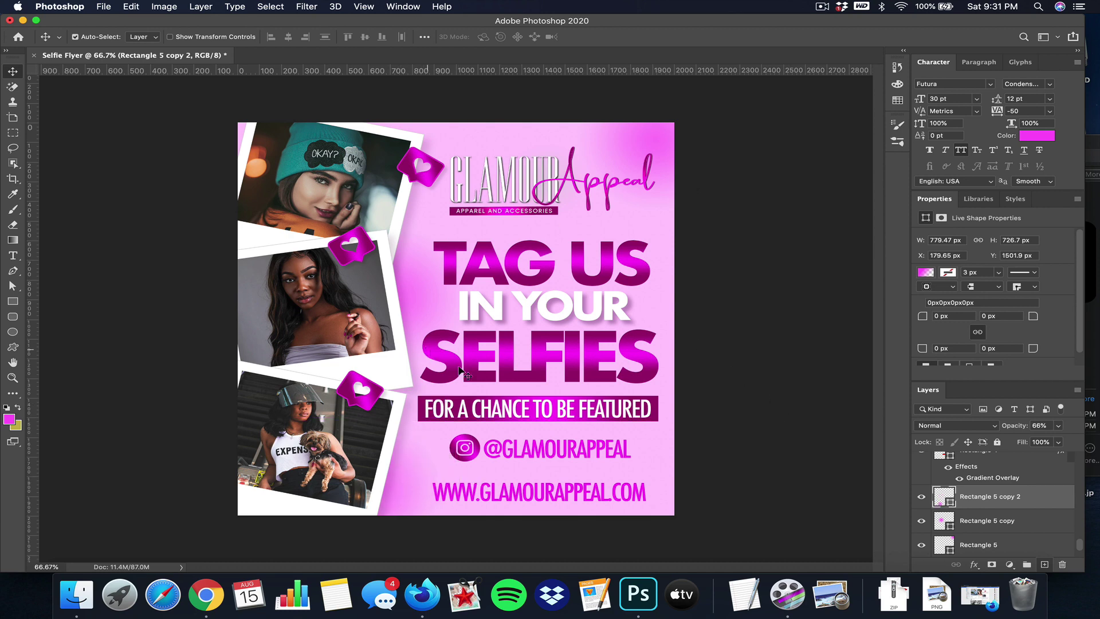
Duplicate the bottom glow and move the copy to the flyer's lower-right corner.
click(195, 7)
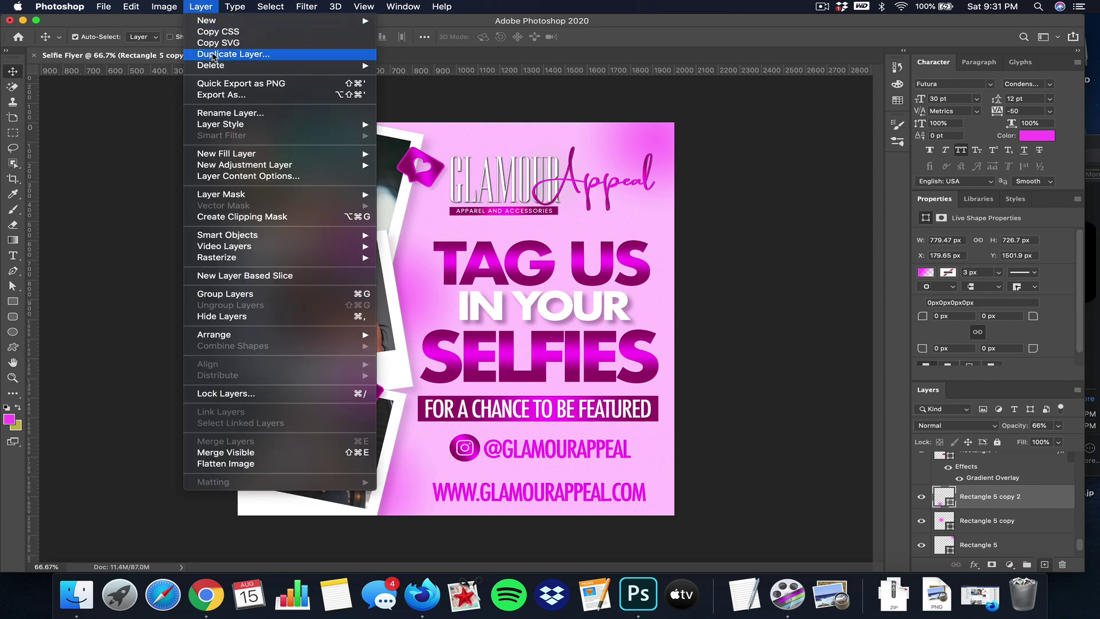
click(247, 55)
key(Return)
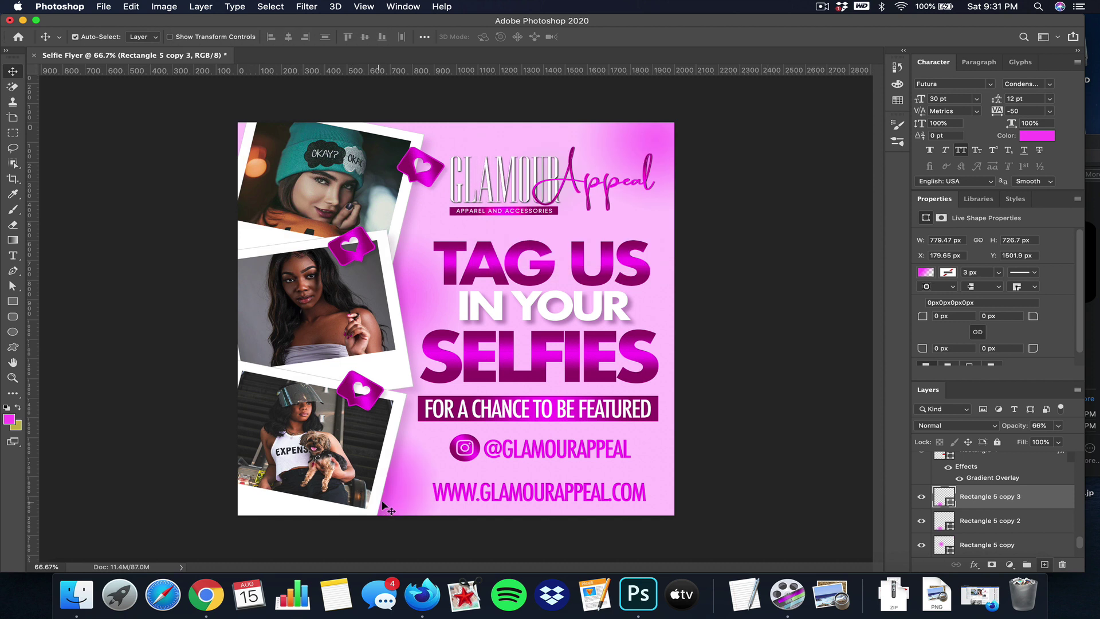
drag(382, 500, 704, 477)
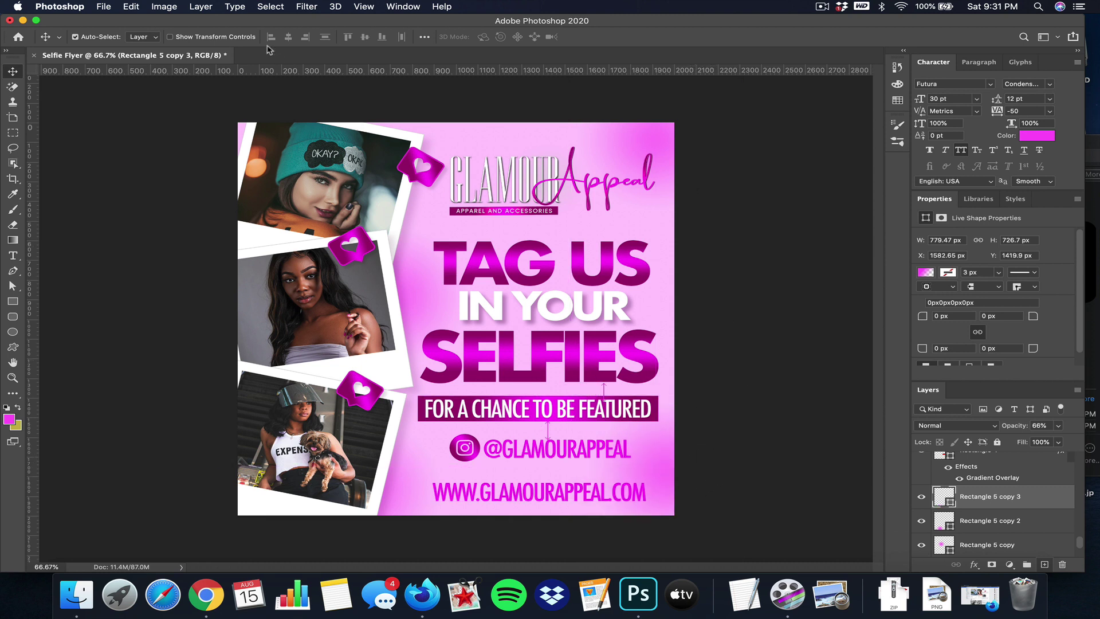
Duplicate the lower-right glow and move the copy to the flyer's top edge beside the first photo.
click(201, 6)
click(217, 53)
click(754, 168)
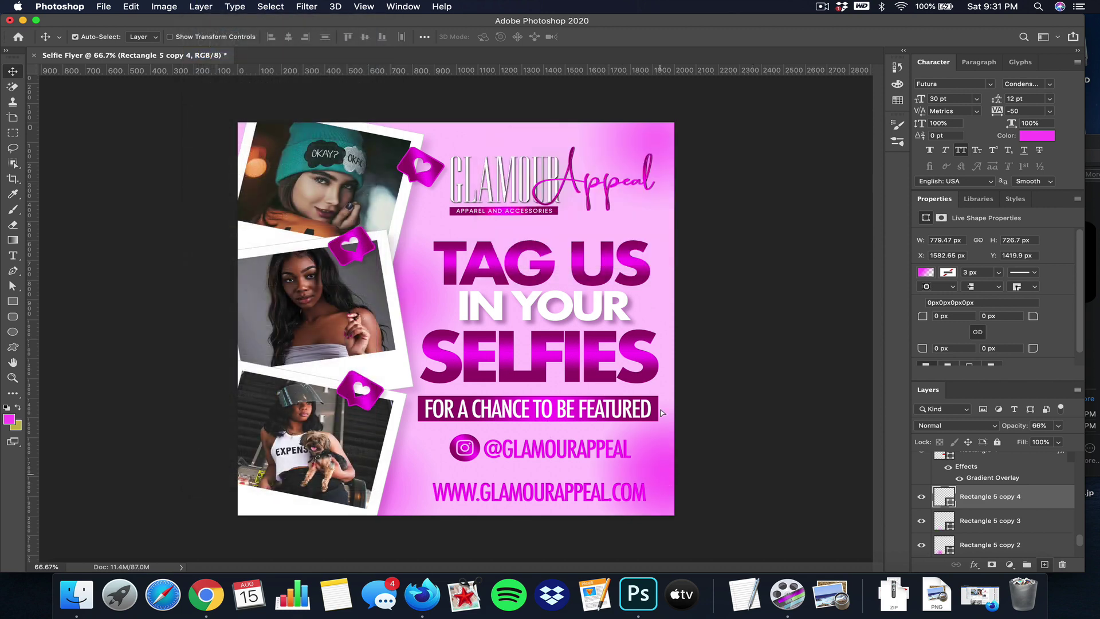
drag(662, 413, 414, 139)
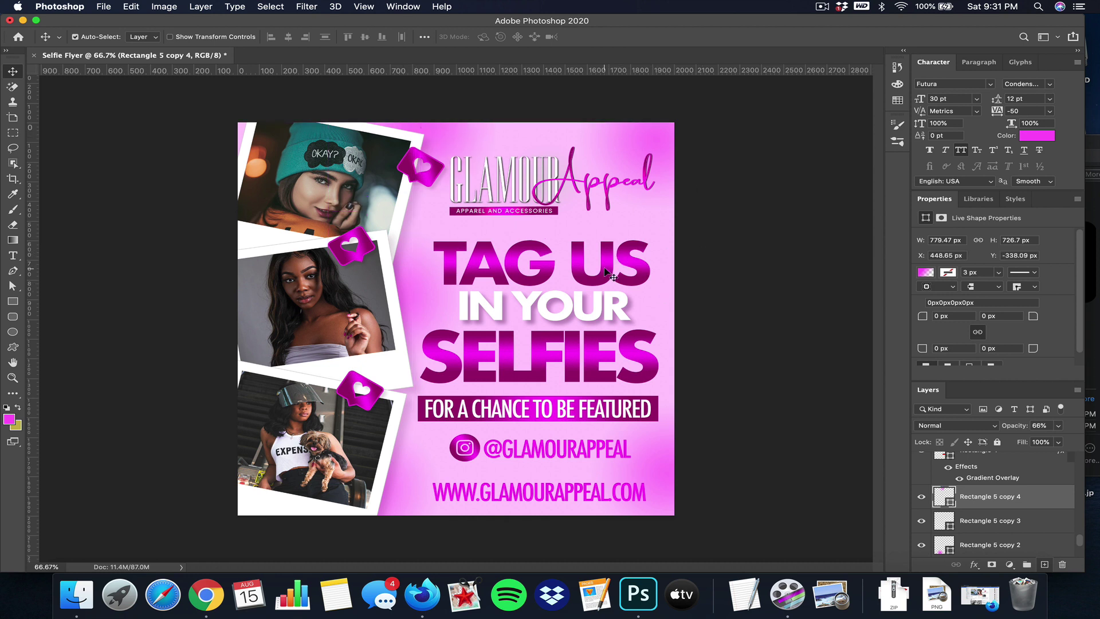
Add a drop shadow to the TAG US text with a 17 px distance and 18 px size.
click(596, 245)
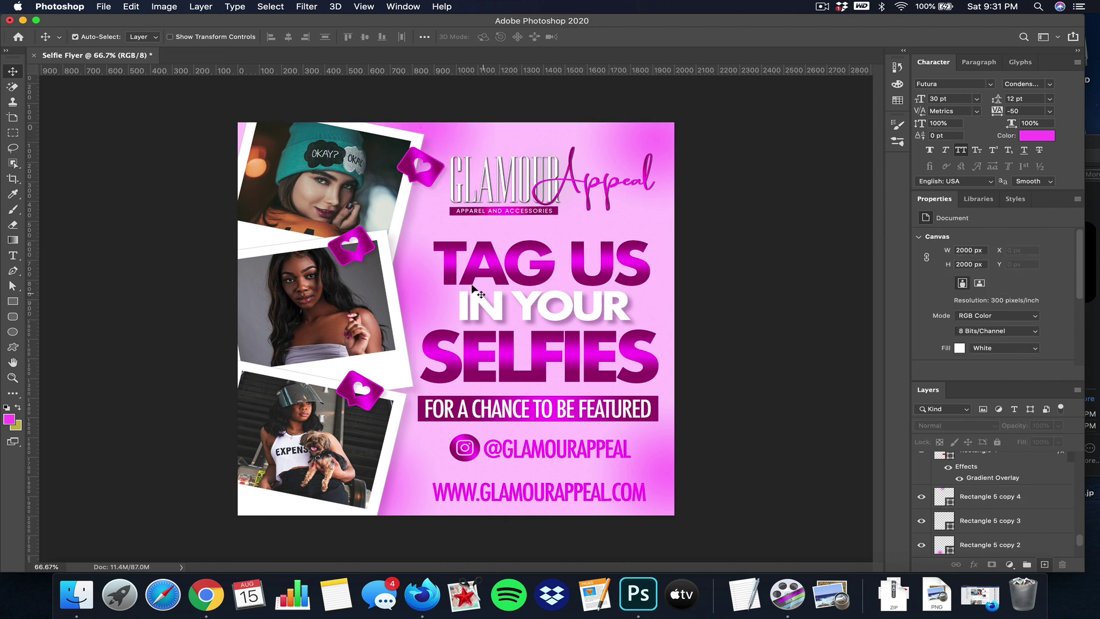
click(474, 286)
click(975, 565)
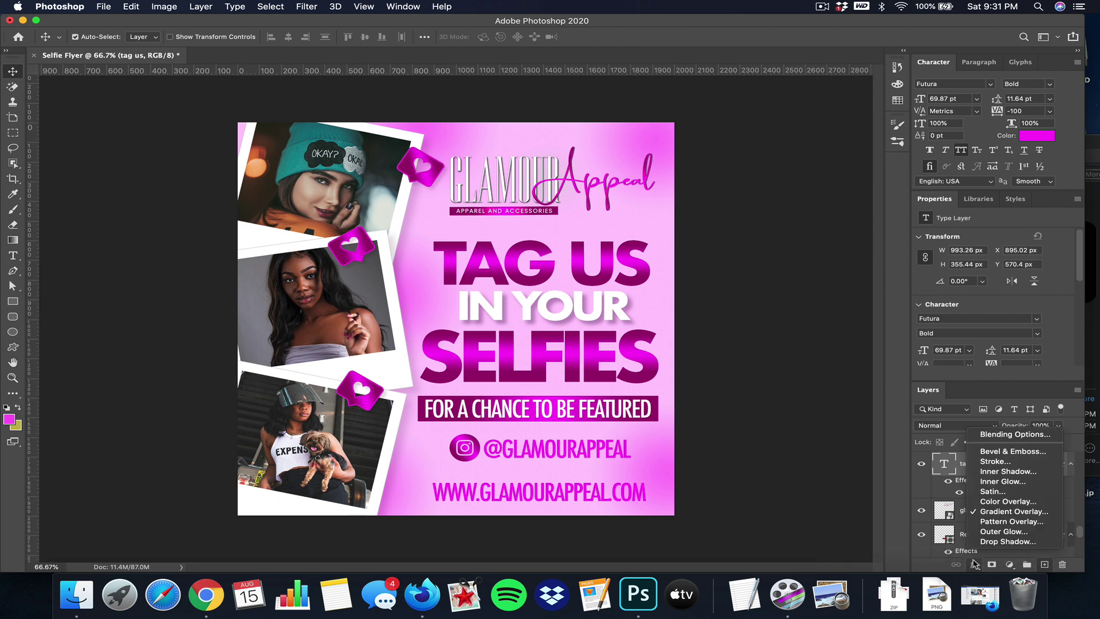
click(998, 544)
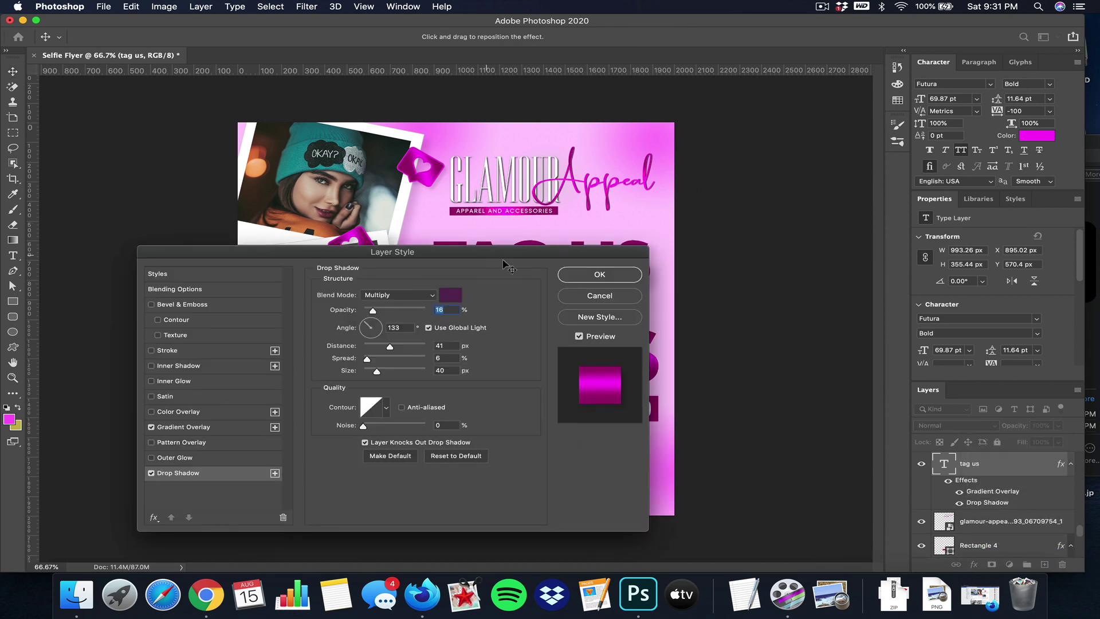
drag(504, 261, 1040, 280)
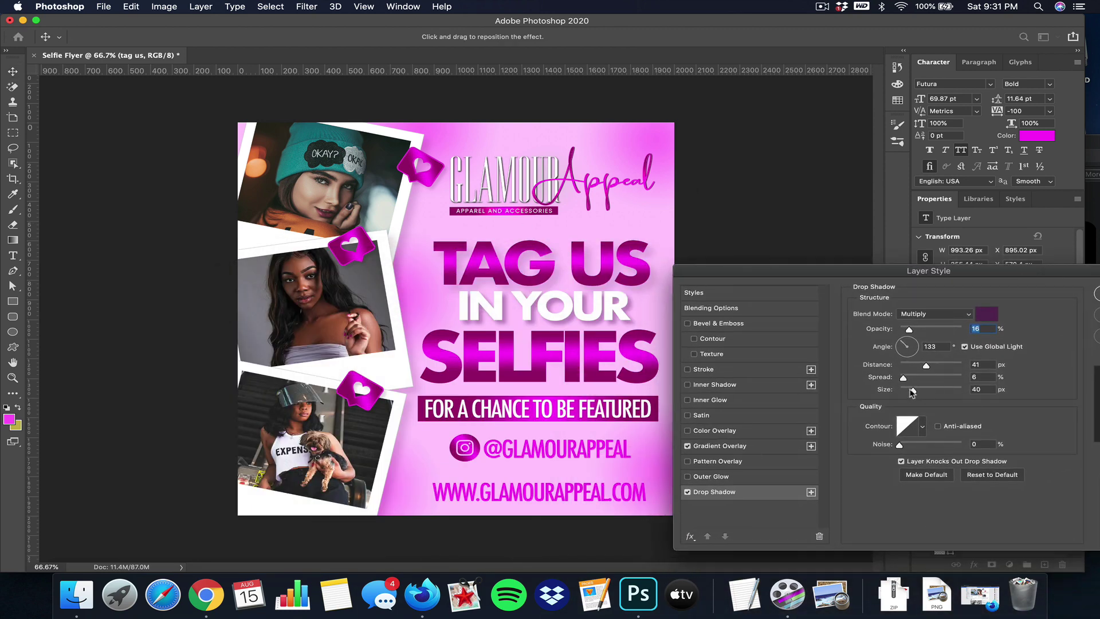
drag(911, 389, 908, 390)
click(915, 365)
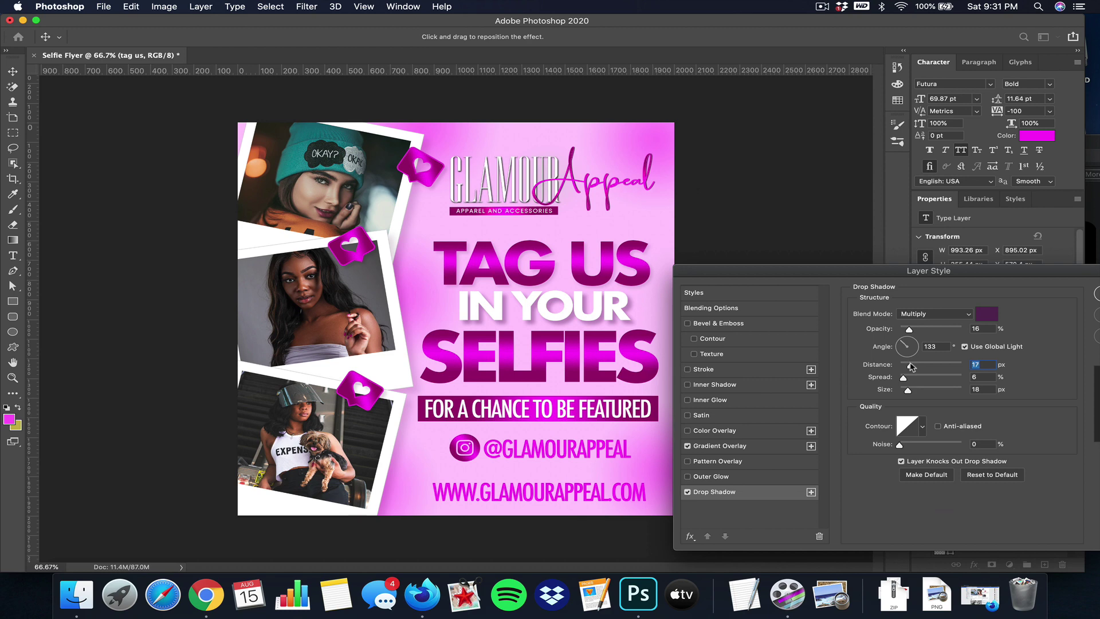
key(Return)
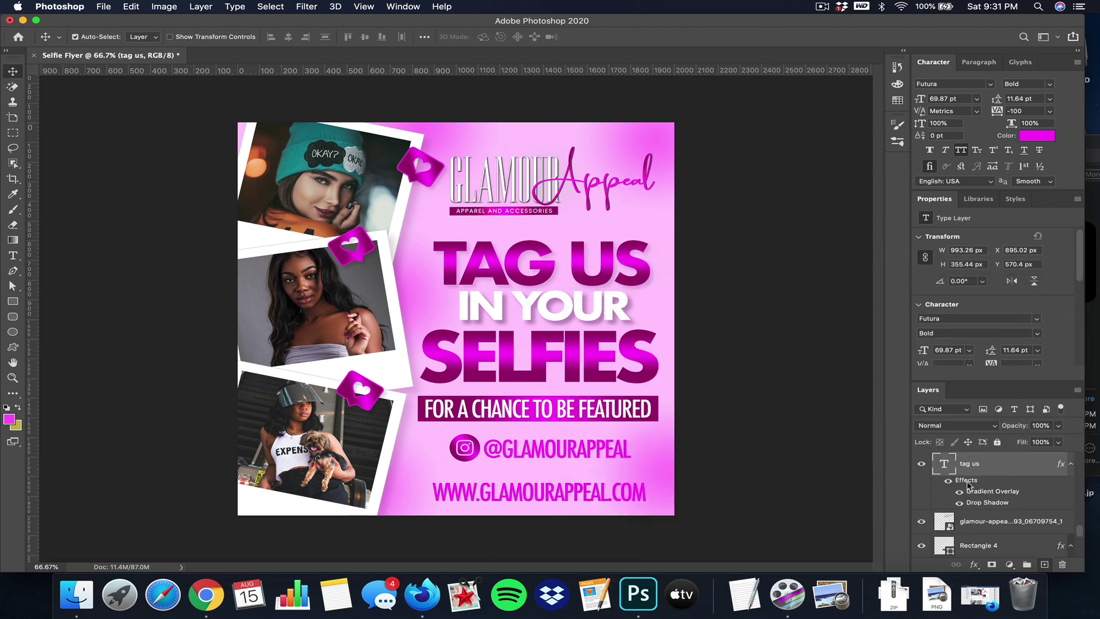
Copy the TAG US layer style and paste it onto the SELFIES text so it gets the same drop shadow.
right_click(968, 484)
click(972, 489)
scroll(971, 481, up, 3)
click(970, 477)
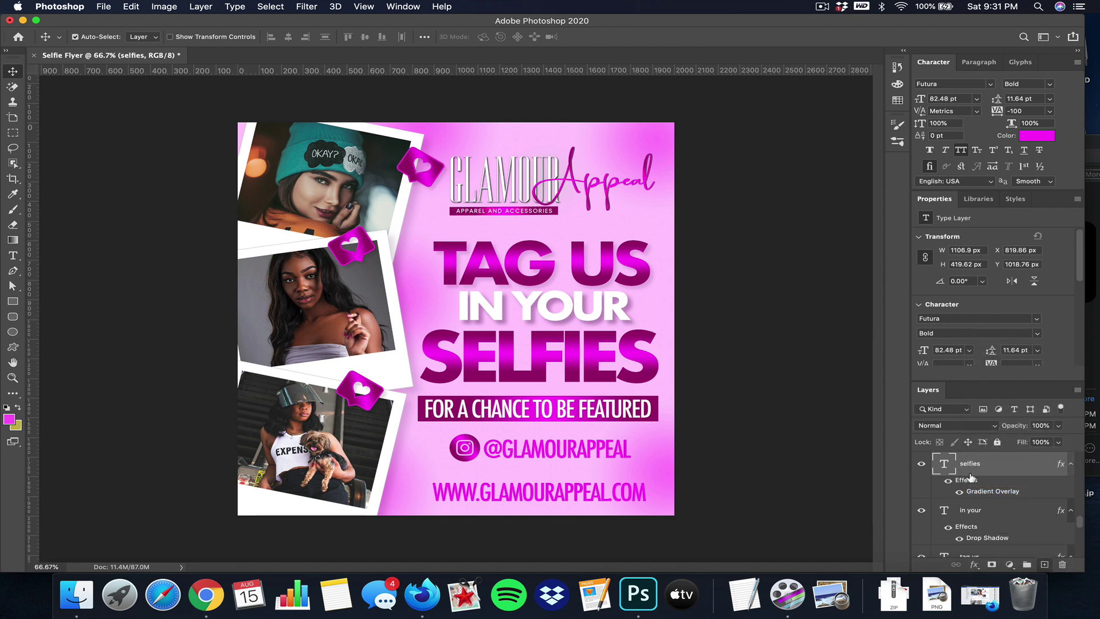
right_click(971, 477)
click(977, 504)
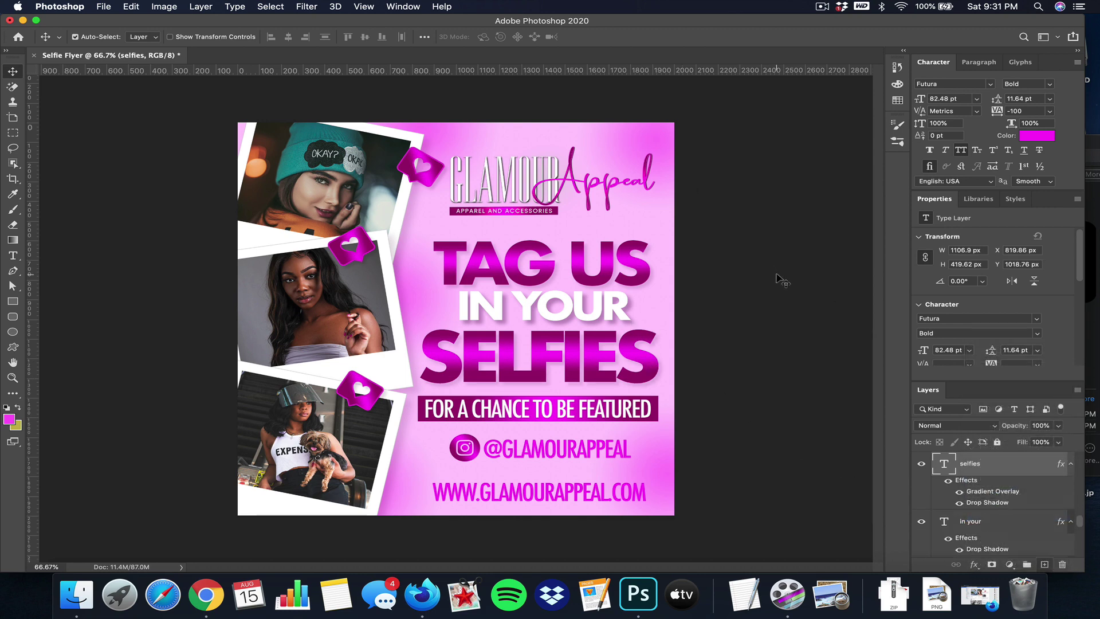
click(742, 335)
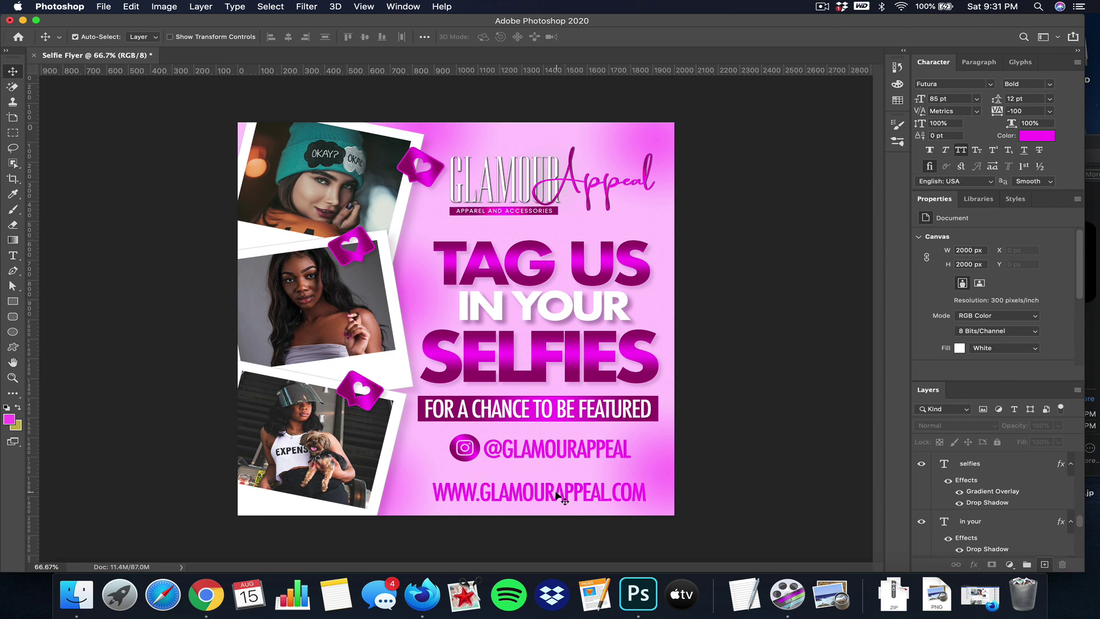
Change the website address text color to white (ffffff).
click(559, 497)
click(1052, 134)
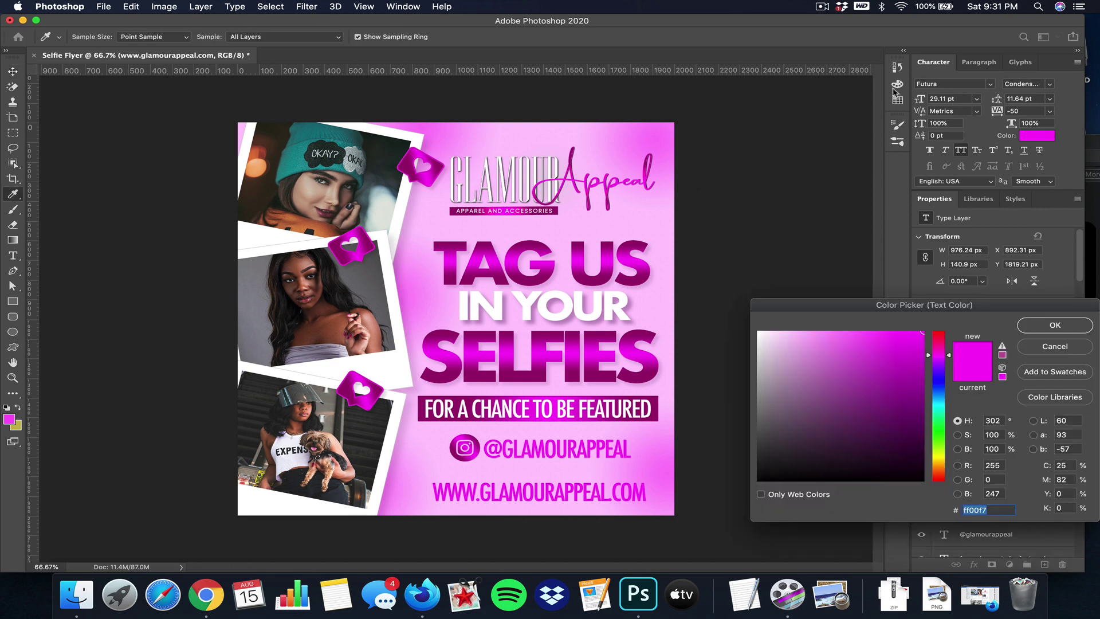
text(ffffff)
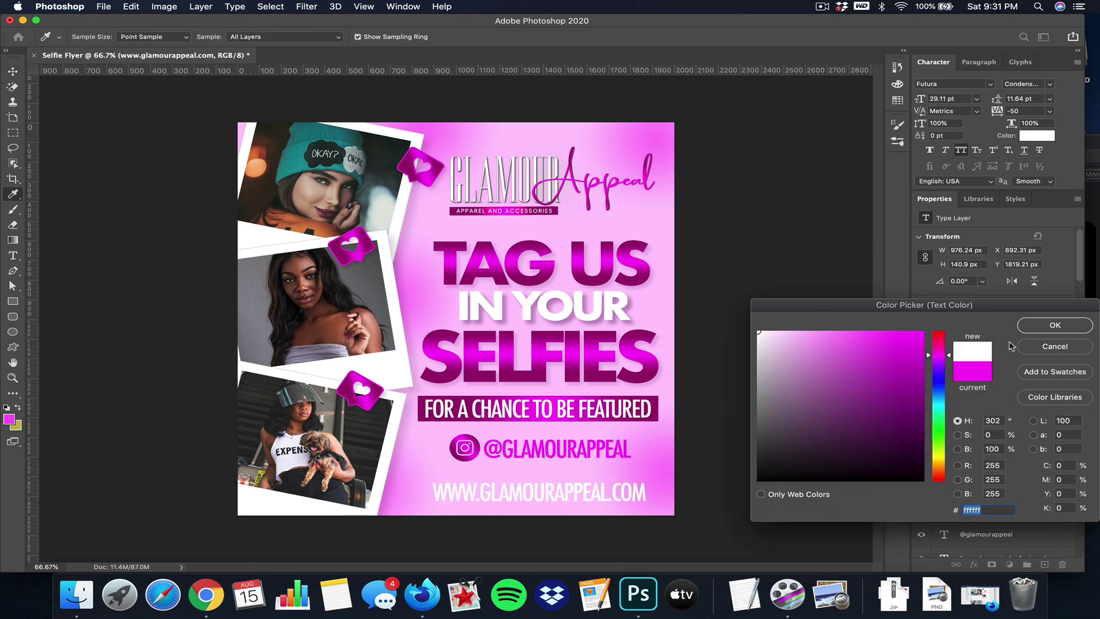
click(1080, 325)
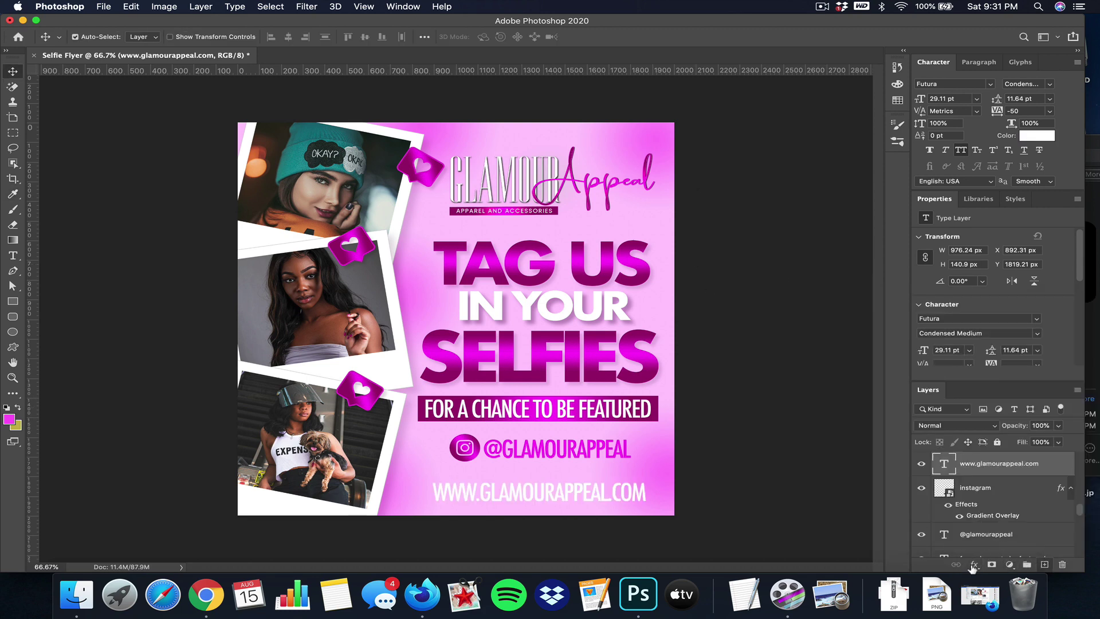
Add a drop shadow to the website address text with a size of 16 px.
click(975, 565)
click(1009, 543)
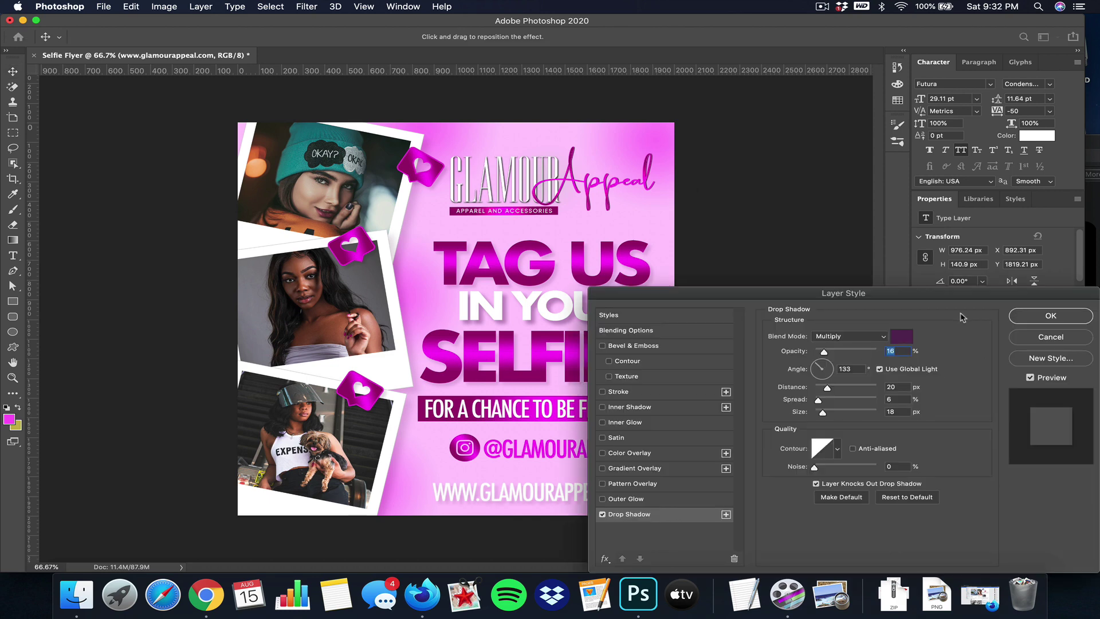
drag(837, 293, 962, 255)
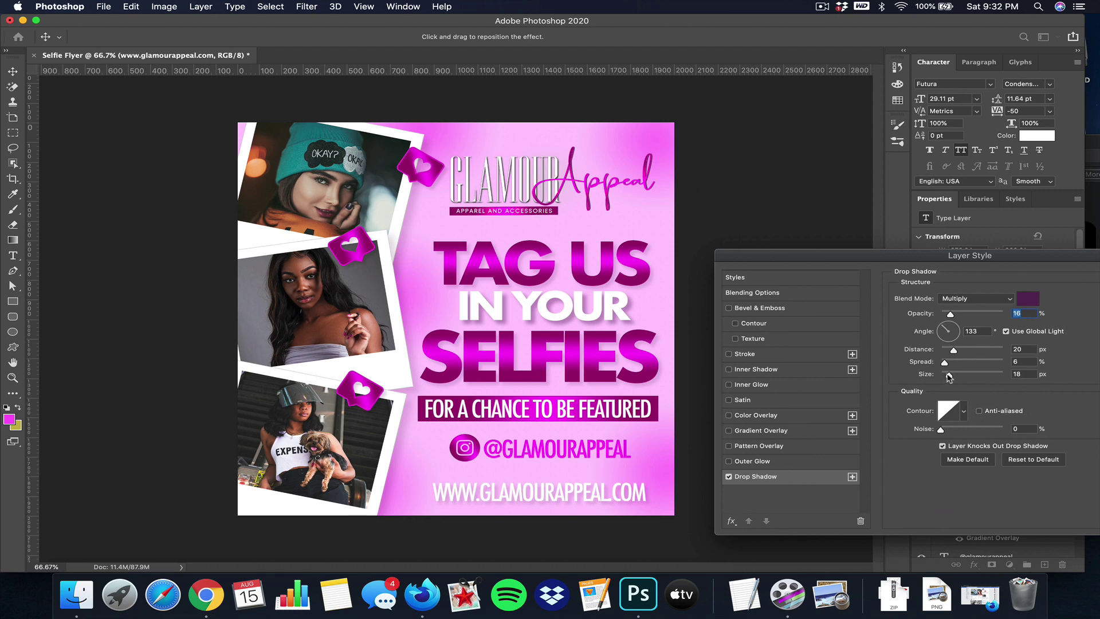
drag(949, 376, 949, 377)
drag(1064, 265, 757, 456)
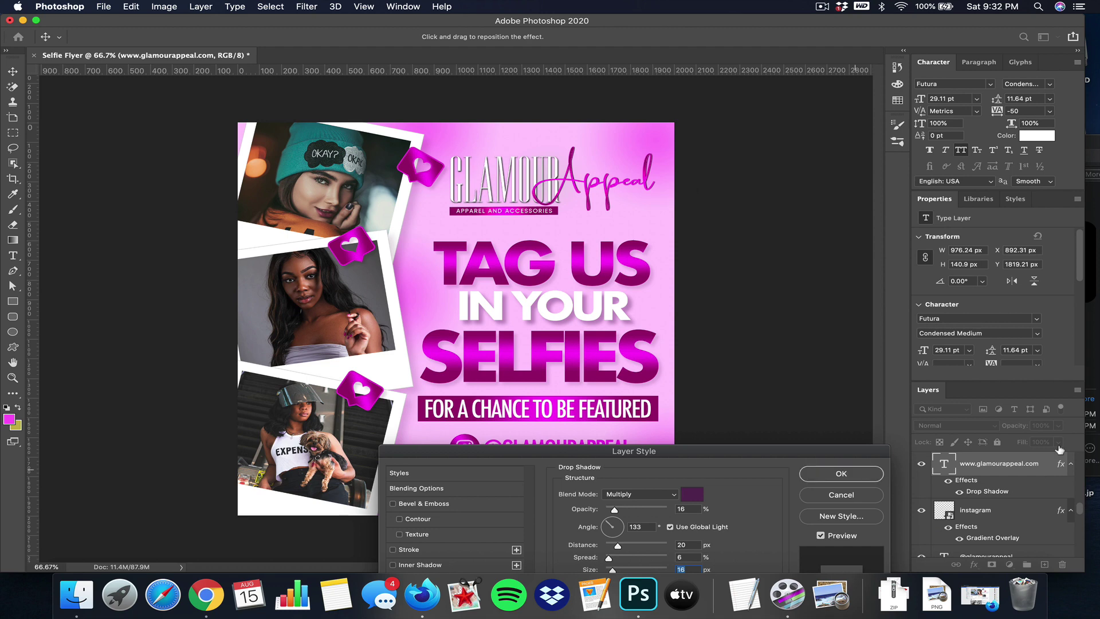
key(Return)
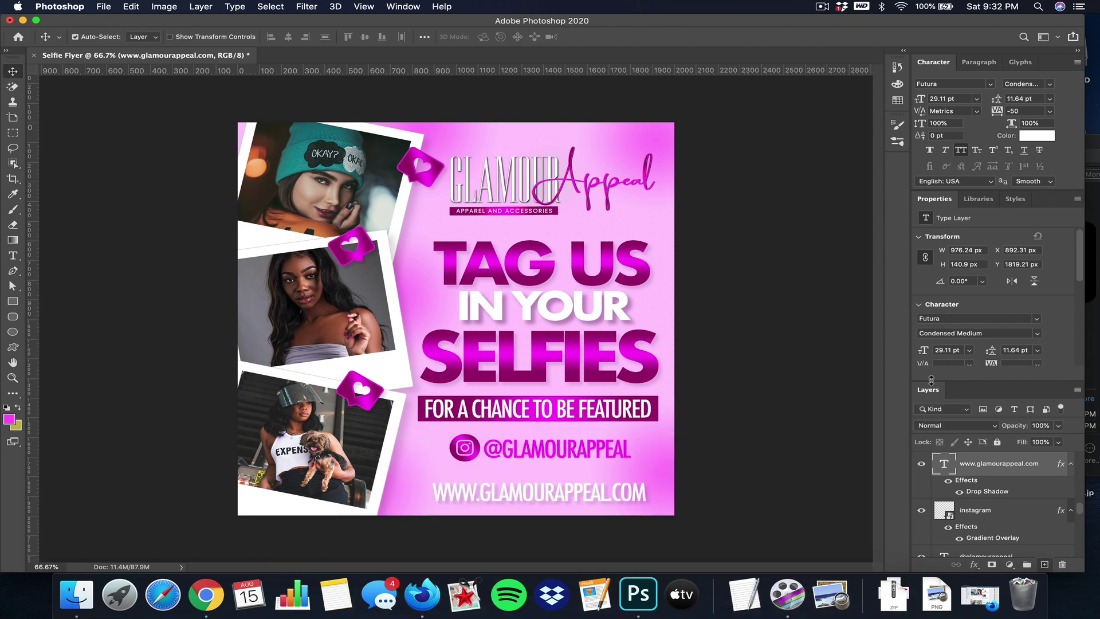
Add a 10 px stroke to the SELFIES text in light pink (ff79fb), adapted from the logo's magenta.
click(663, 369)
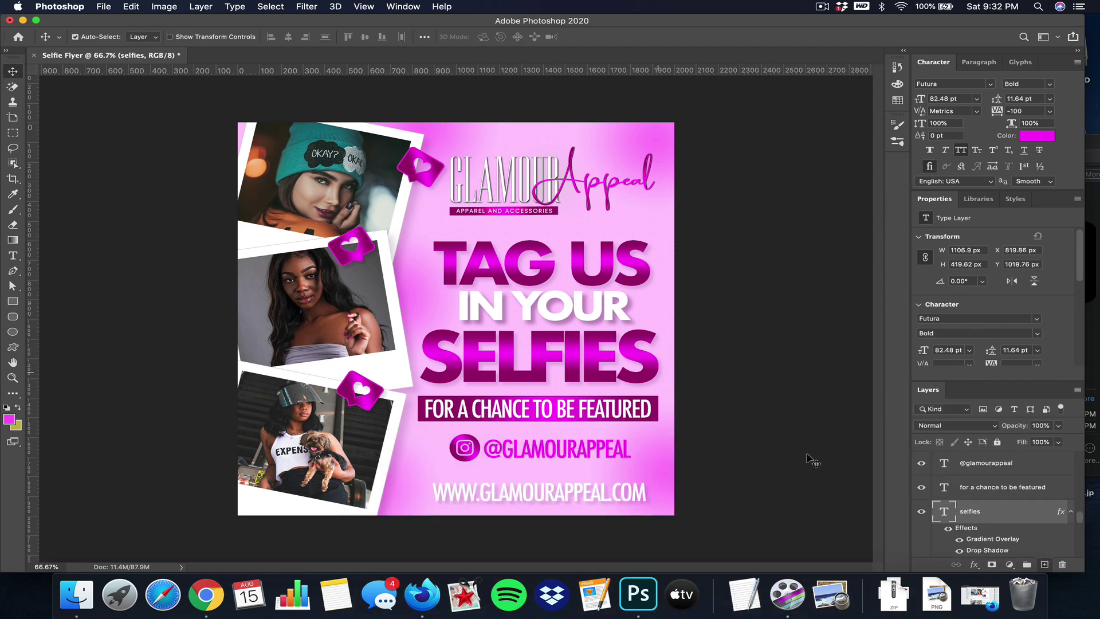
click(970, 563)
click(994, 462)
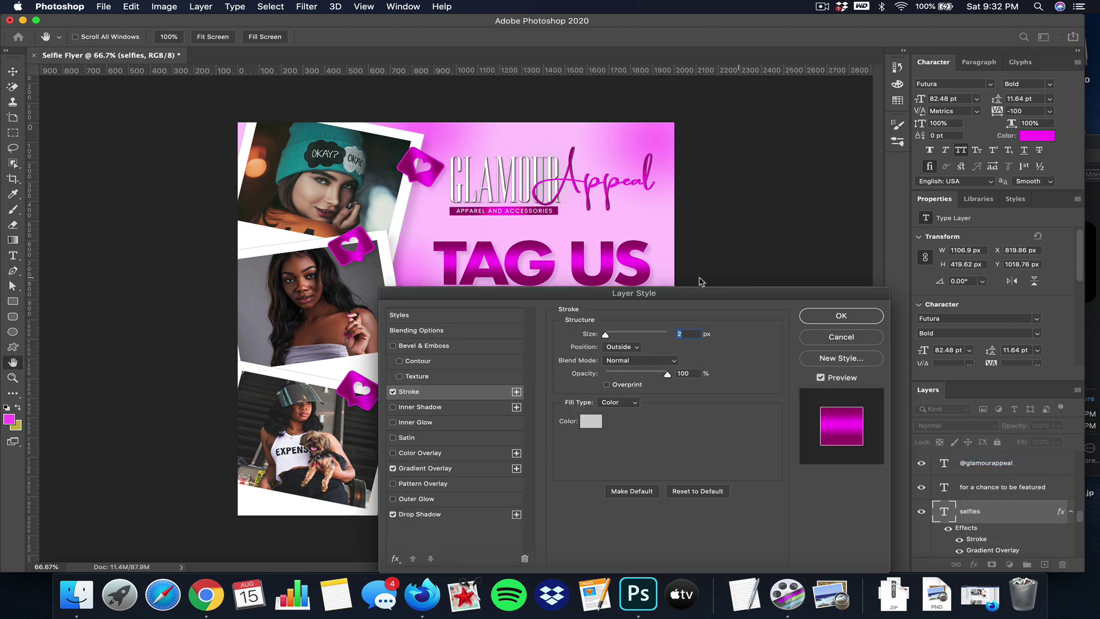
drag(643, 293, 1007, 252)
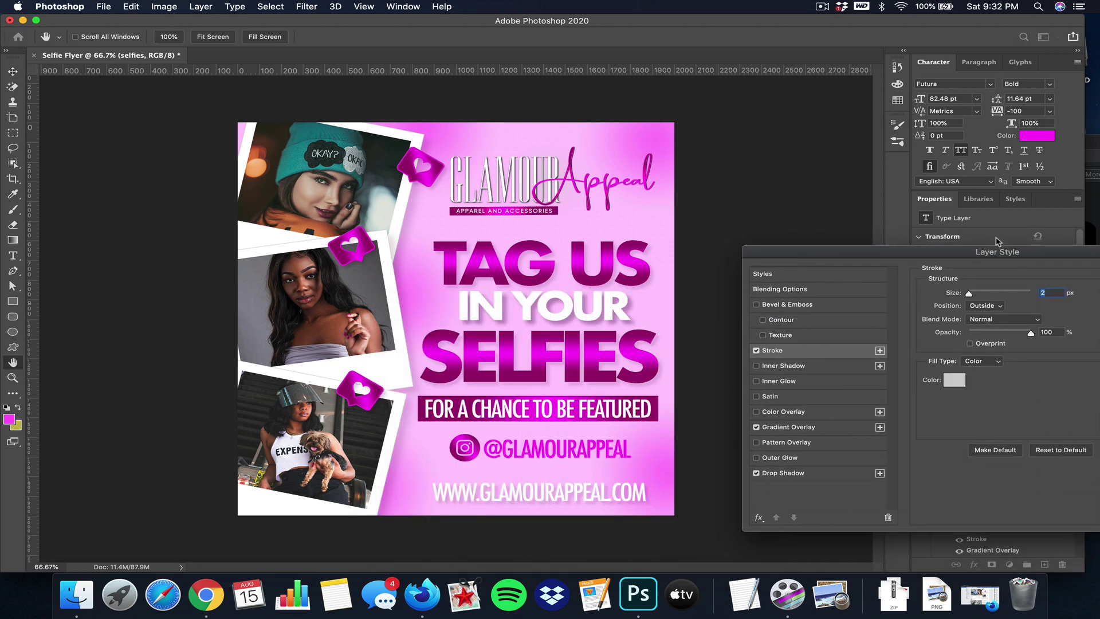
drag(972, 294, 977, 294)
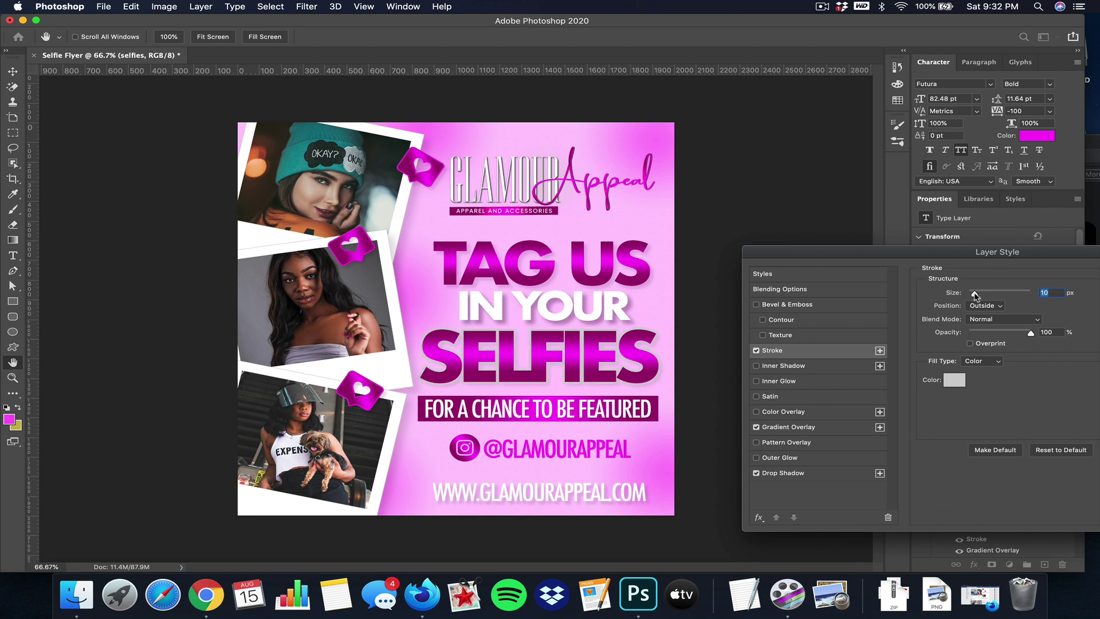
click(955, 380)
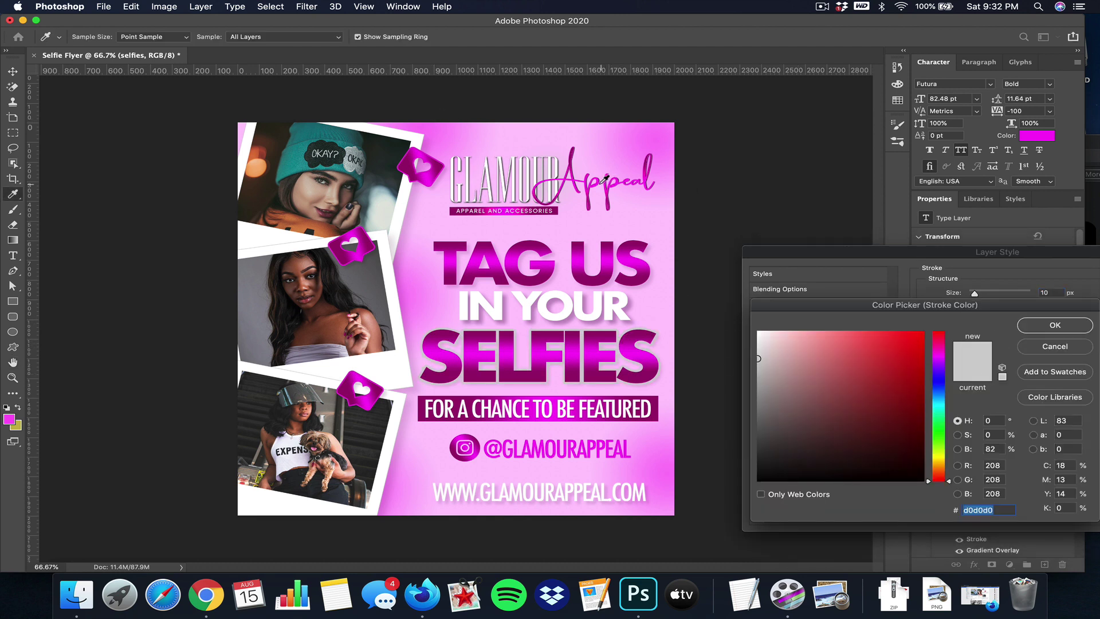
click(597, 182)
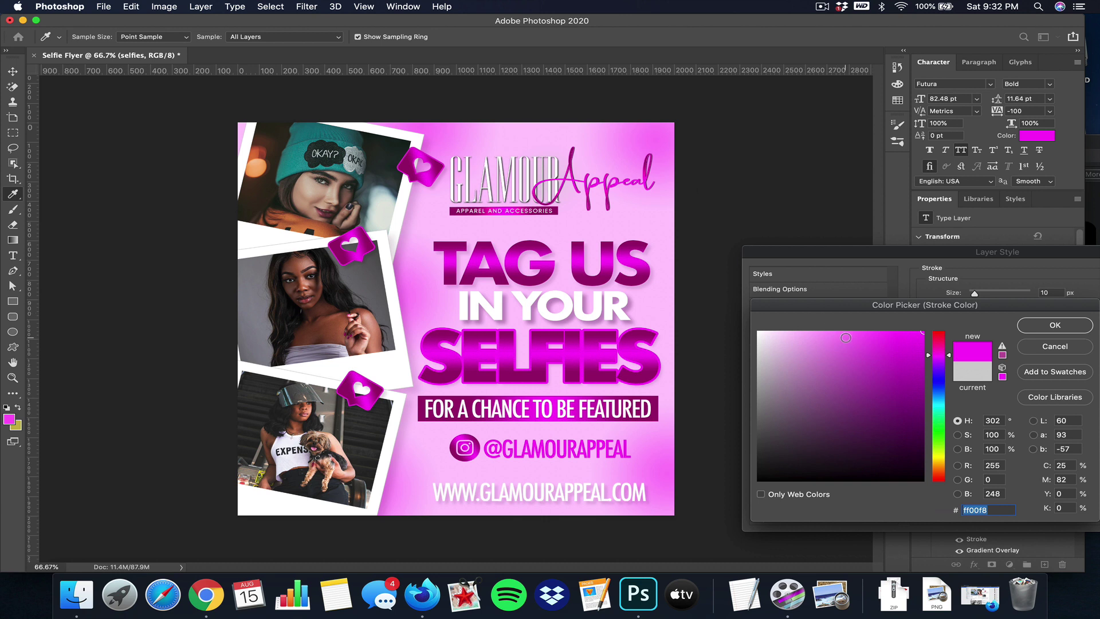
click(845, 332)
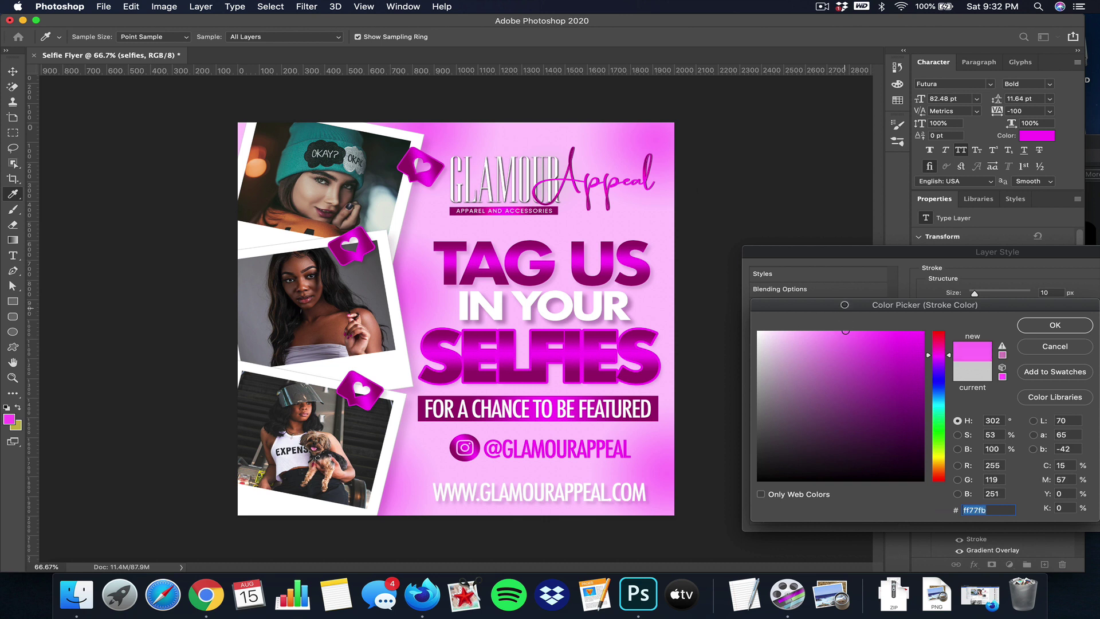
click(1029, 331)
Set the SELFIES stroke position to Center and its size to 7 px, and apply the layer style.
drag(974, 293, 972, 293)
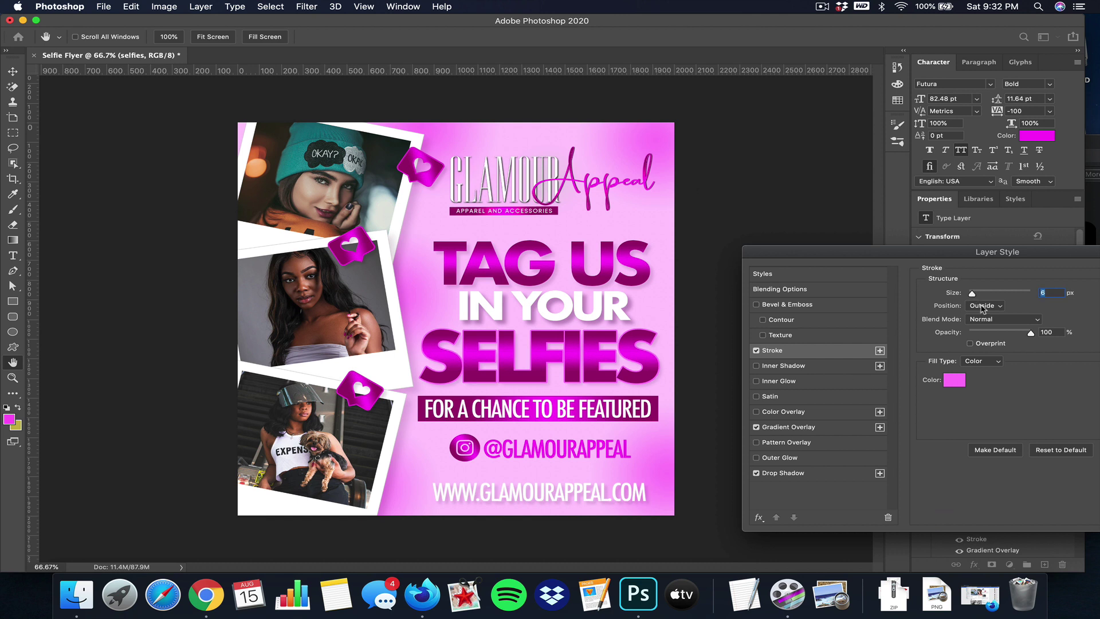
click(985, 305)
click(1009, 326)
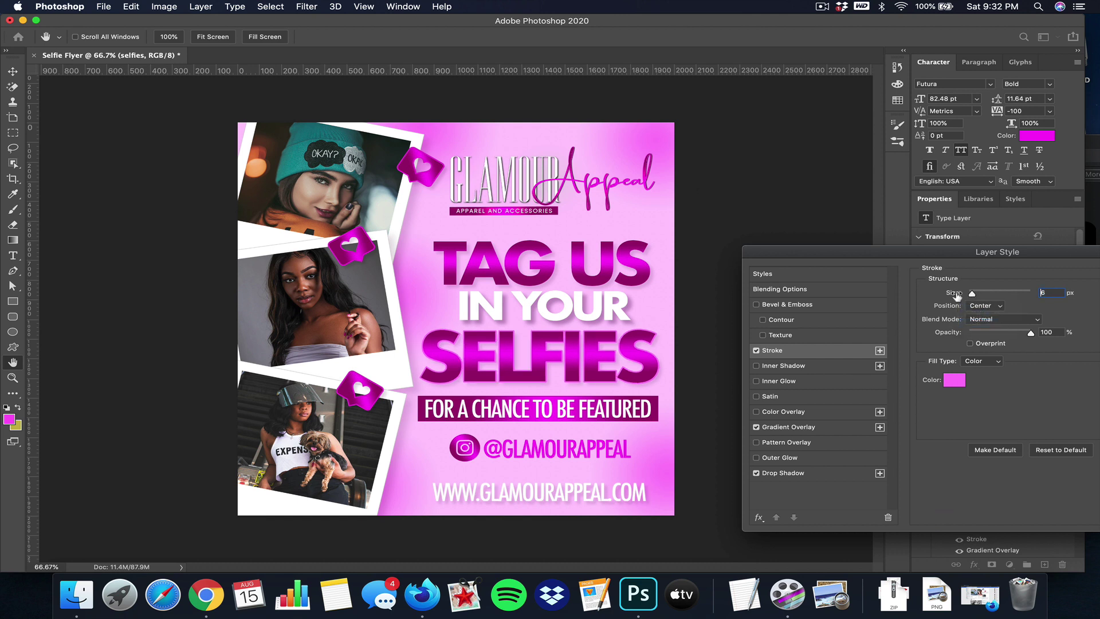
drag(973, 293, 974, 293)
drag(1020, 264, 610, 375)
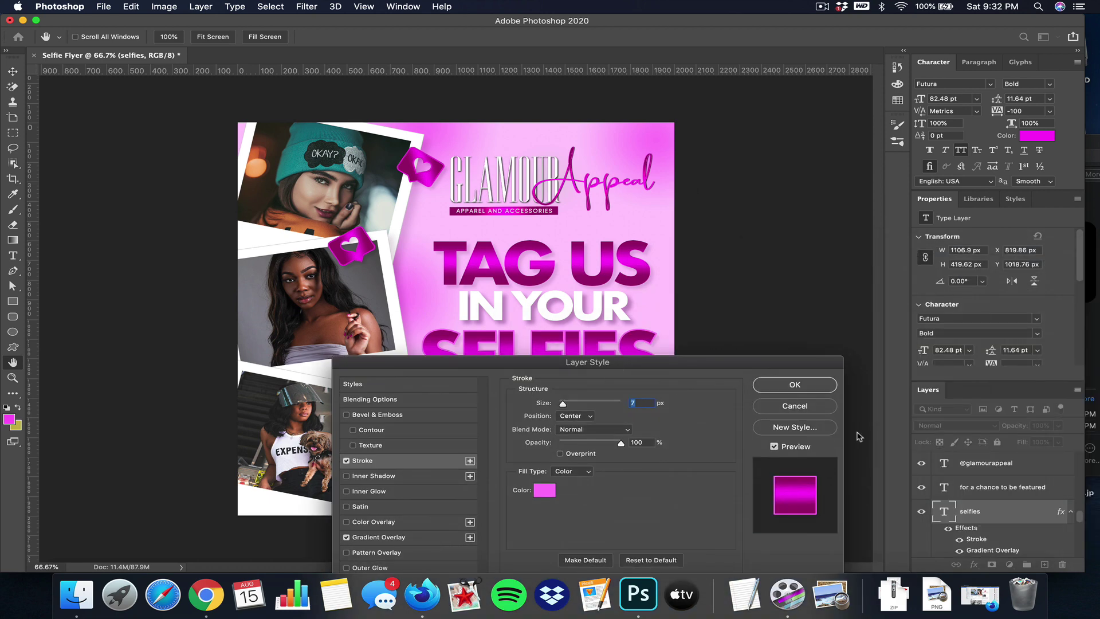
key(Return)
Copy the SELFIES layer style and paste it onto the TAG US text.
right_click(974, 534)
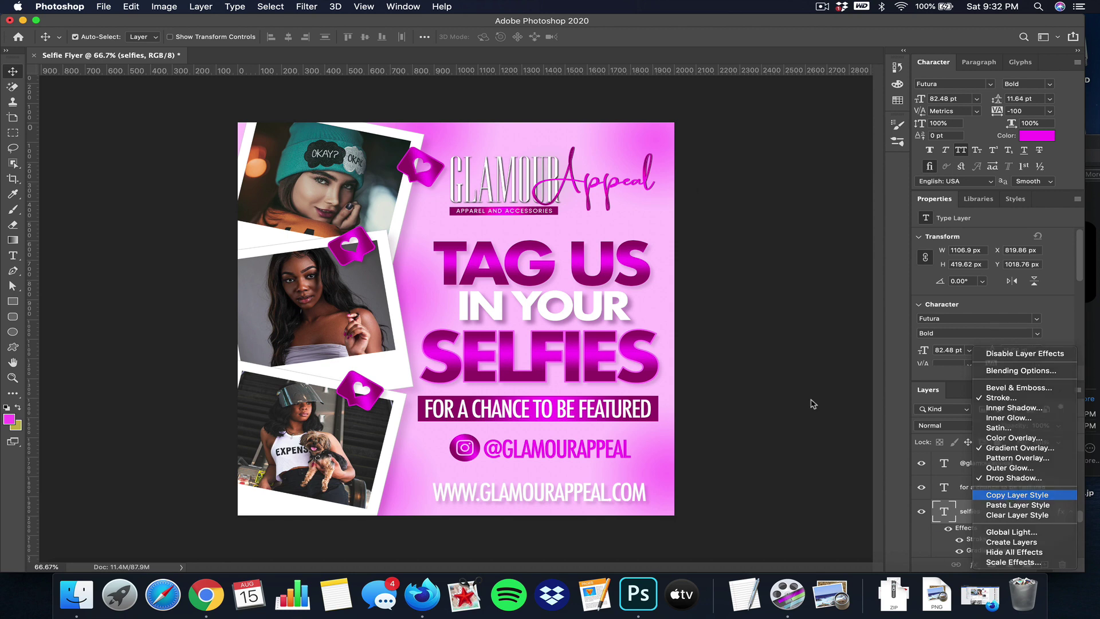
key(Return)
click(589, 274)
right_click(969, 522)
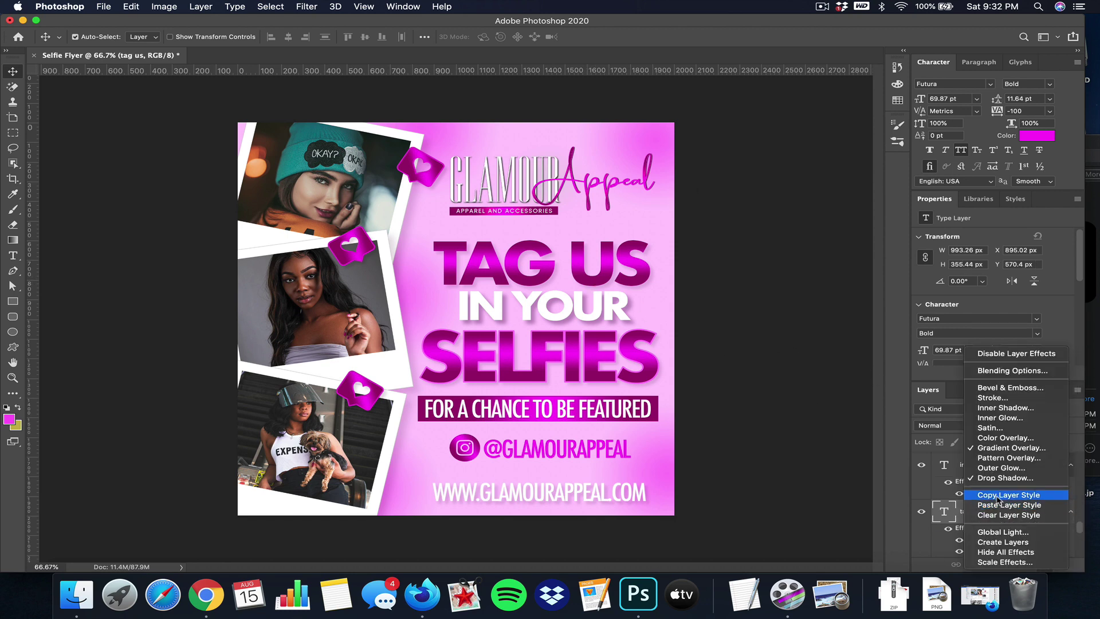
click(998, 496)
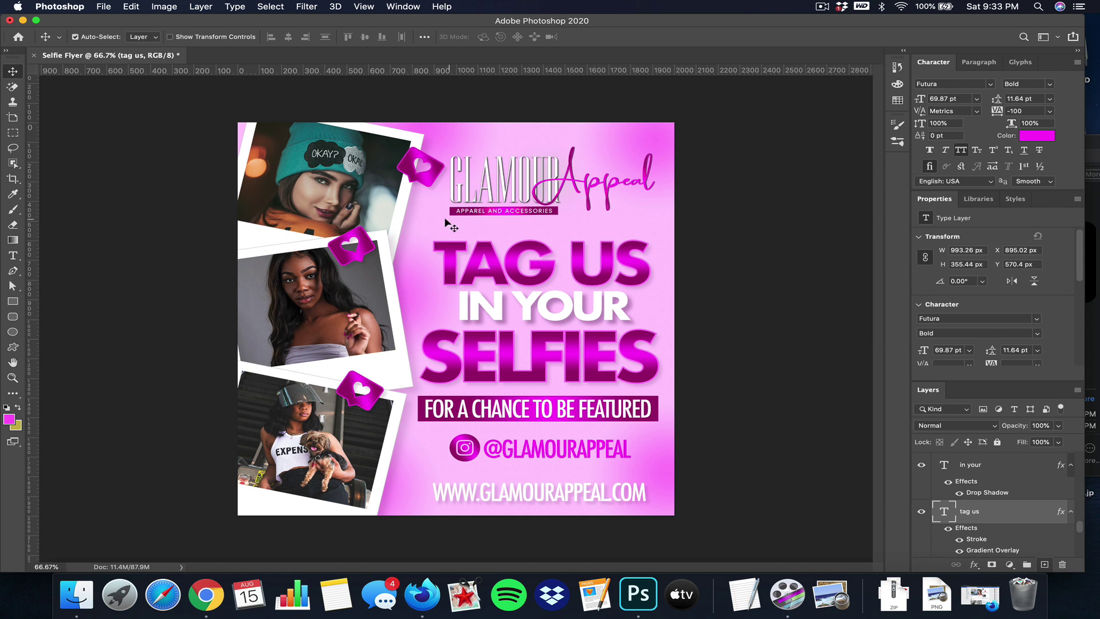
click(398, 227)
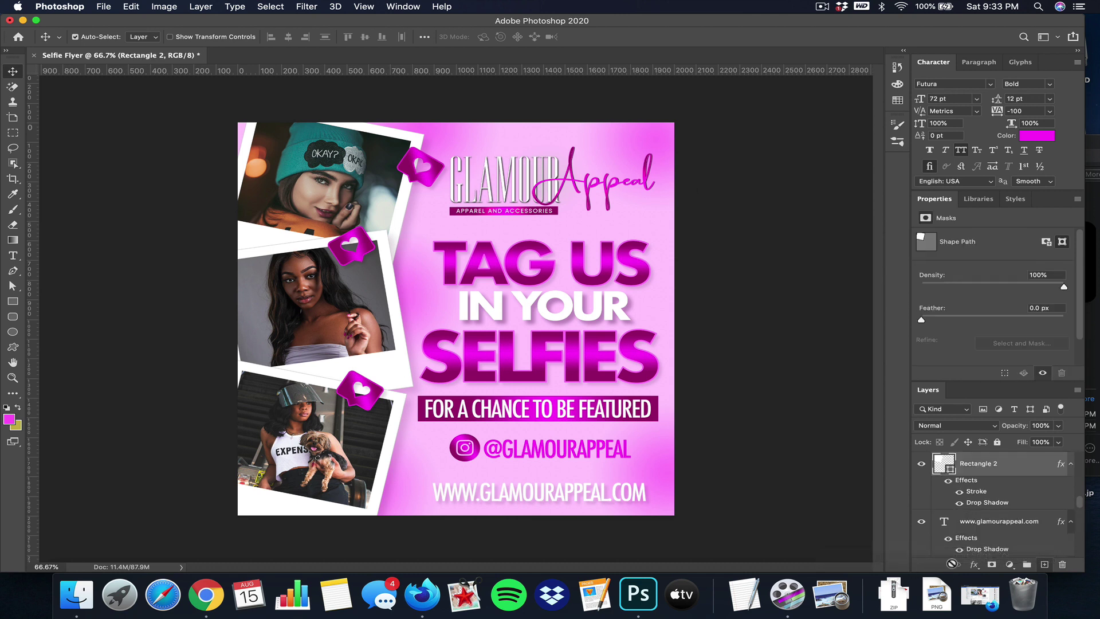
click(974, 564)
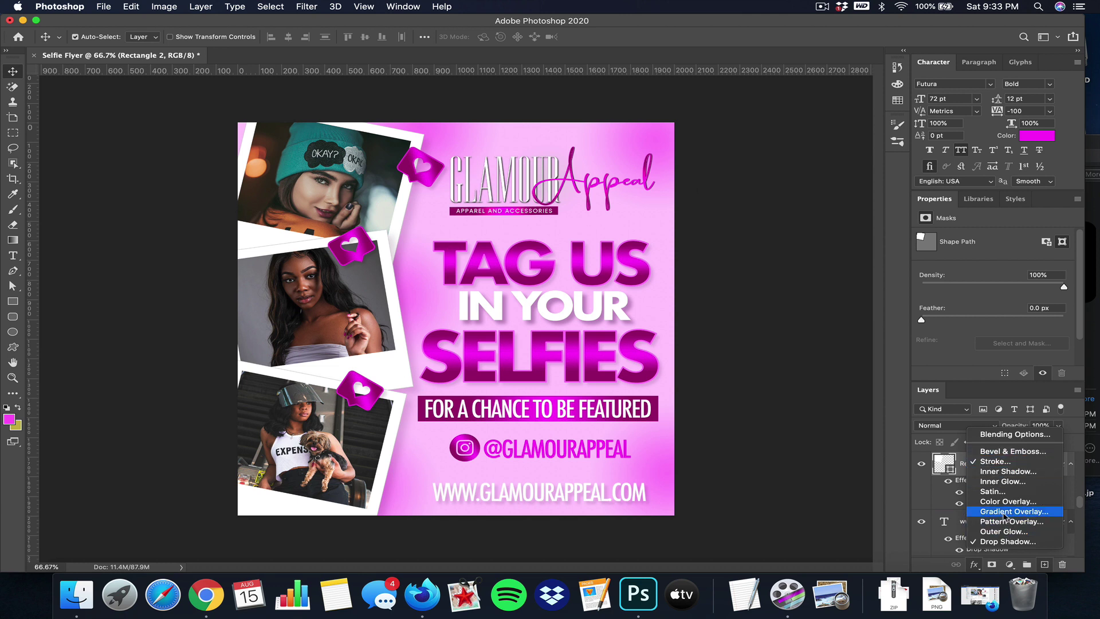
click(918, 513)
Replace the SELFIES text's gradient overlay with the pink glitter pattern overlay.
click(659, 381)
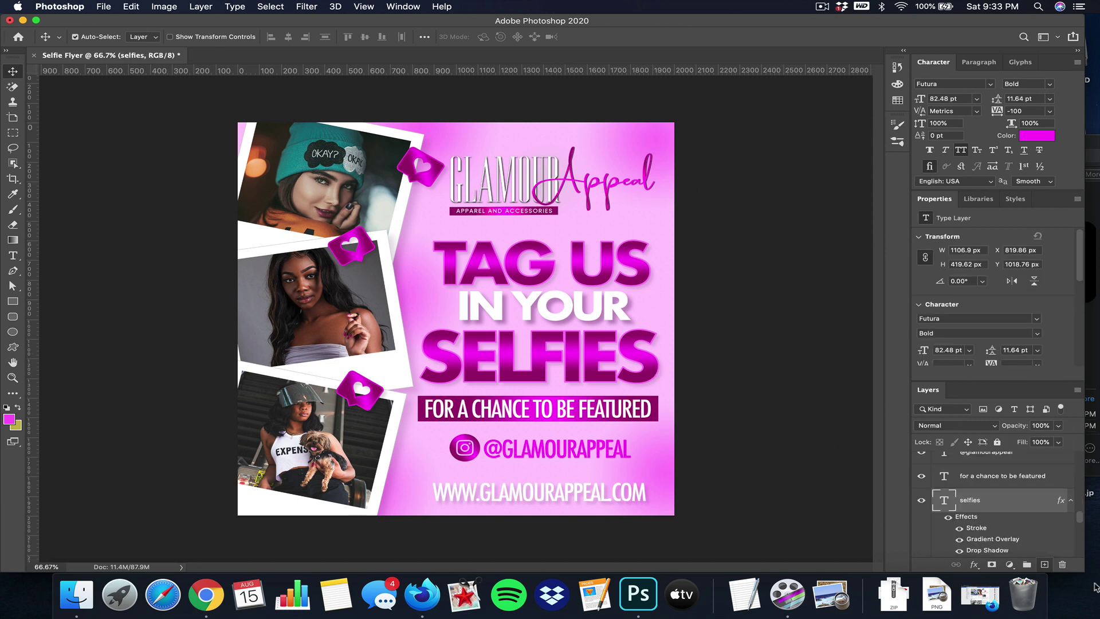
double_click(993, 538)
drag(689, 288, 1097, 222)
click(796, 402)
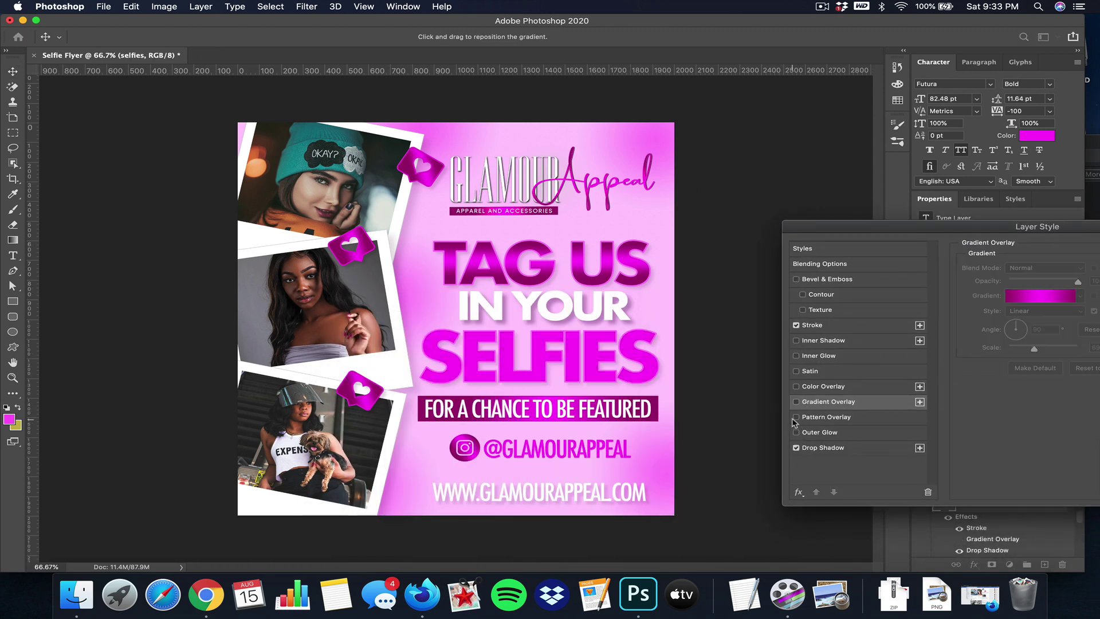
click(828, 417)
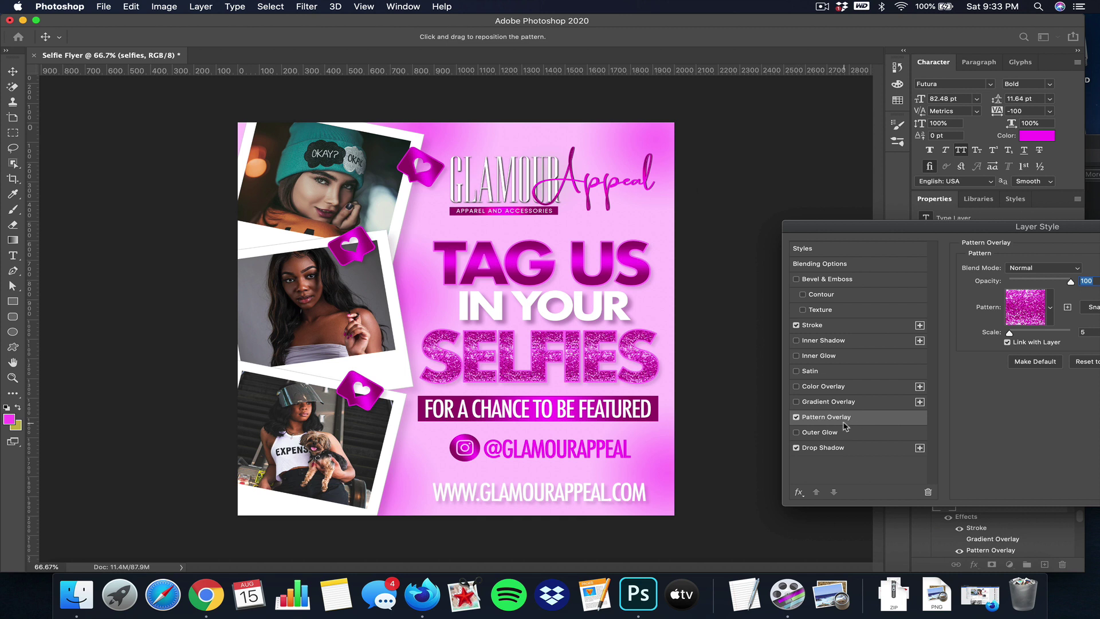
Set the glitter pattern's scale to 10% and shift the pattern slightly within the SELFIES letters.
click(1083, 333)
text(25)
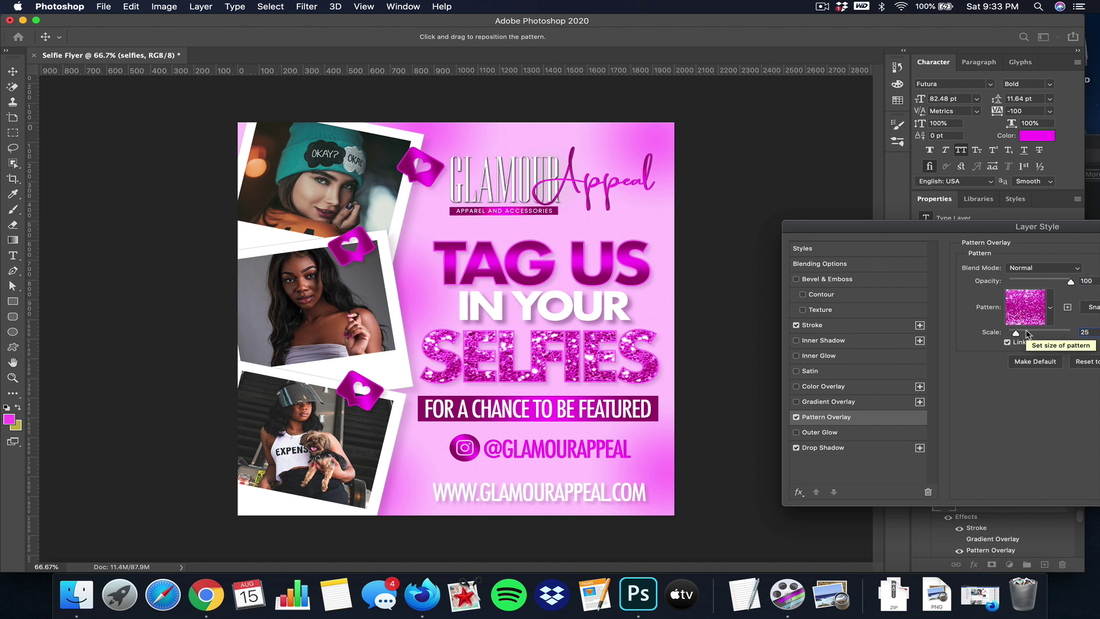
key(BackSpace)
key(BackSpace)
text(10)
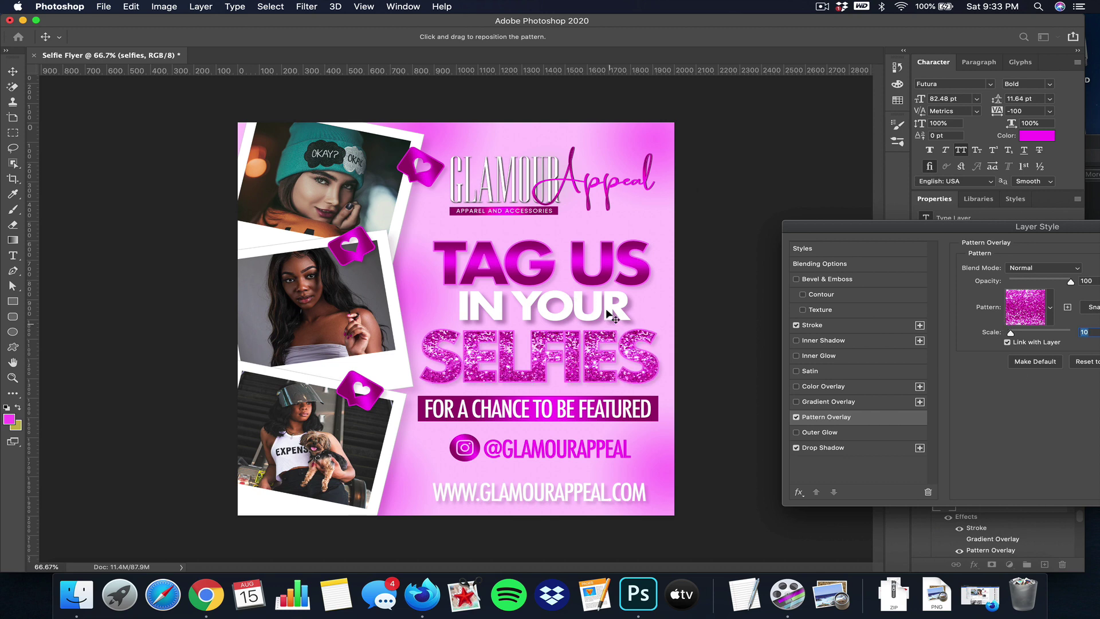
drag(609, 313, 610, 317)
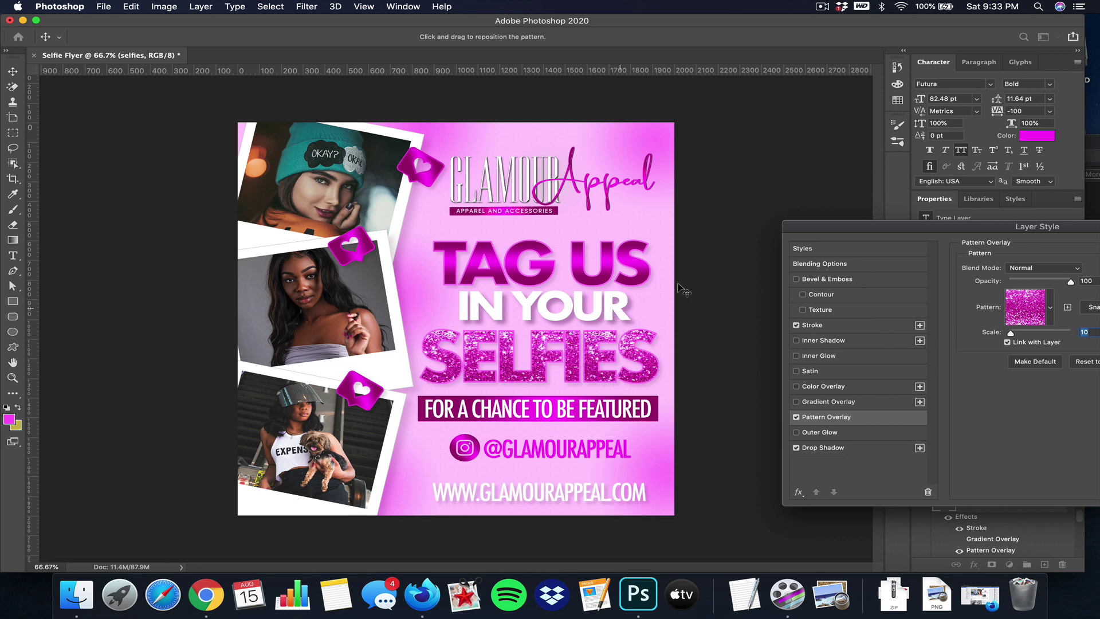
Change the stroke colour of the SELFIES text to white (ffffff).
drag(862, 232, 777, 220)
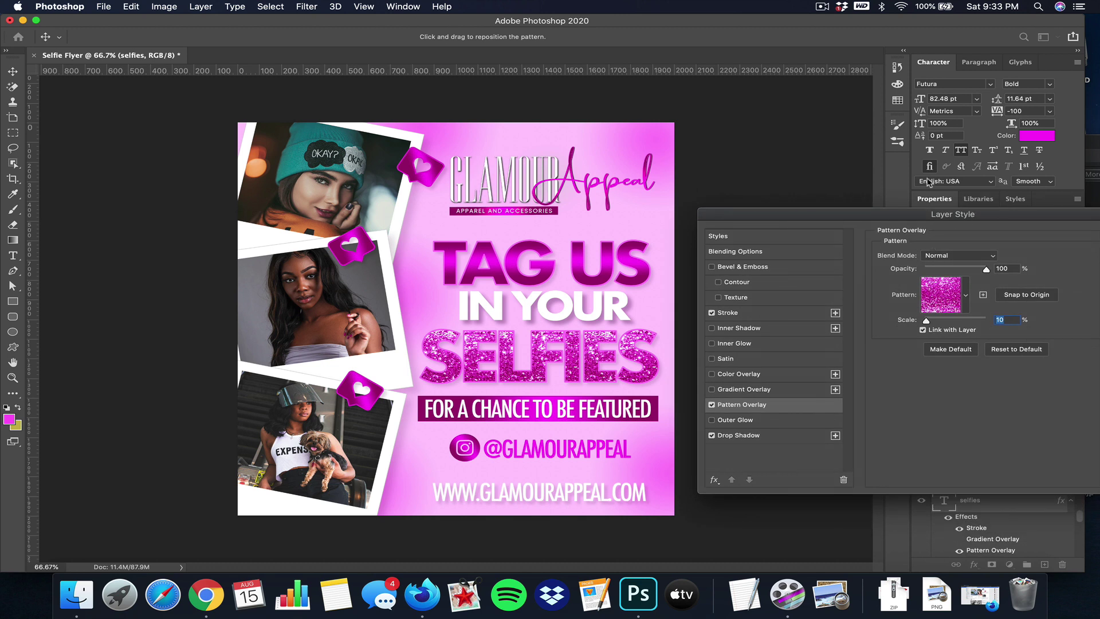
click(745, 313)
click(909, 347)
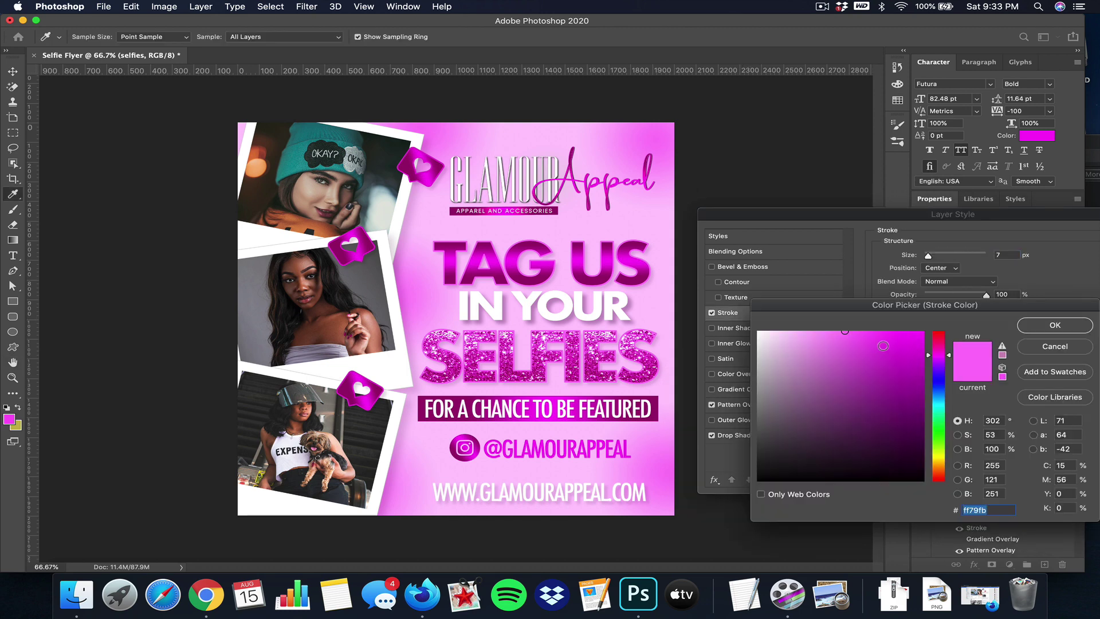
mouse_move(870, 349)
mouse_down()
mouse_move(893, 374)
mouse_move(943, 319)
mouse_move(969, 335)
mouse_up()
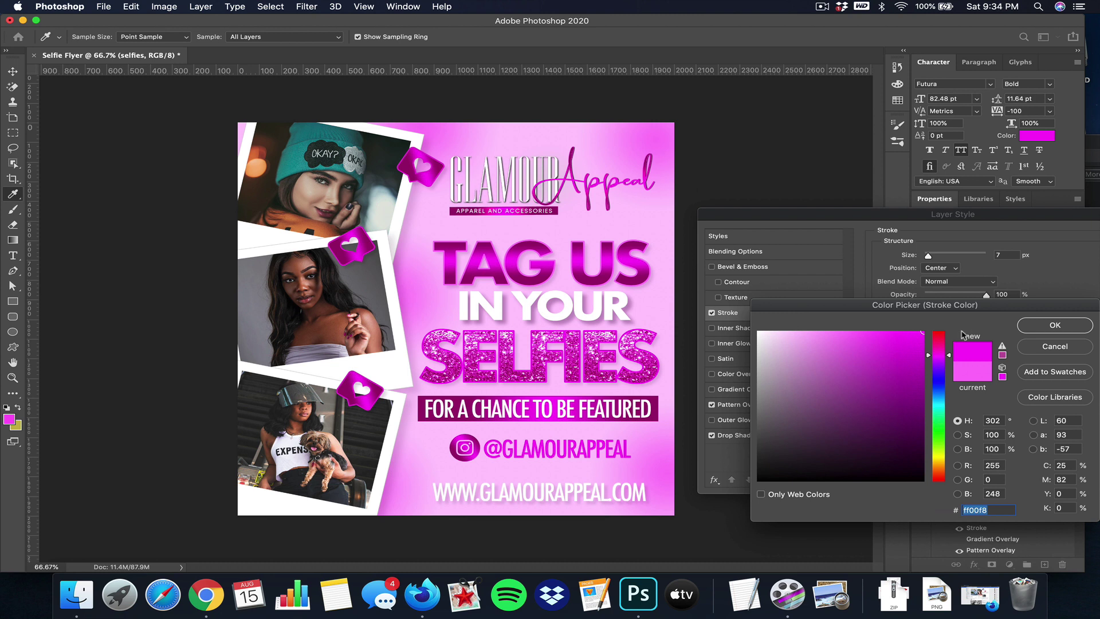
mouse_move(915, 360)
mouse_down()
mouse_move(924, 368)
mouse_move(865, 378)
mouse_move(708, 298)
mouse_up()
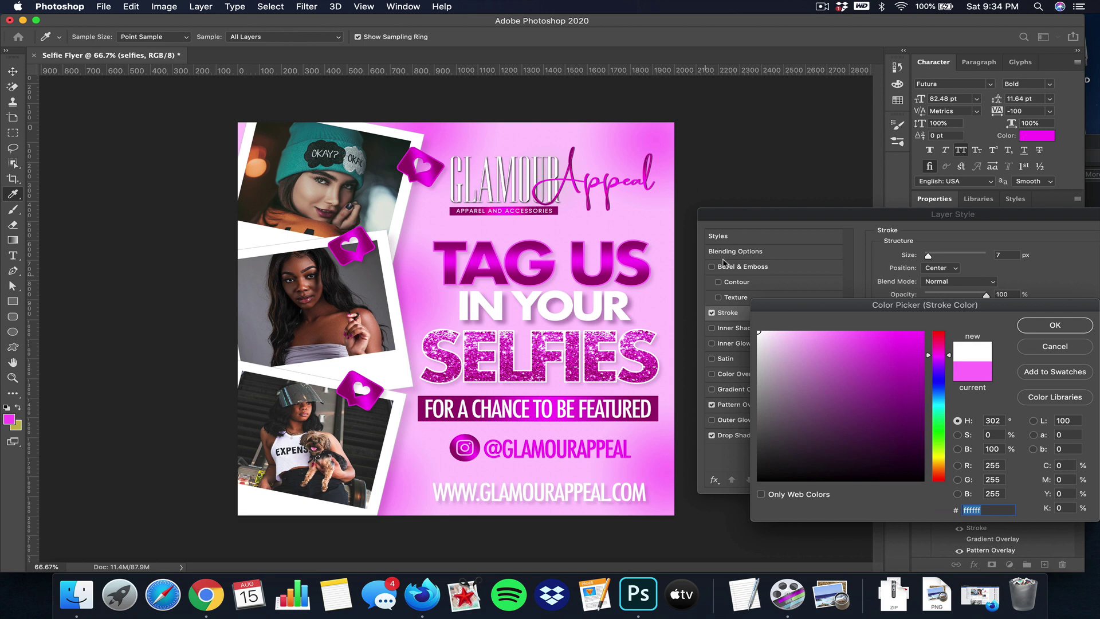
click(1044, 327)
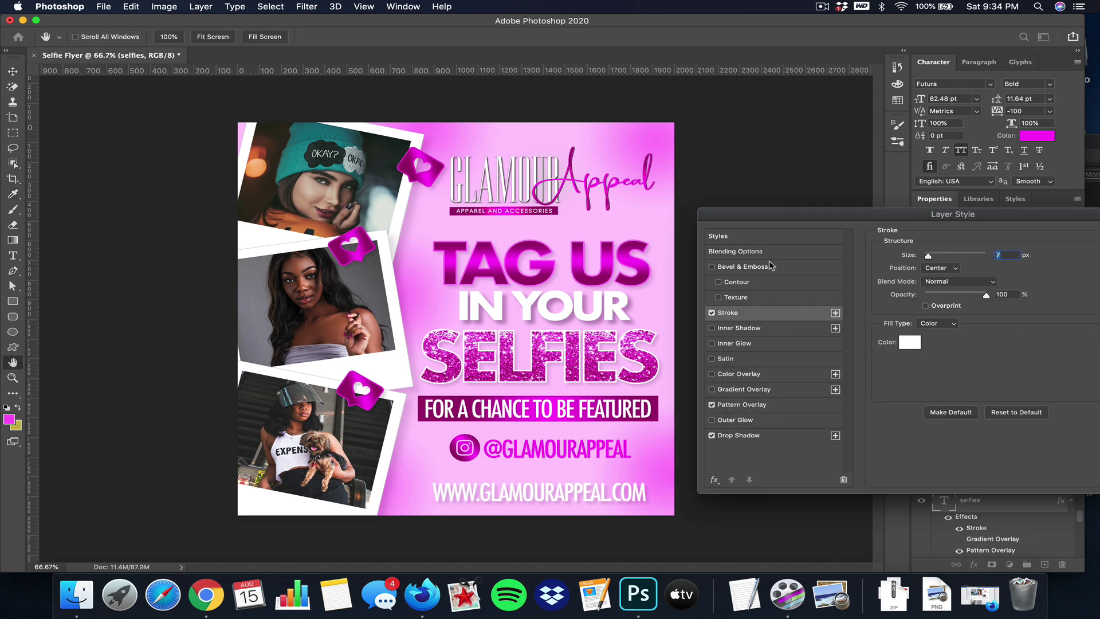
Set the SELFIES stroke size to 6 px and its colour to pale pink ffdafe, and apply the layer style.
drag(927, 255, 926, 256)
drag(1010, 218, 705, 419)
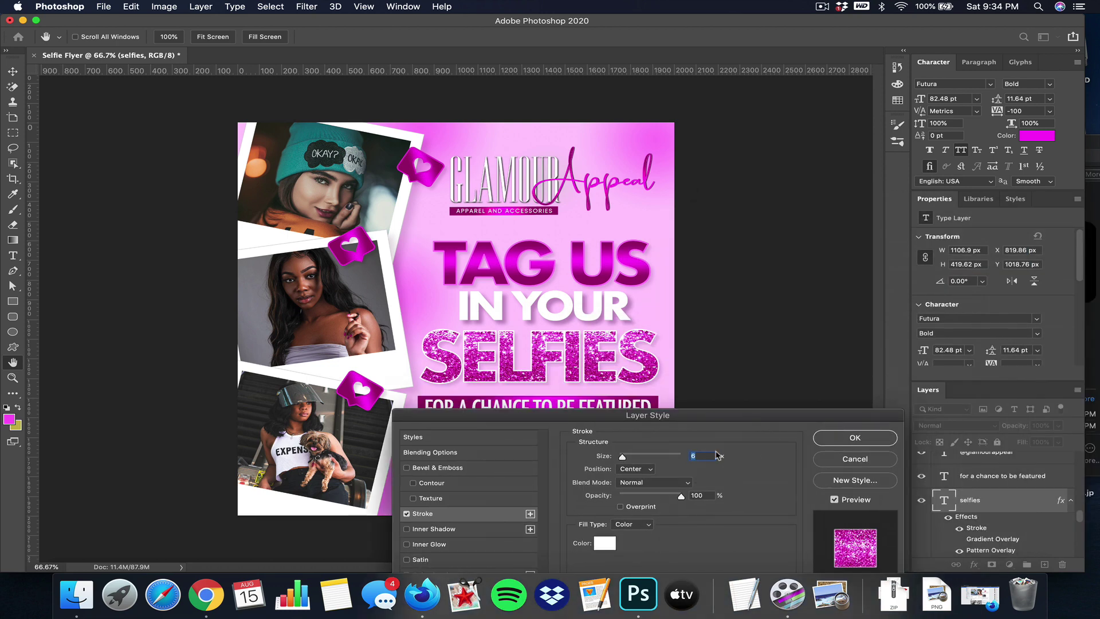
click(605, 543)
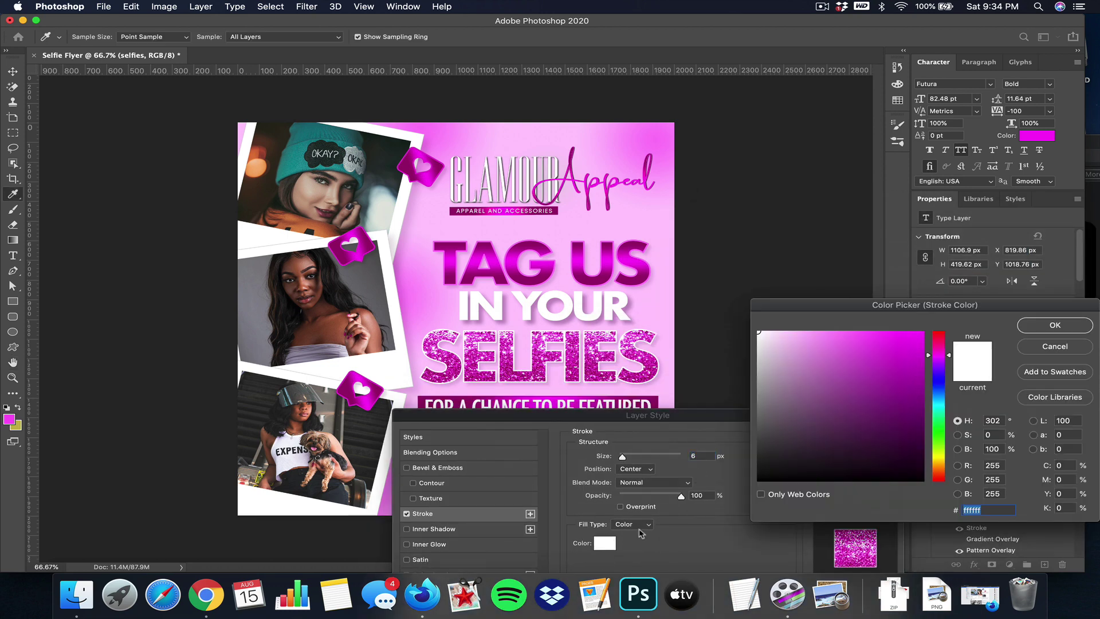
click(809, 334)
click(793, 332)
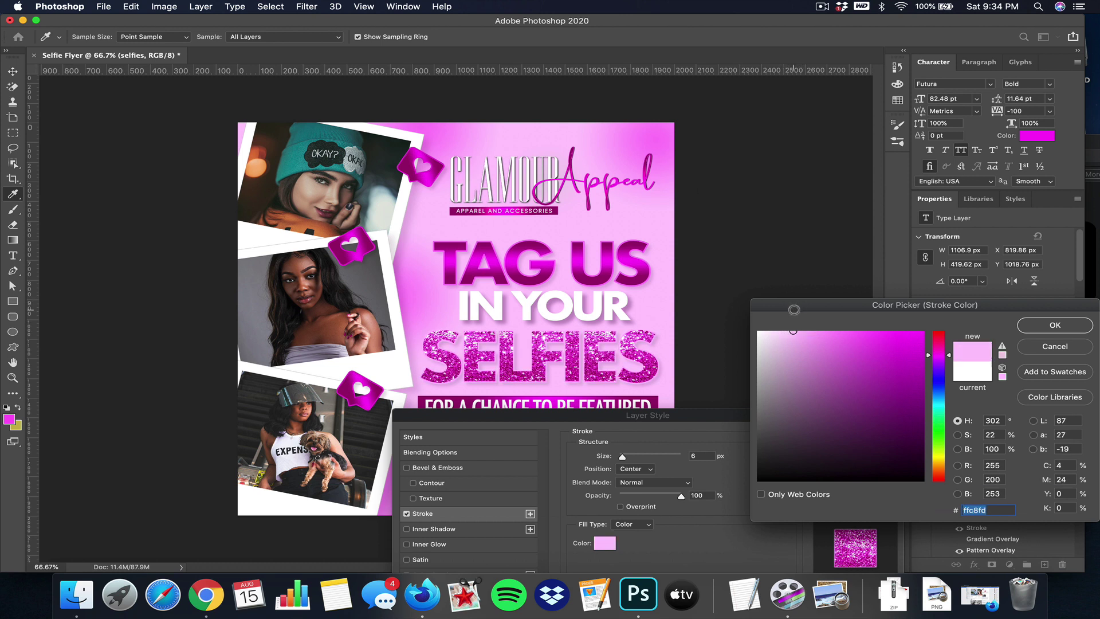
click(781, 332)
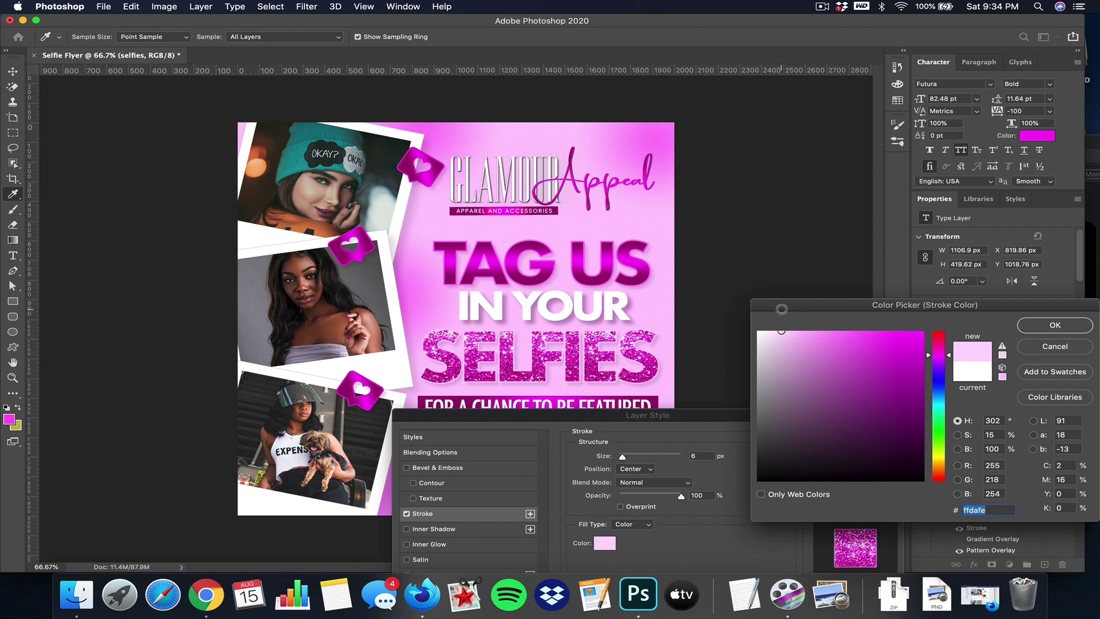
click(1039, 325)
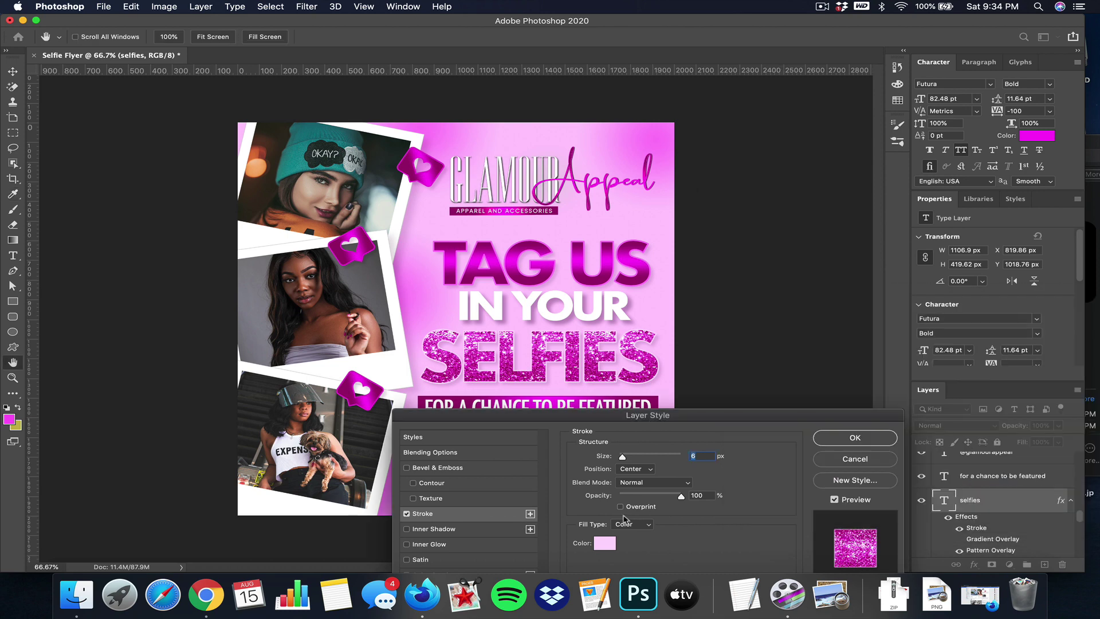
key(Return)
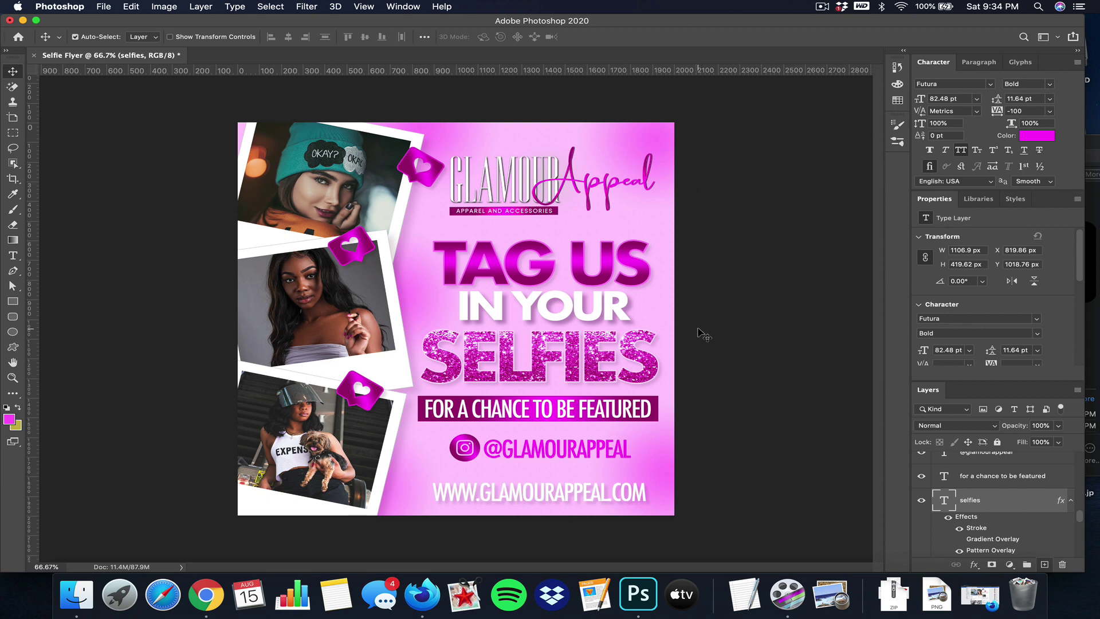
Switch to Finder and select White Light 1.png in the Light Flare folder inside Downloads.
click(77, 596)
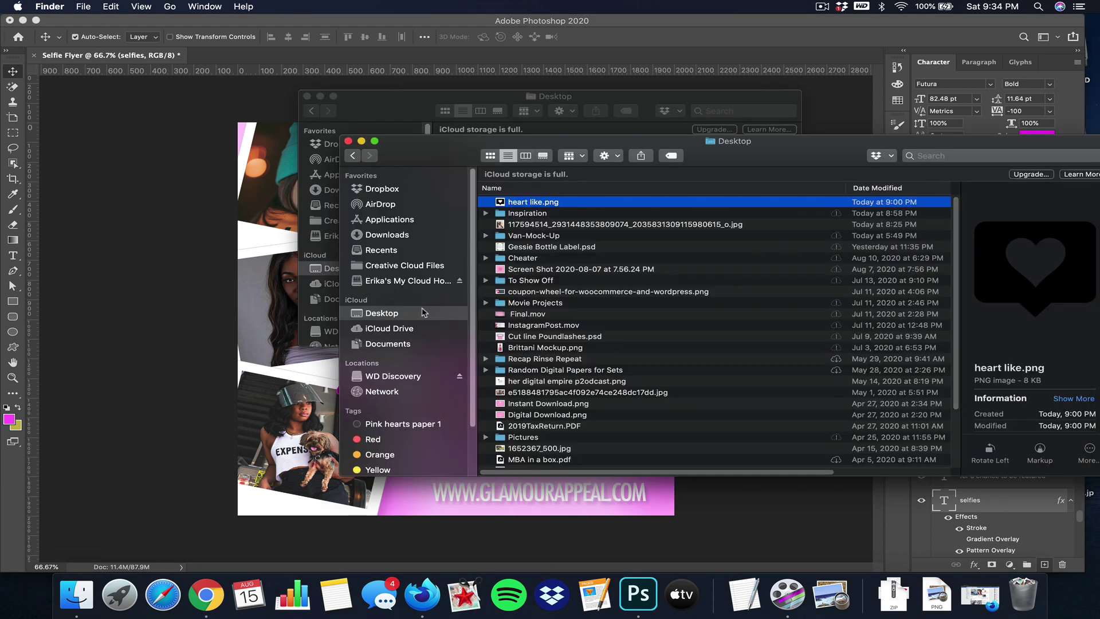
click(403, 236)
scroll(956, 373, down, 15)
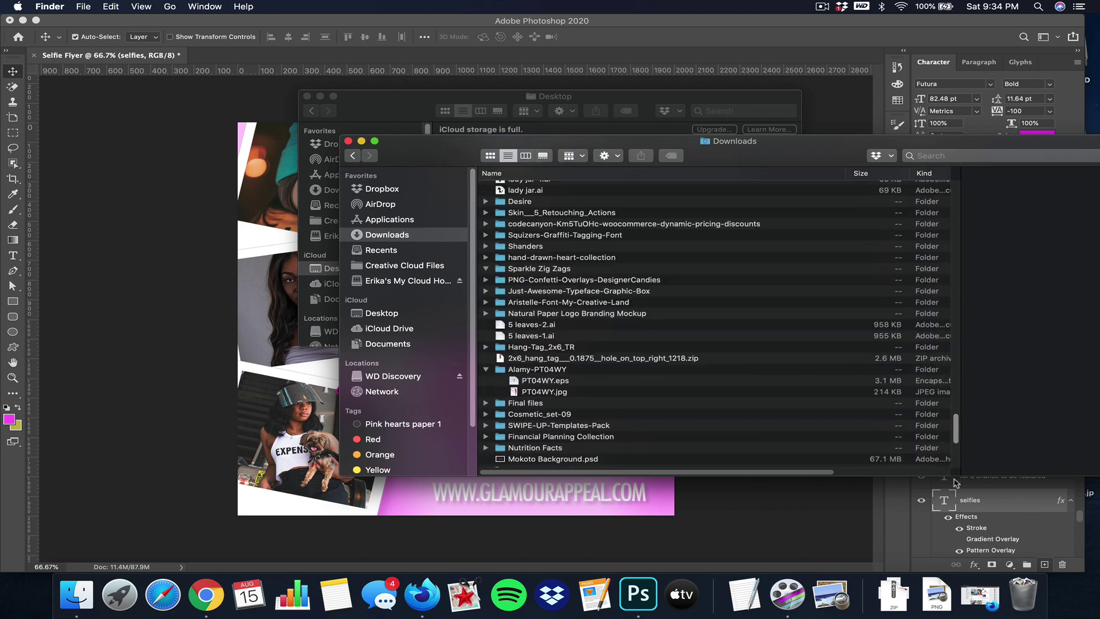
click(559, 340)
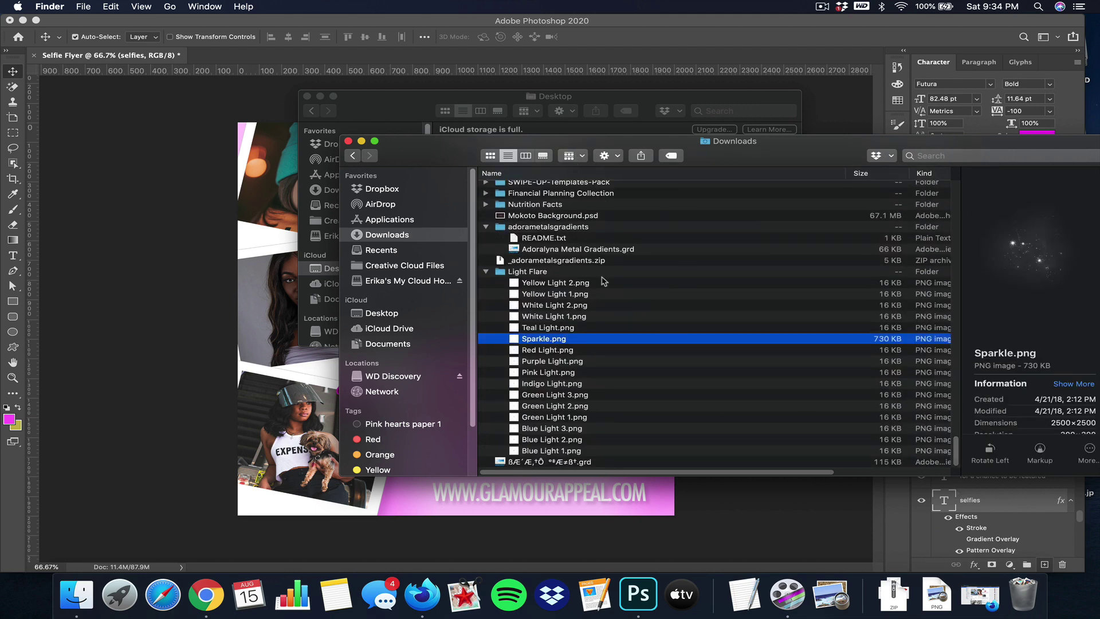
click(560, 376)
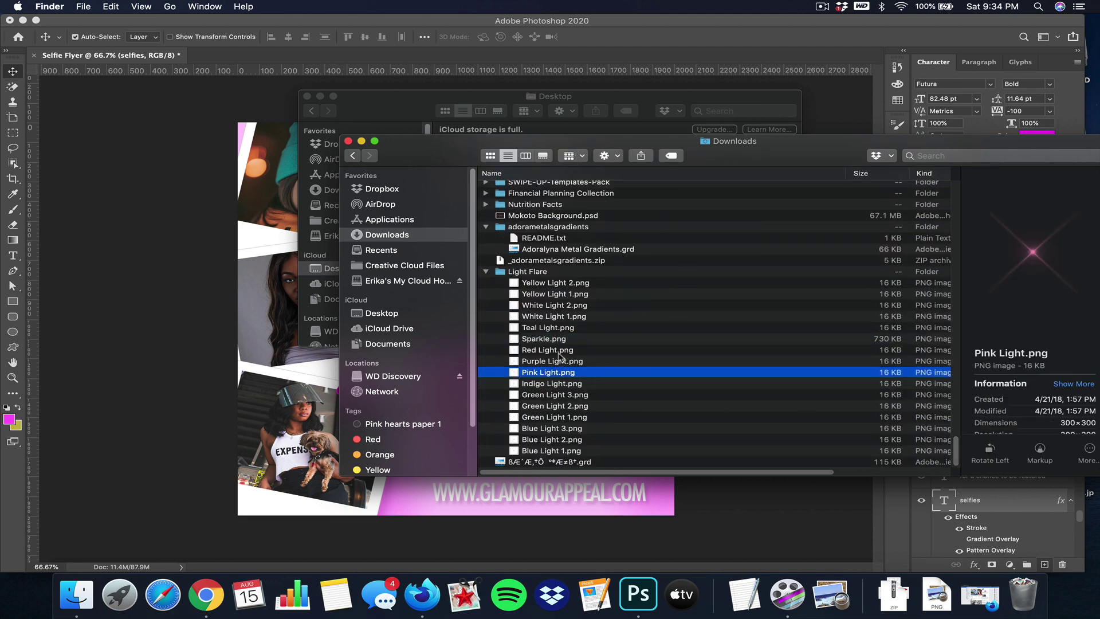
click(559, 341)
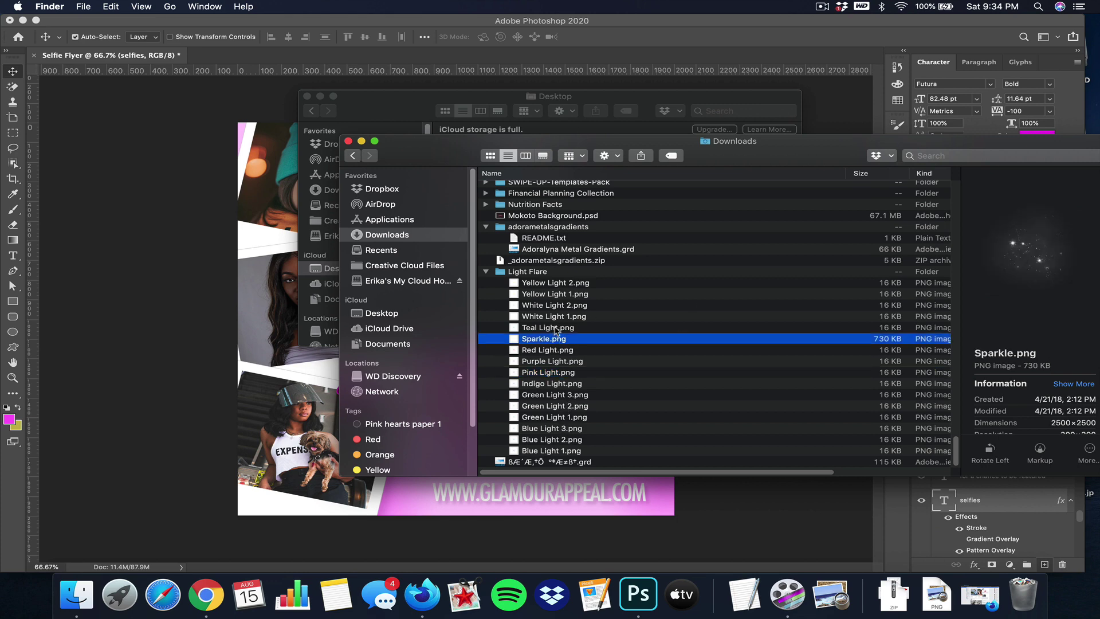
click(647, 316)
Place White Light 1.png into the Selfie Flyer document, positioned over the upper-left corner of the first S in SELFIES.
drag(549, 141, 850, 127)
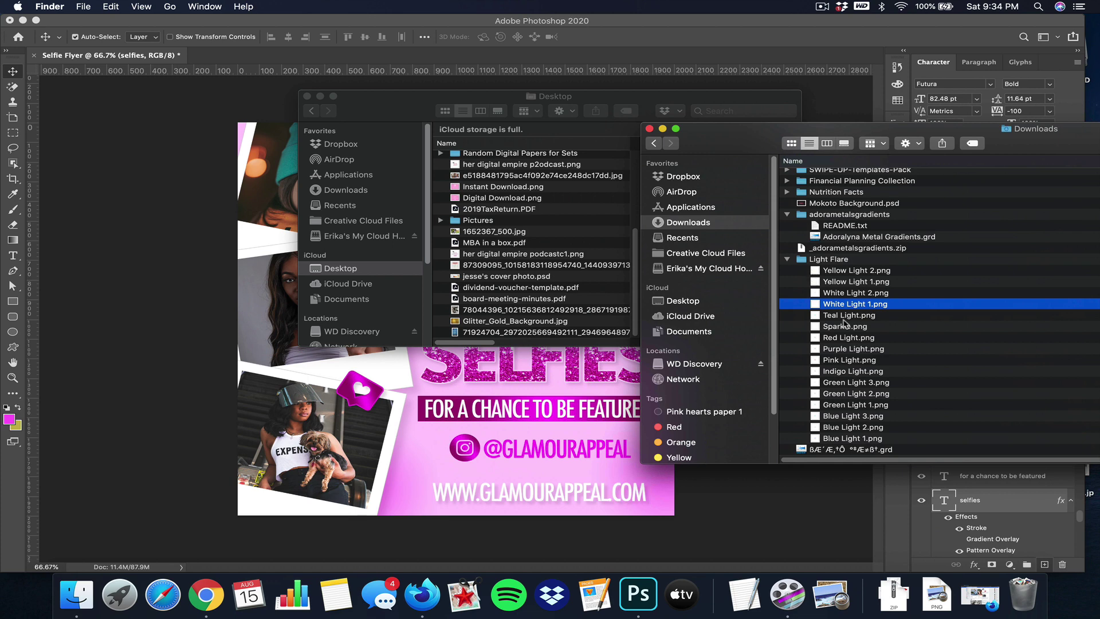
drag(782, 308, 559, 226)
drag(486, 285, 433, 339)
click(613, 36)
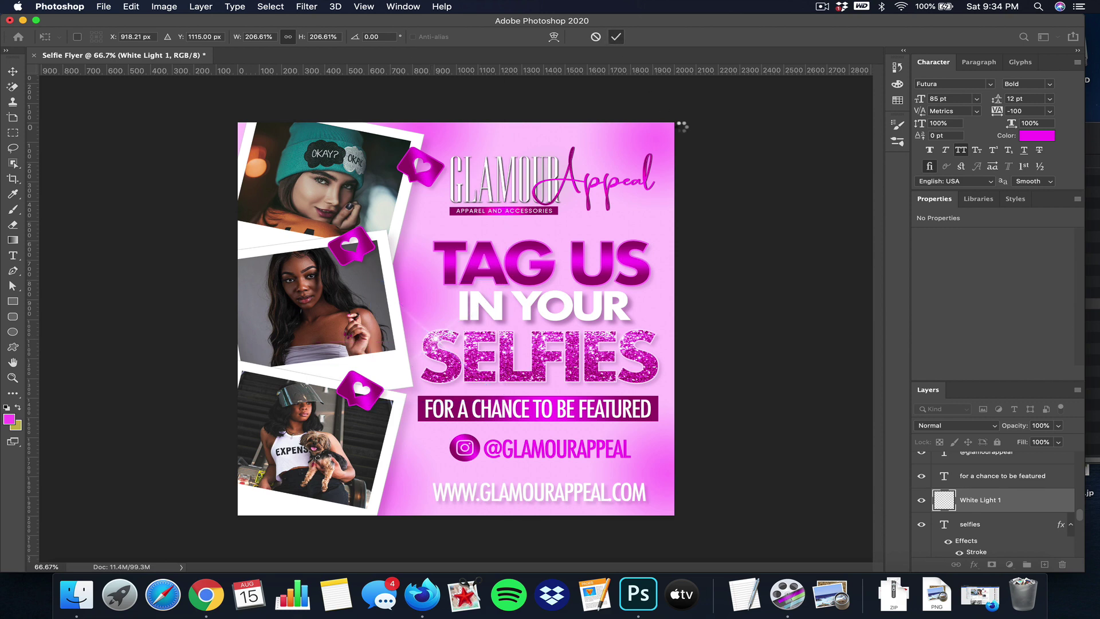
Duplicate the White Light 1 layer and move the copy horizontally to the upper edge of the middle letters of SELFIES.
click(204, 7)
click(232, 54)
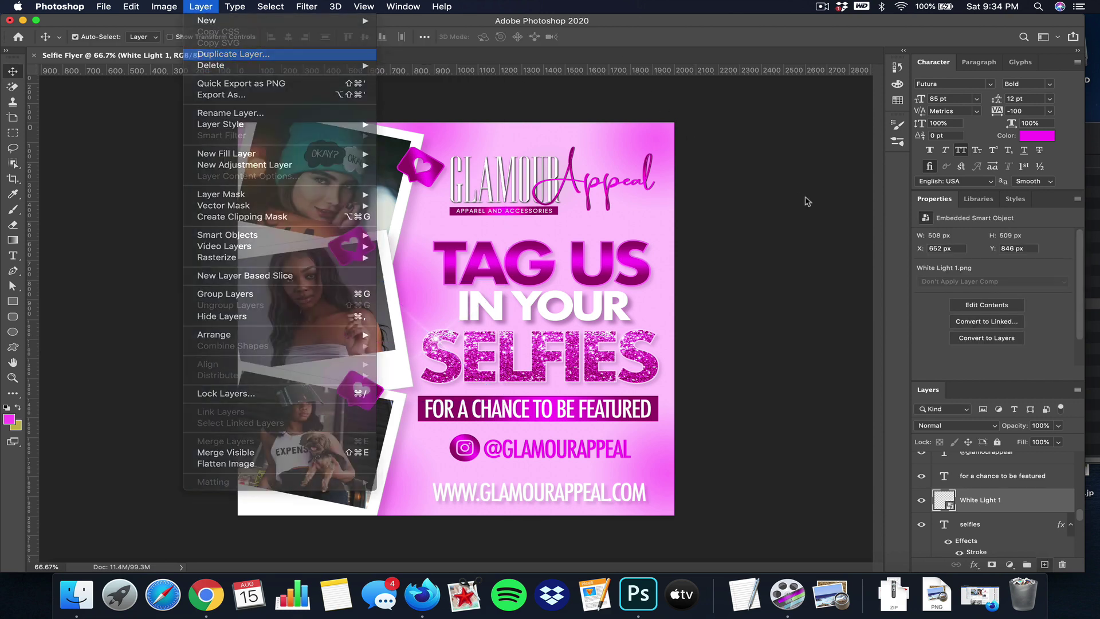
click(755, 168)
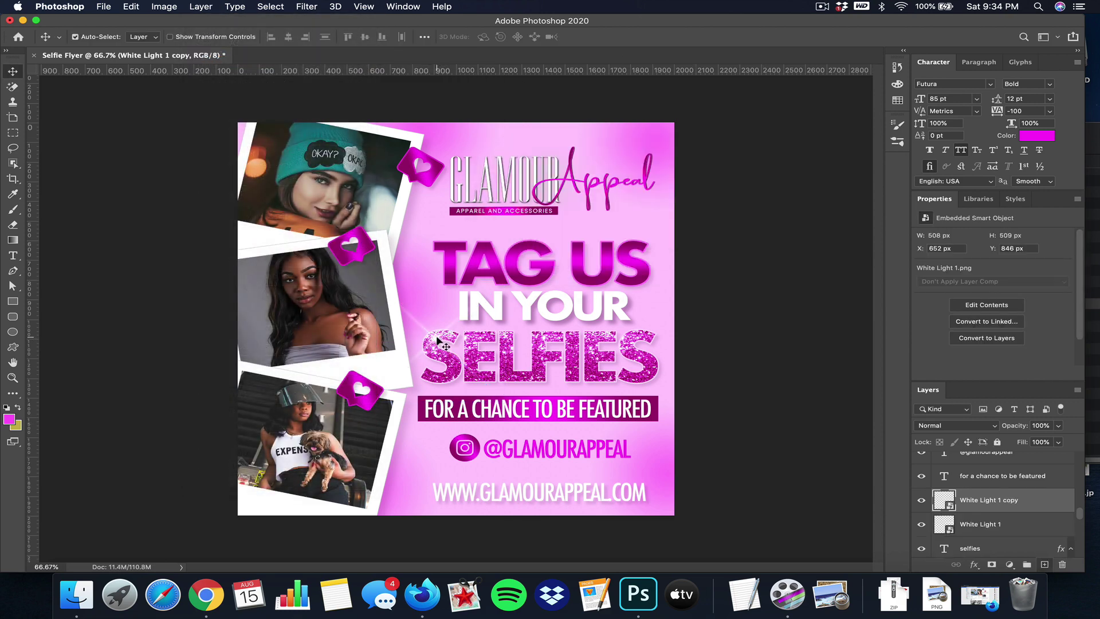
drag(436, 339, 558, 338)
Duplicate the middle light flare and move the copy slightly down and right onto the second E of SELFIES.
click(201, 6)
click(223, 57)
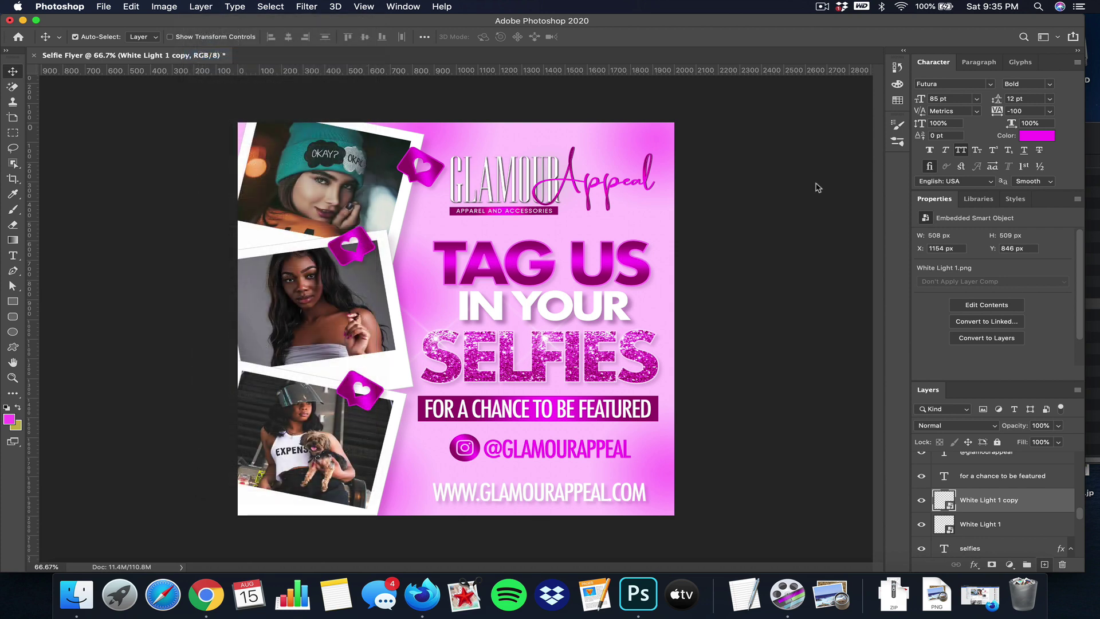
click(760, 166)
drag(548, 340, 592, 375)
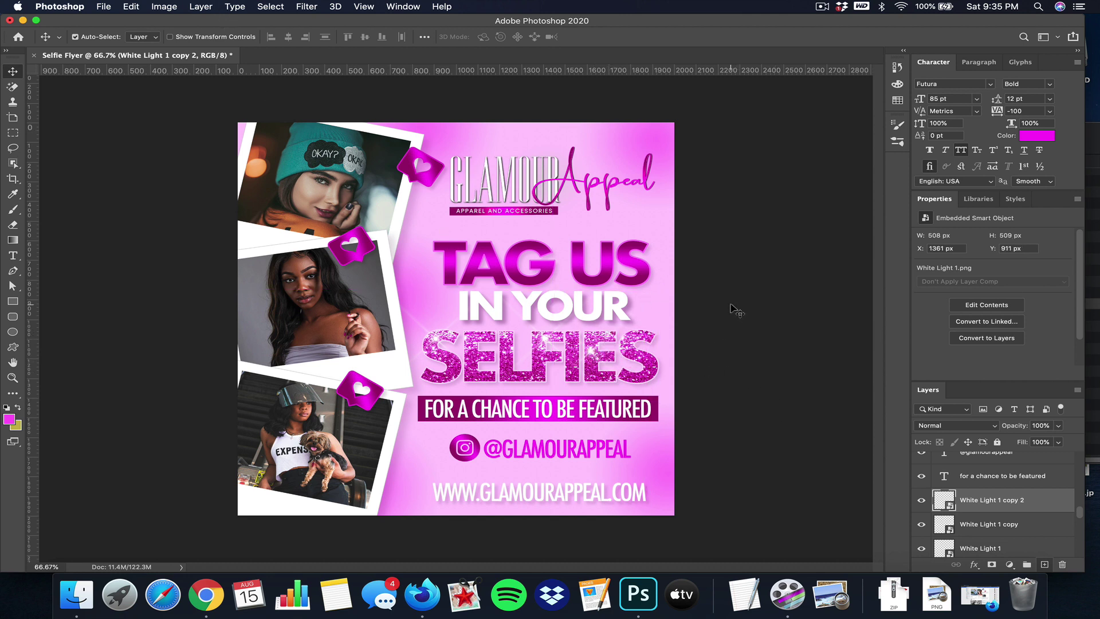
click(835, 294)
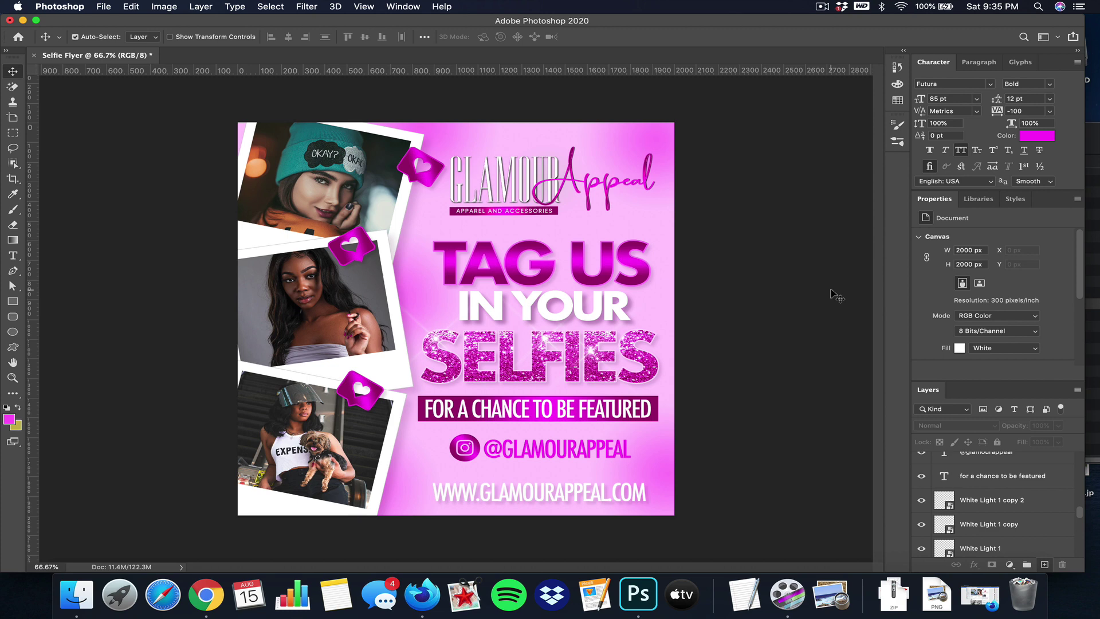
Duplicate the flare on the second E and move the copy to the top of the final S in SELFIES.
click(597, 354)
click(194, 5)
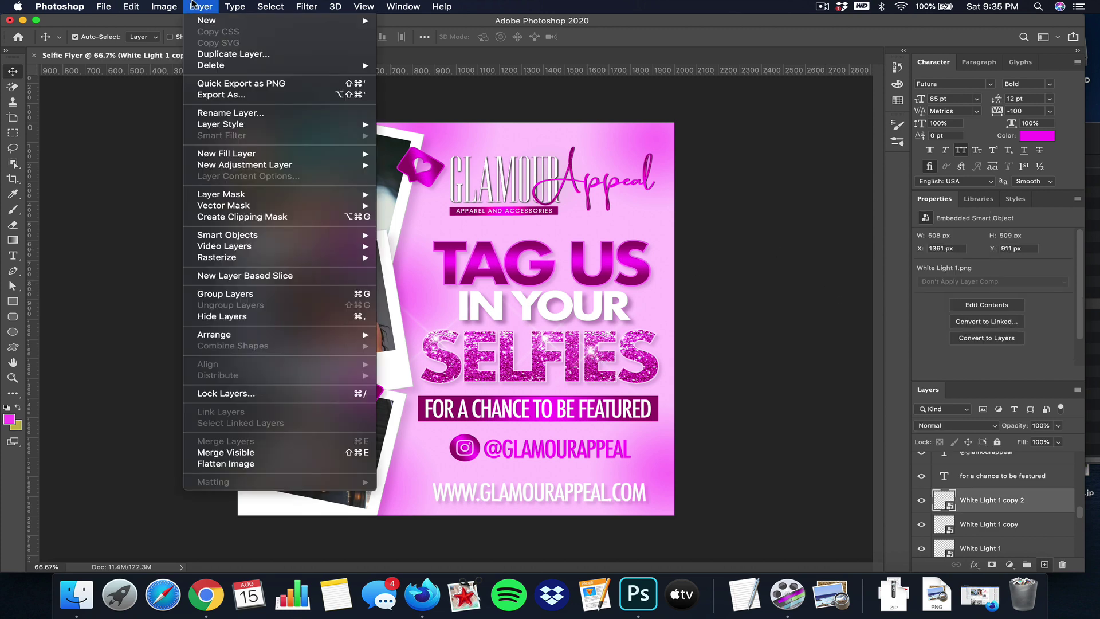
click(227, 53)
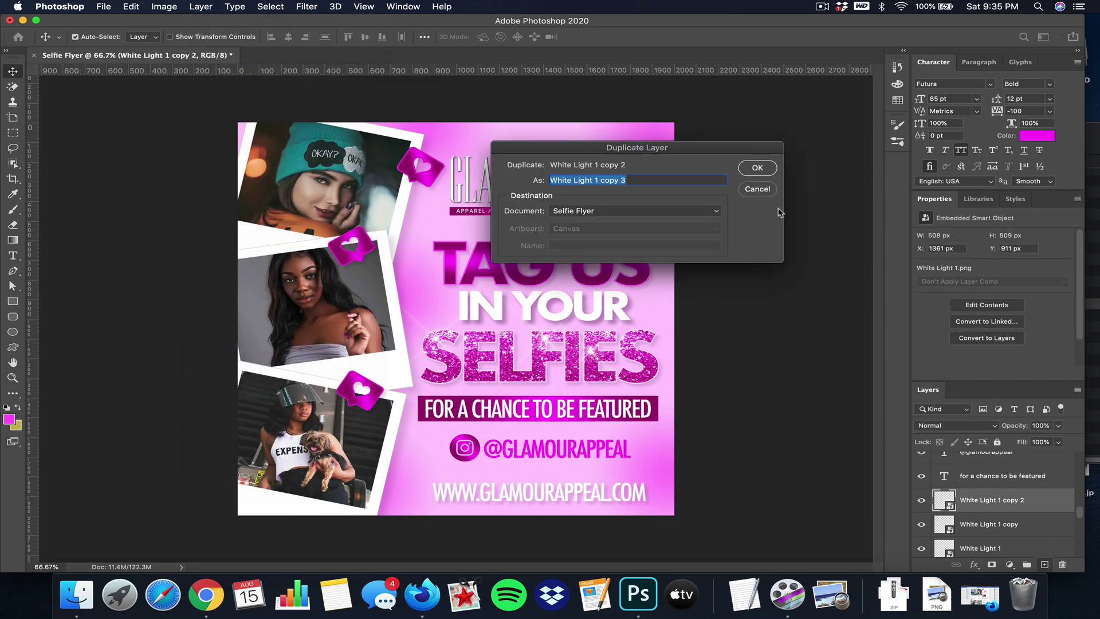
click(754, 179)
drag(599, 359, 646, 341)
click(768, 369)
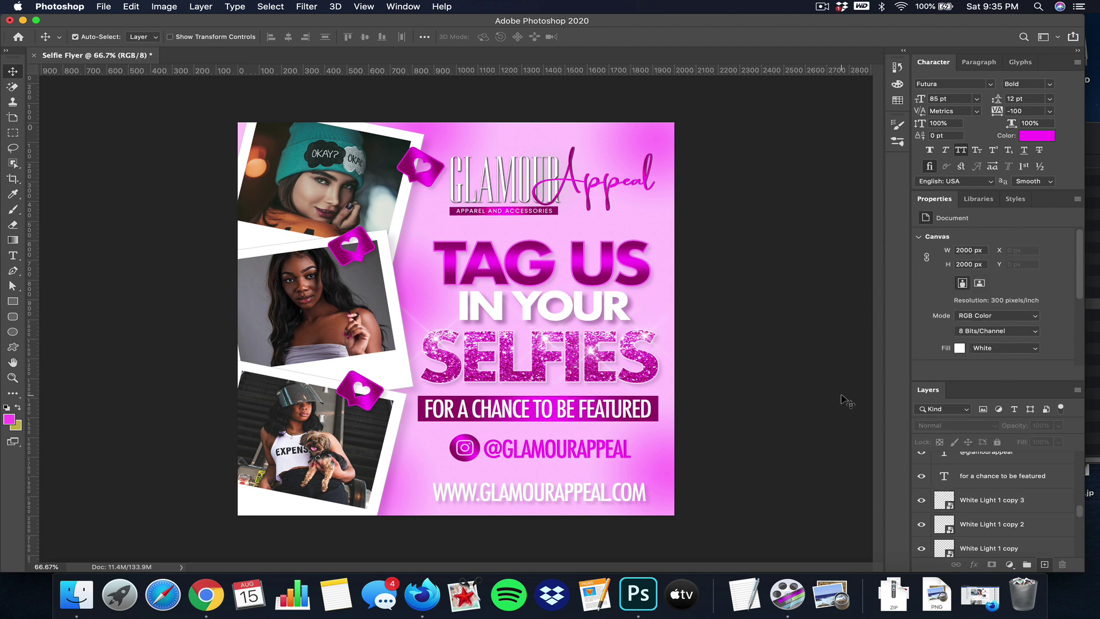
Copy the SELFIES layer style and try pasting it onto the heart icon above the lowest photo.
click(653, 374)
right_click(975, 508)
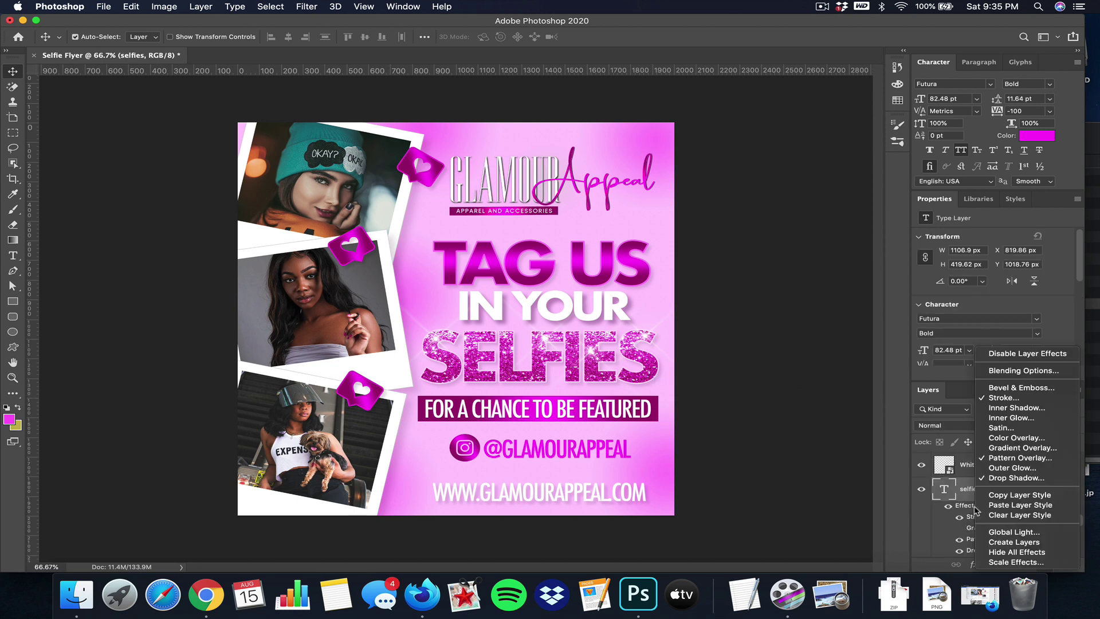
click(1009, 494)
click(358, 398)
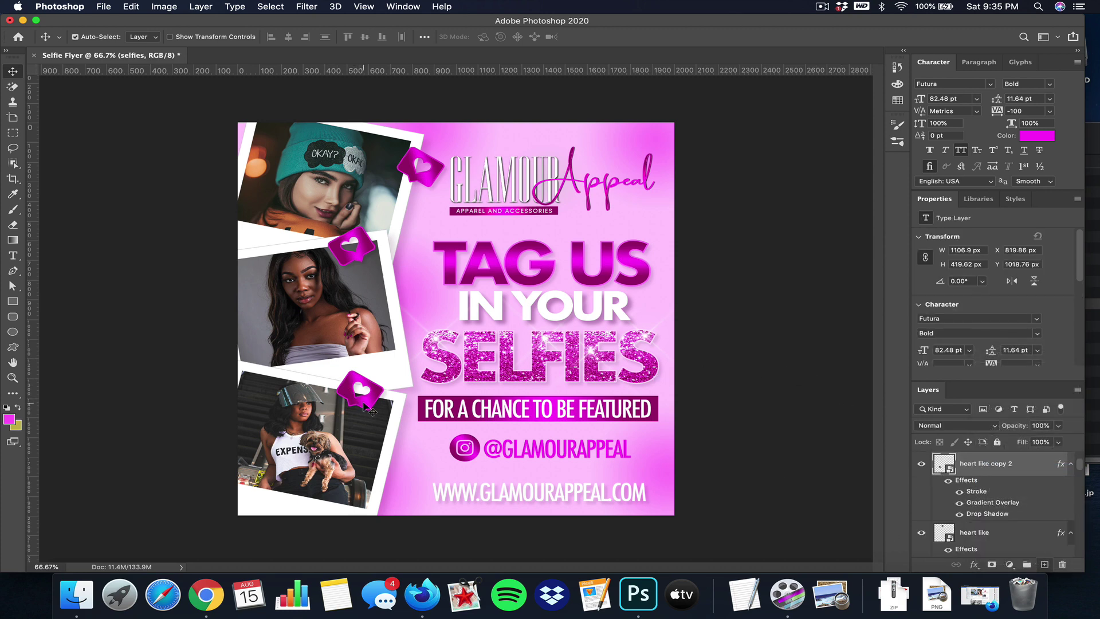
right_click(1000, 510)
click(1026, 508)
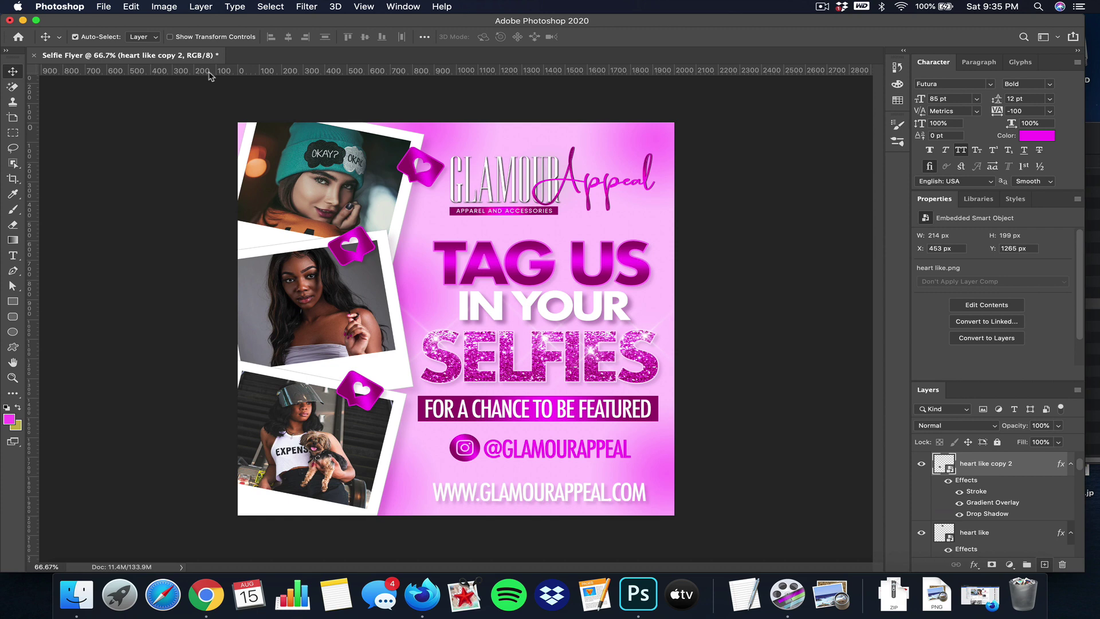
Duplicate the lowest heart icon and move the copy to just above the right end of TAG US.
click(201, 6)
click(226, 52)
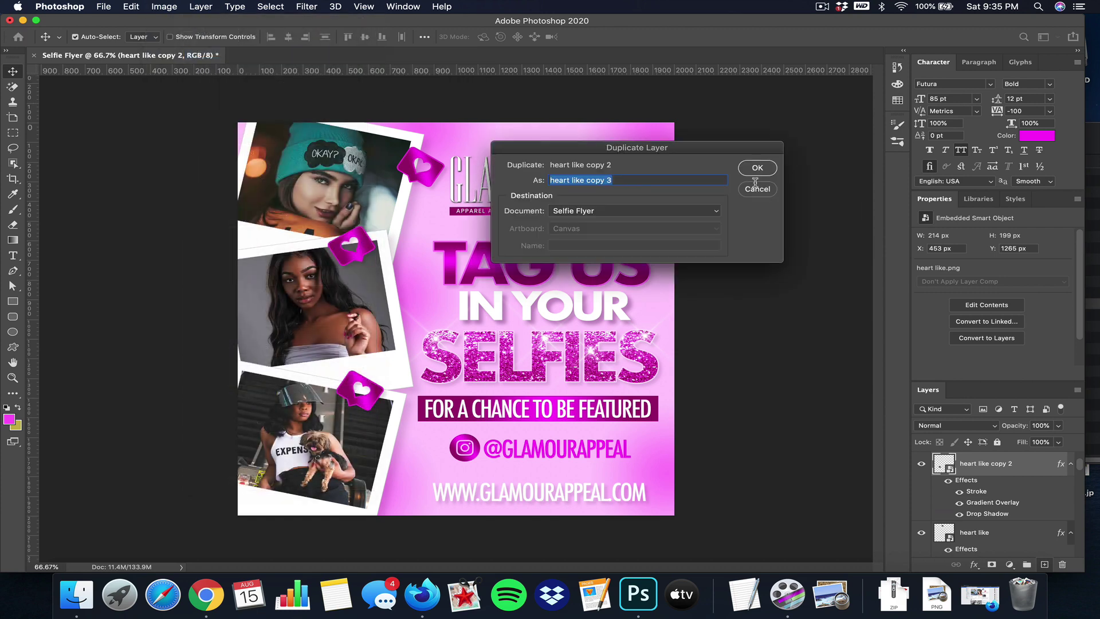
click(757, 167)
drag(390, 392, 677, 220)
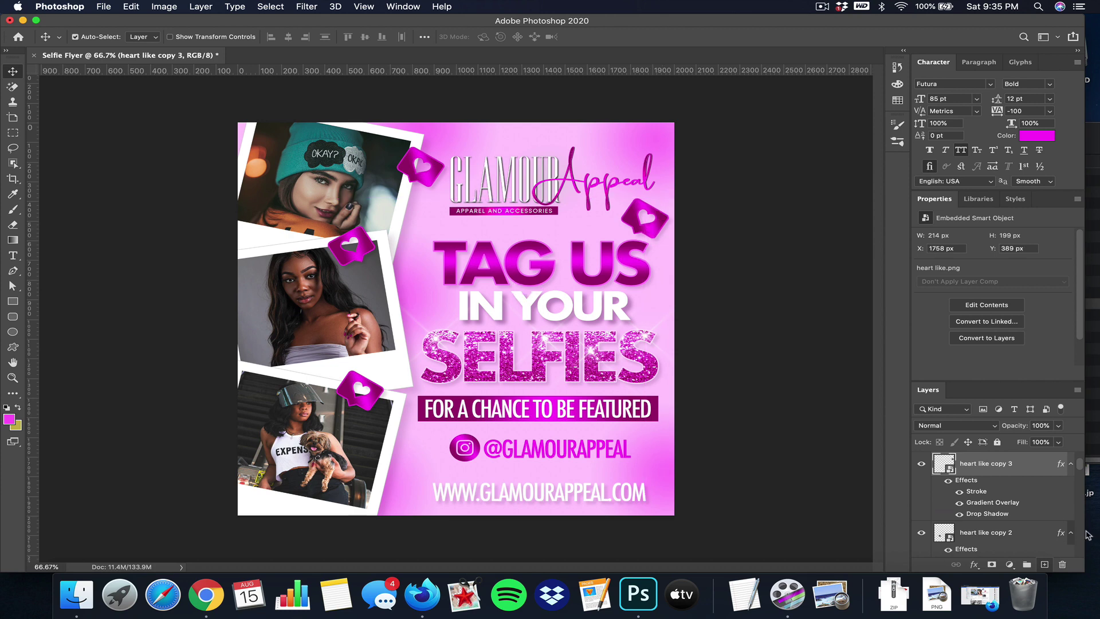
Paste the SELFIES glitter style onto the new heart icon, then set its stroke position to Outside and adjust the stroke size.
right_click(974, 482)
click(962, 509)
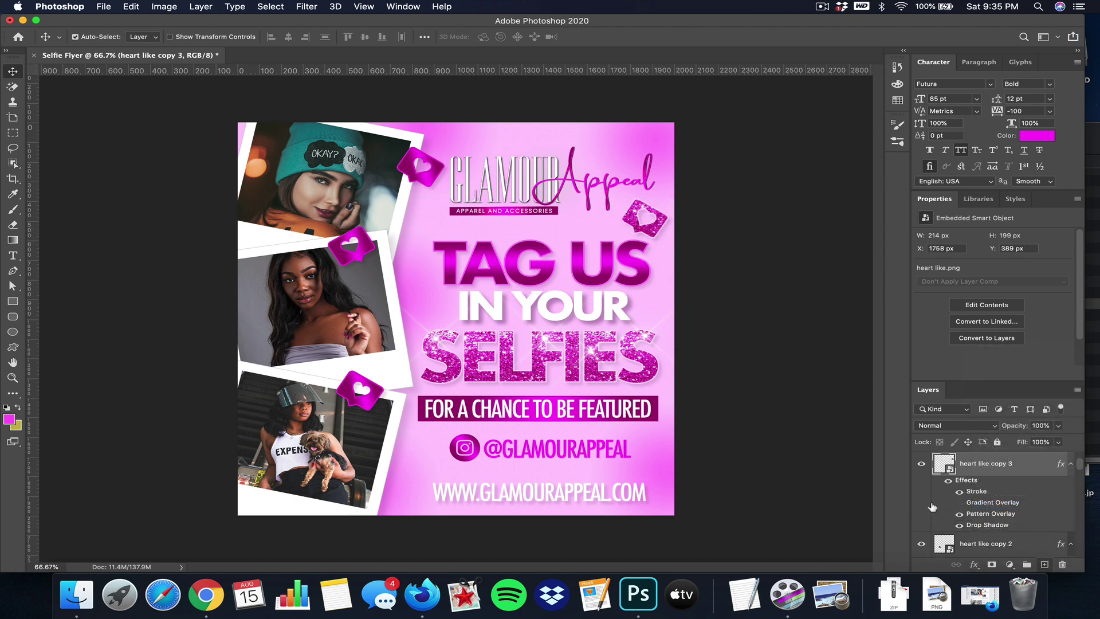
double_click(977, 491)
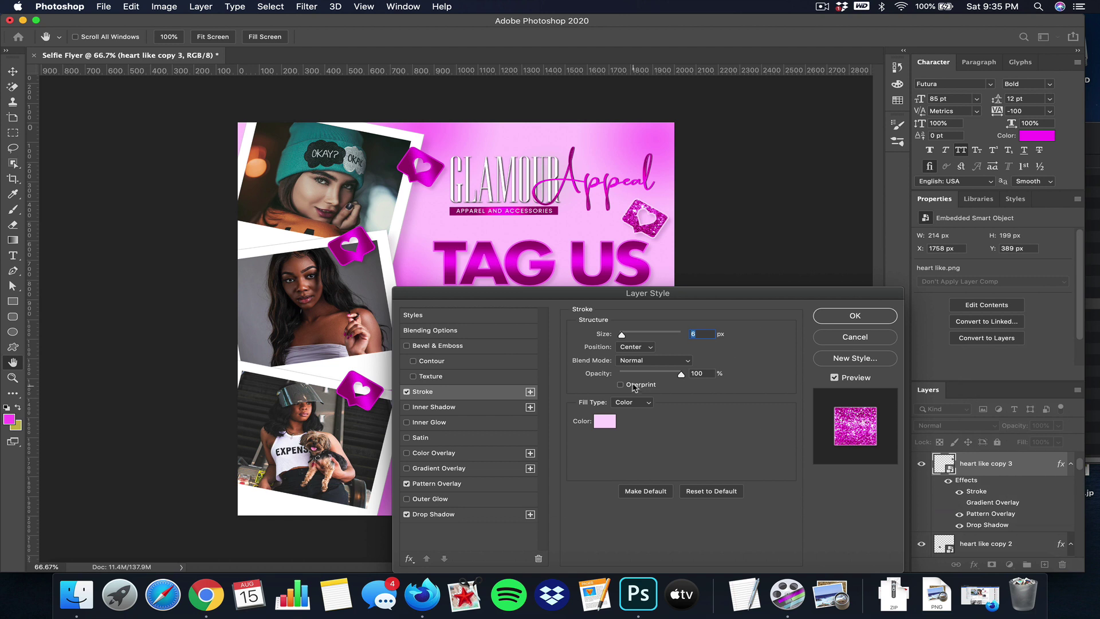
drag(623, 334, 622, 338)
click(633, 347)
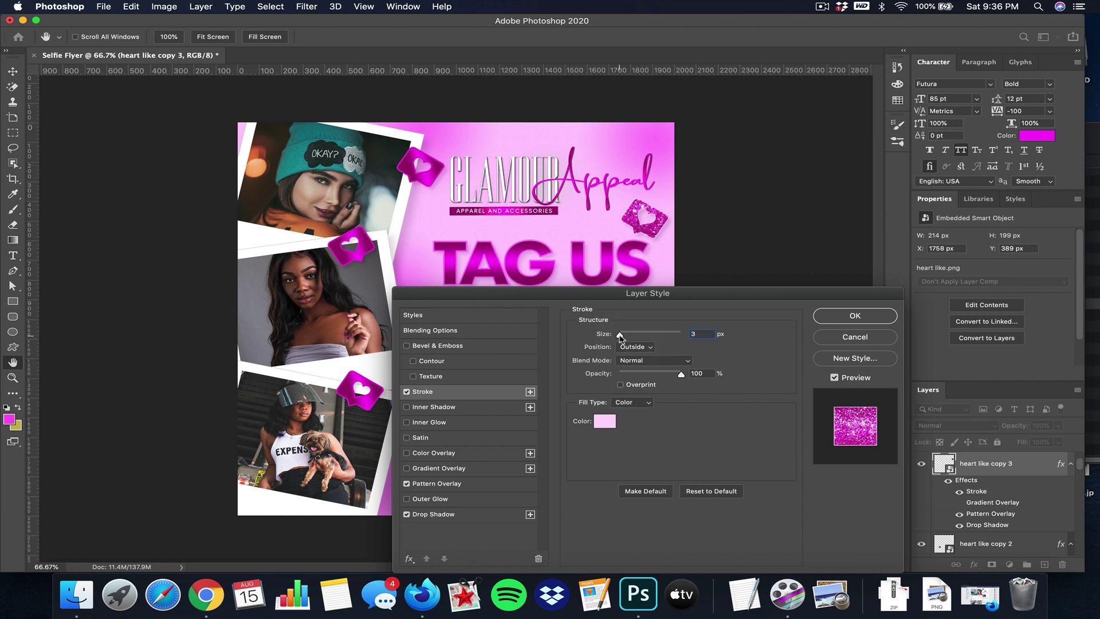
drag(620, 336, 622, 337)
click(891, 320)
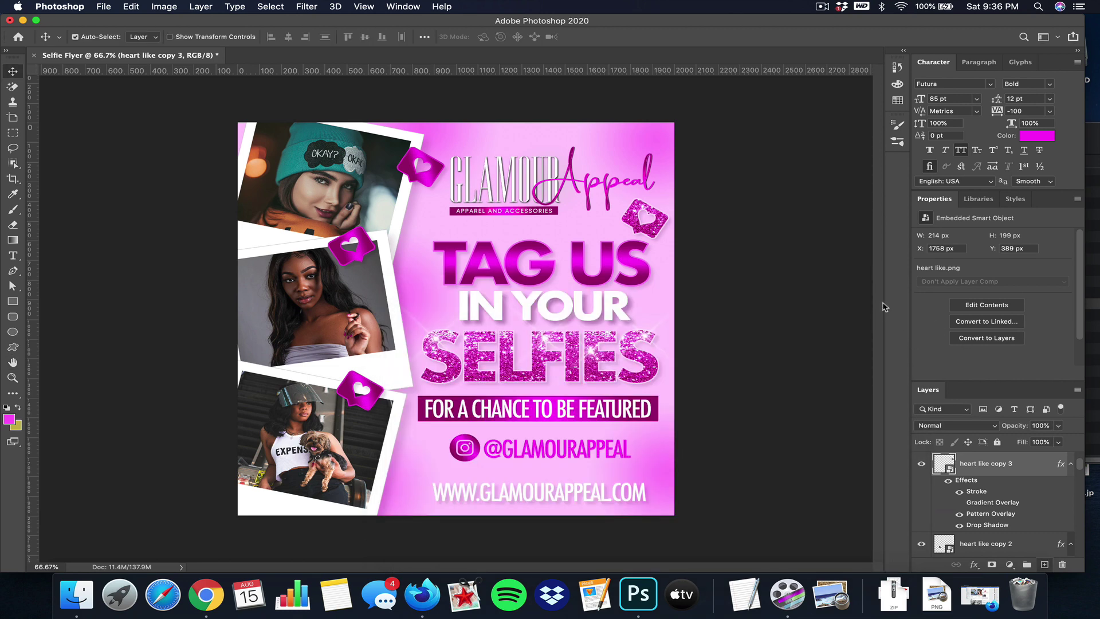